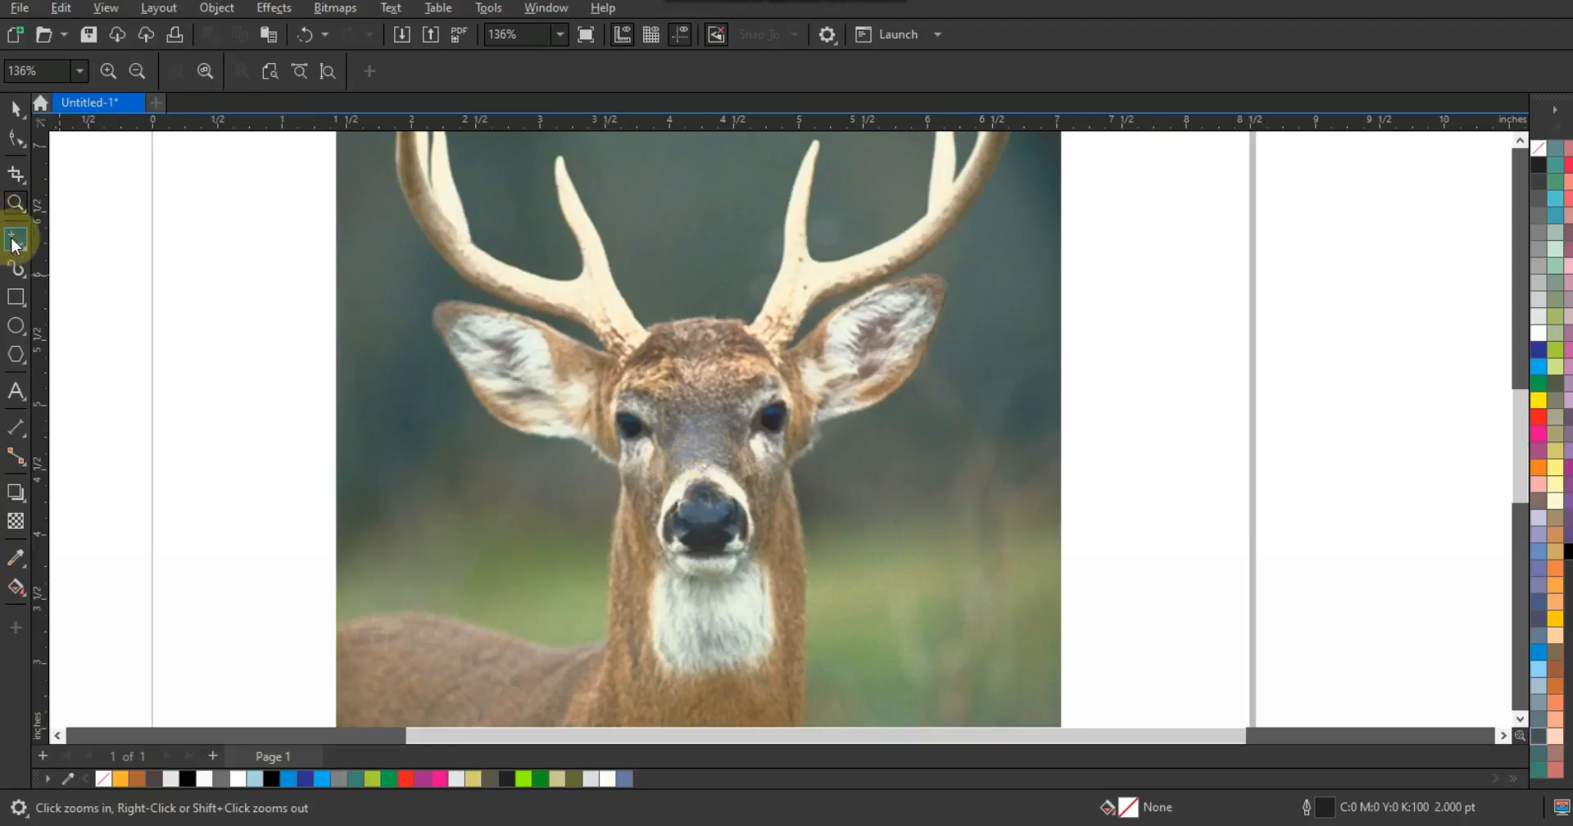
# Step: Set the outline width to 4.0 pt and draw a vertical centre line about 2.75 in long from the deer's throat to above its forehead
pyautogui.click(617, 72)
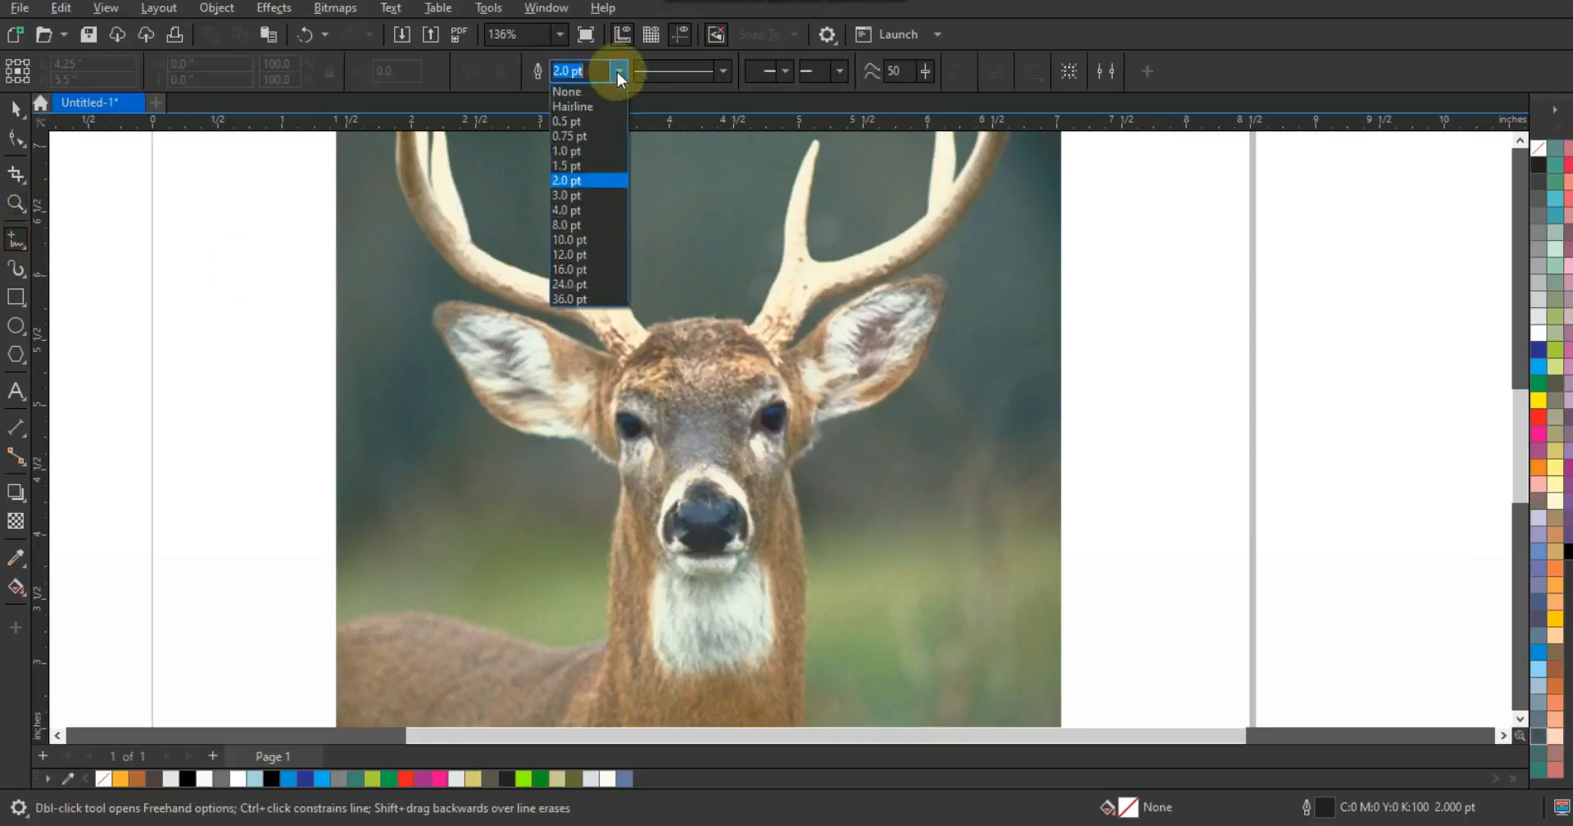
pyautogui.click(589, 209)
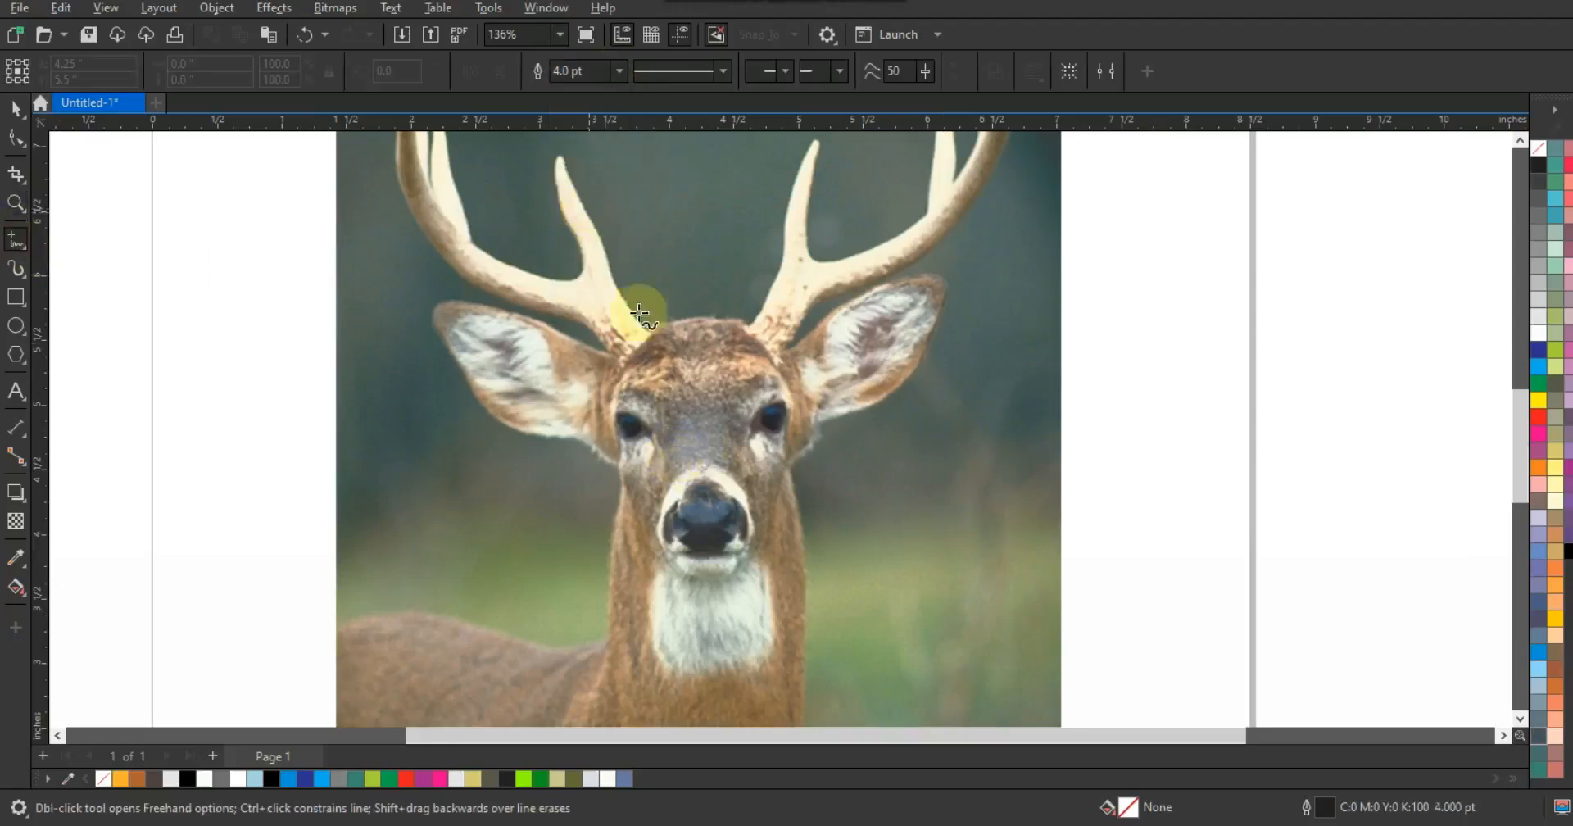
pyautogui.click(703, 669)
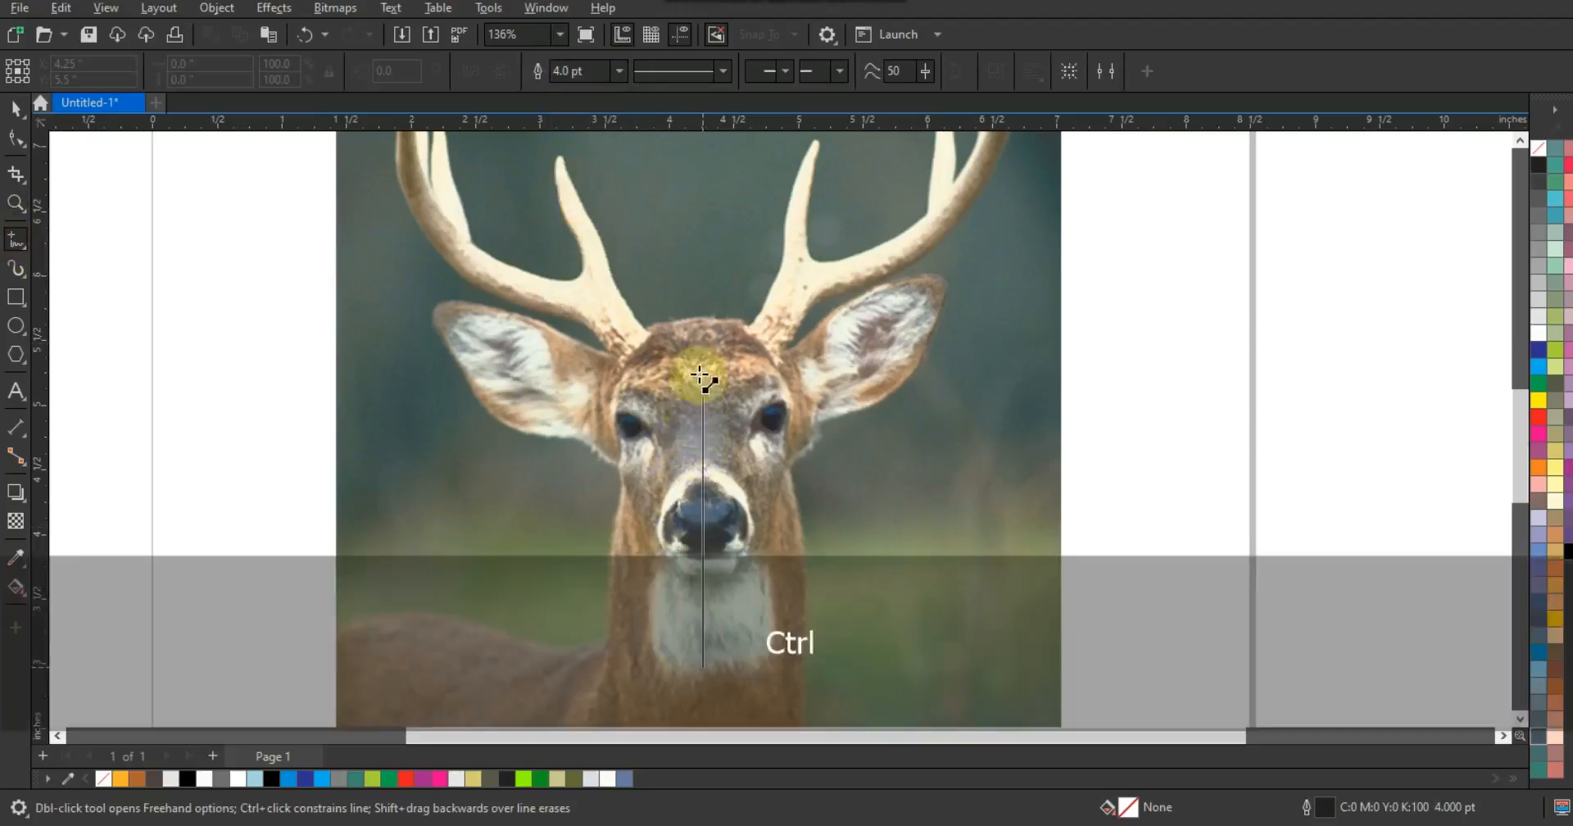
pyautogui.click(704, 312)
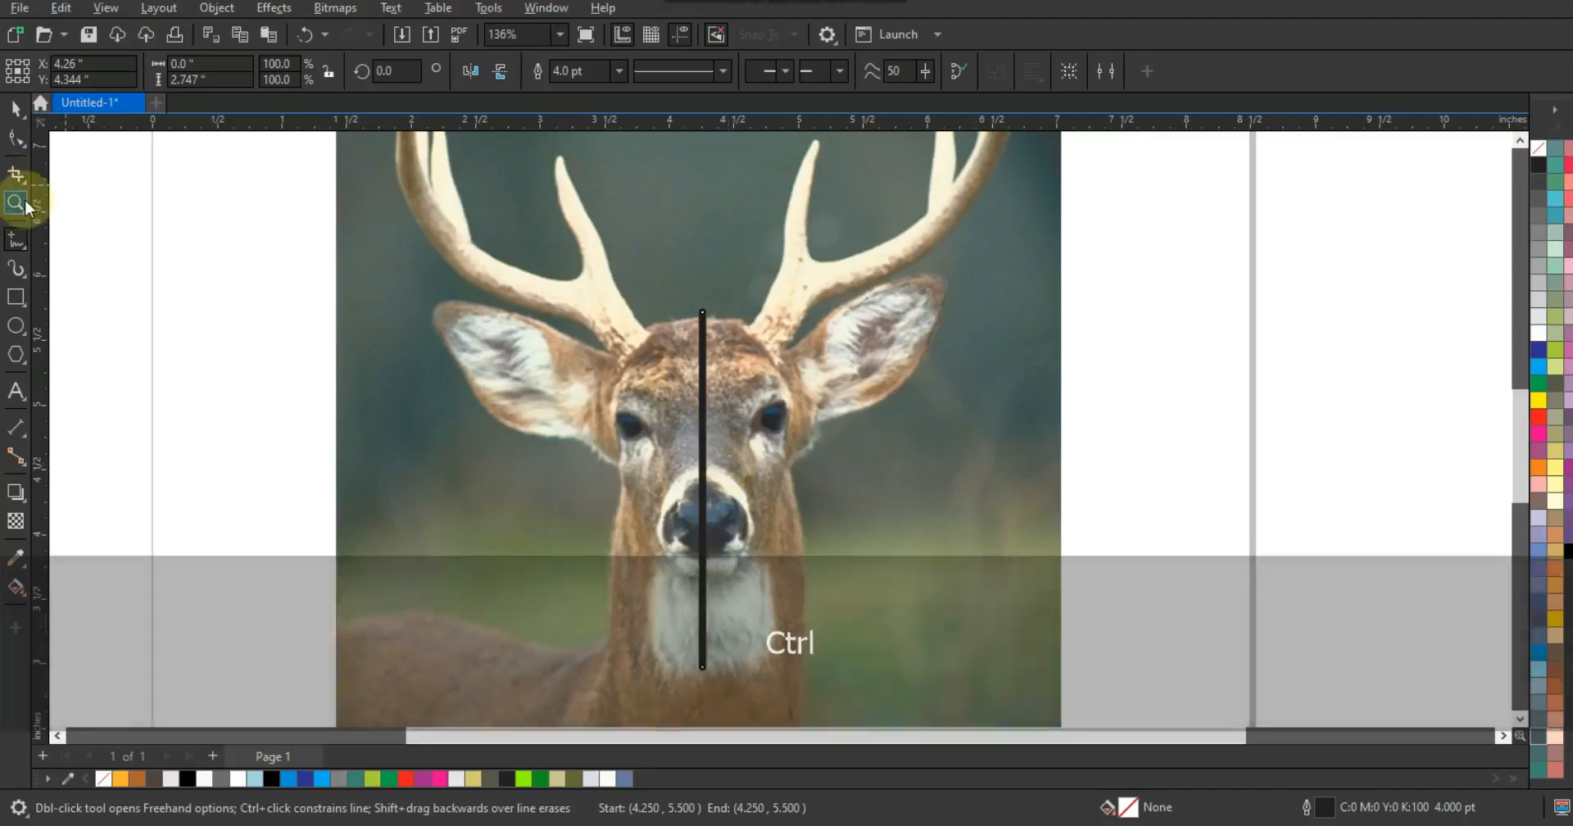
# Step: Trace the left antler roughly with straight segments from the centre line's upper end, over both tips, to the antler's lower base
pyautogui.doubleClick(18, 202)
pyautogui.moveTo(576, 222); pyautogui.dragTo(886, 538)
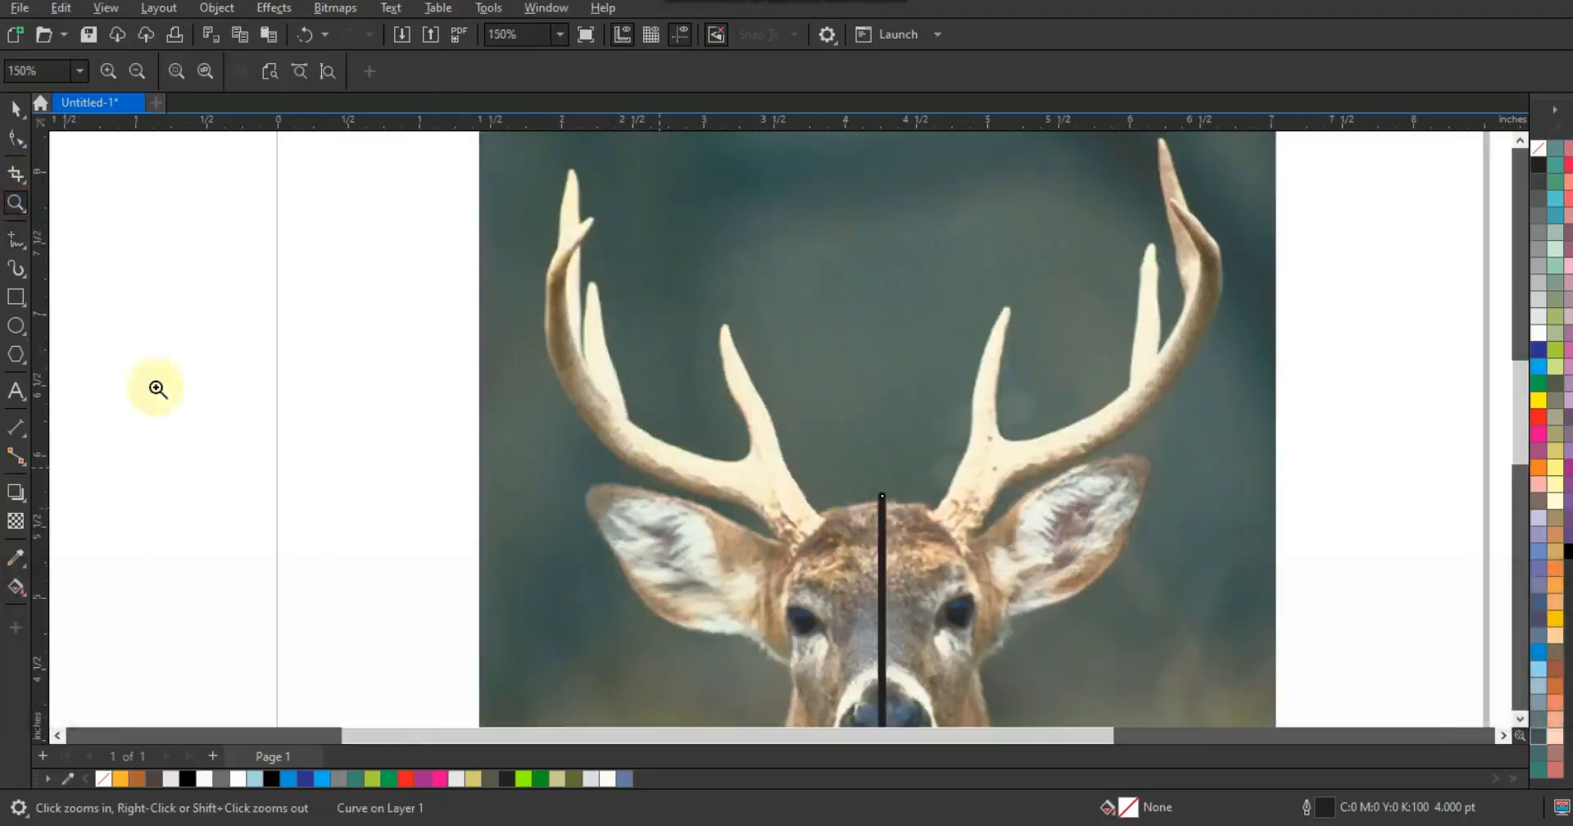
pyautogui.click(17, 239)
pyautogui.press('space')
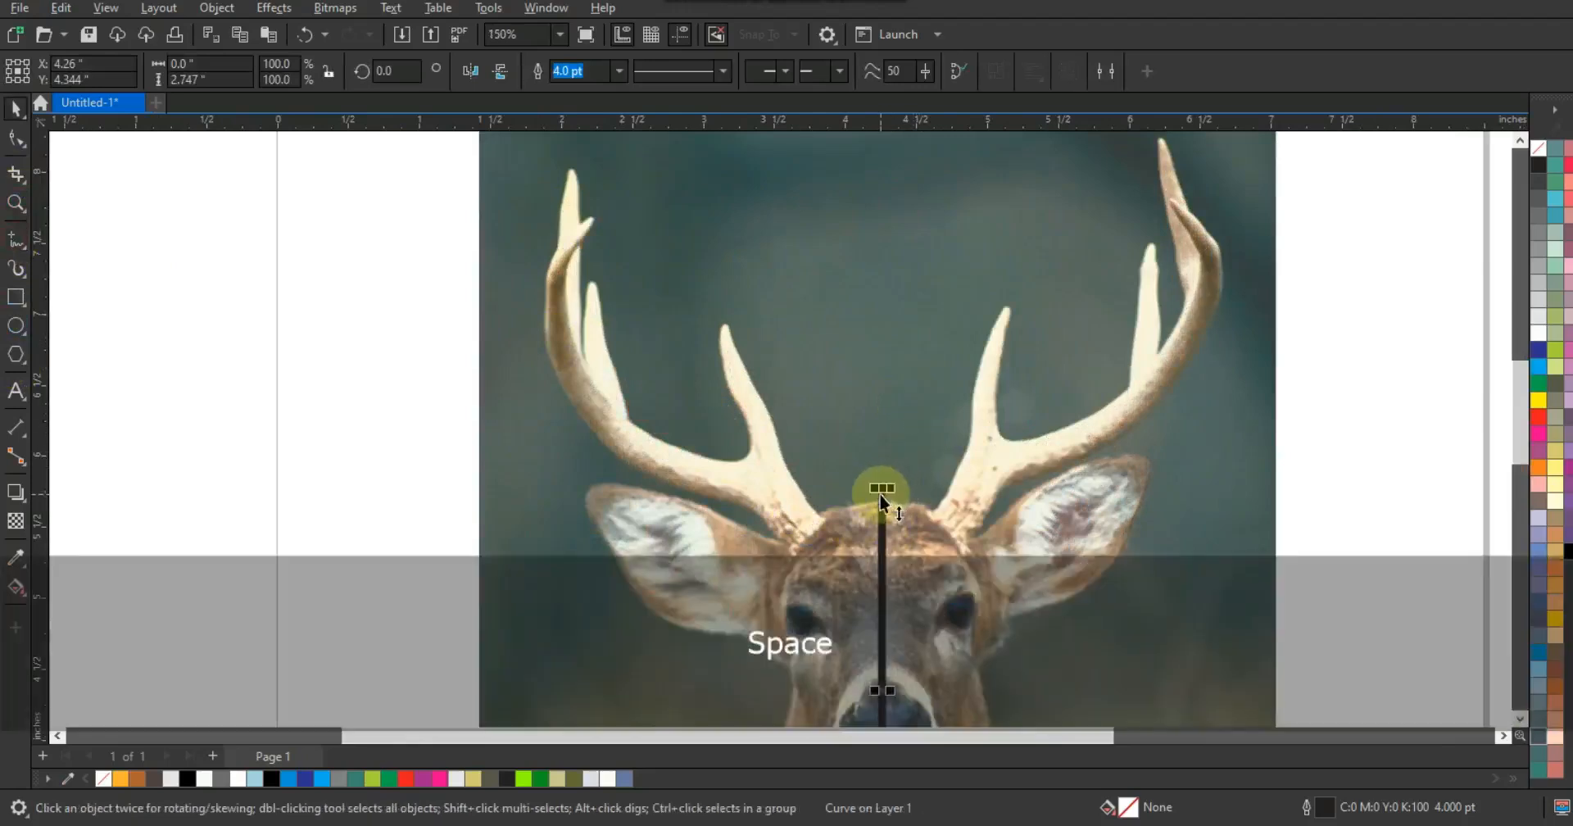
pyautogui.click(883, 495)
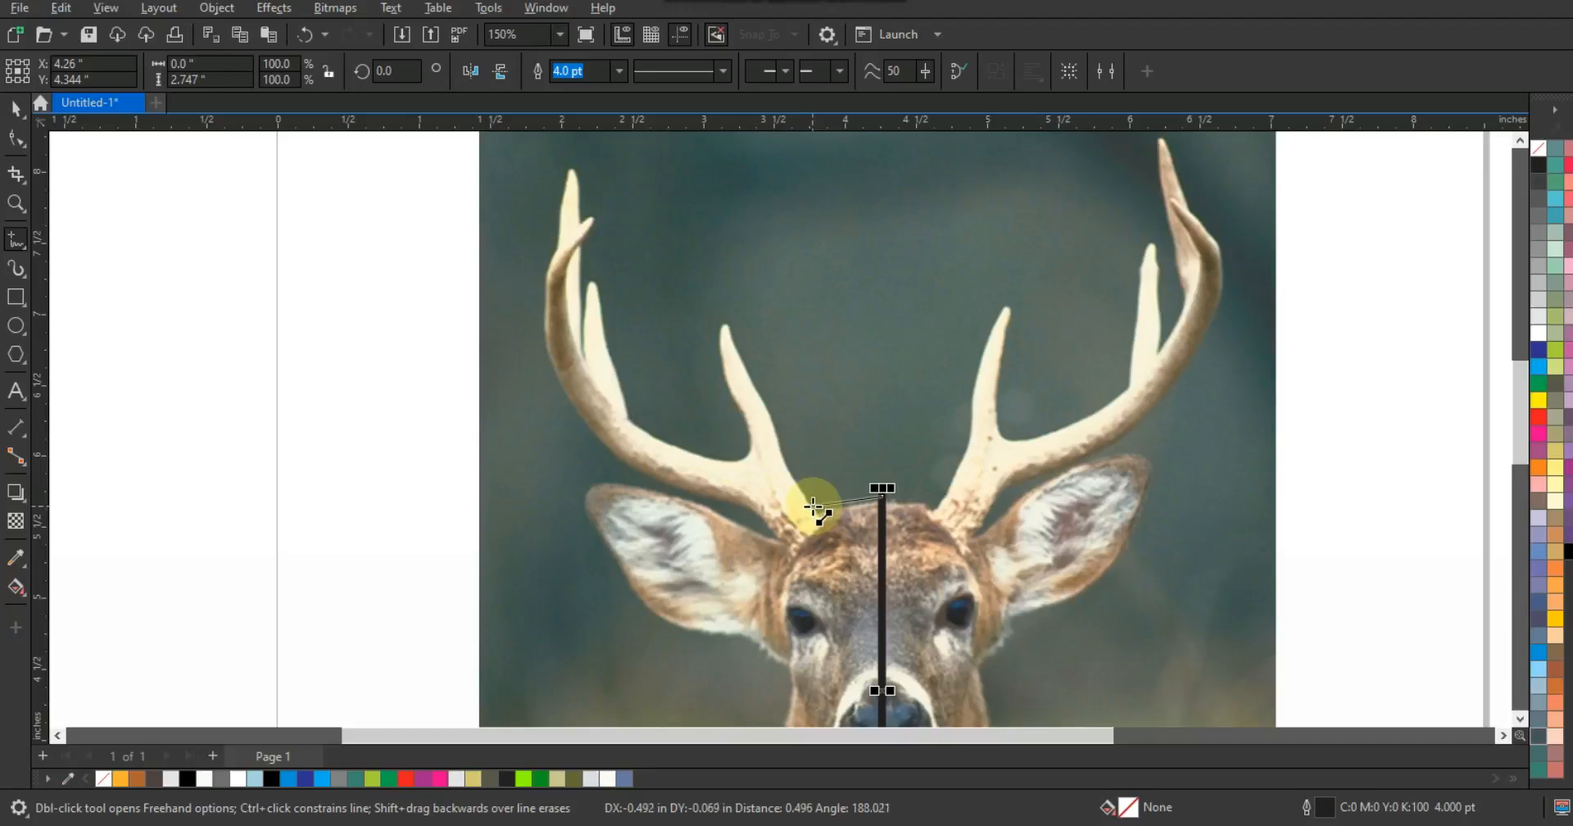
pyautogui.click(813, 506)
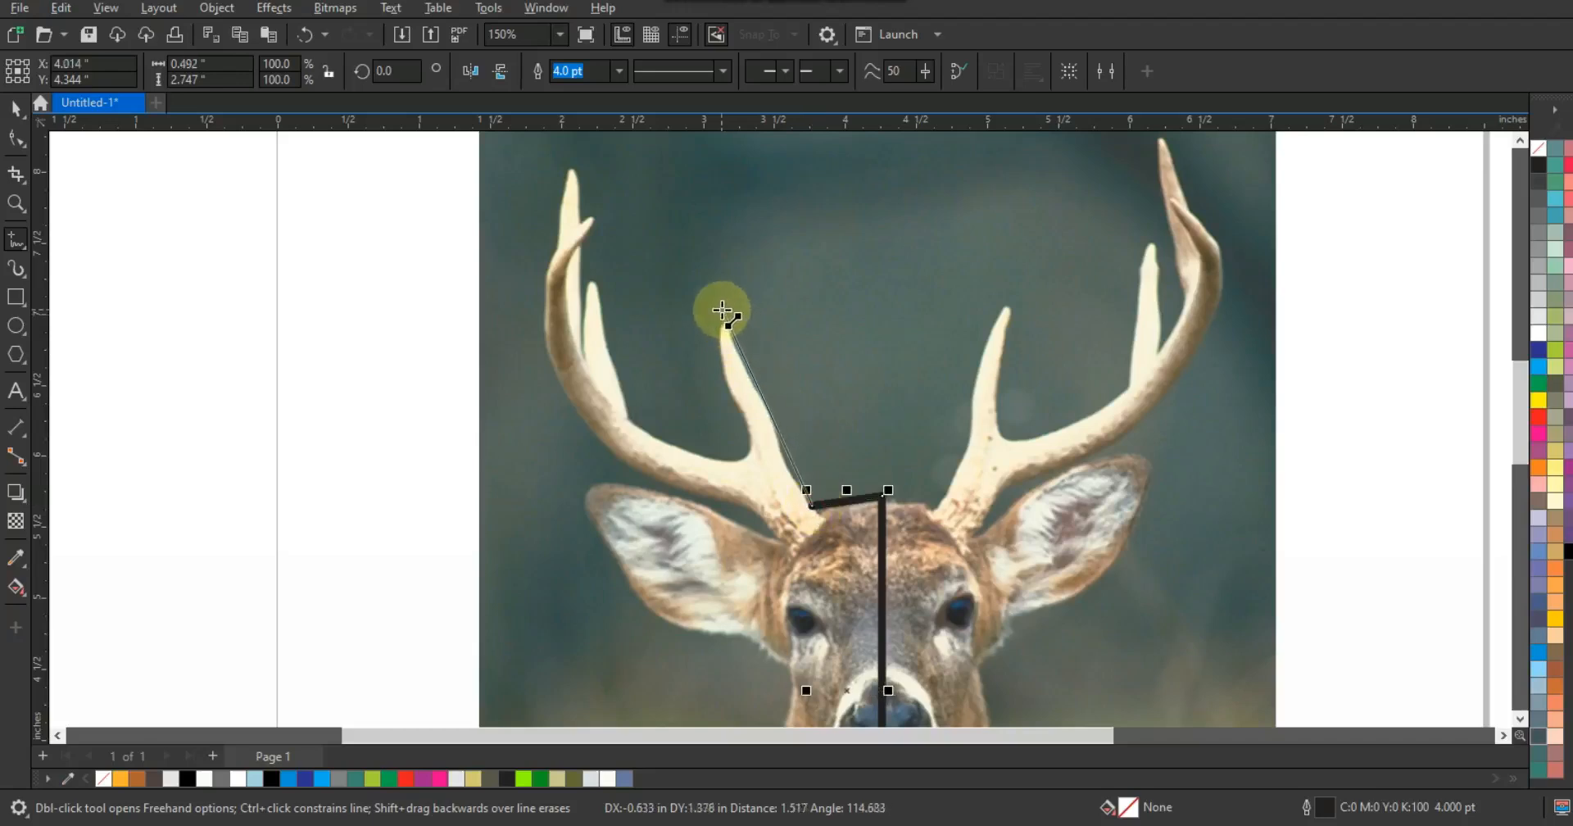
pyautogui.click(721, 309)
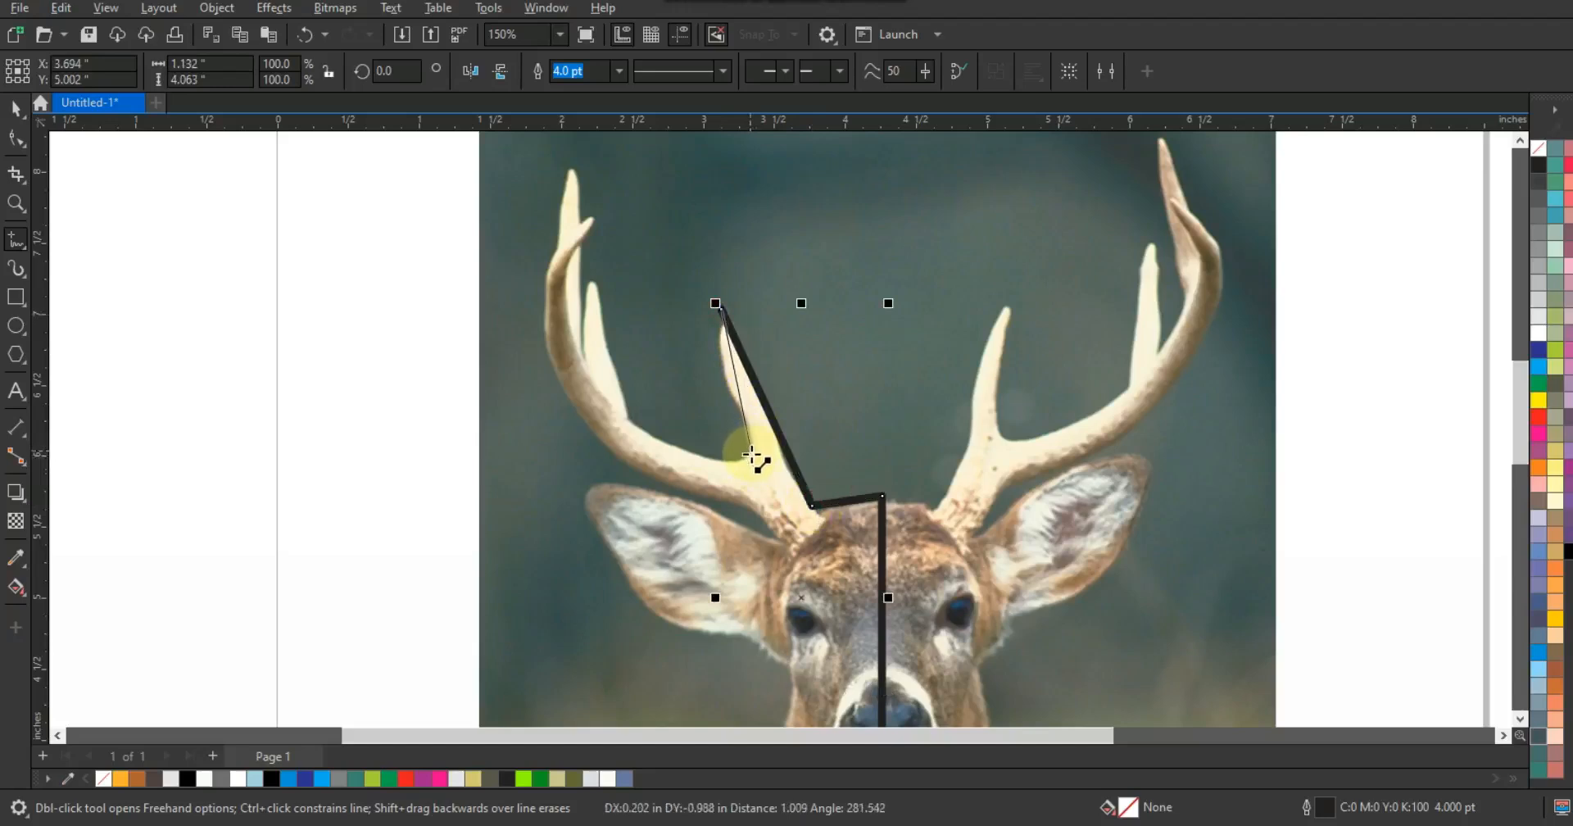
pyautogui.click(751, 454)
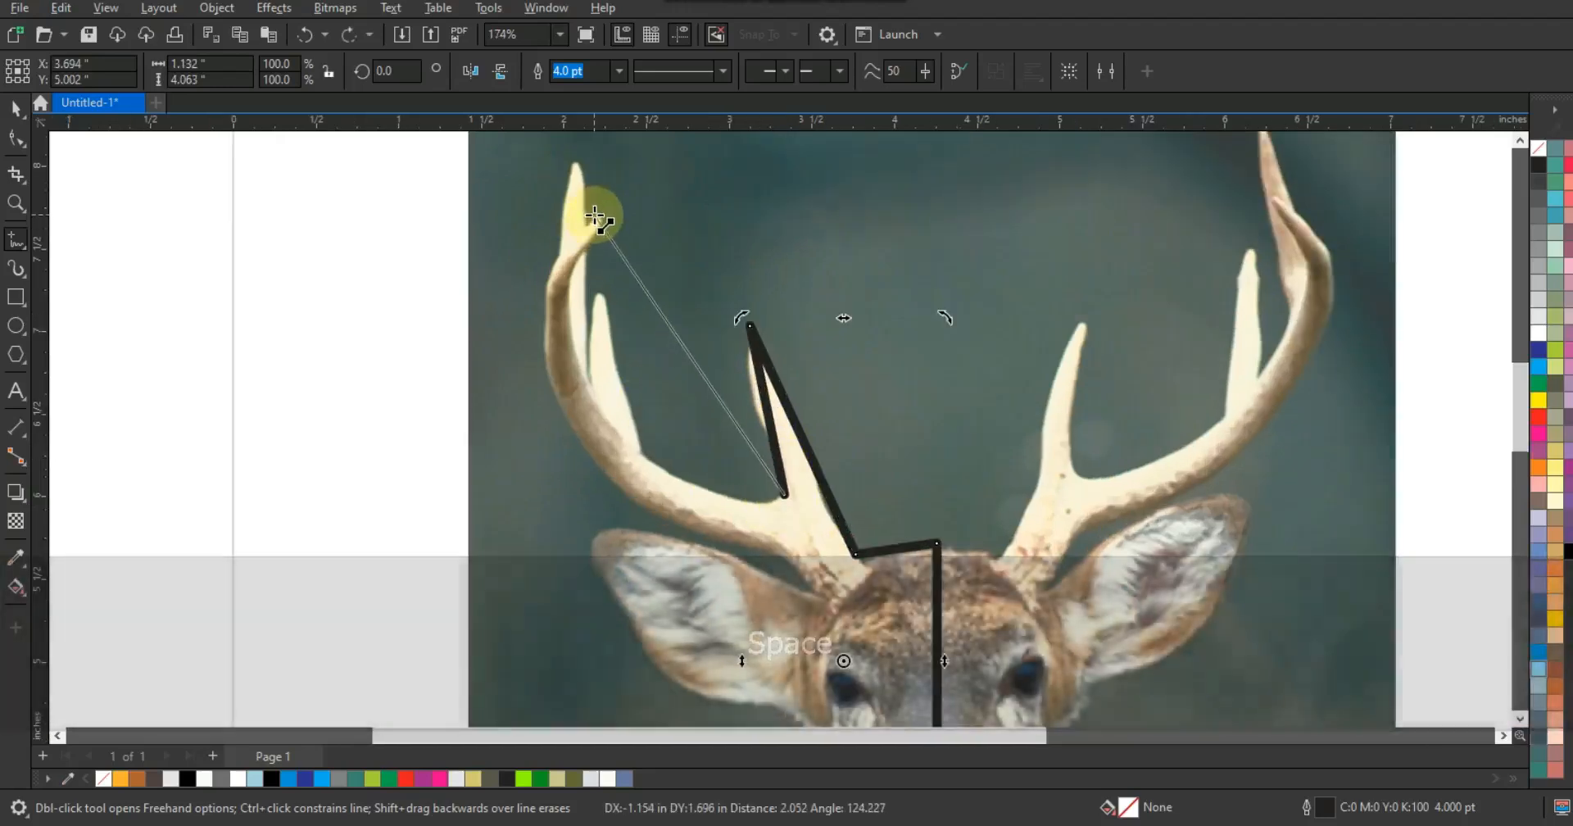
pyautogui.click(594, 215)
pyautogui.click(779, 549)
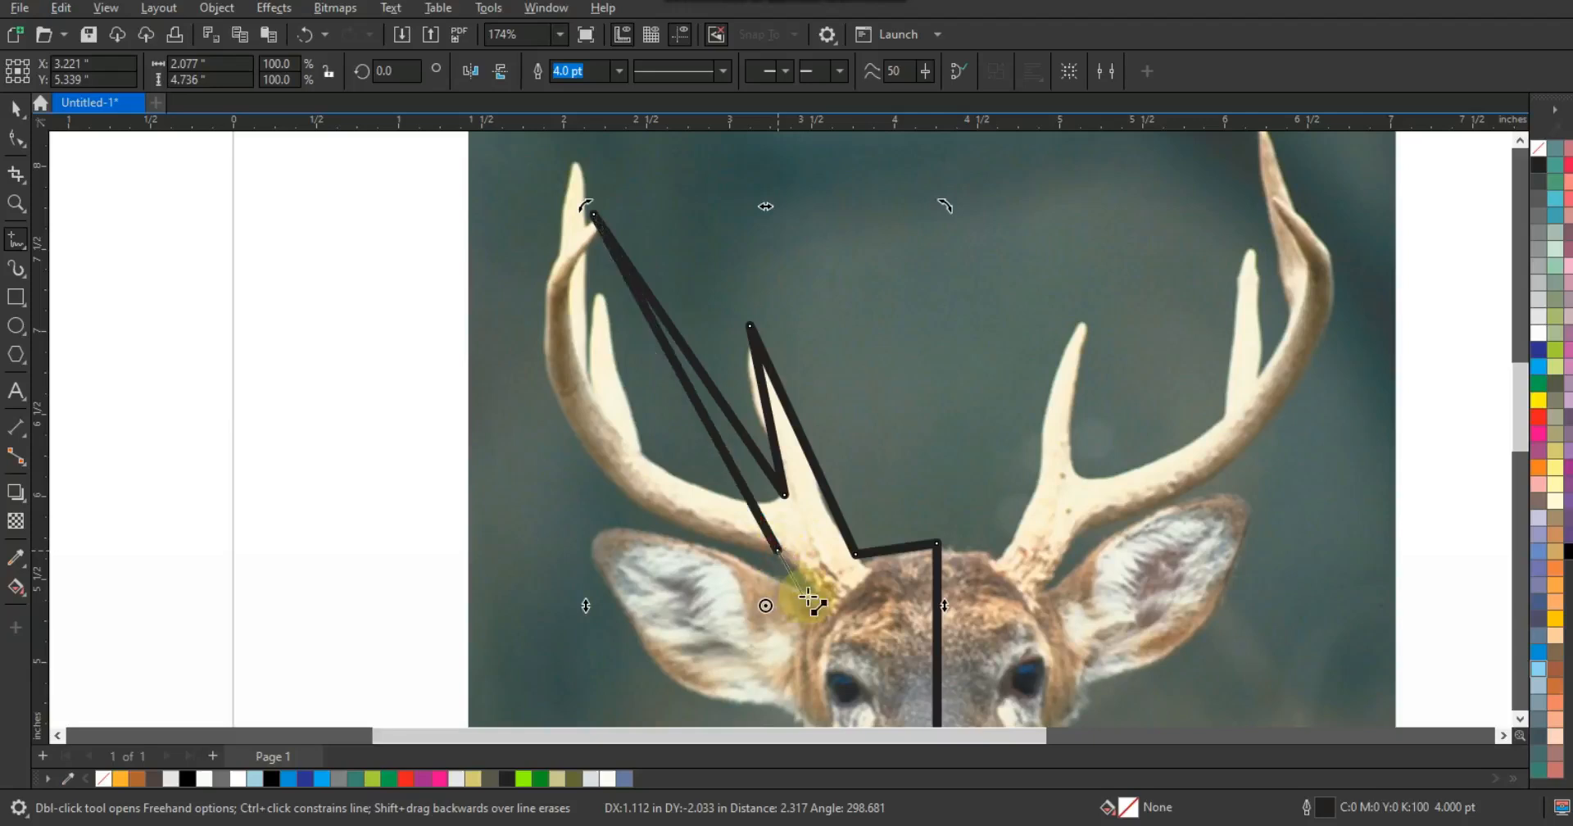
# Step: Continue the outline with straight segments to the ear's upper base, out to its tip and back to its lower base
pyautogui.click(822, 599)
pyautogui.click(608, 558)
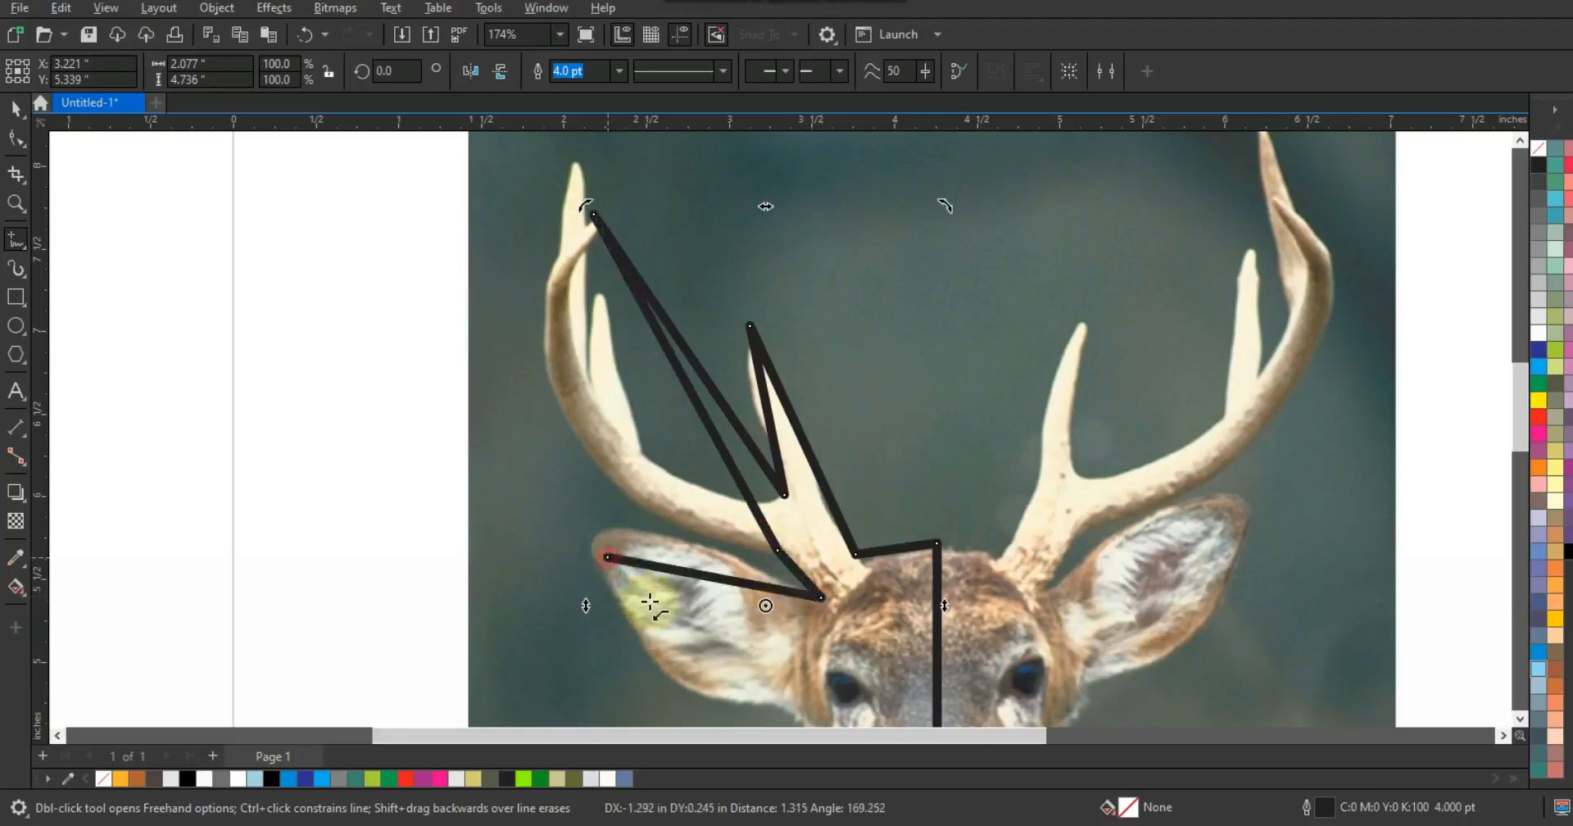
pyautogui.click(789, 699)
# Step: Continue the outline from the ear down the cheek and neck with a small notch, and close it at the centre line's lower end
pyautogui.press('F3')
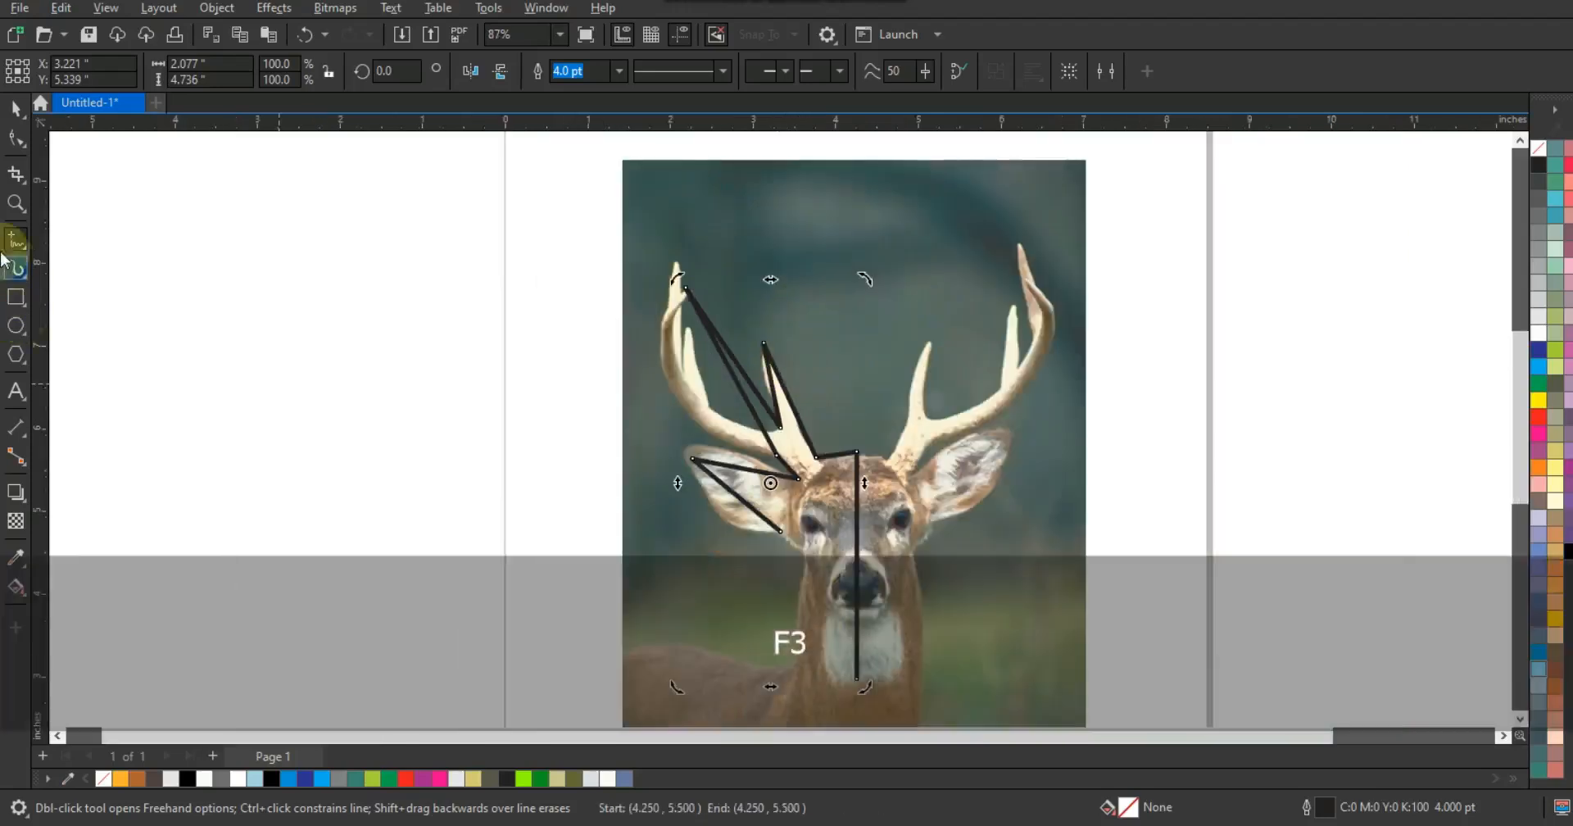
pyautogui.moveTo(600, 441)
pyautogui.mouseDown()
pyautogui.moveTo(906, 665)
pyautogui.moveTo(1003, 703)
pyautogui.mouseUp()
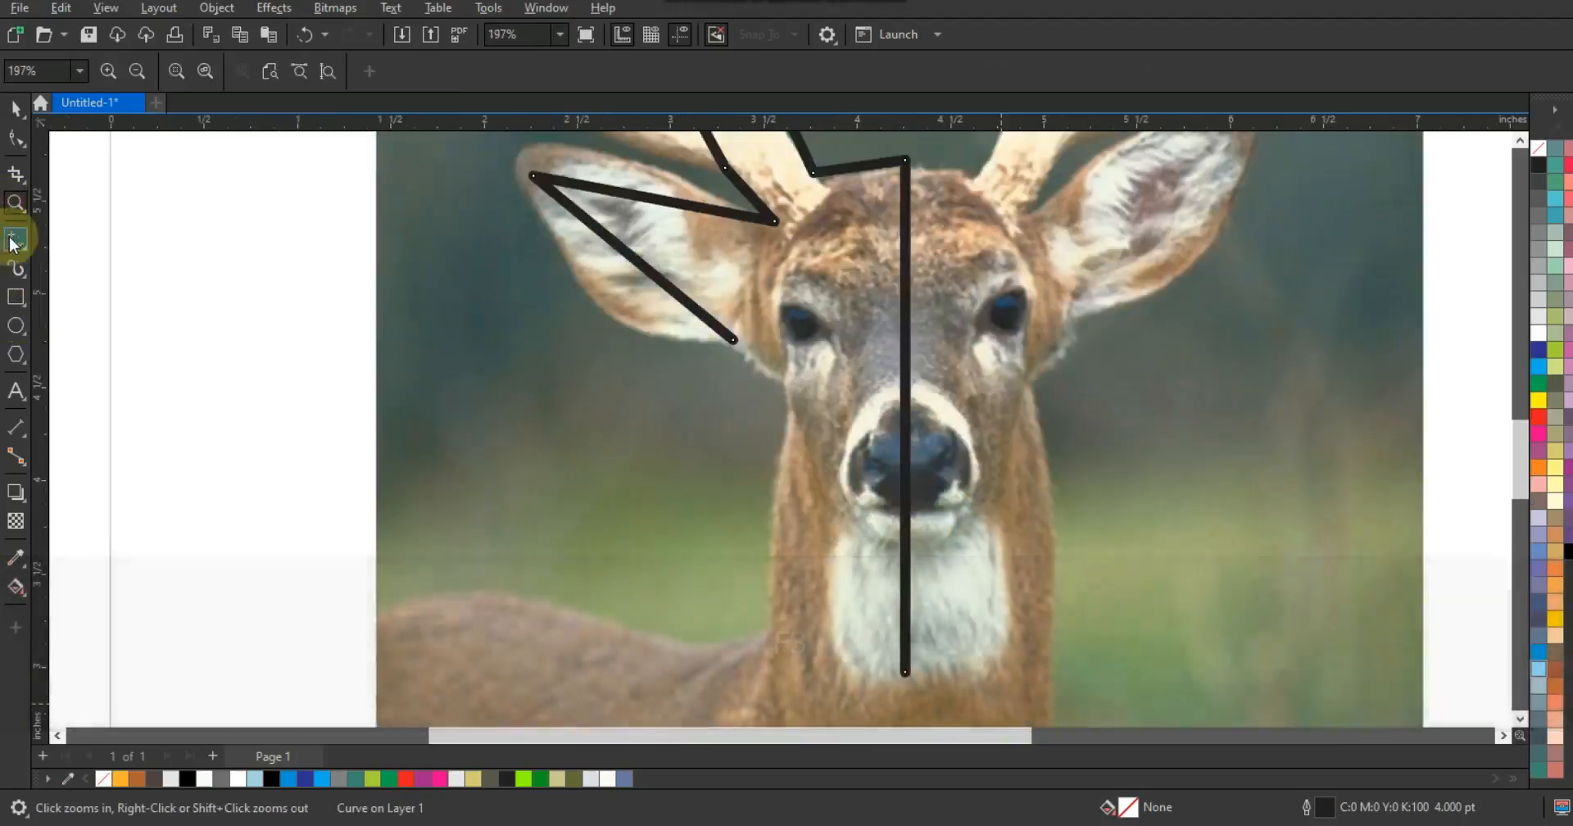
pyautogui.click(15, 239)
pyautogui.press('space')
pyautogui.click(734, 339)
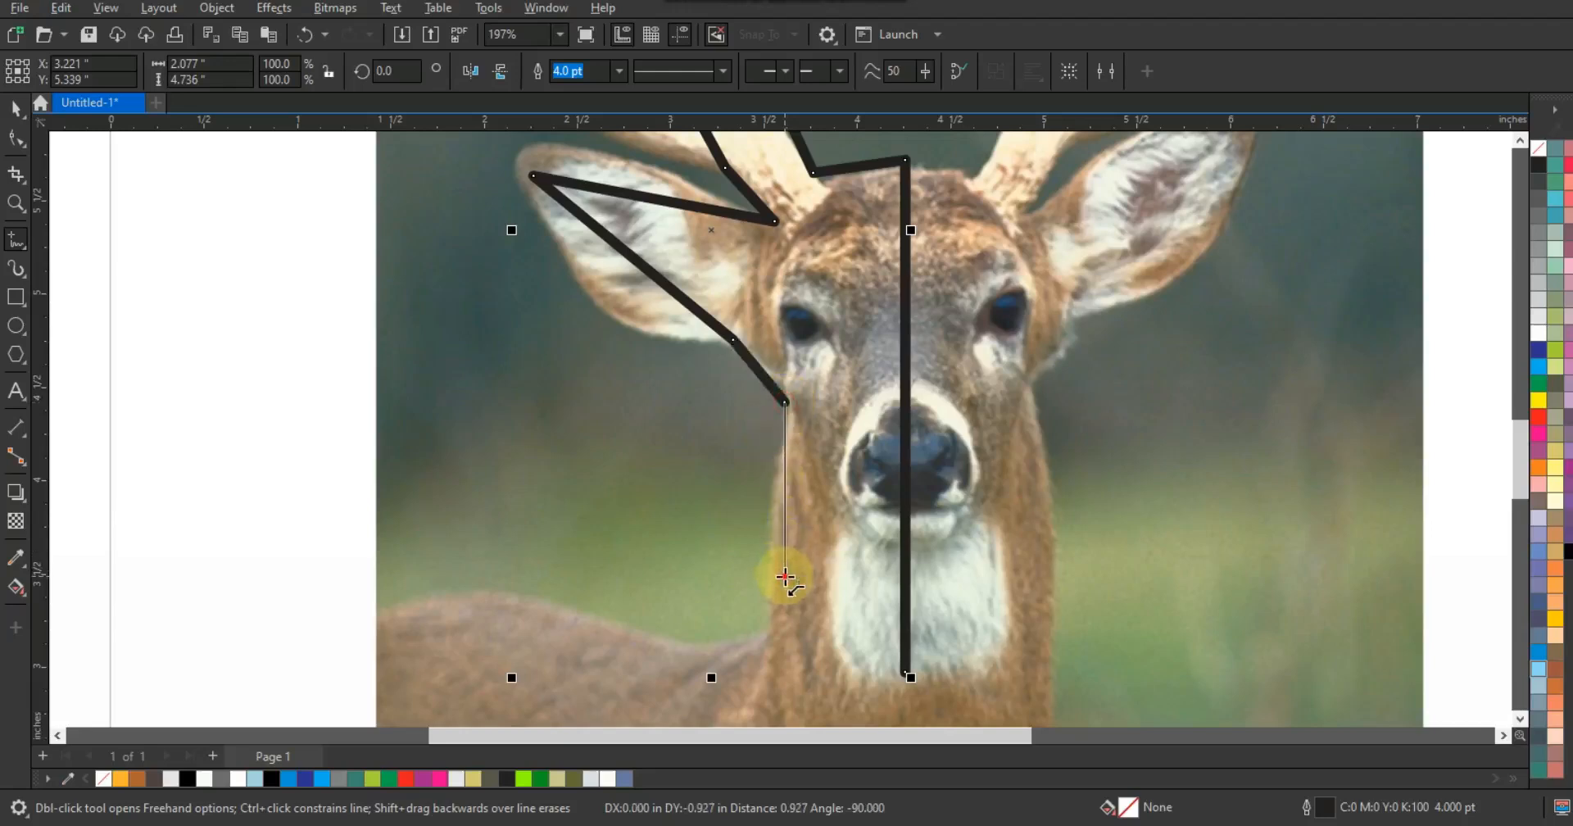
pyautogui.click(785, 577)
pyautogui.click(804, 555)
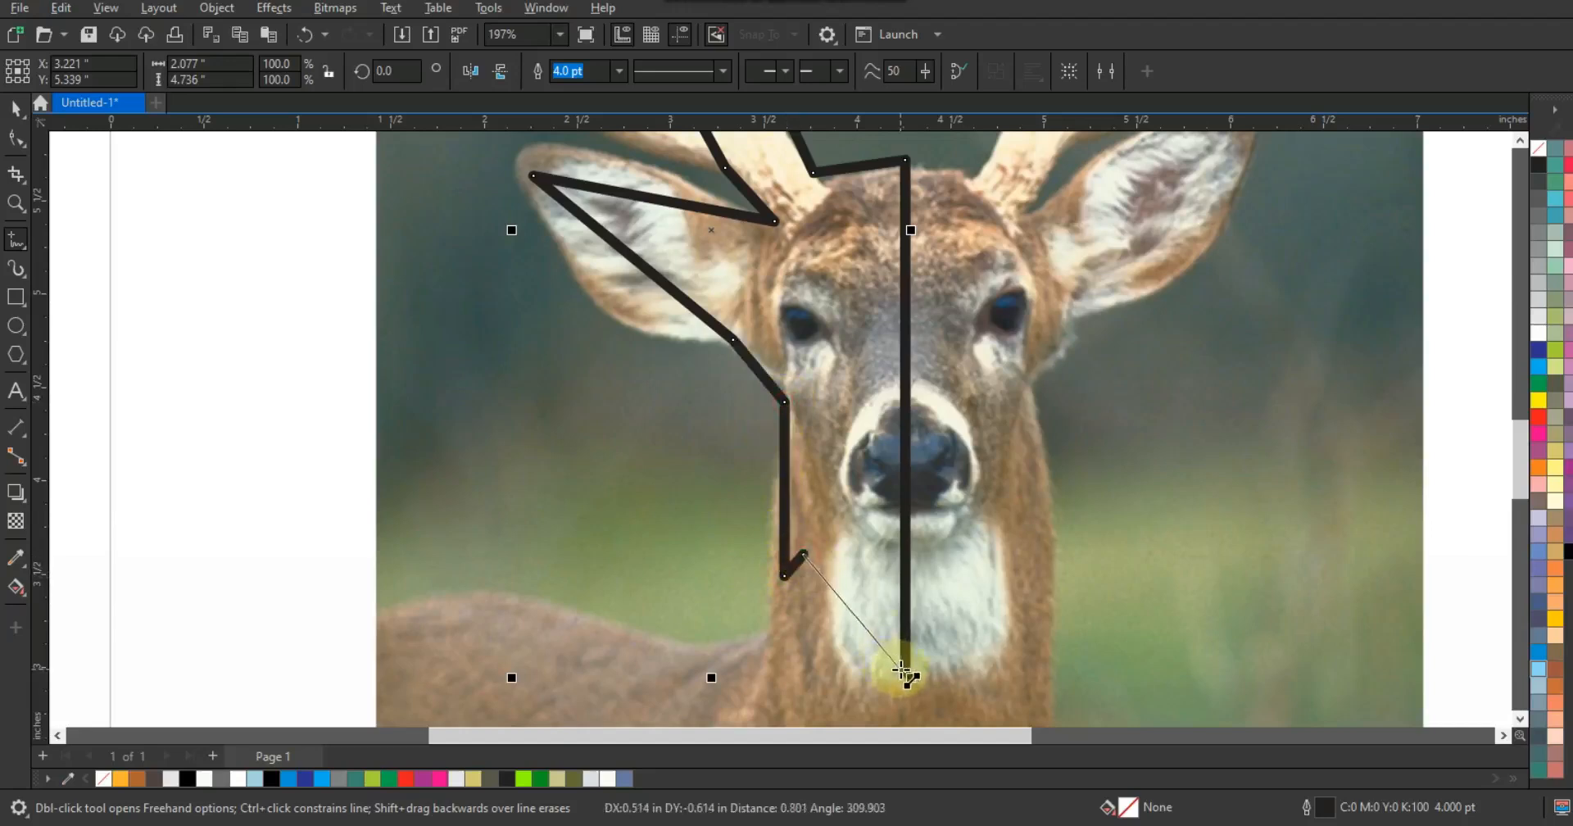
pyautogui.click(902, 670)
# Step: Select all nodes of the closed half-head outline and convert its straight segments to curves
pyautogui.click(16, 137)
pyautogui.press('F3')
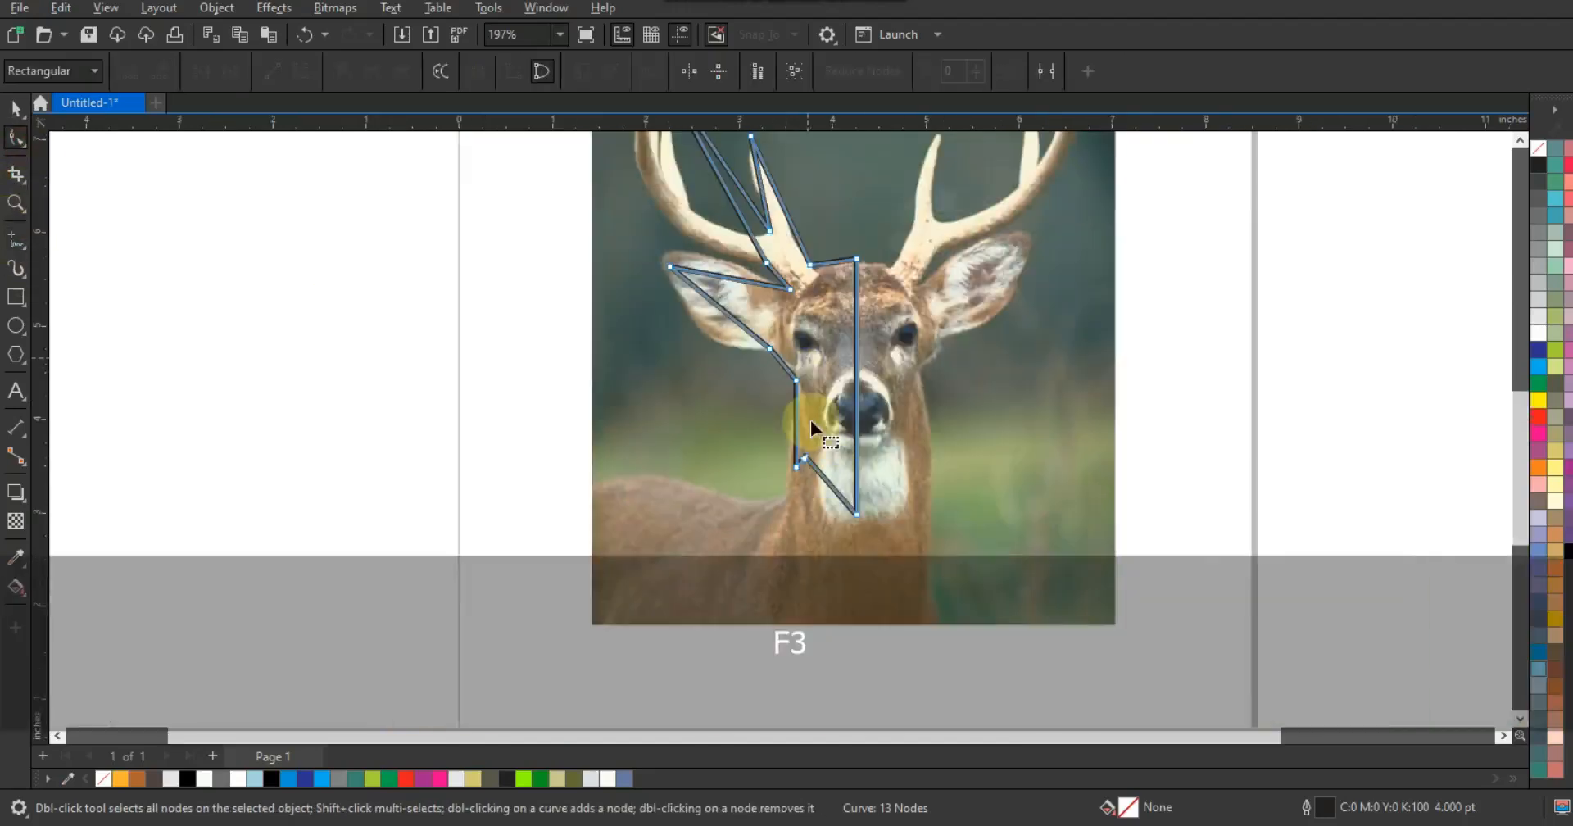
pyautogui.press('F3')
pyautogui.hotkey('shift', 'F2')
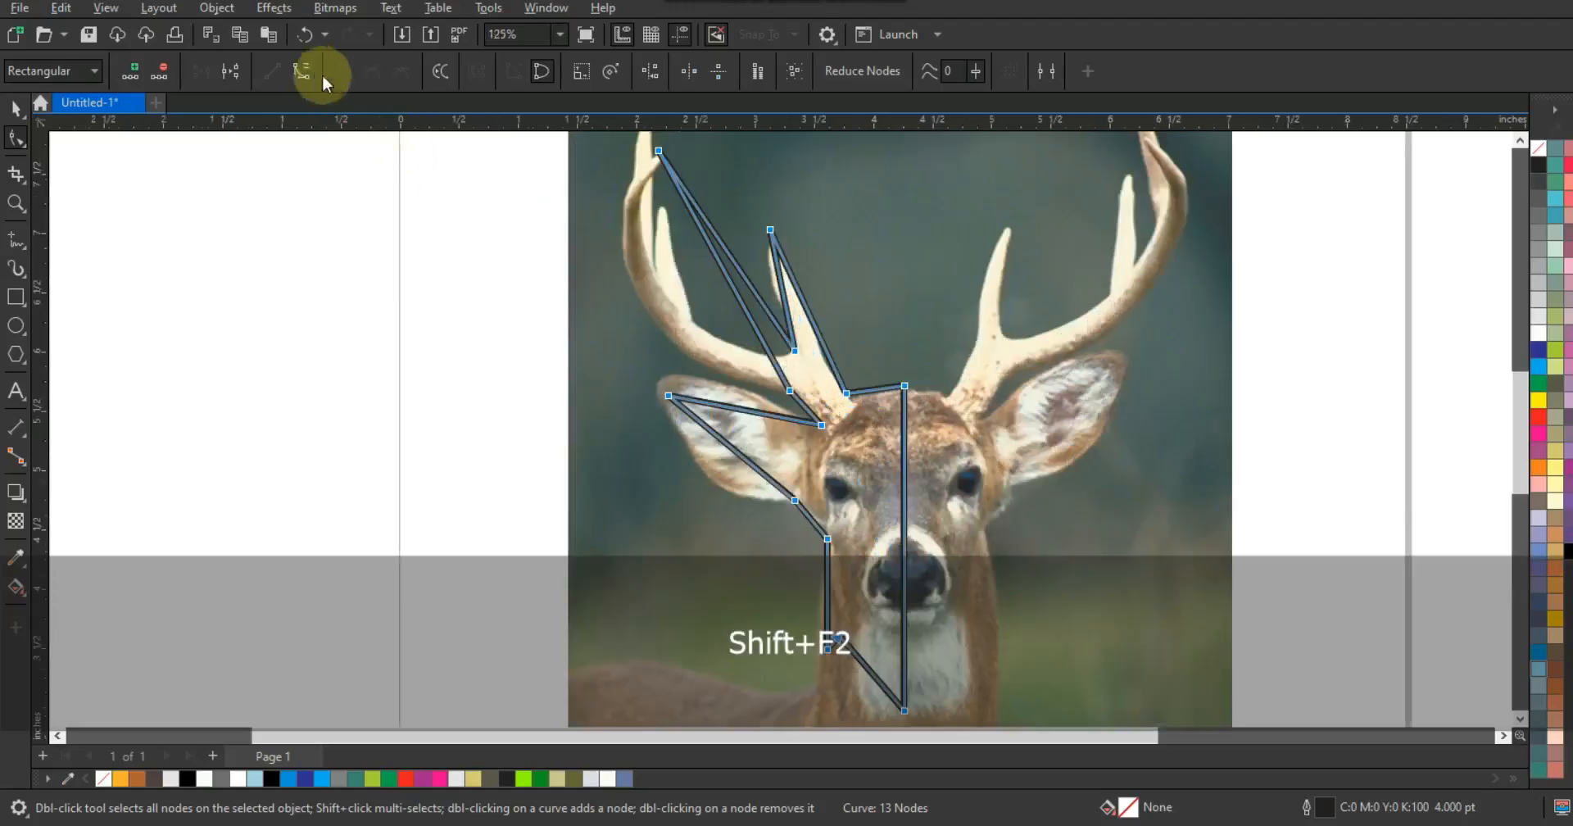
# Step: Bend the outline's outer antler segment to follow the lower outside edge of the deer's left antler
pyautogui.click(16, 203)
pyautogui.moveTo(564, 144); pyautogui.dragTo(1013, 593)
pyautogui.press('F10')
pyautogui.moveTo(673, 281); pyautogui.dragTo(569, 322)
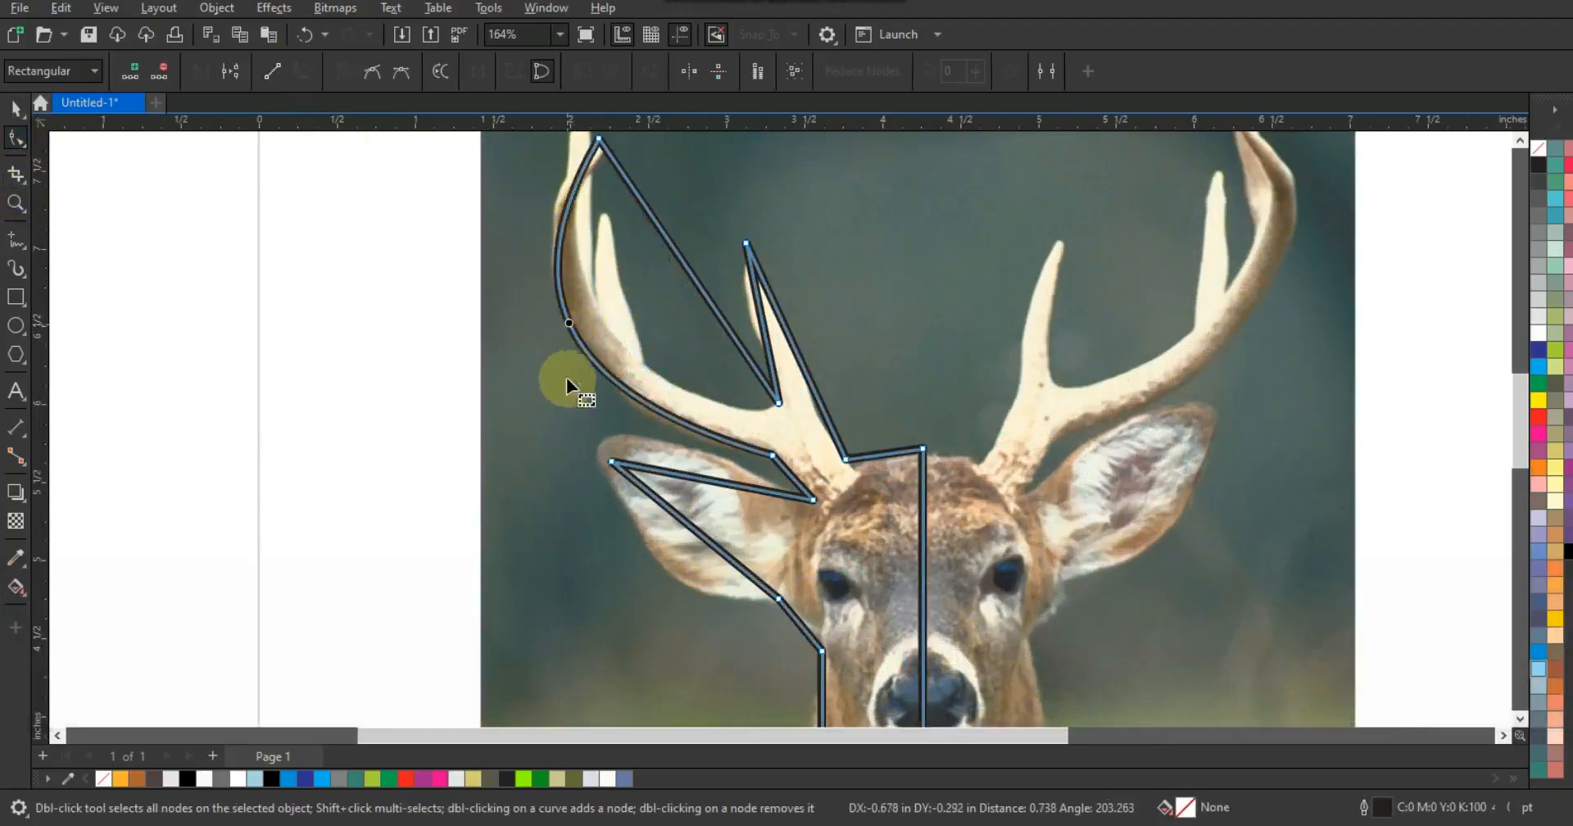
pyautogui.click(1520, 140)
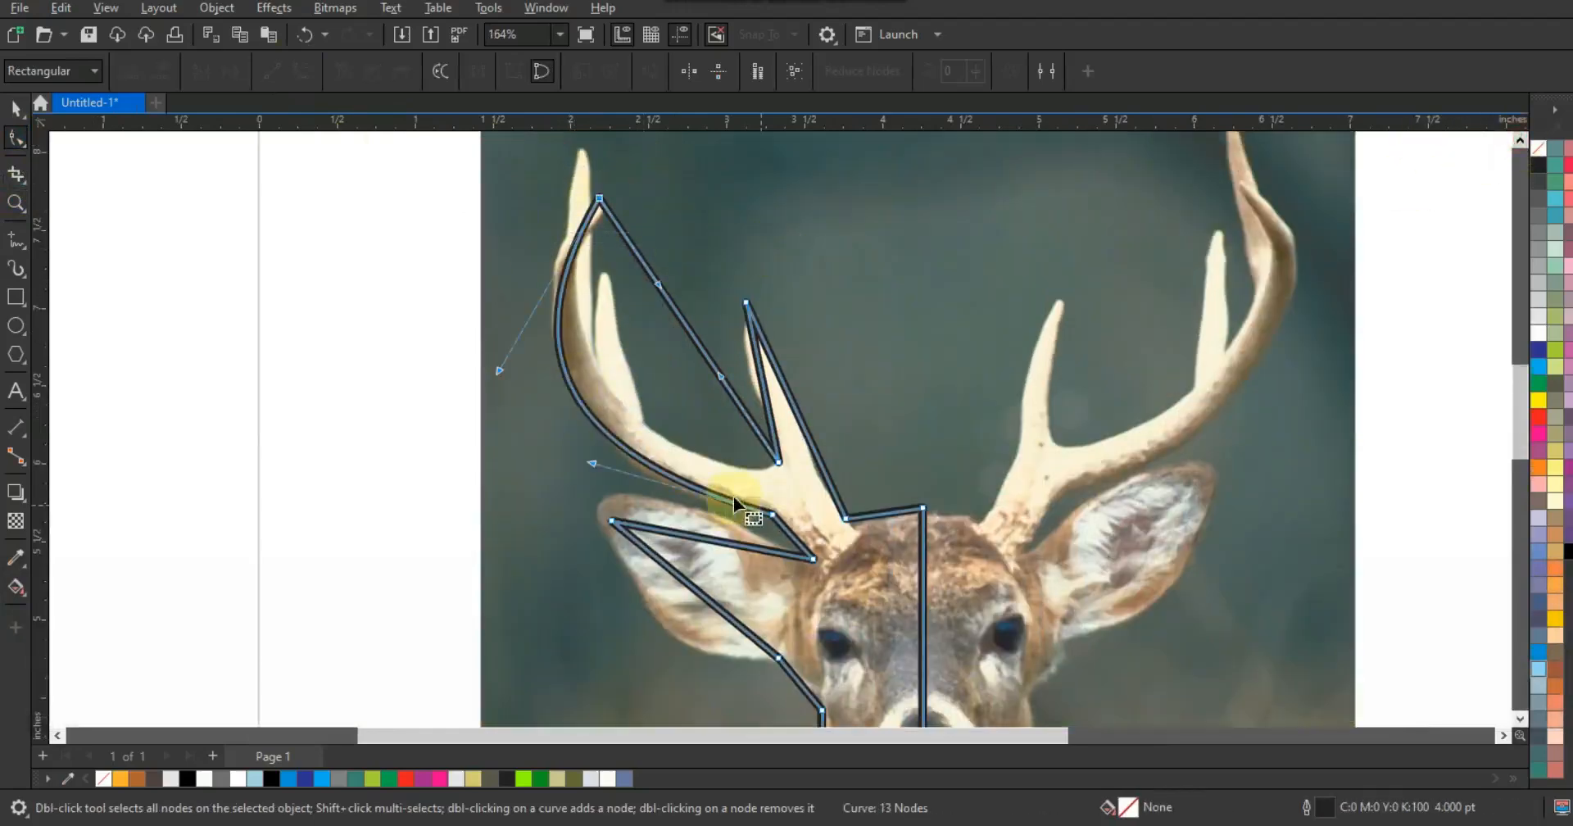
pyautogui.moveTo(591, 464); pyautogui.dragTo(605, 504)
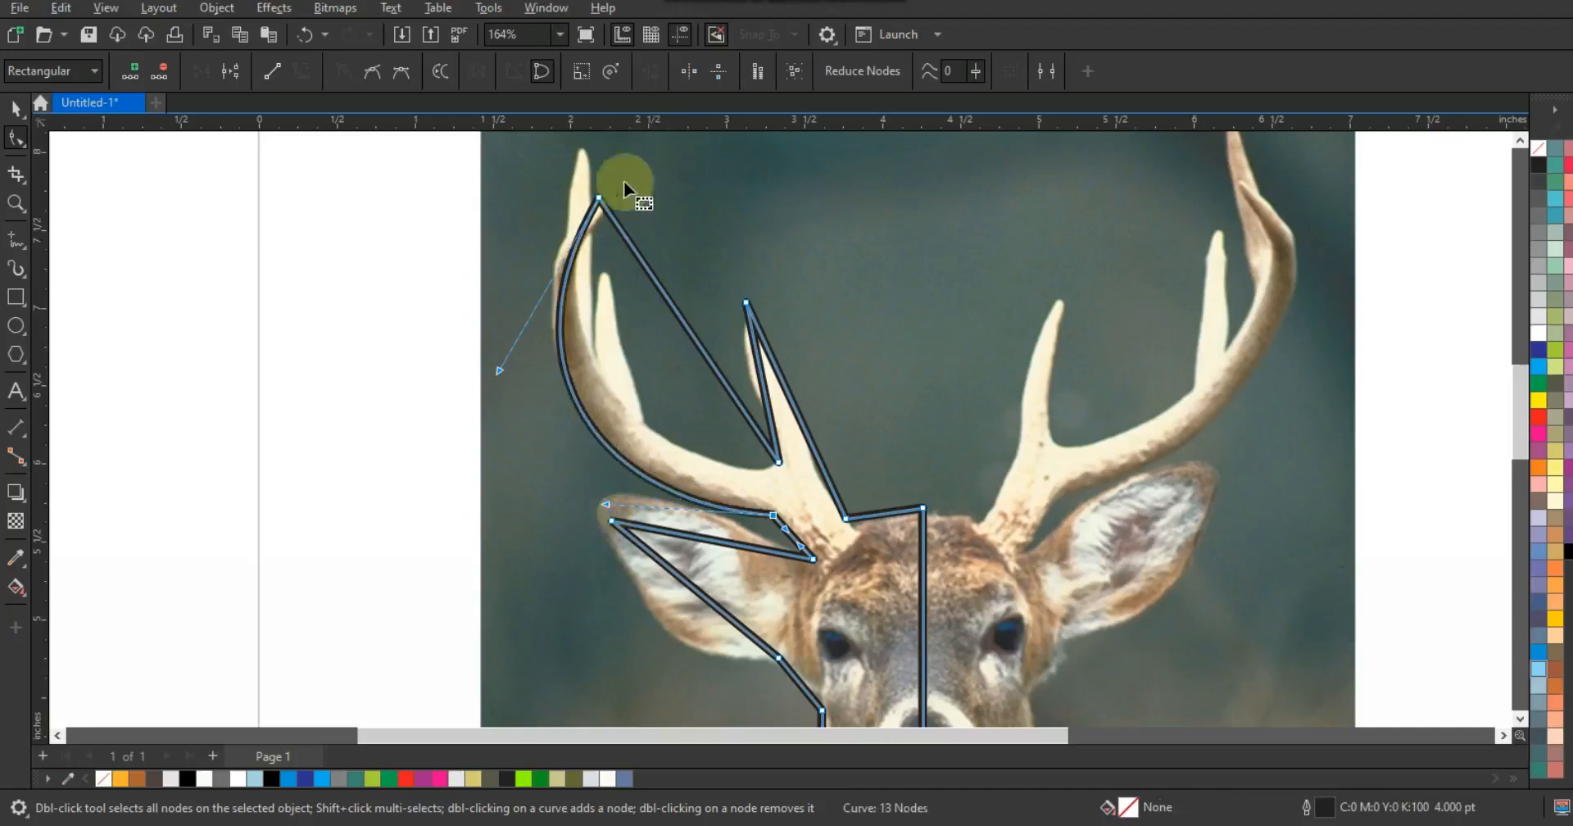
# Step: Curve the inner edge of the main antler between its tip and the fork so it follows the outer edge
pyautogui.click(701, 305)
pyautogui.moveTo(576, 311); pyautogui.dragTo(578, 312)
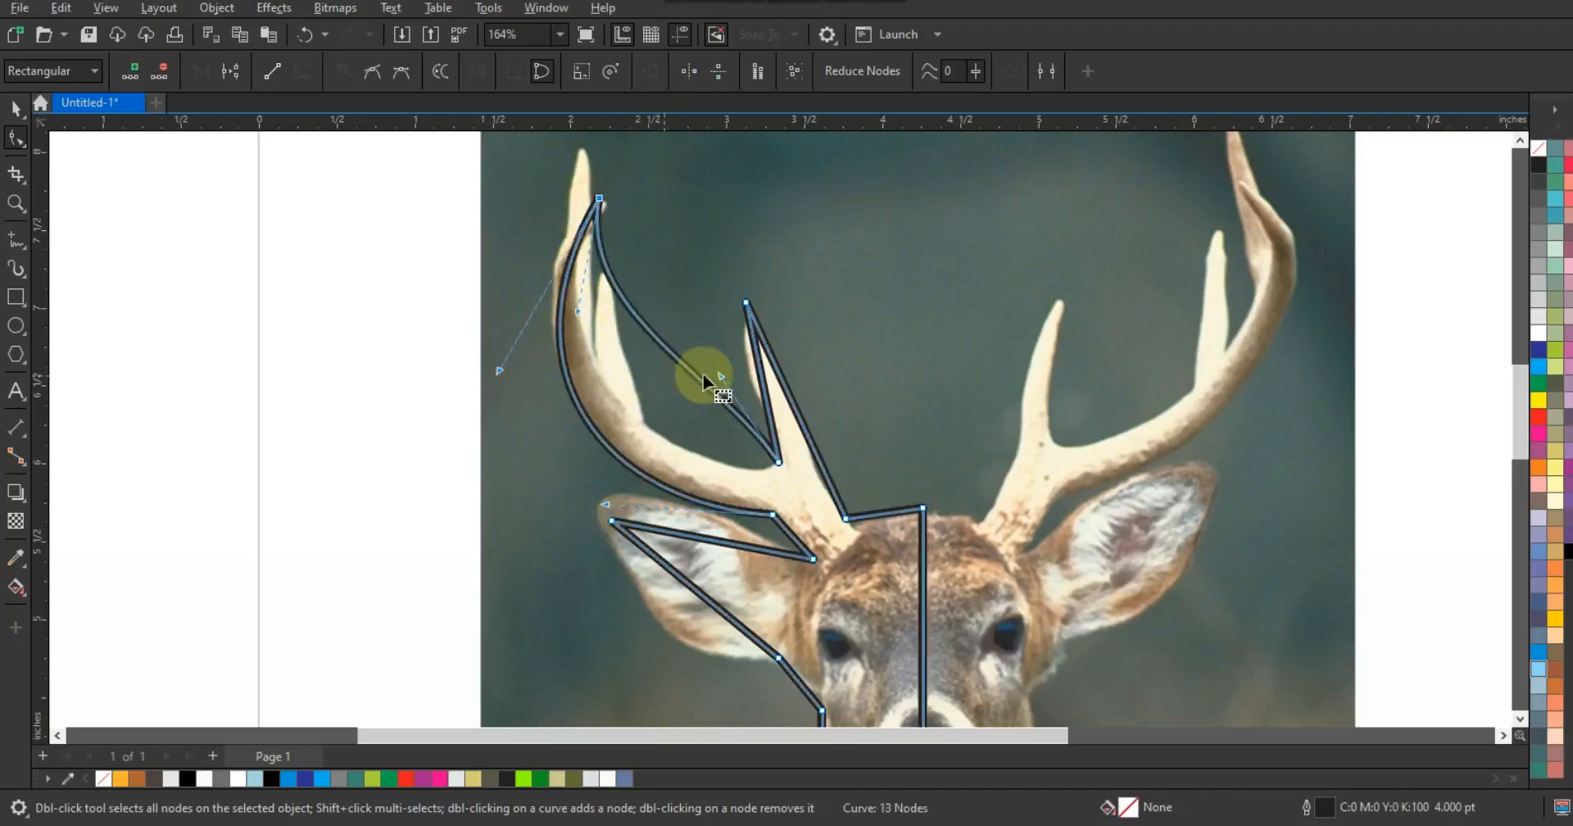
pyautogui.moveTo(721, 375); pyautogui.dragTo(560, 443)
pyautogui.moveTo(578, 311); pyautogui.dragTo(555, 298)
# Step: Curve both sides of the antler's inner tine and bend the short segment between the antler's lower base and the ear
pyautogui.moveTo(874, 459); pyautogui.dragTo(811, 544)
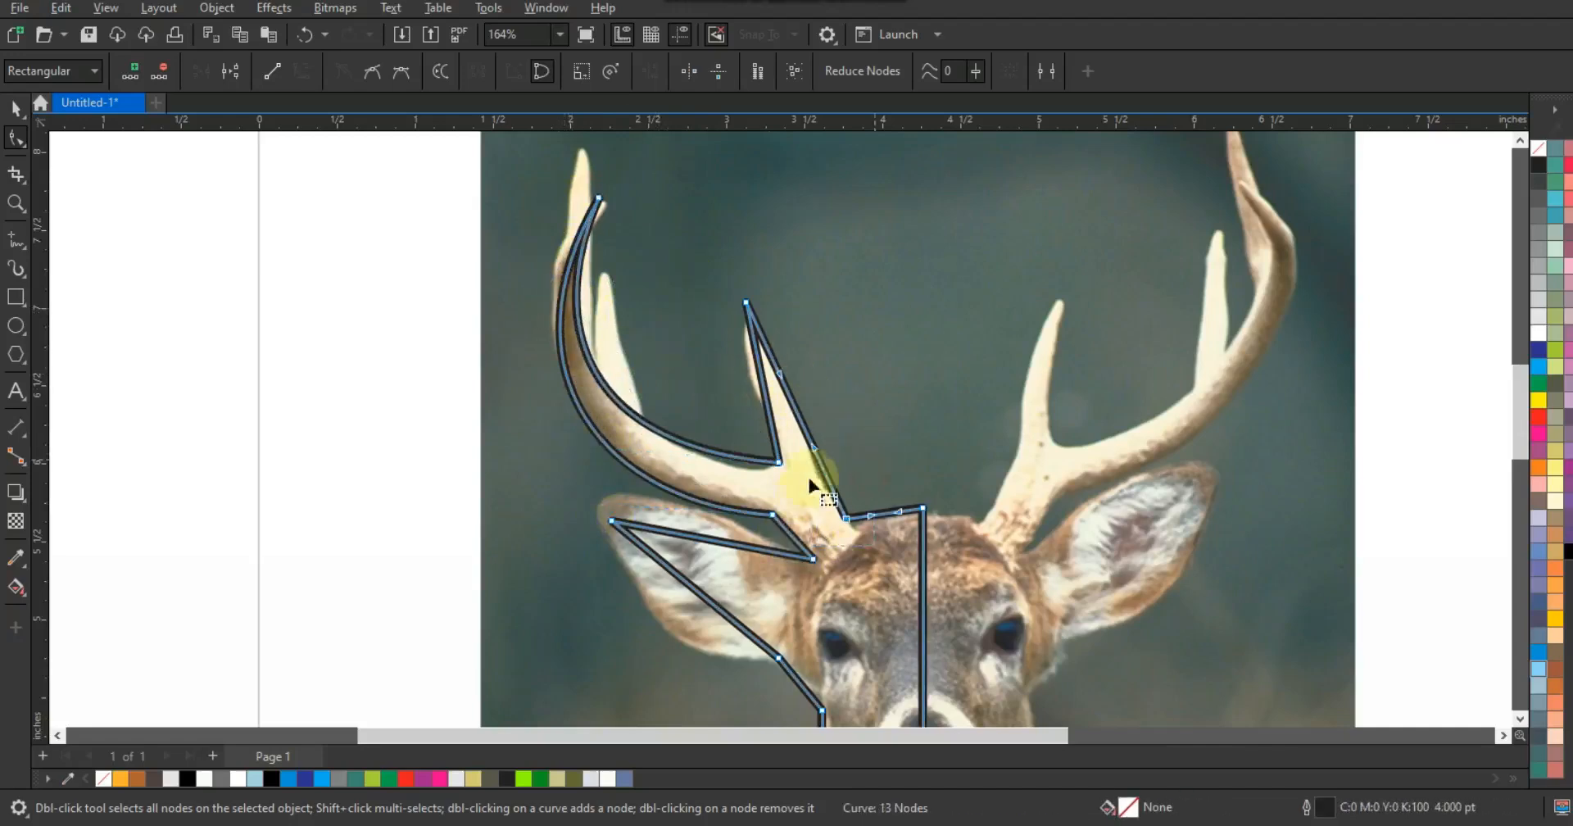
pyautogui.moveTo(820, 451); pyautogui.dragTo(759, 411)
pyautogui.moveTo(778, 356); pyautogui.dragTo(784, 352)
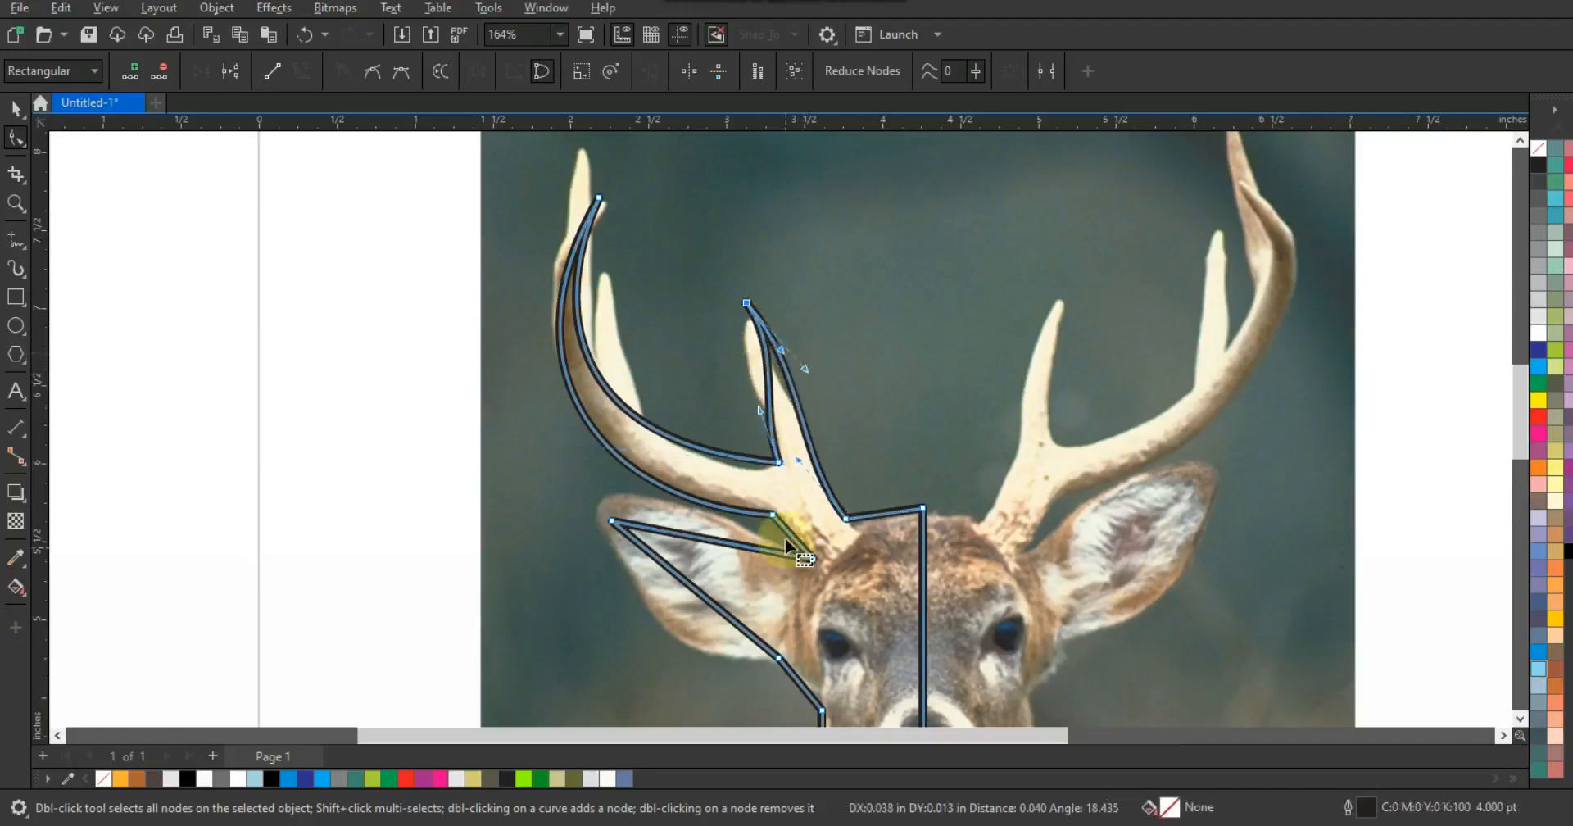
pyautogui.moveTo(791, 537); pyautogui.dragTo(797, 534)
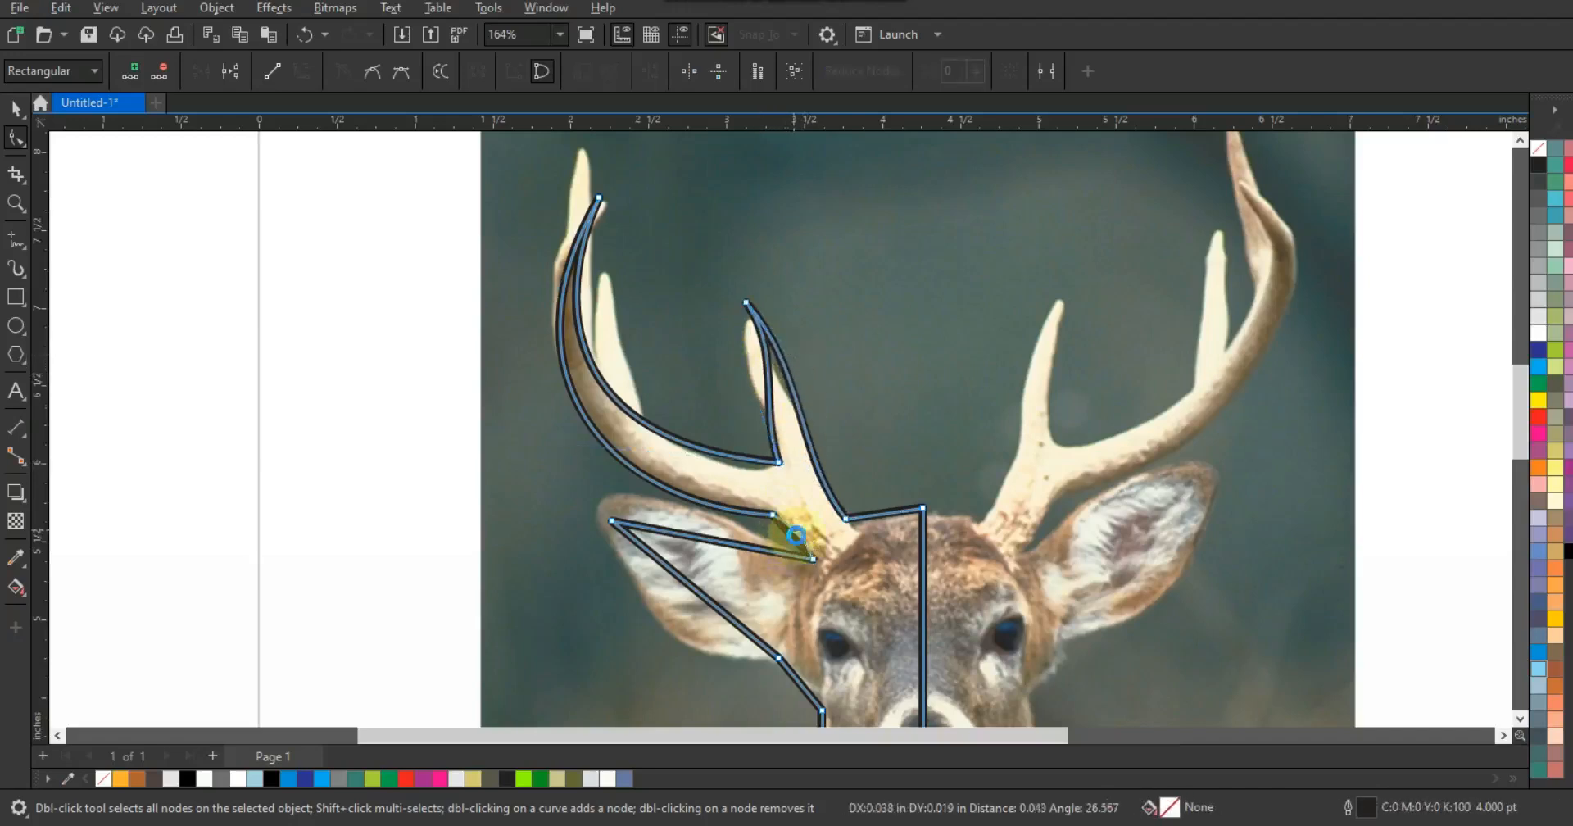
# Step: Curve the upper and lower edges of the ear and move its tip node slightly outward to match the photo
pyautogui.click(722, 545)
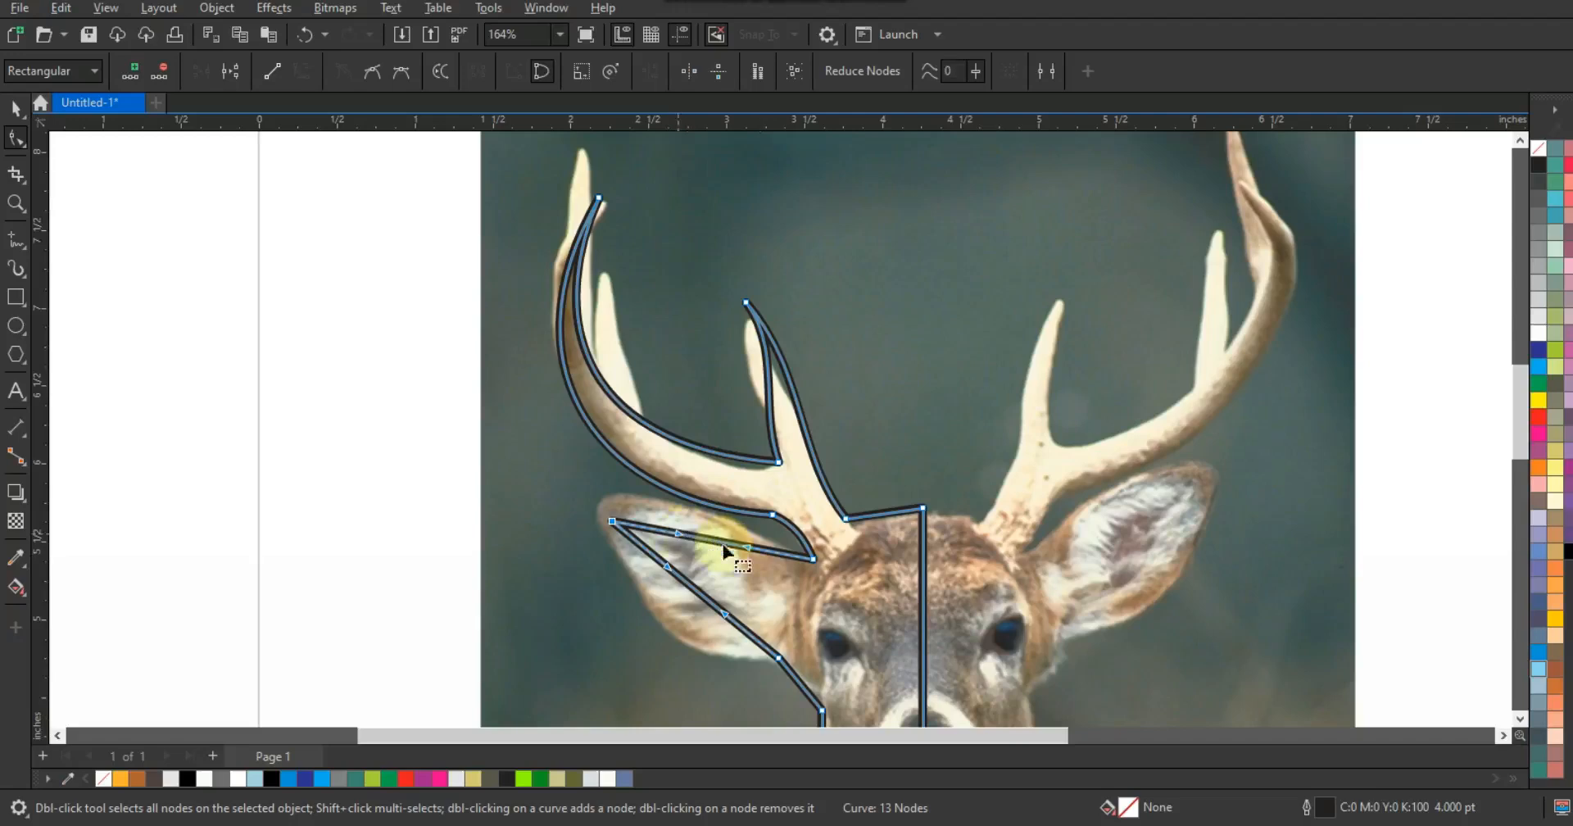
pyautogui.moveTo(747, 547)
pyautogui.mouseDown()
pyautogui.moveTo(748, 562)
pyautogui.moveTo(685, 527)
pyautogui.moveTo(688, 481)
pyautogui.moveTo(754, 565)
pyautogui.mouseUp()
pyautogui.click(689, 582)
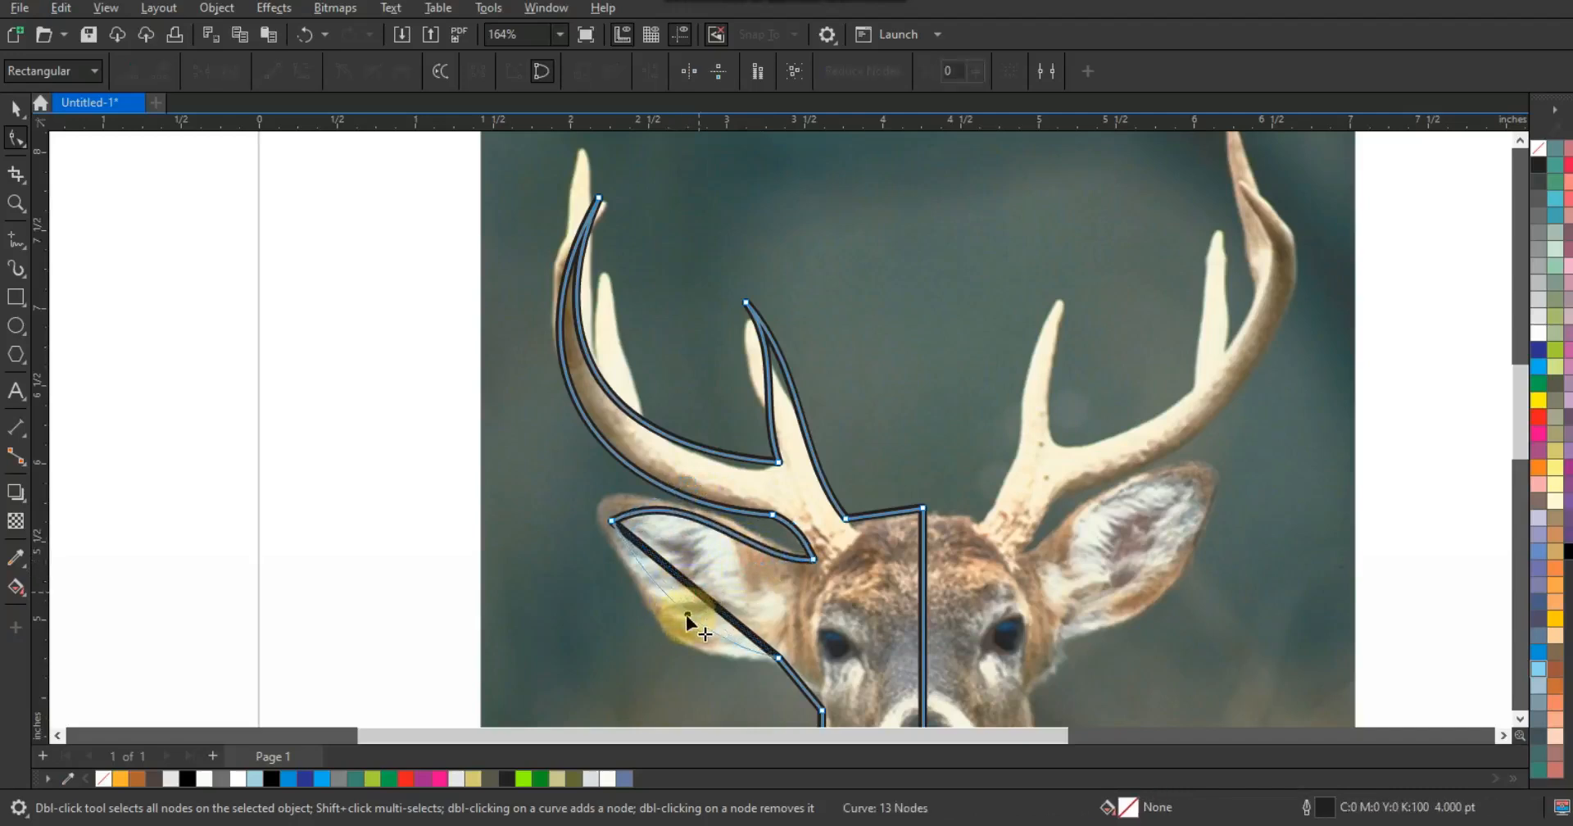
pyautogui.moveTo(686, 614); pyautogui.dragTo(684, 617)
pyautogui.moveTo(573, 495); pyautogui.dragTo(673, 584)
pyautogui.moveTo(609, 520); pyautogui.dragTo(603, 516)
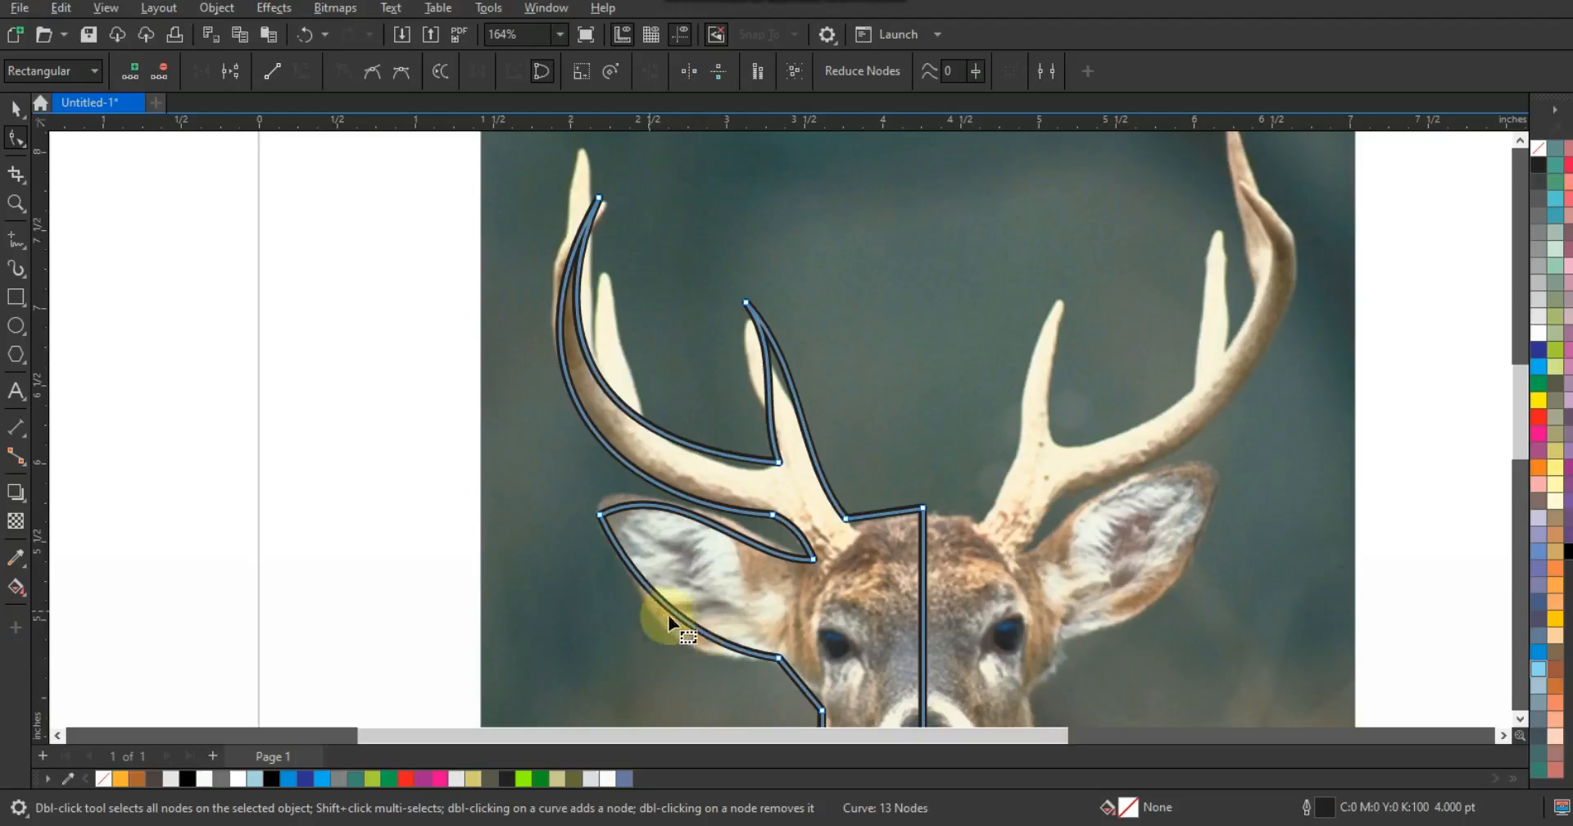
pyautogui.moveTo(678, 618); pyautogui.dragTo(679, 624)
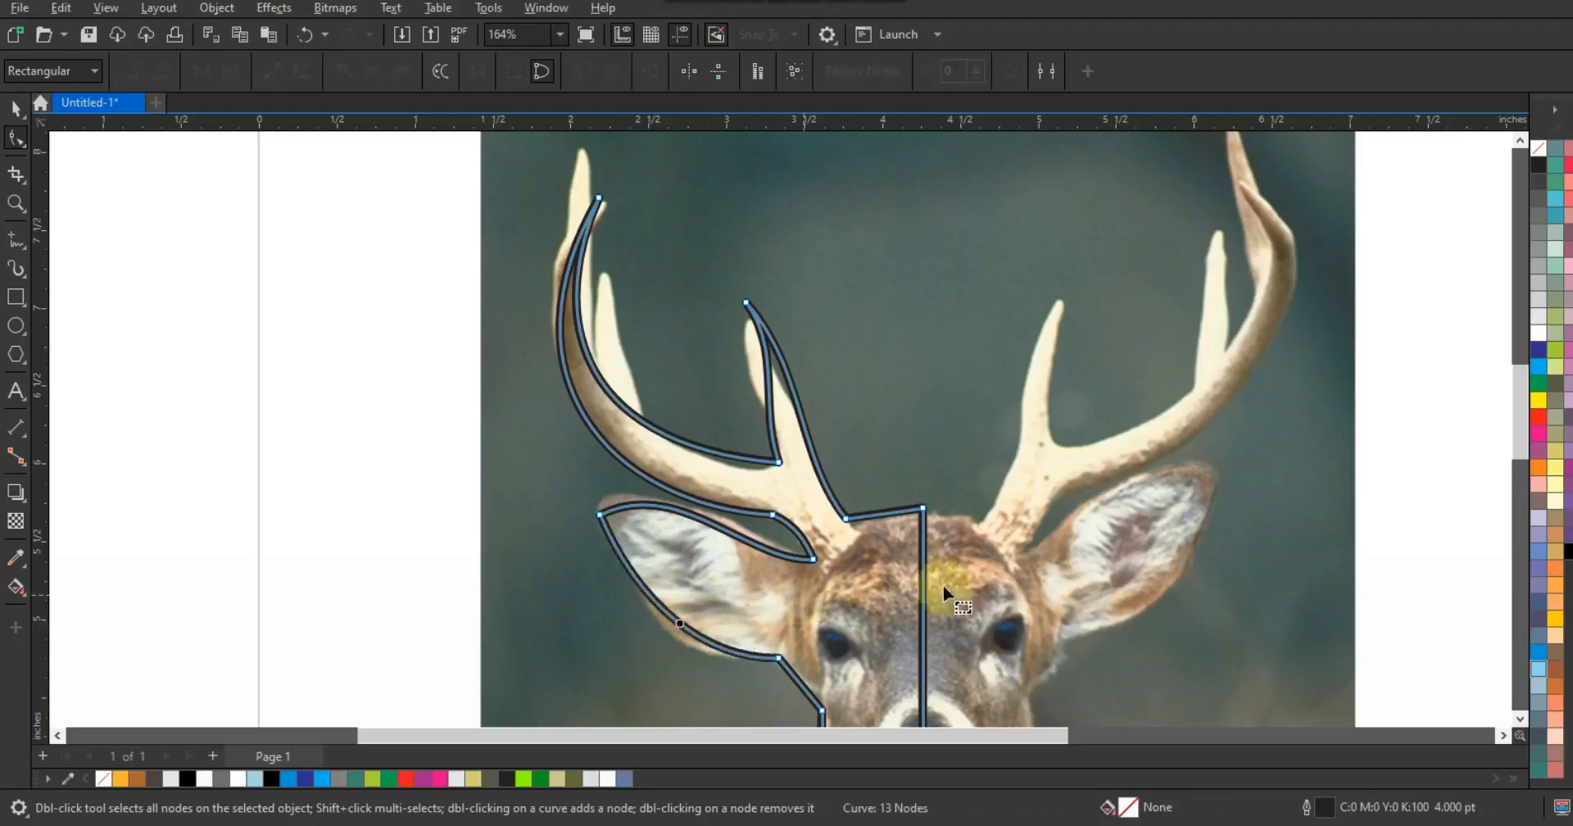
# Step: Curve the cheek and neck segments slightly outward and bend the segment from the neck notch to the throat
pyautogui.click(1519, 719)
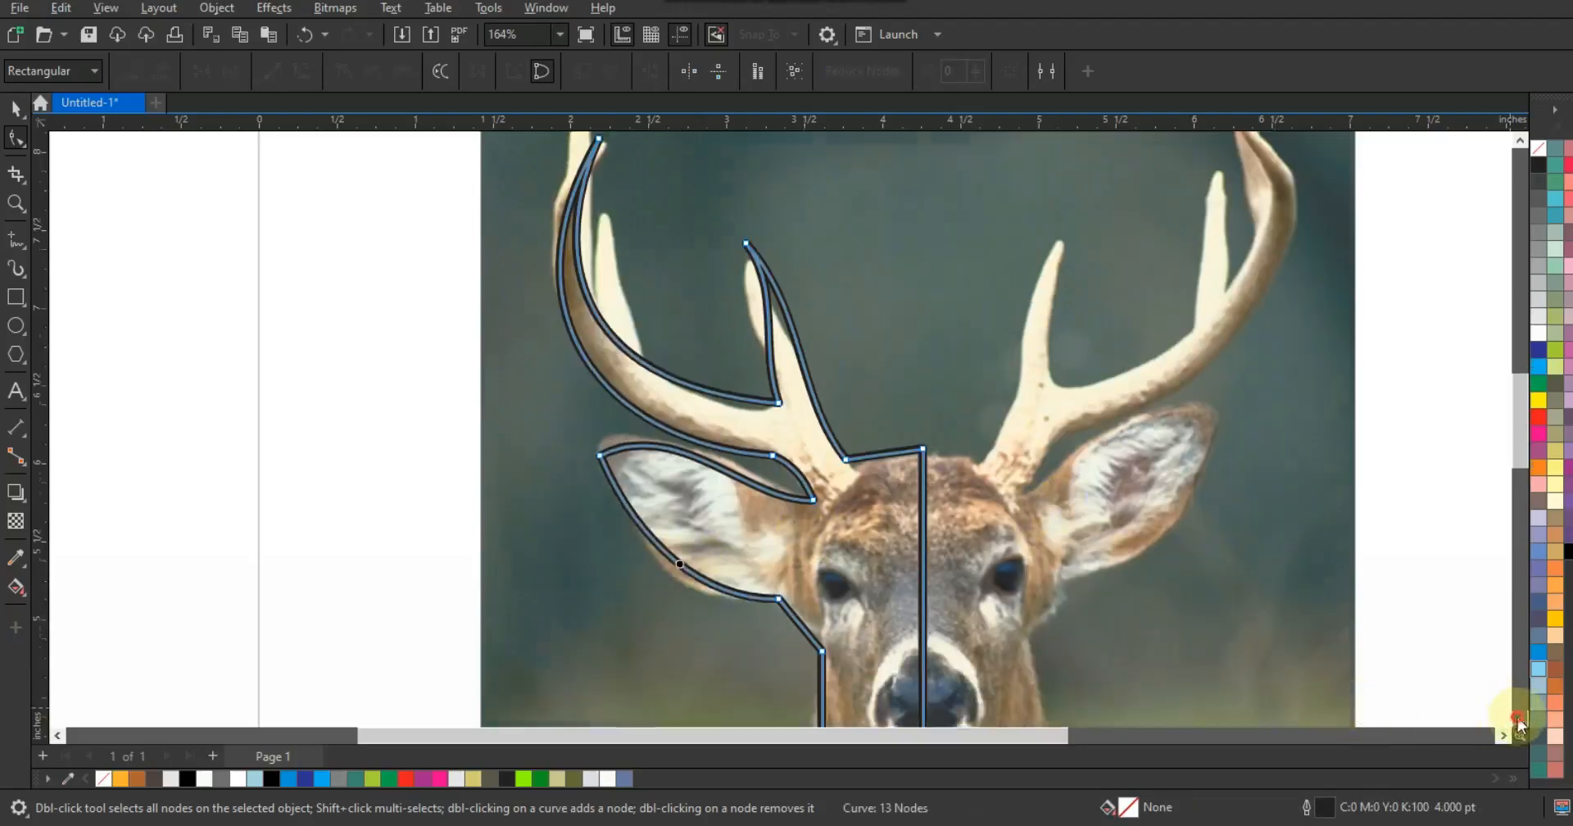
pyautogui.click(1518, 720)
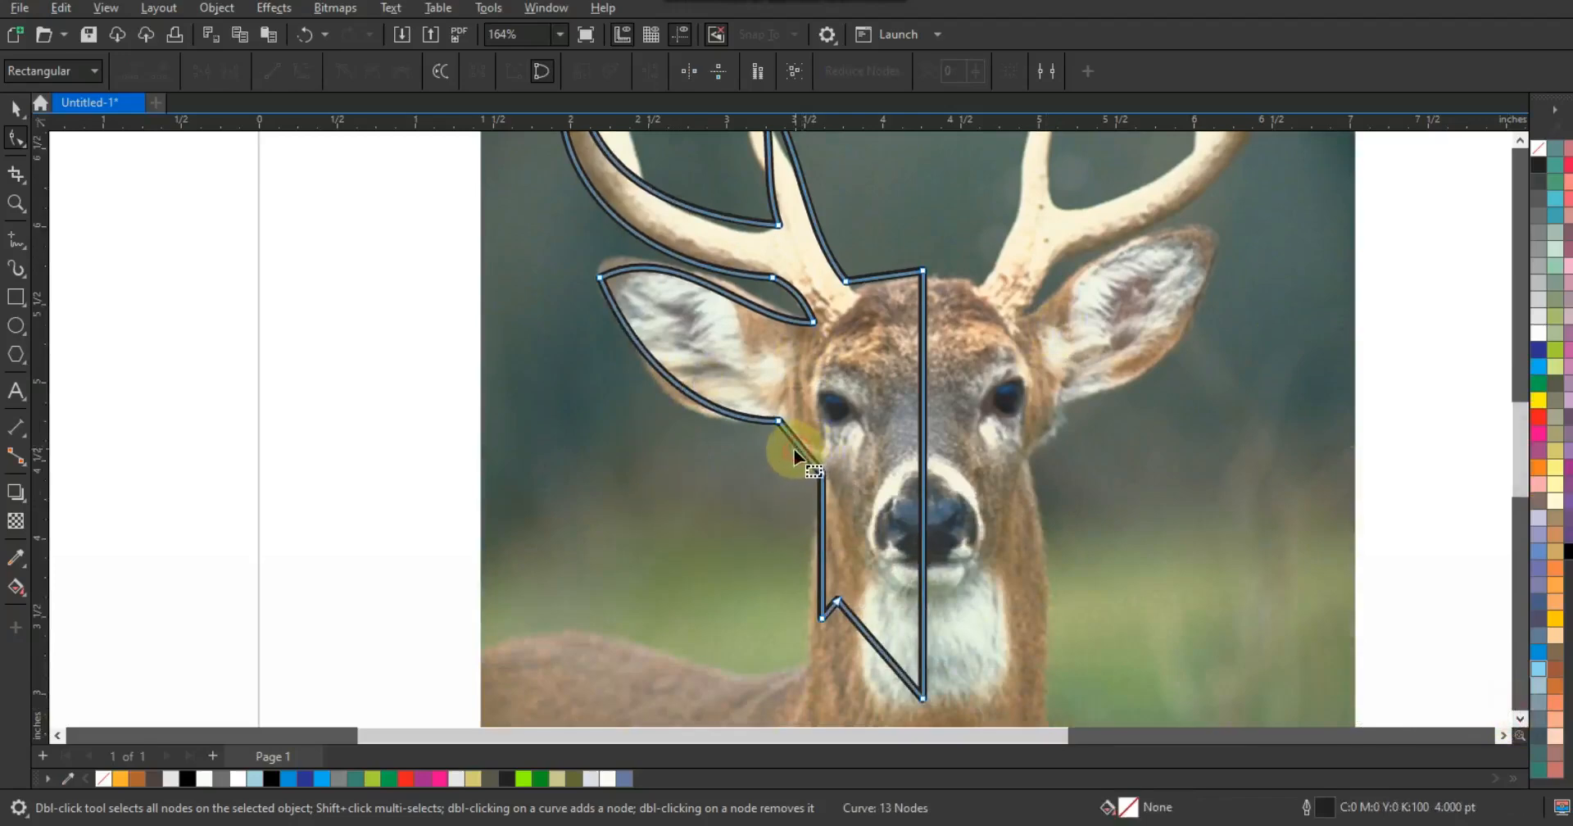
pyautogui.moveTo(804, 449); pyautogui.dragTo(799, 451)
pyautogui.moveTo(822, 541); pyautogui.dragTo(817, 541)
pyautogui.moveTo(859, 629); pyautogui.dragTo(870, 658)
pyautogui.click(865, 653)
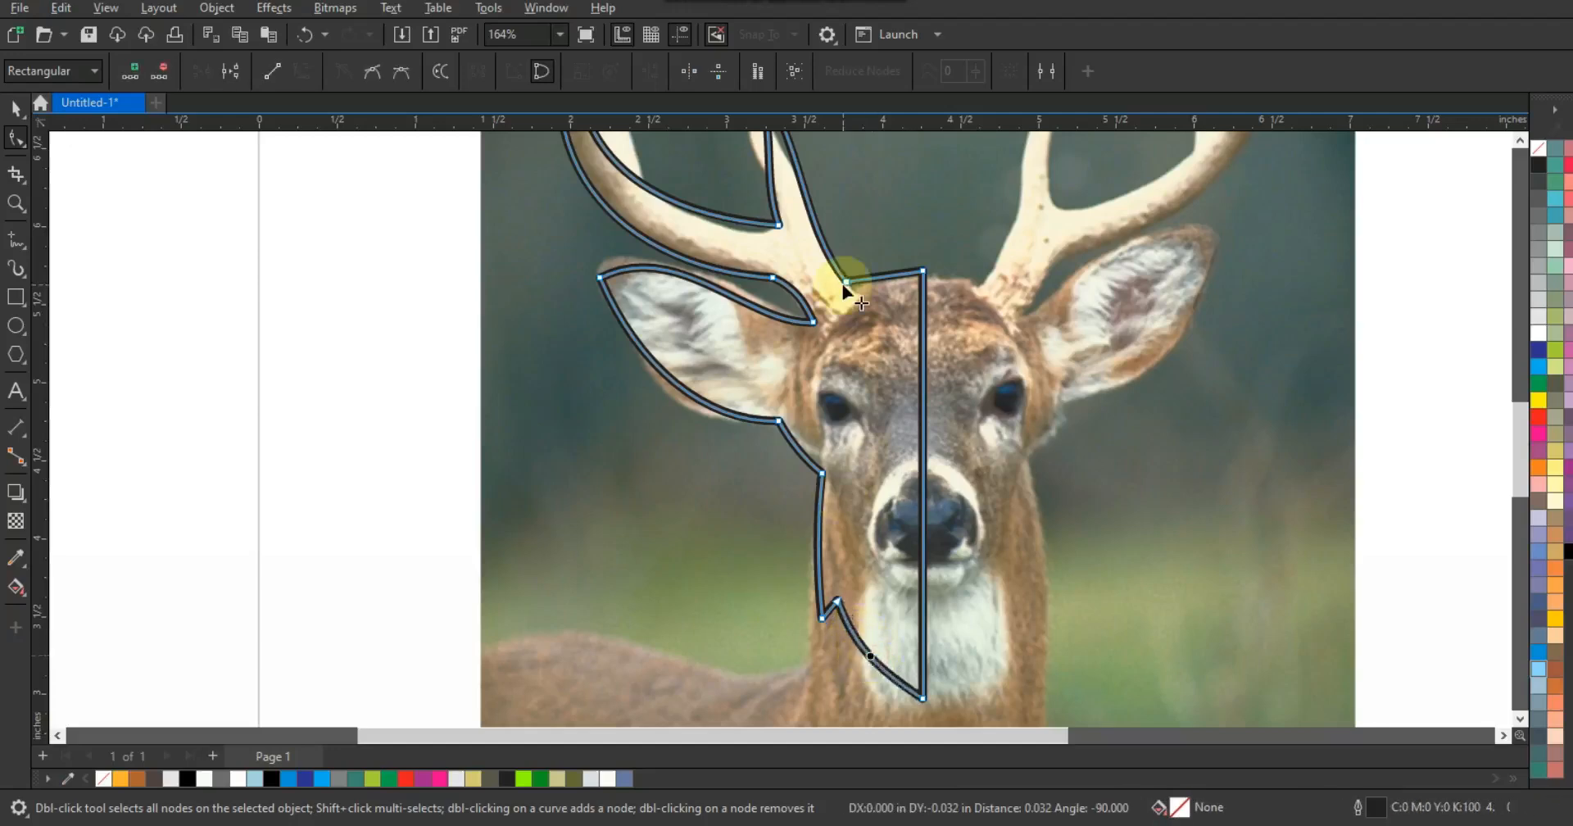
# Step: Curve the top-of-head segment between the antler base and the centre line, and finish node editing
pyautogui.click(861, 276)
pyautogui.moveTo(900, 273); pyautogui.dragTo(891, 302)
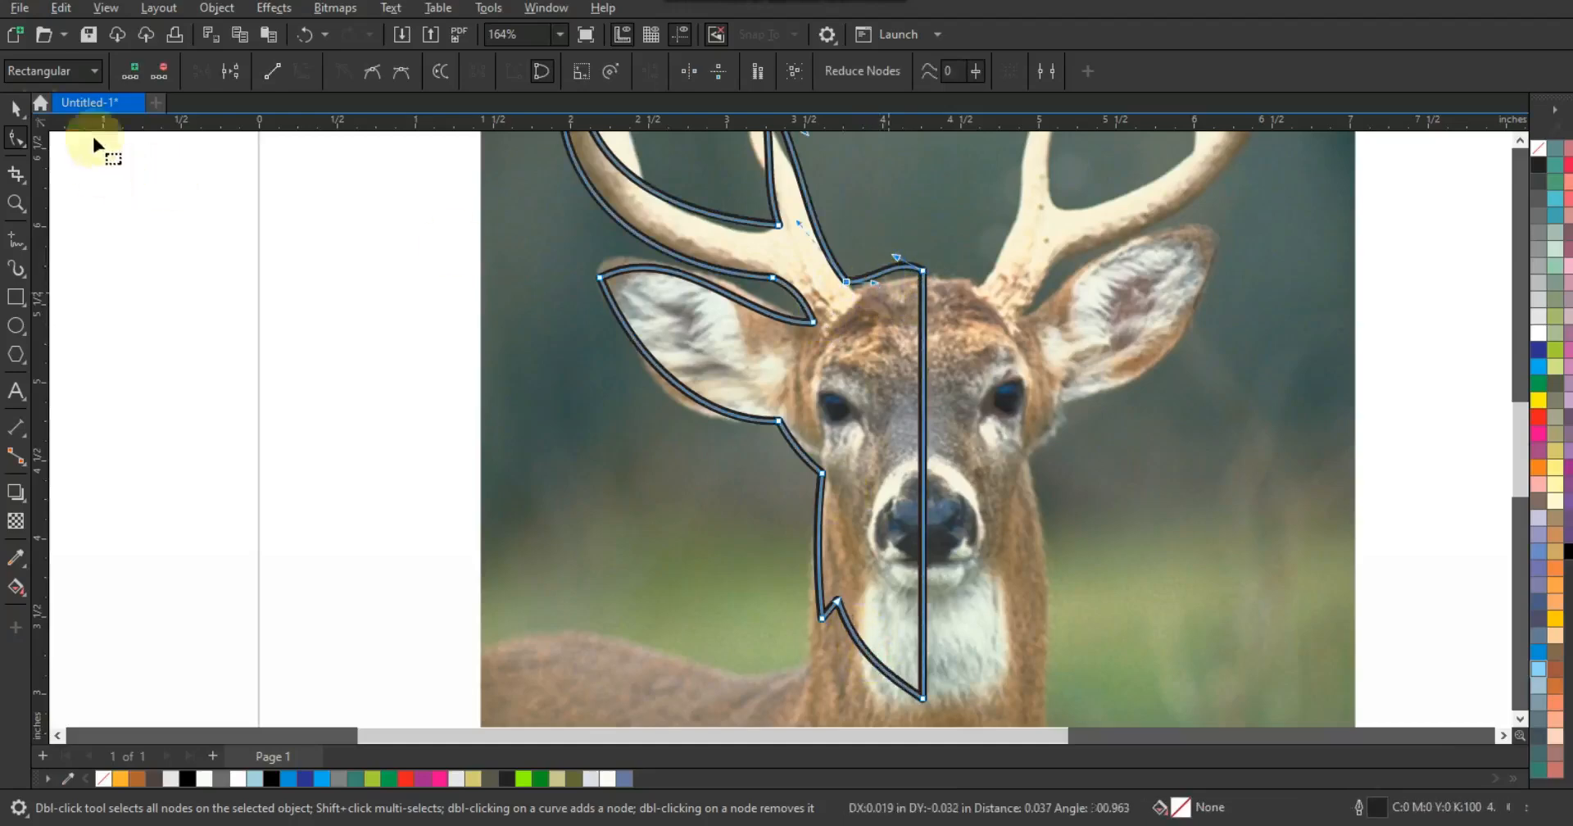
pyautogui.click(16, 107)
pyautogui.hotkey('shift', 'F2')
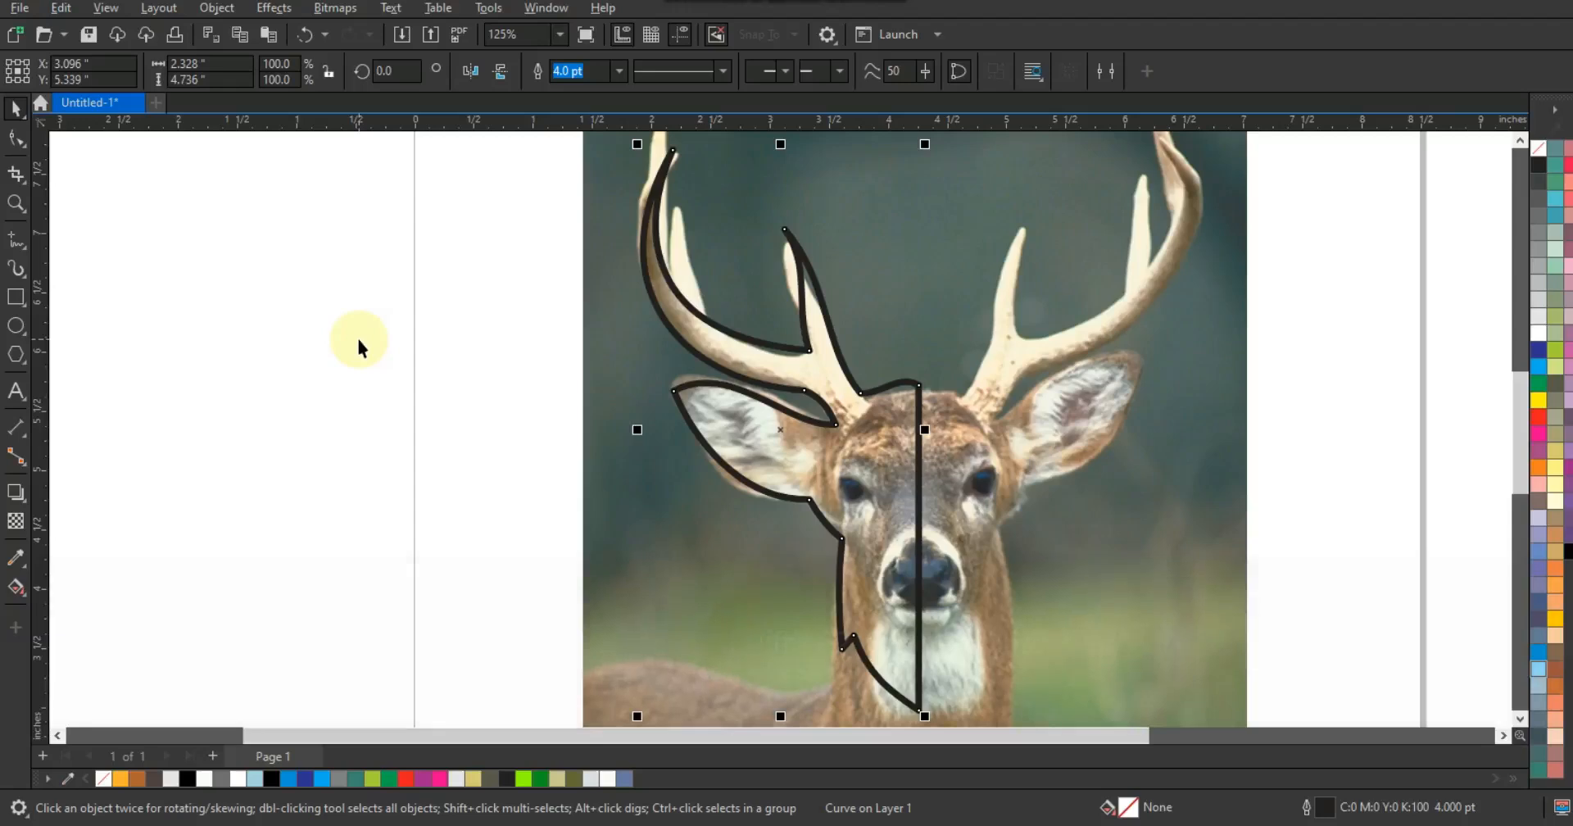
pyautogui.press('F3')
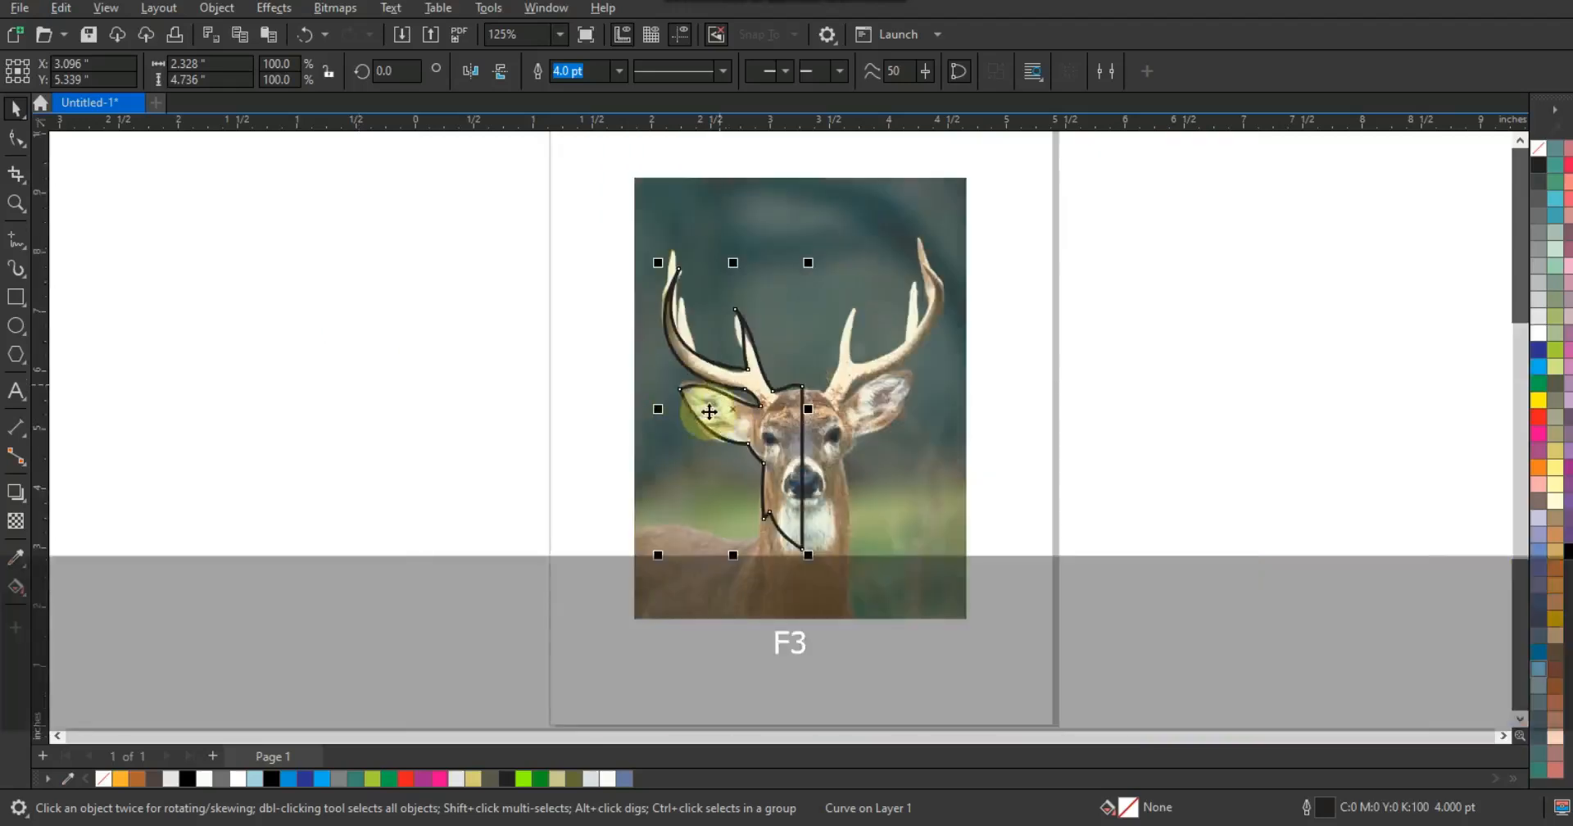
# Step: Mirror a copy of the half head outline across the centre line and weld both halves into one full outline
pyautogui.press('Escape')
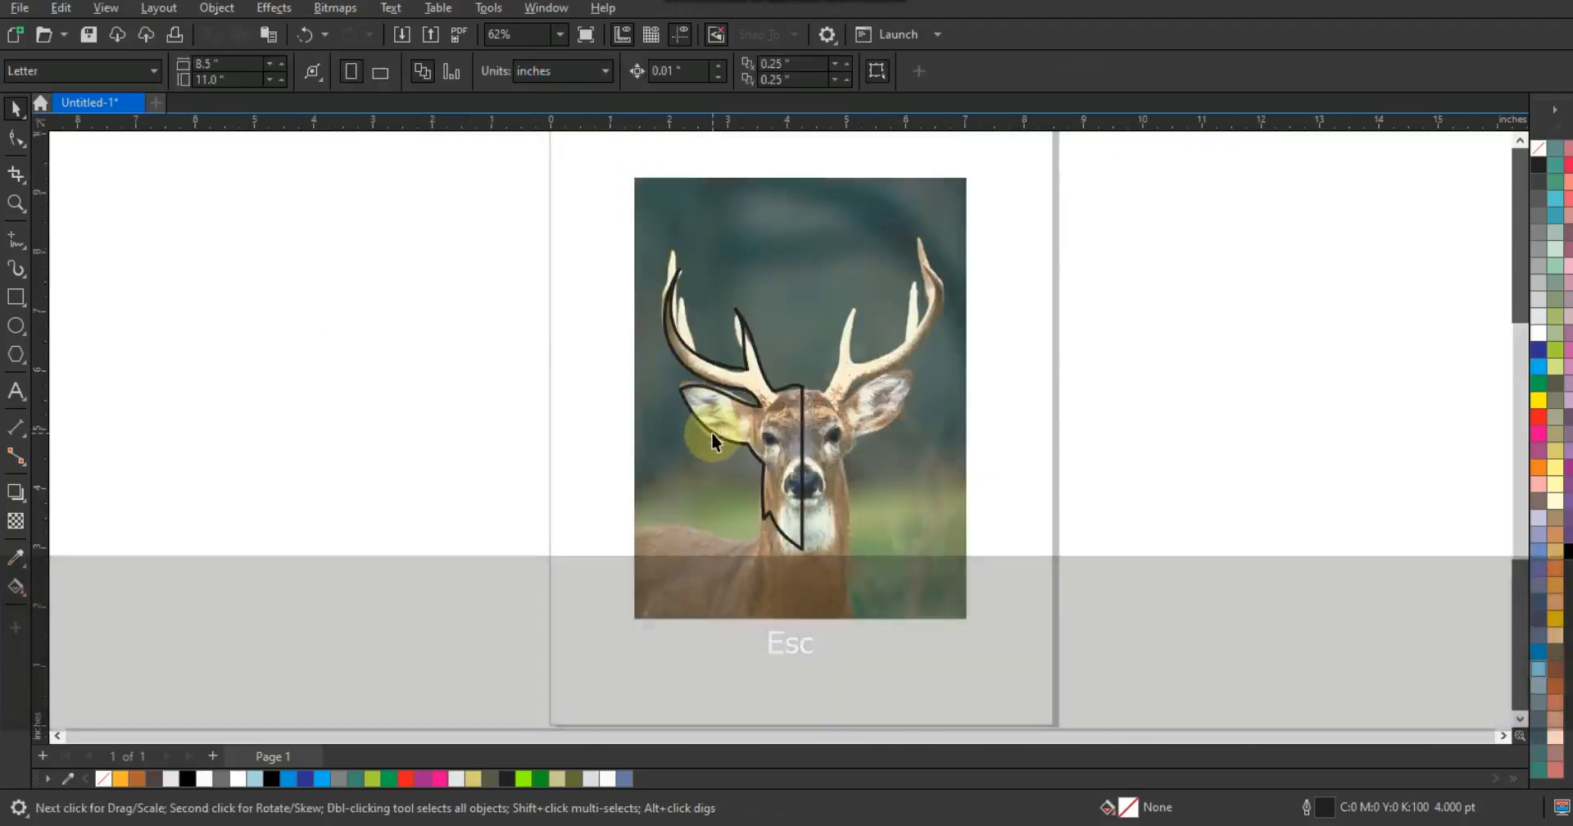
pyautogui.click(666, 432)
pyautogui.moveTo(658, 408); pyautogui.dragTo(811, 424)
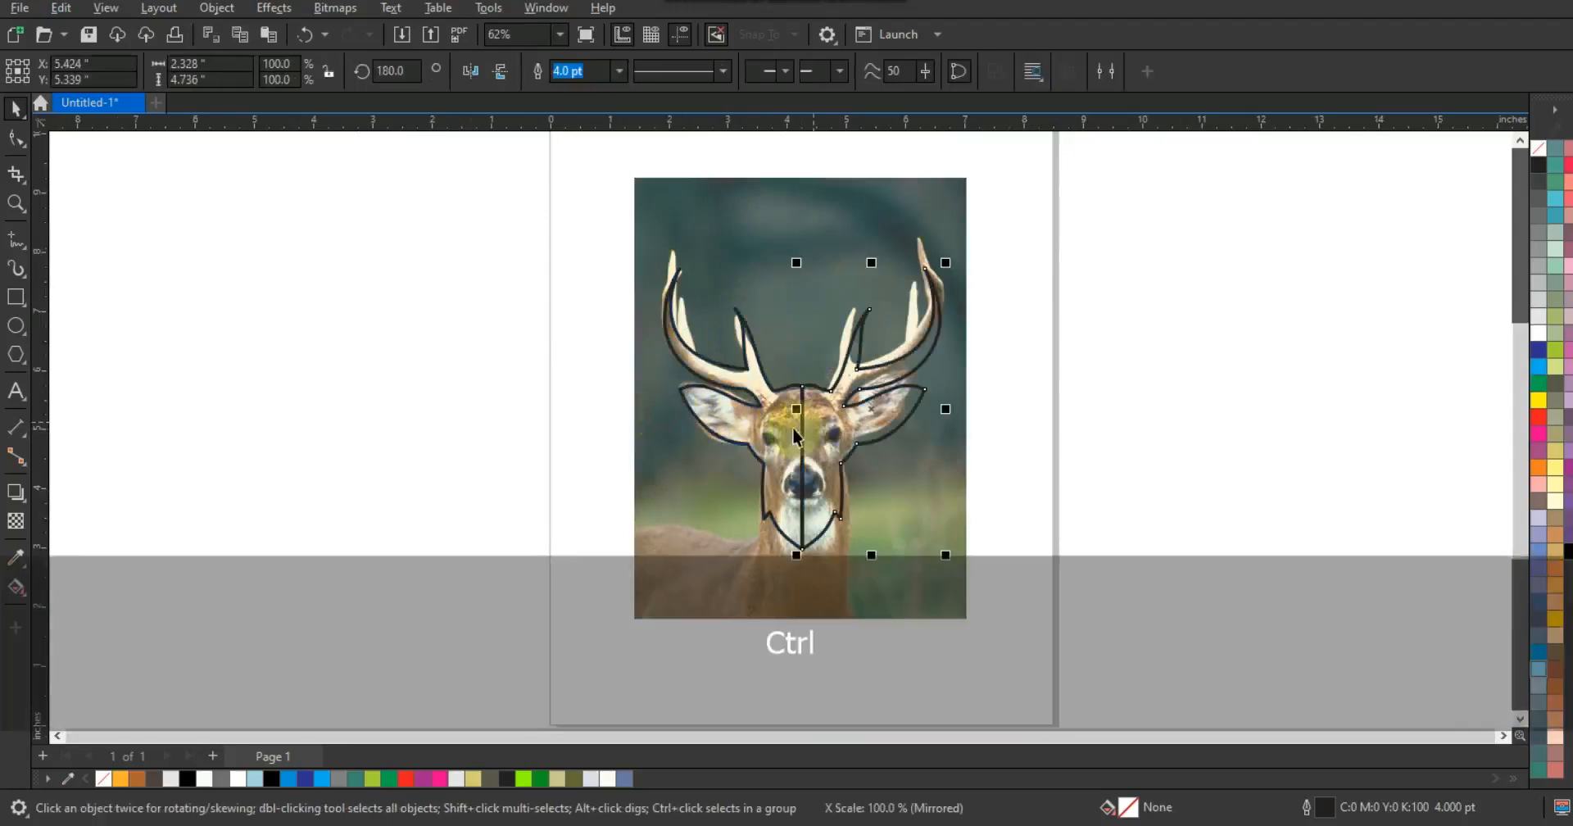
pyautogui.keyDown('shift'); pyautogui.click(789, 421); pyautogui.keyUp('shift')
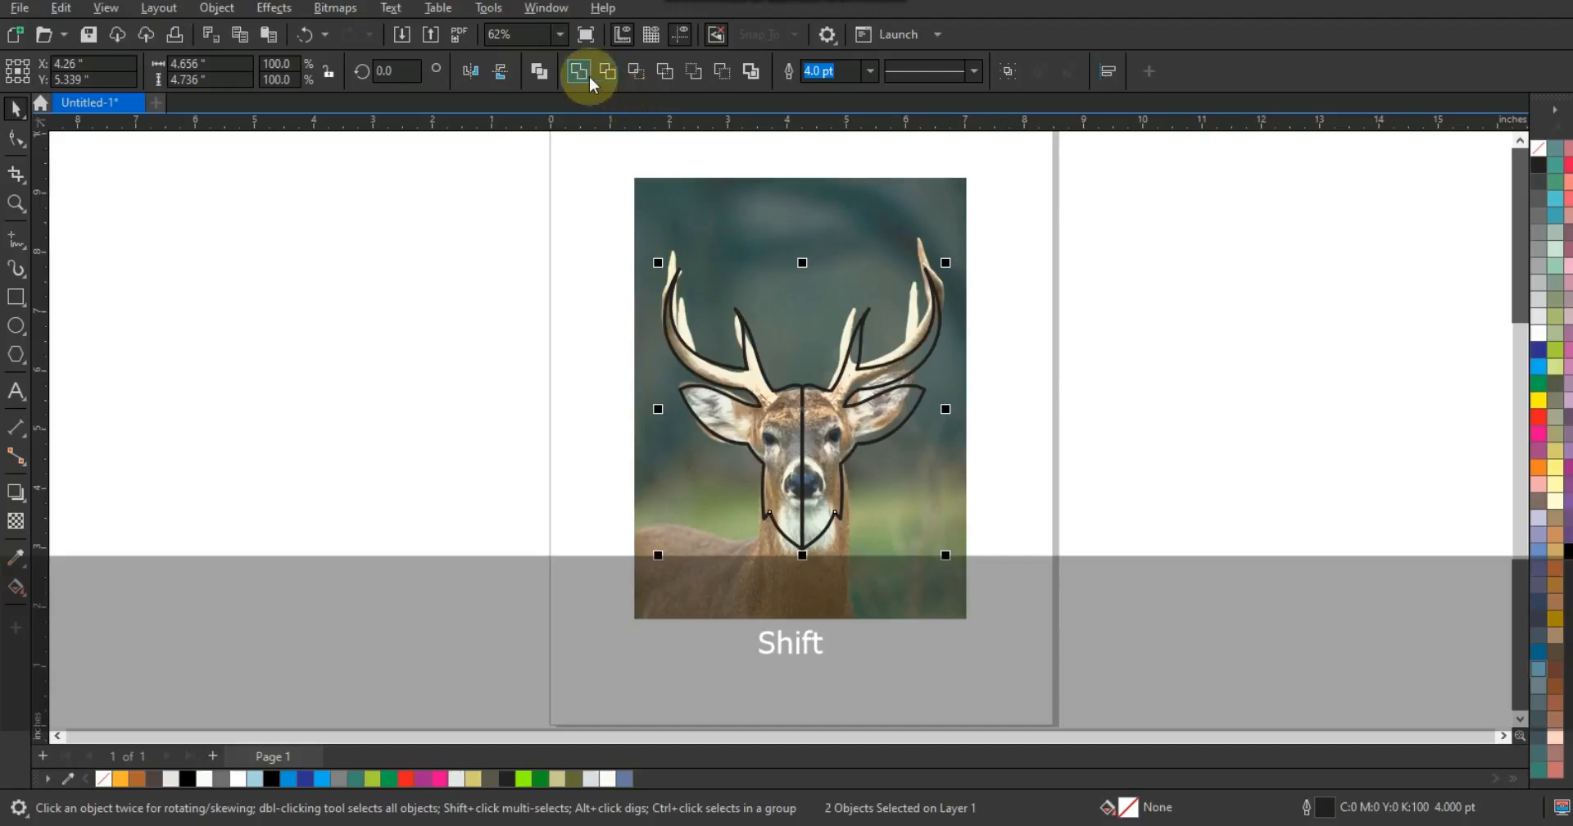
pyautogui.click(577, 71)
pyautogui.click(400, 299)
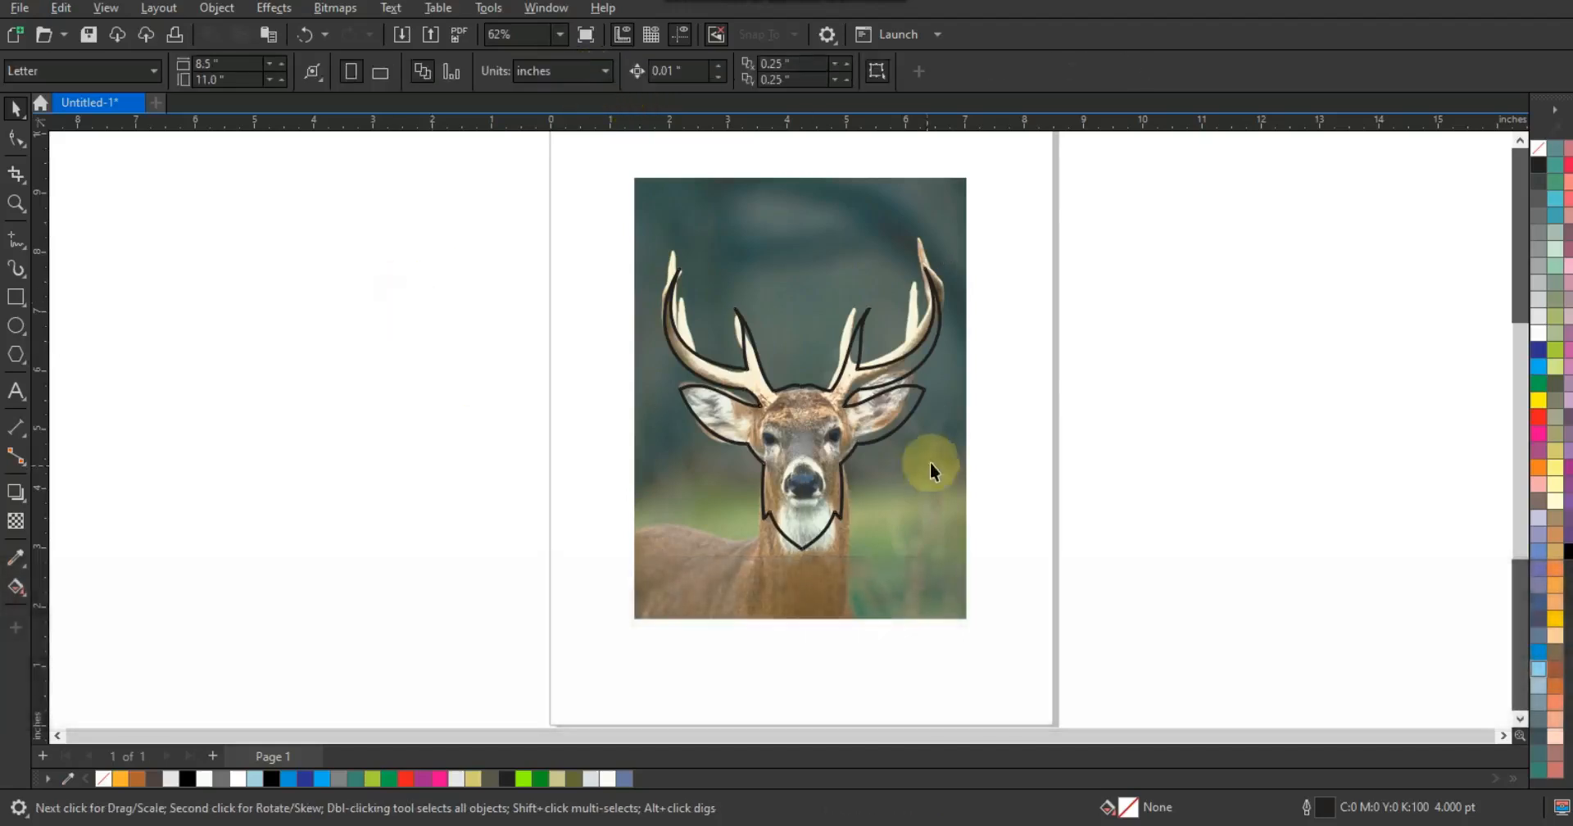
# Step: Start a 1.5 pt freehand polyline on the face, running from beside the eye over the brow and forehead to the centre line
pyautogui.click(857, 445)
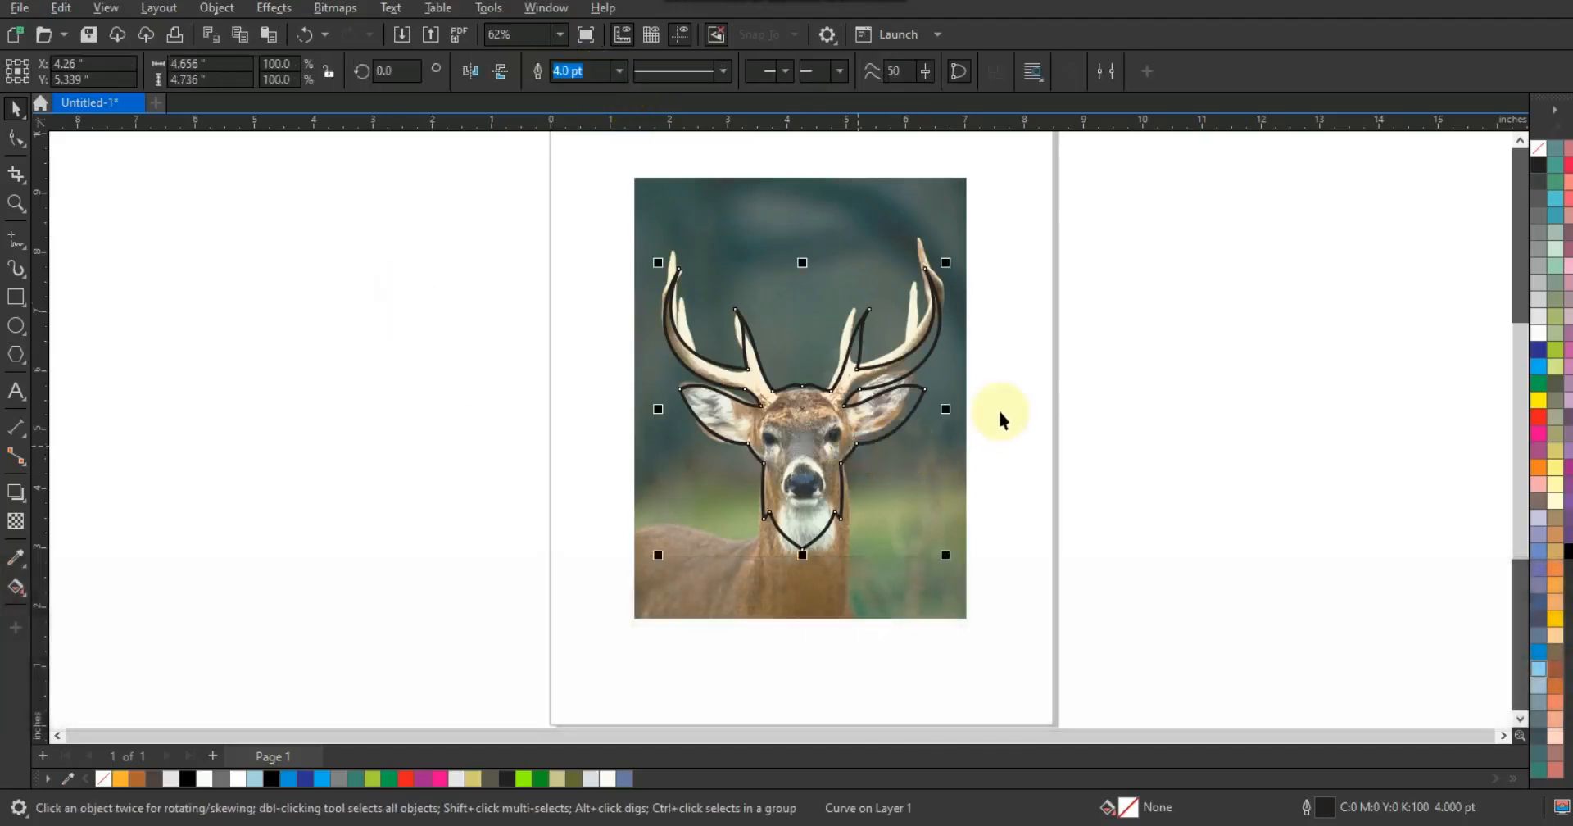
pyautogui.hotkey('shift', 'F2')
pyautogui.press('Escape')
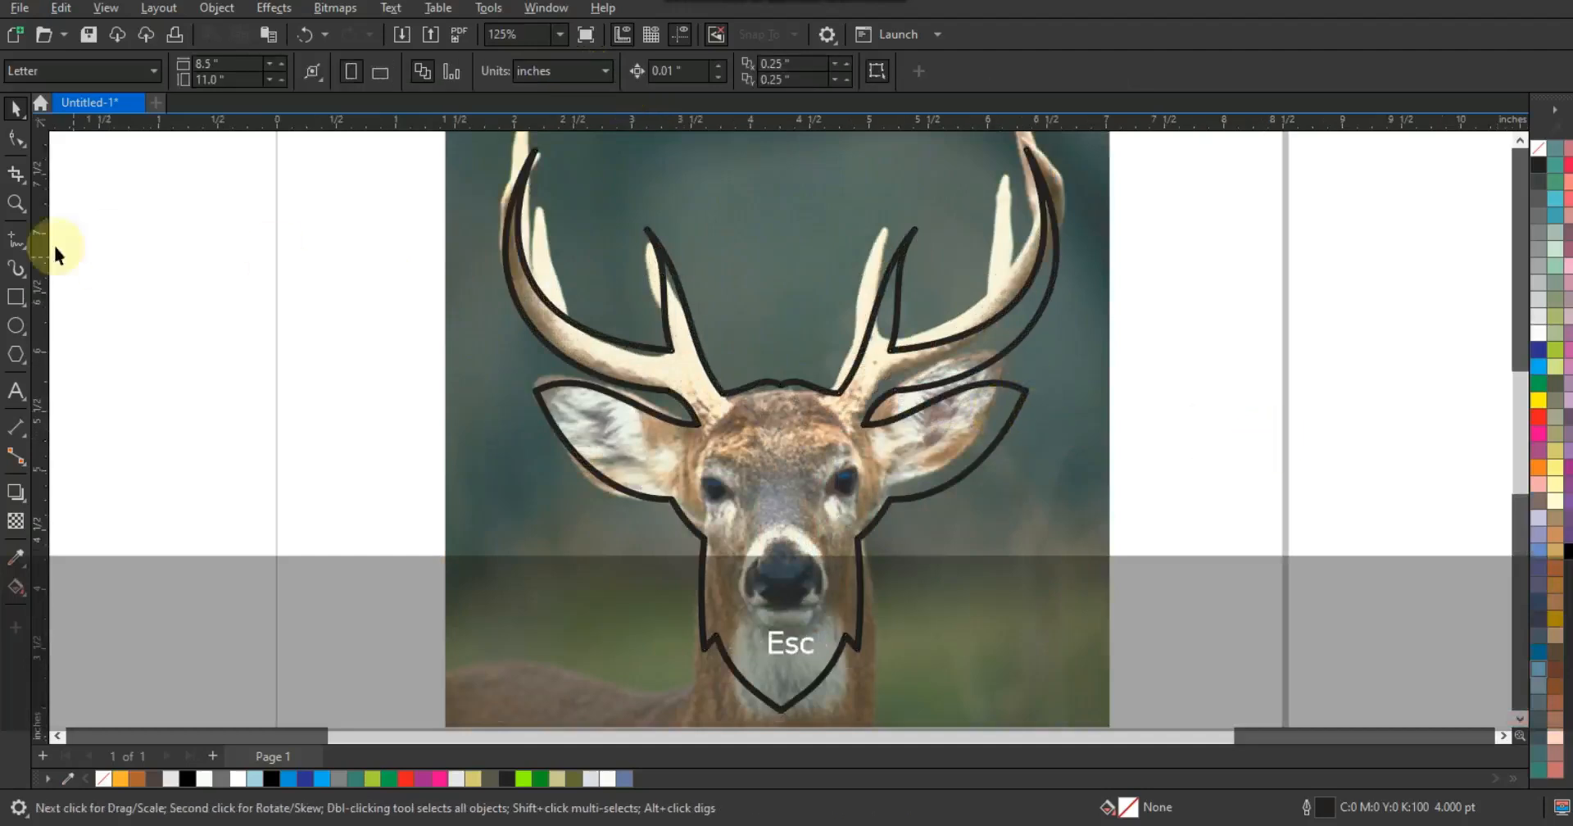
pyautogui.click(15, 203)
pyautogui.moveTo(510, 324)
pyautogui.mouseDown()
pyautogui.moveTo(987, 605)
pyautogui.moveTo(1130, 637)
pyautogui.mouseUp()
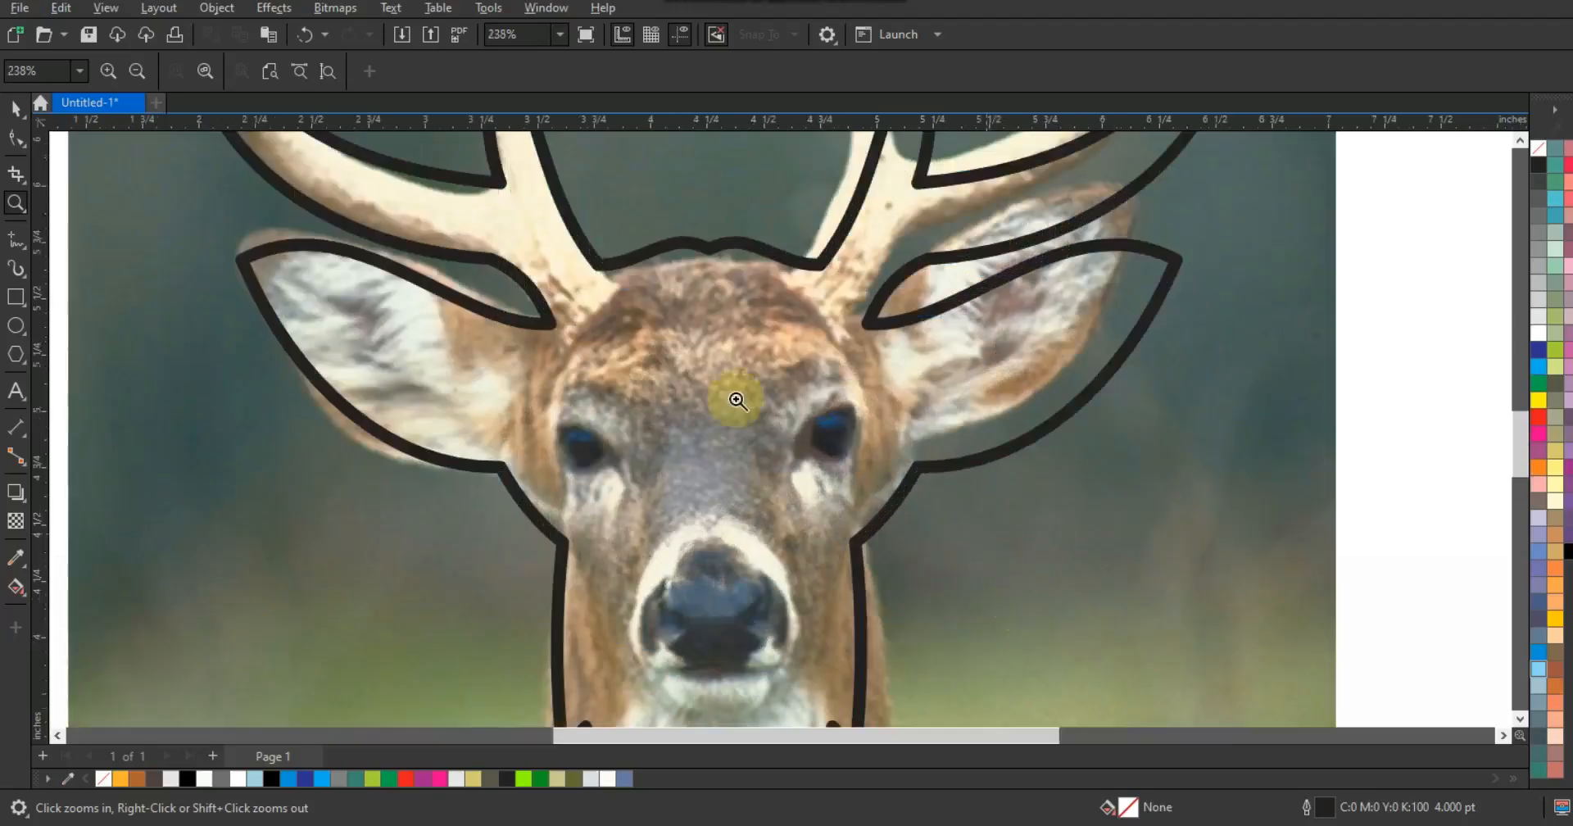
pyautogui.click(16, 240)
pyautogui.click(619, 72)
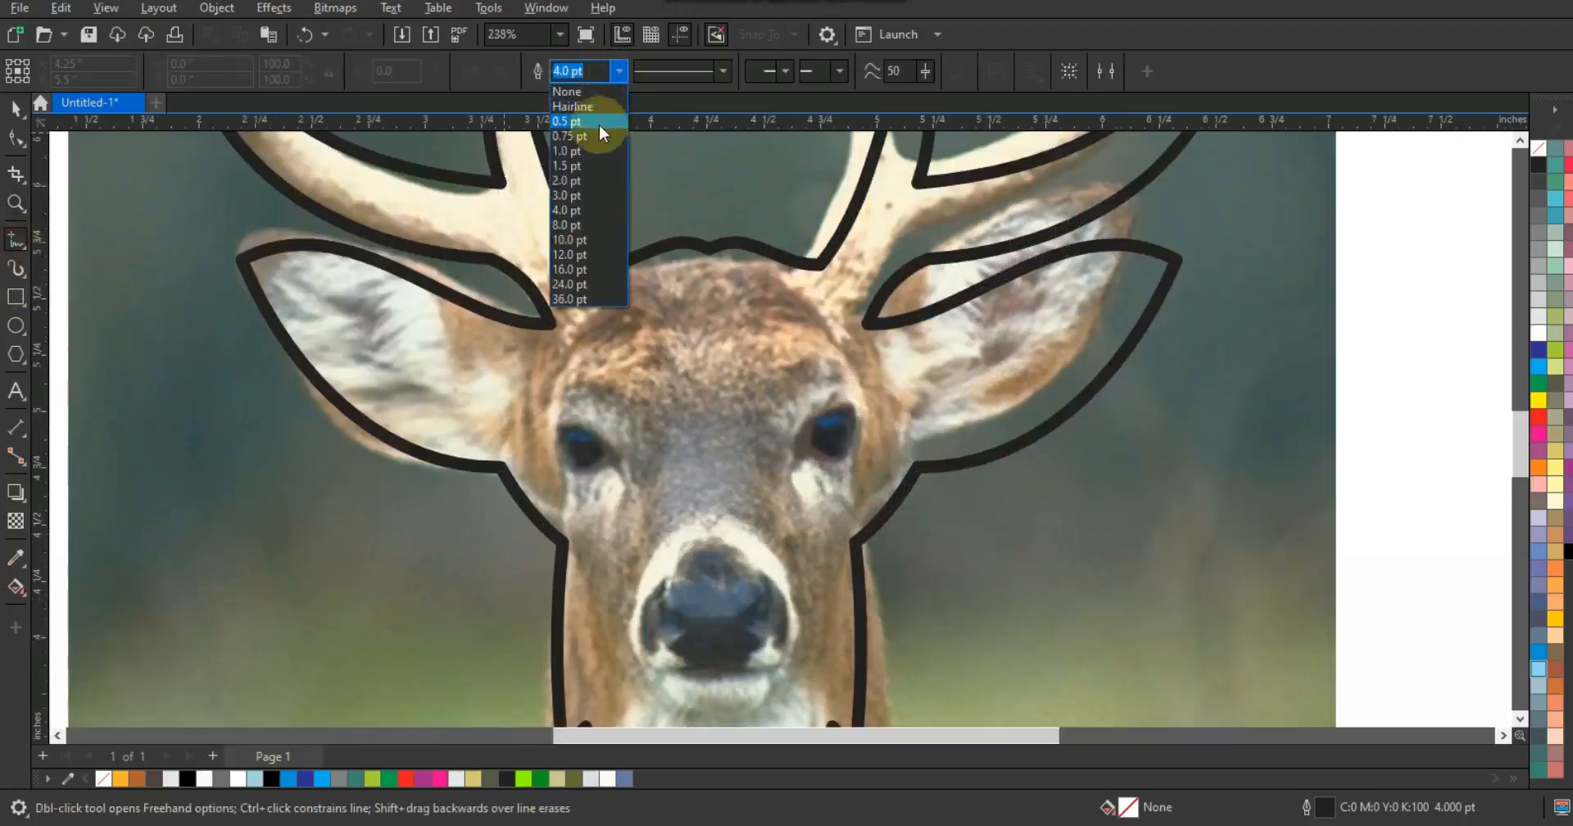
pyautogui.click(568, 166)
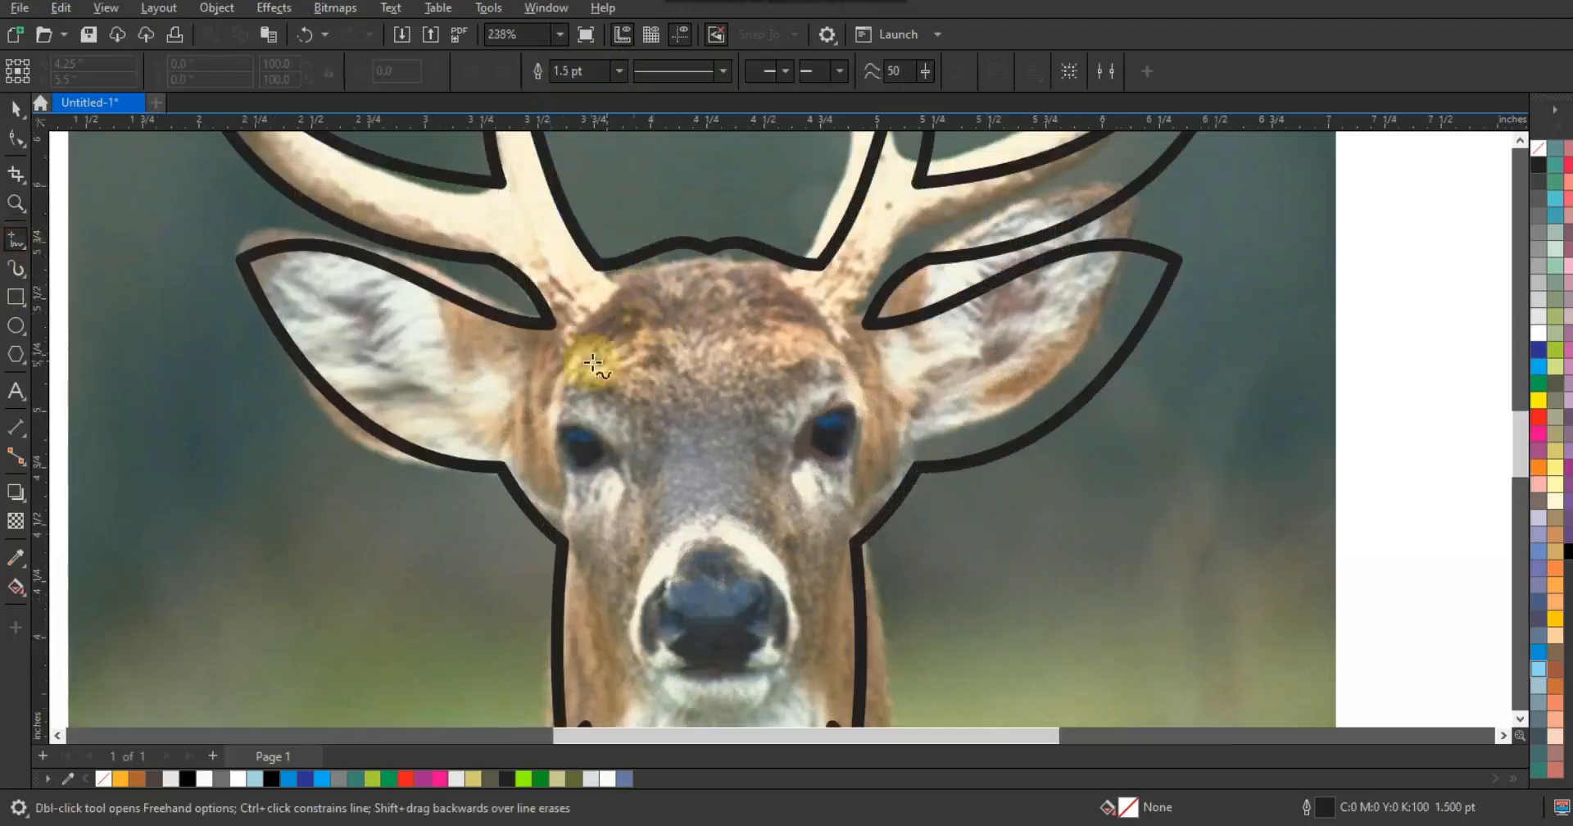
pyautogui.click(547, 404)
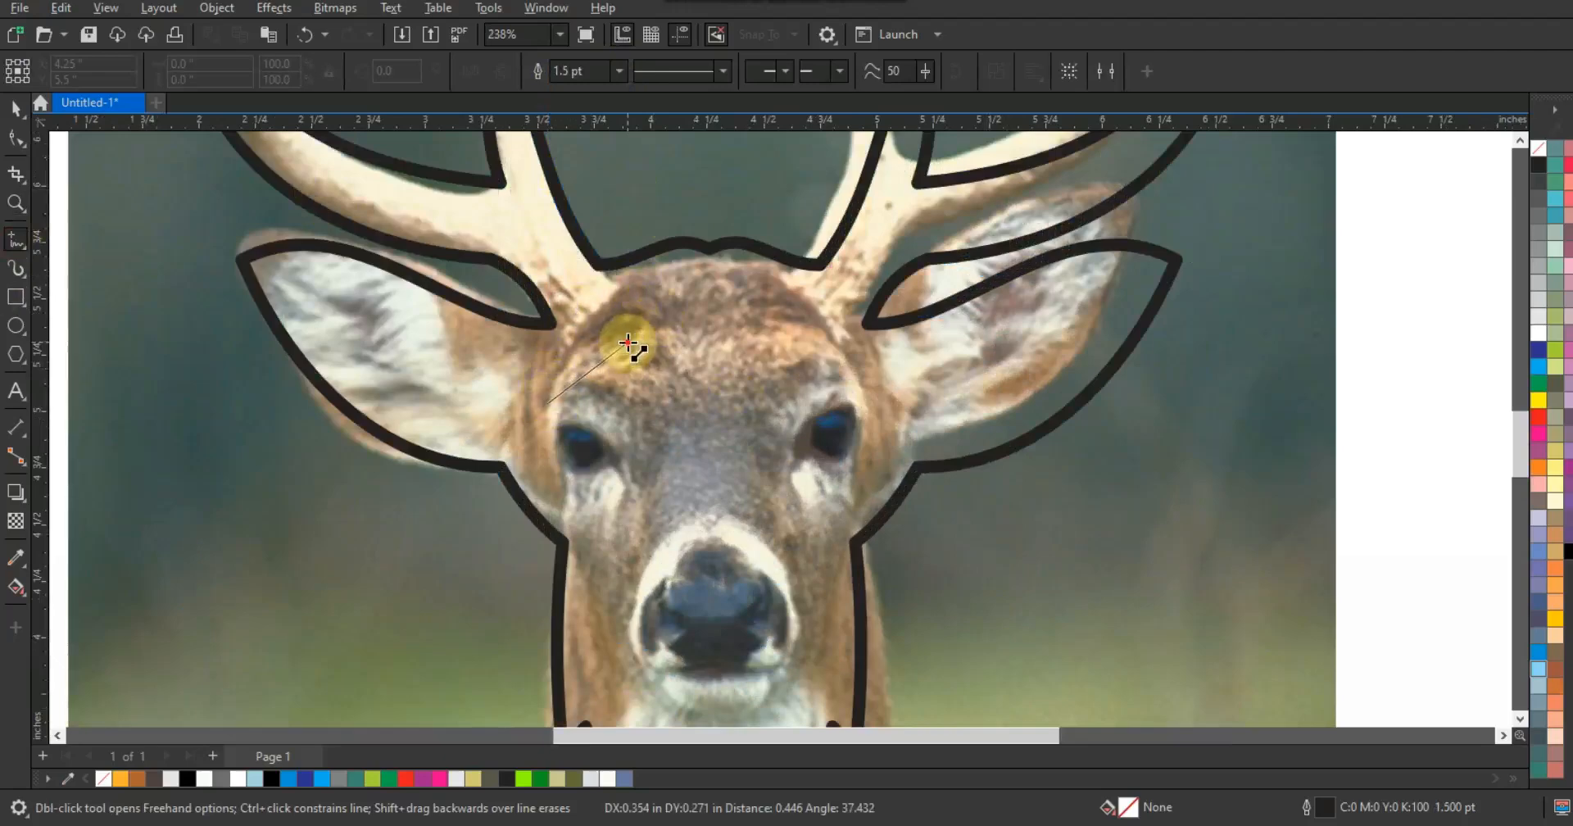
pyautogui.click(628, 343)
pyautogui.click(605, 292)
pyautogui.click(677, 280)
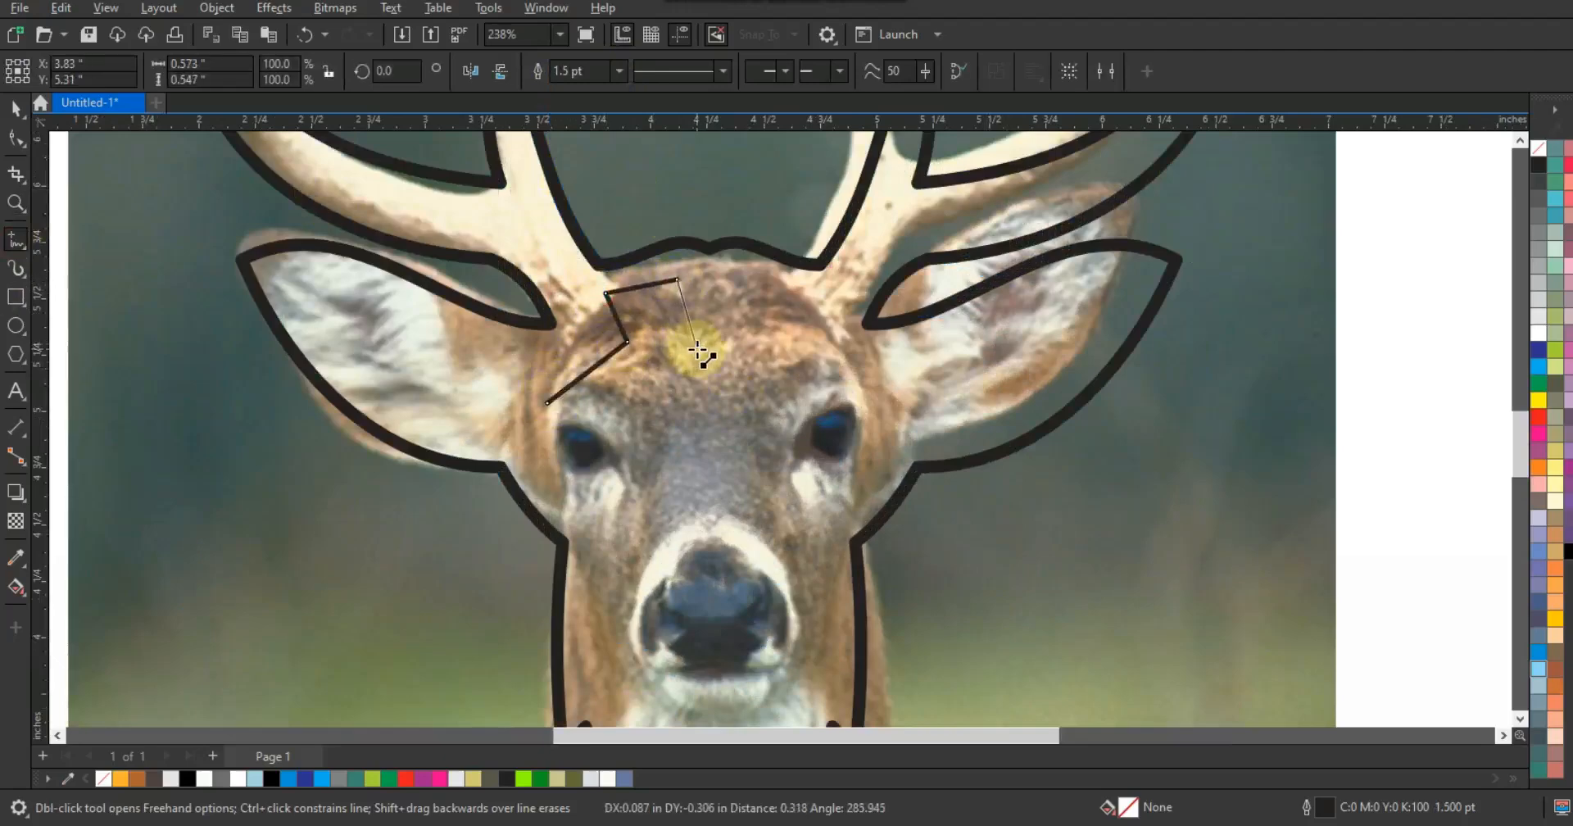
pyautogui.click(701, 349)
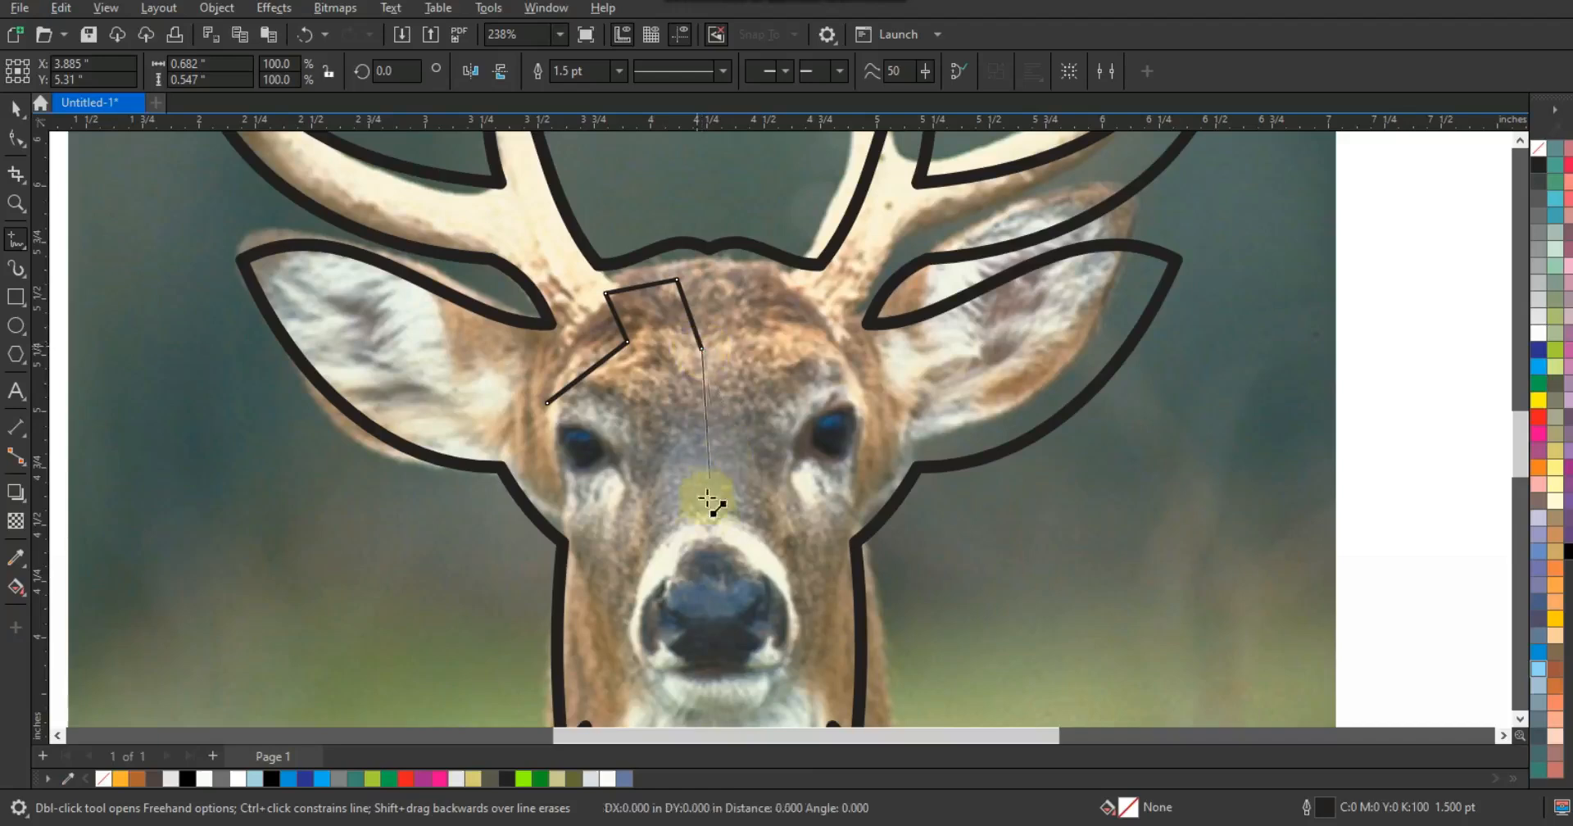
# Step: Continue the polyline straight down to the nose, around the nostril and back up the muzzle and eye, closing it at its start
pyautogui.click(704, 546)
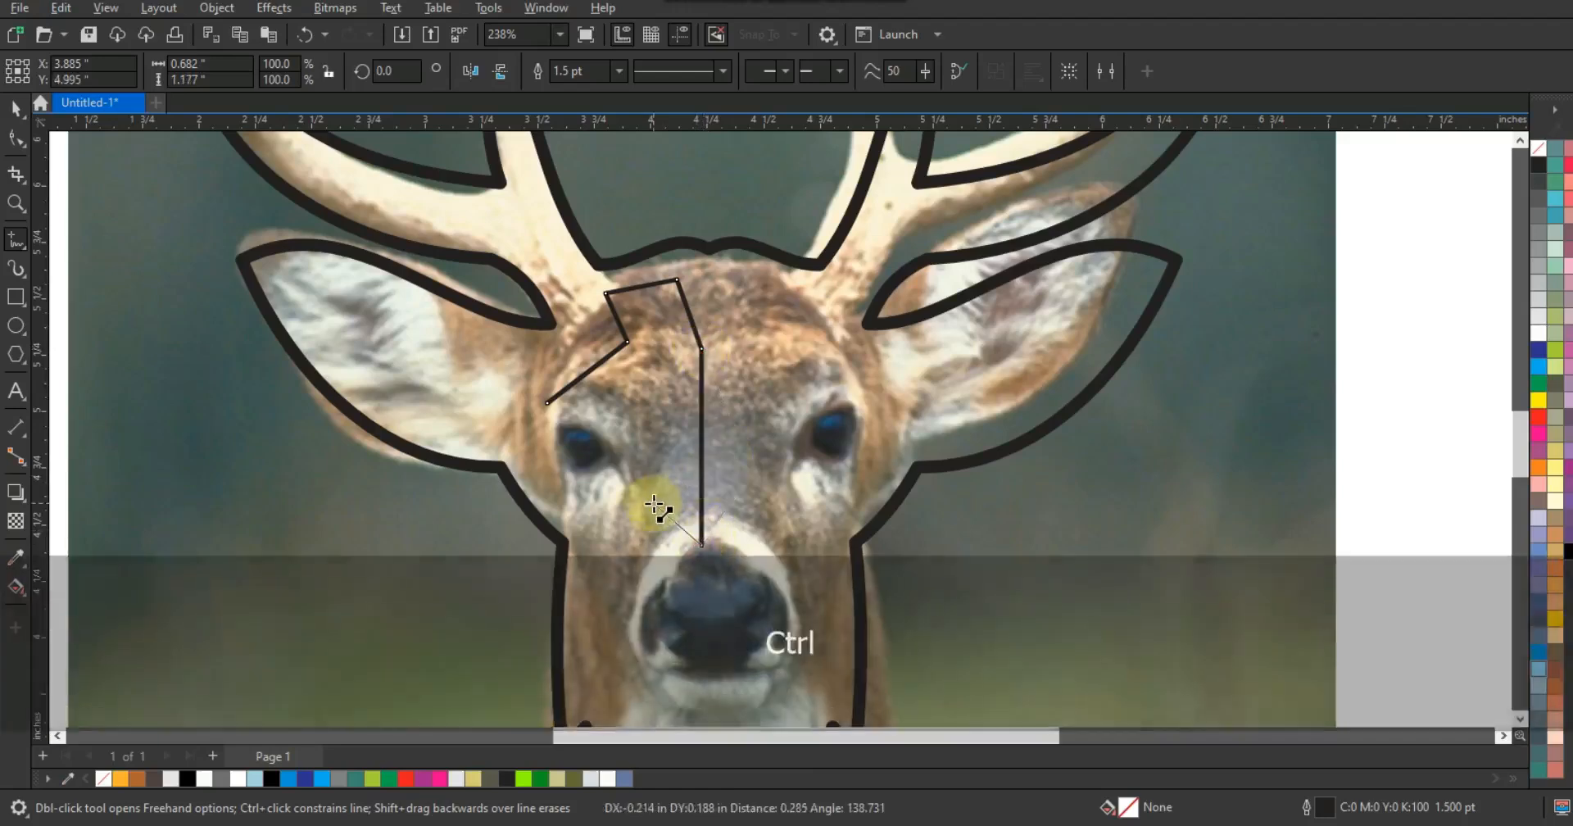
pyautogui.click(658, 589)
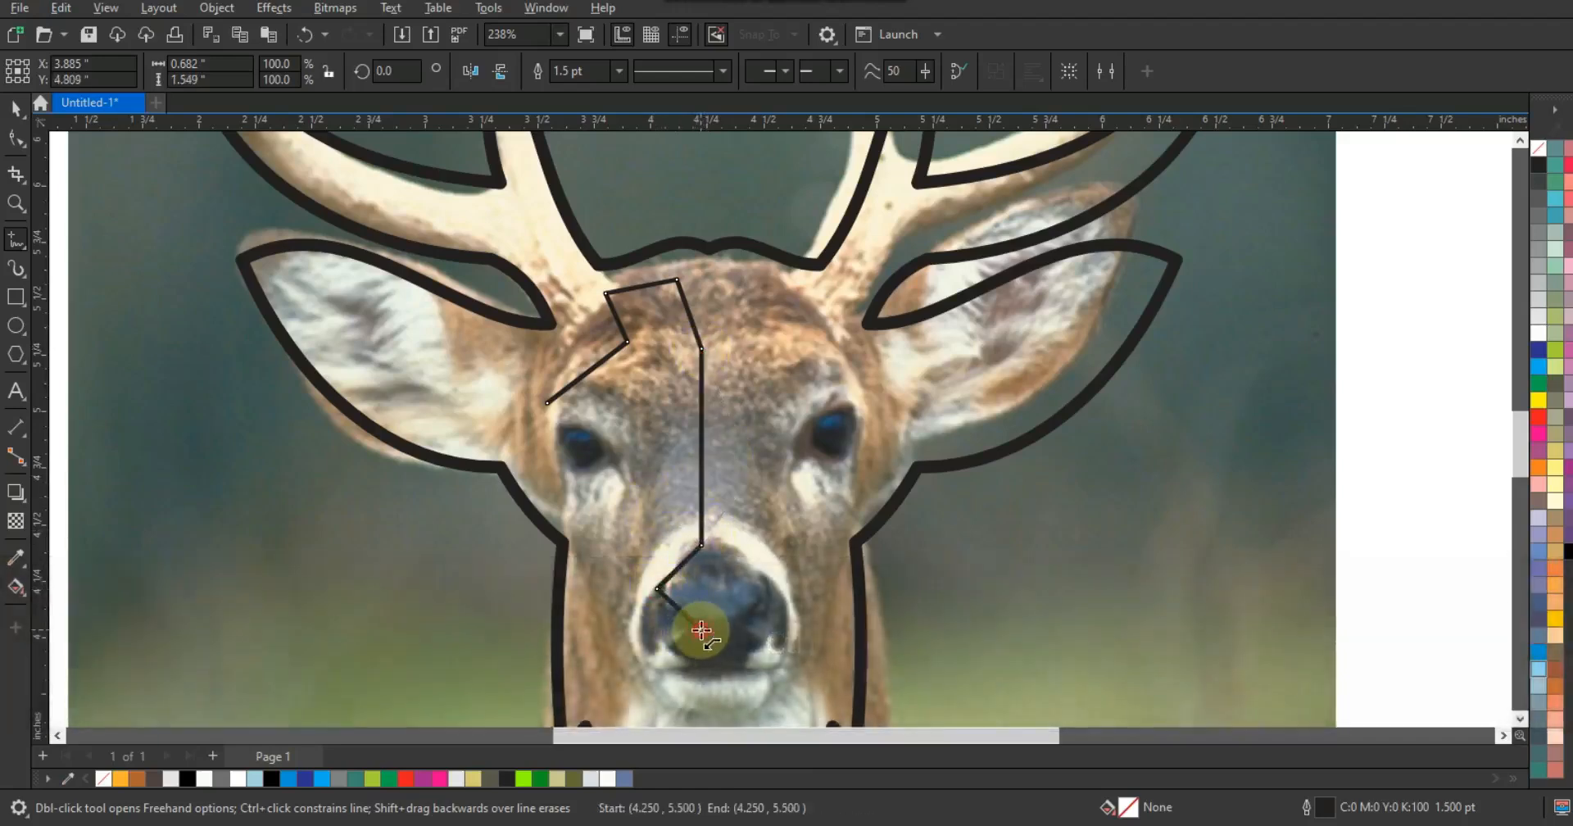
pyautogui.click(702, 630)
pyautogui.click(704, 662)
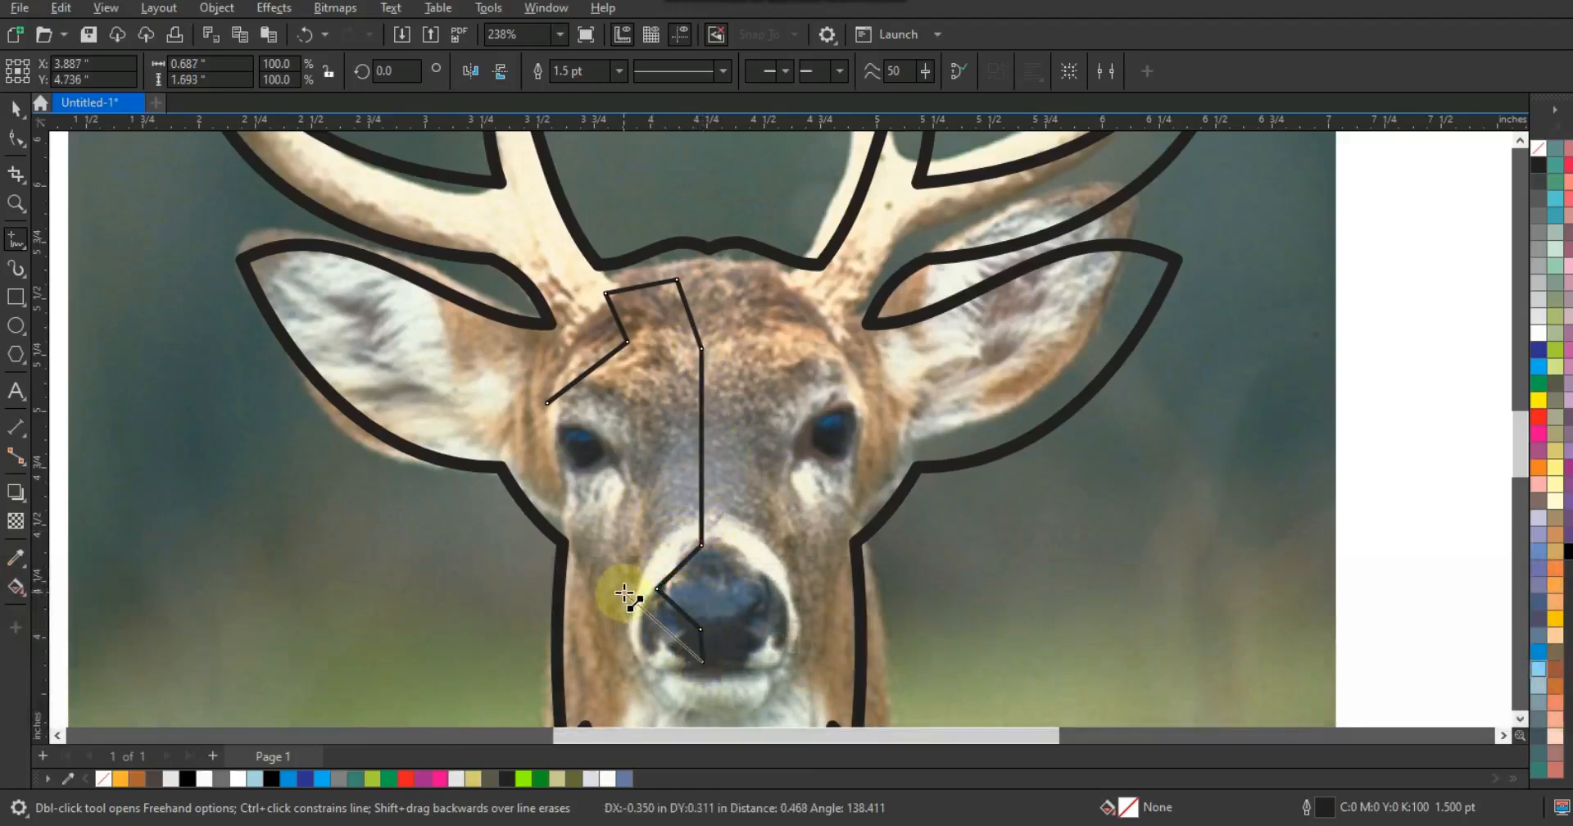
pyautogui.click(624, 593)
pyautogui.click(661, 417)
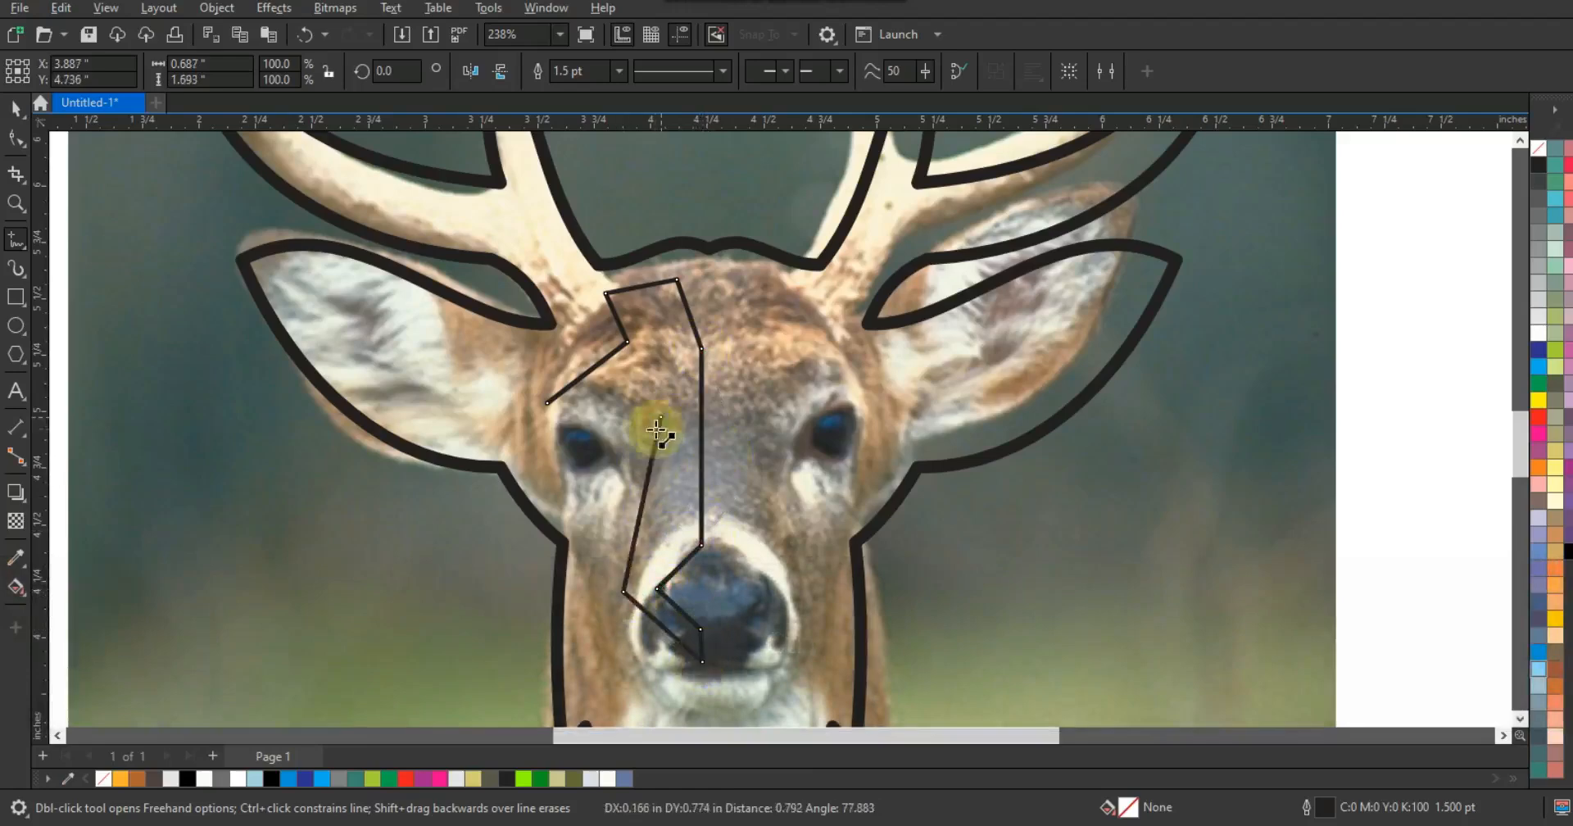
pyautogui.click(640, 455)
pyautogui.click(549, 403)
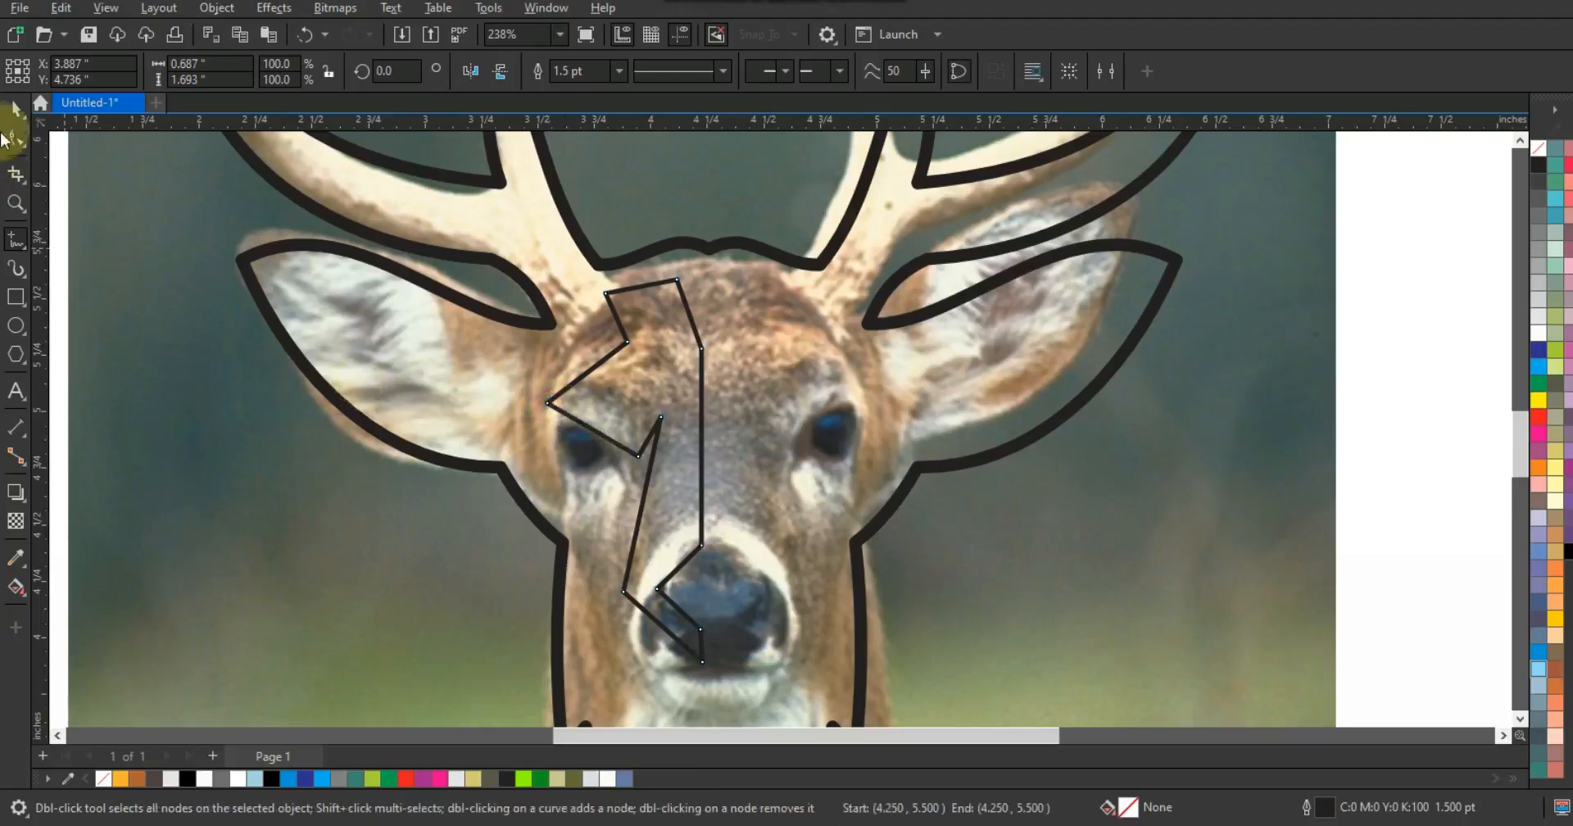
# Step: Convert the face shape's segments to curves and bend those around the brow, eye, muzzle side and forehead
pyautogui.press('F10')
pyautogui.click(297, 71)
pyautogui.moveTo(602, 361); pyautogui.dragTo(573, 329)
pyautogui.moveTo(585, 425); pyautogui.dragTo(605, 395)
pyautogui.click(632, 413)
pyautogui.moveTo(652, 453); pyautogui.dragTo(663, 476)
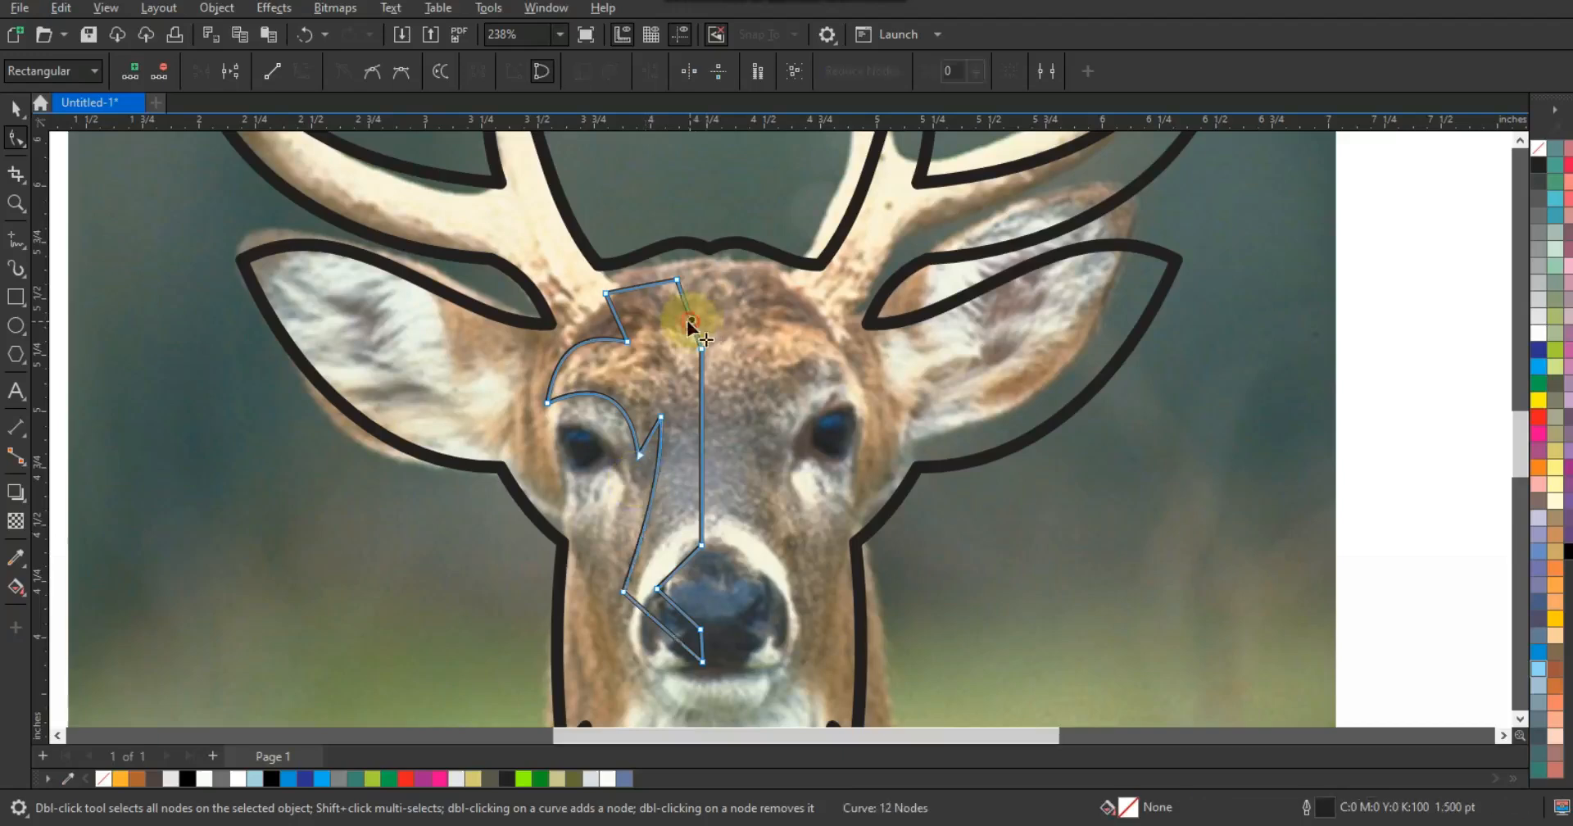
pyautogui.moveTo(639, 288); pyautogui.dragTo(614, 321)
# Step: Round the muzzle's underside and bend the segments around the nostril and over the nose to match the photo
pyautogui.click(624, 593)
pyautogui.moveTo(647, 613); pyautogui.dragTo(653, 672)
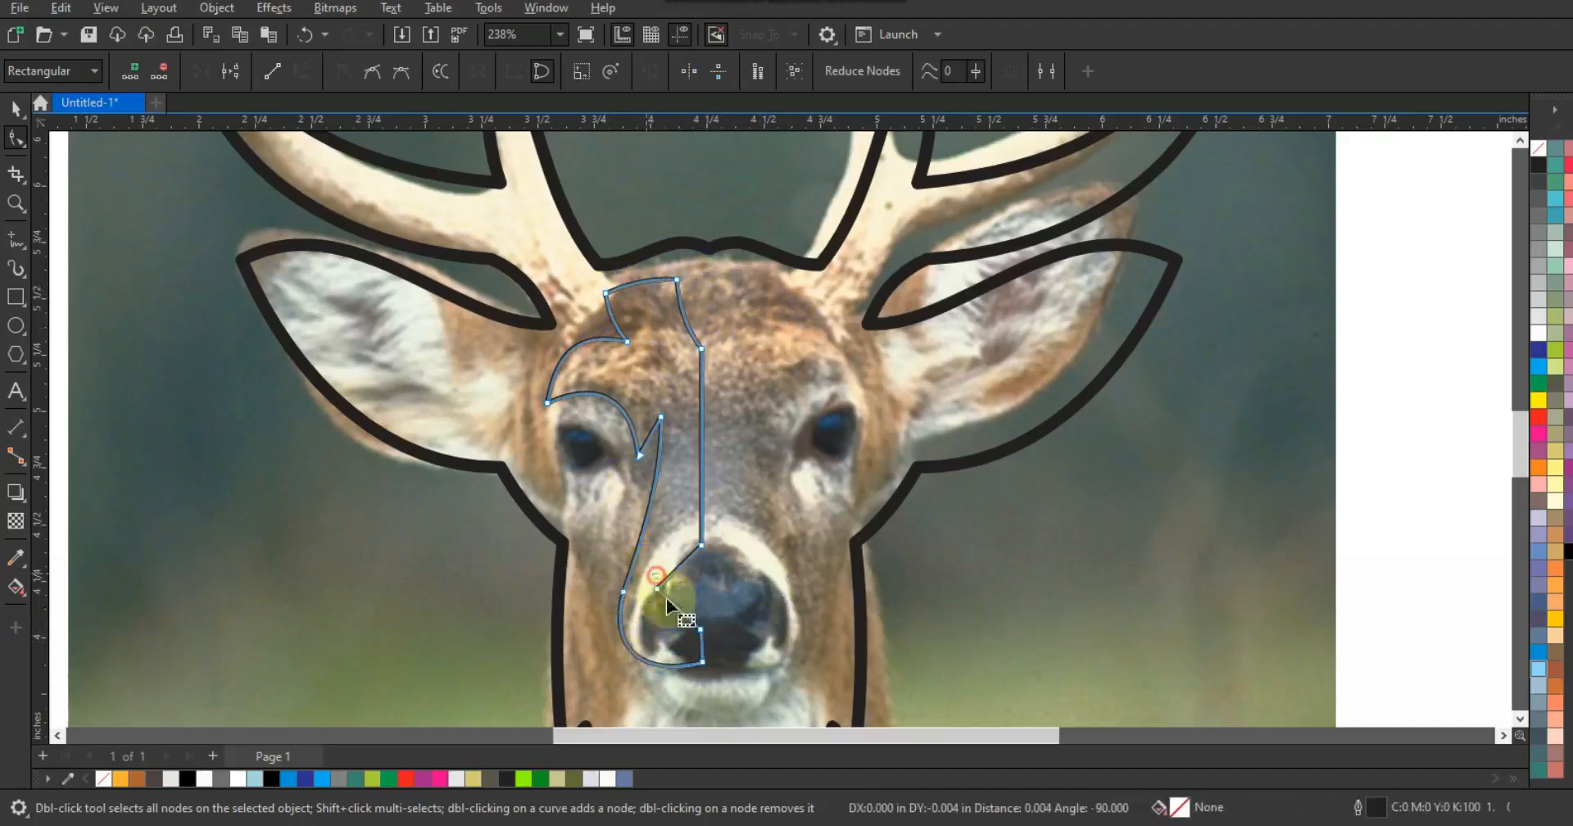
pyautogui.moveTo(667, 597); pyautogui.dragTo(721, 632)
pyautogui.click(700, 634)
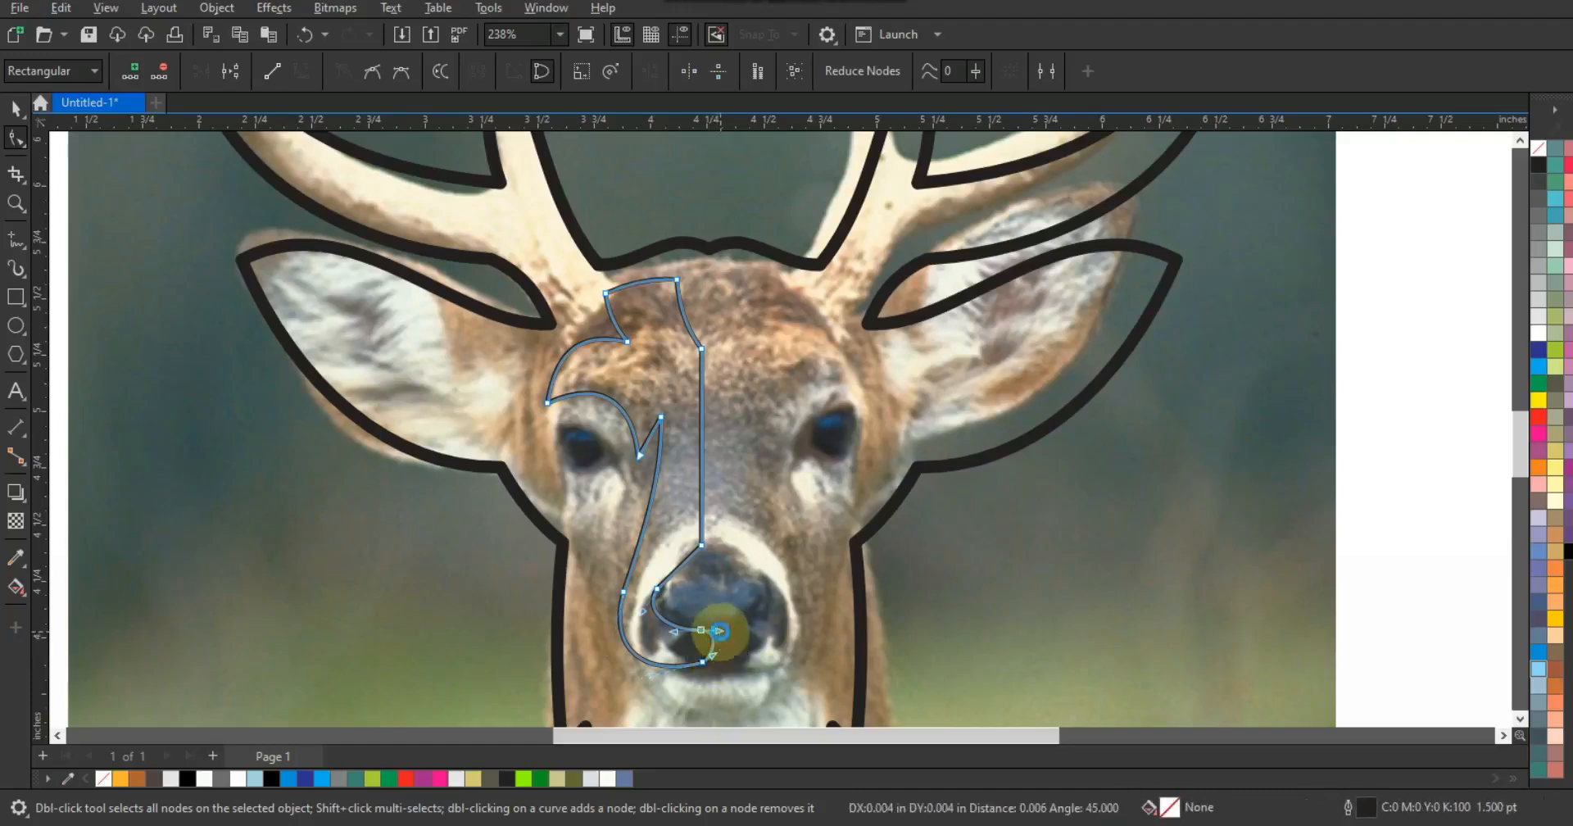
pyautogui.click(683, 563)
pyautogui.moveTo(685, 563); pyautogui.dragTo(677, 632)
pyautogui.moveTo(701, 546); pyautogui.dragTo(658, 589)
pyautogui.click(656, 589)
# Step: Shift the face shape's two centre-line nodes slightly outward to the middle of the face, and fill the shape with green
pyautogui.moveTo(684, 326); pyautogui.dragTo(705, 576)
pyautogui.press('Right')
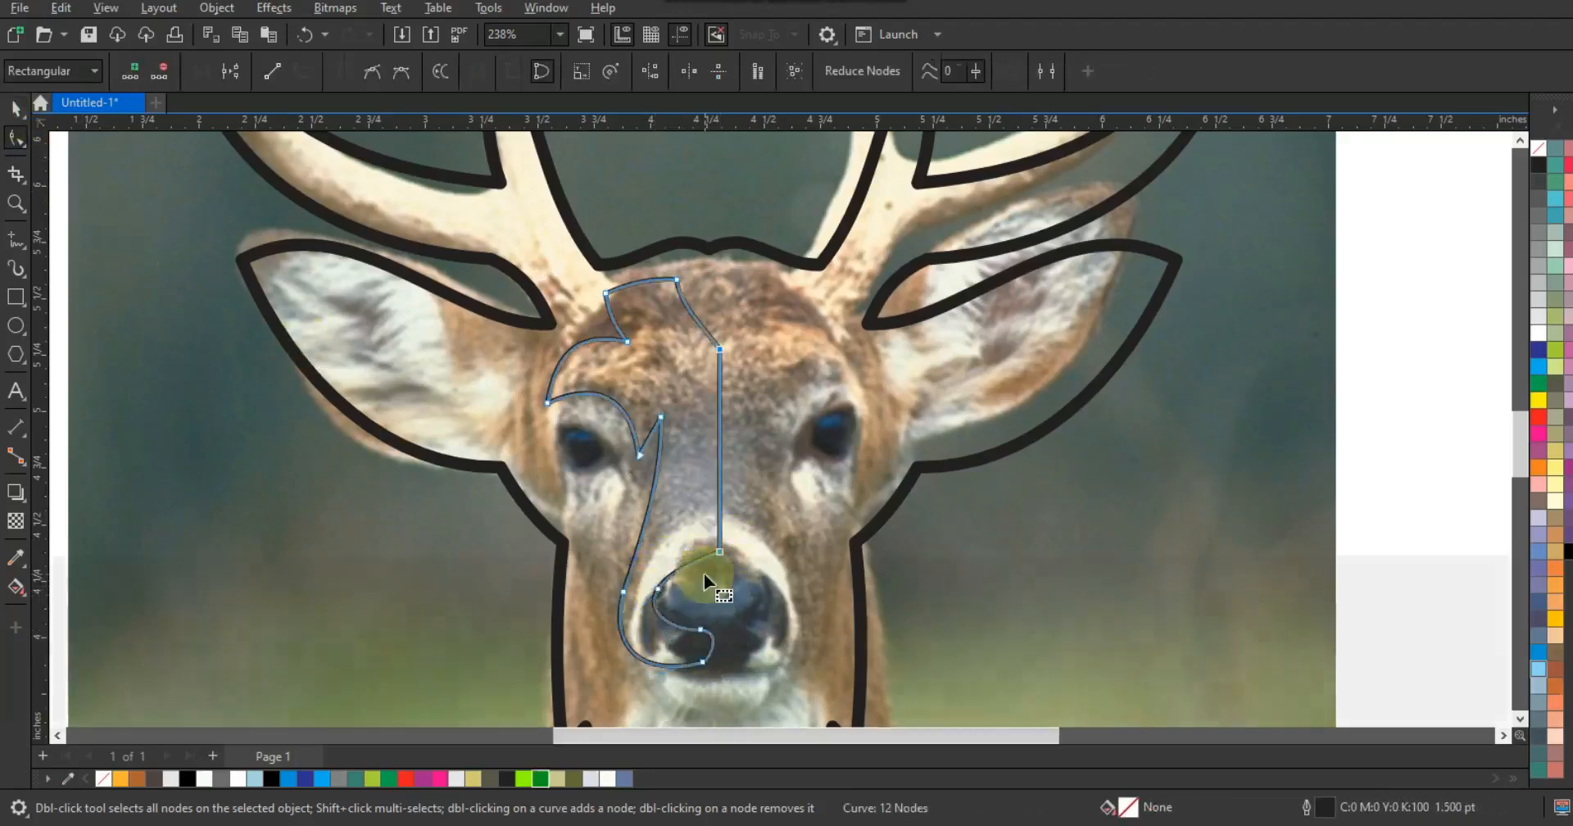
pyautogui.click(16, 108)
pyautogui.click(540, 779)
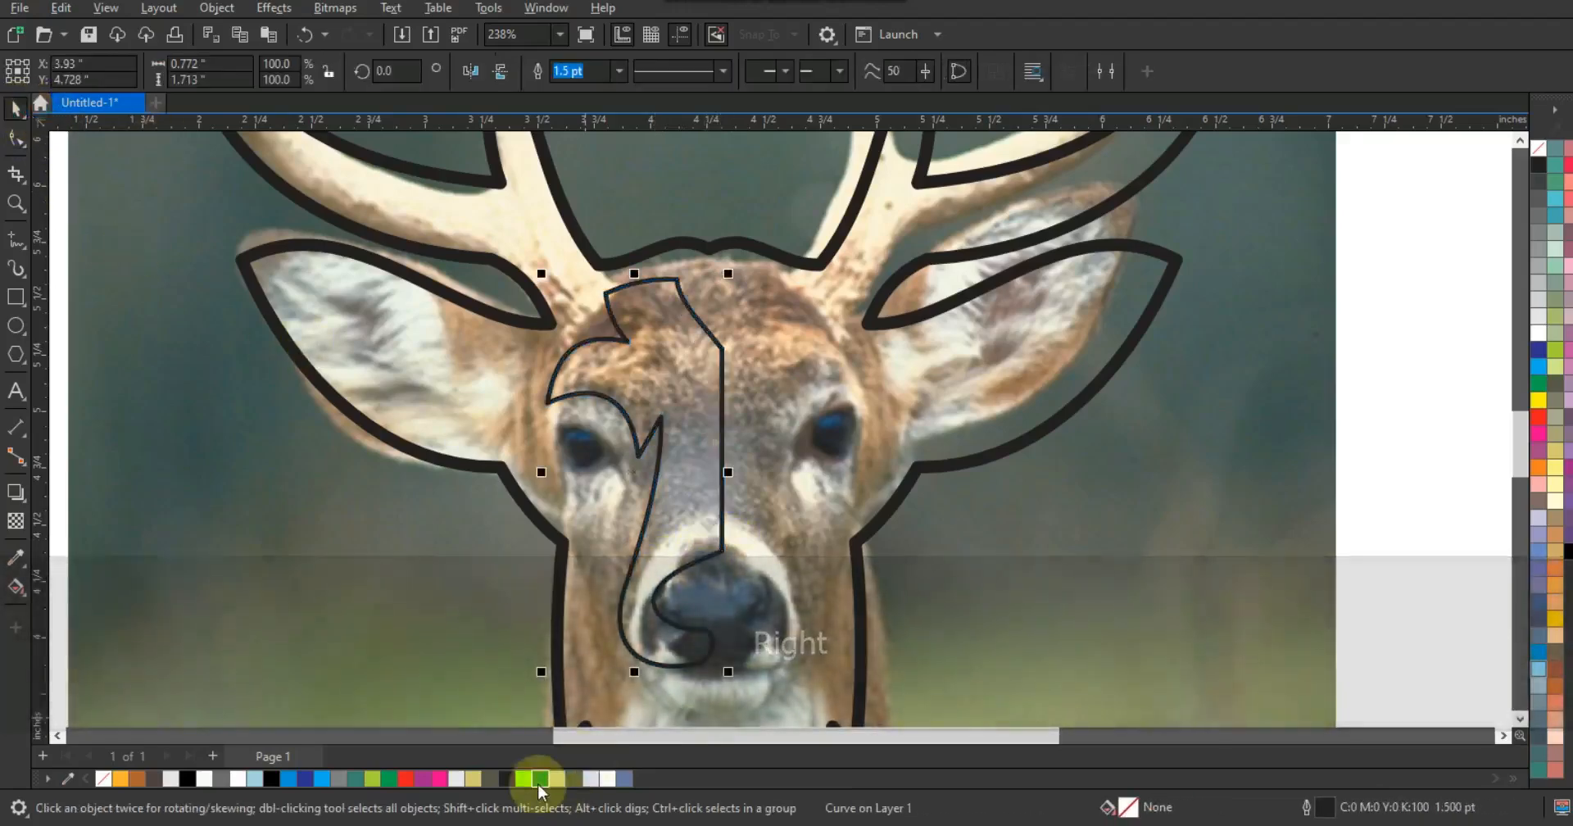
# Step: Mirror a copy of the green half face across the centre line, overlap the halves slightly and weld them together
pyautogui.moveTo(541, 474); pyautogui.dragTo(743, 493)
pyautogui.click(744, 493)
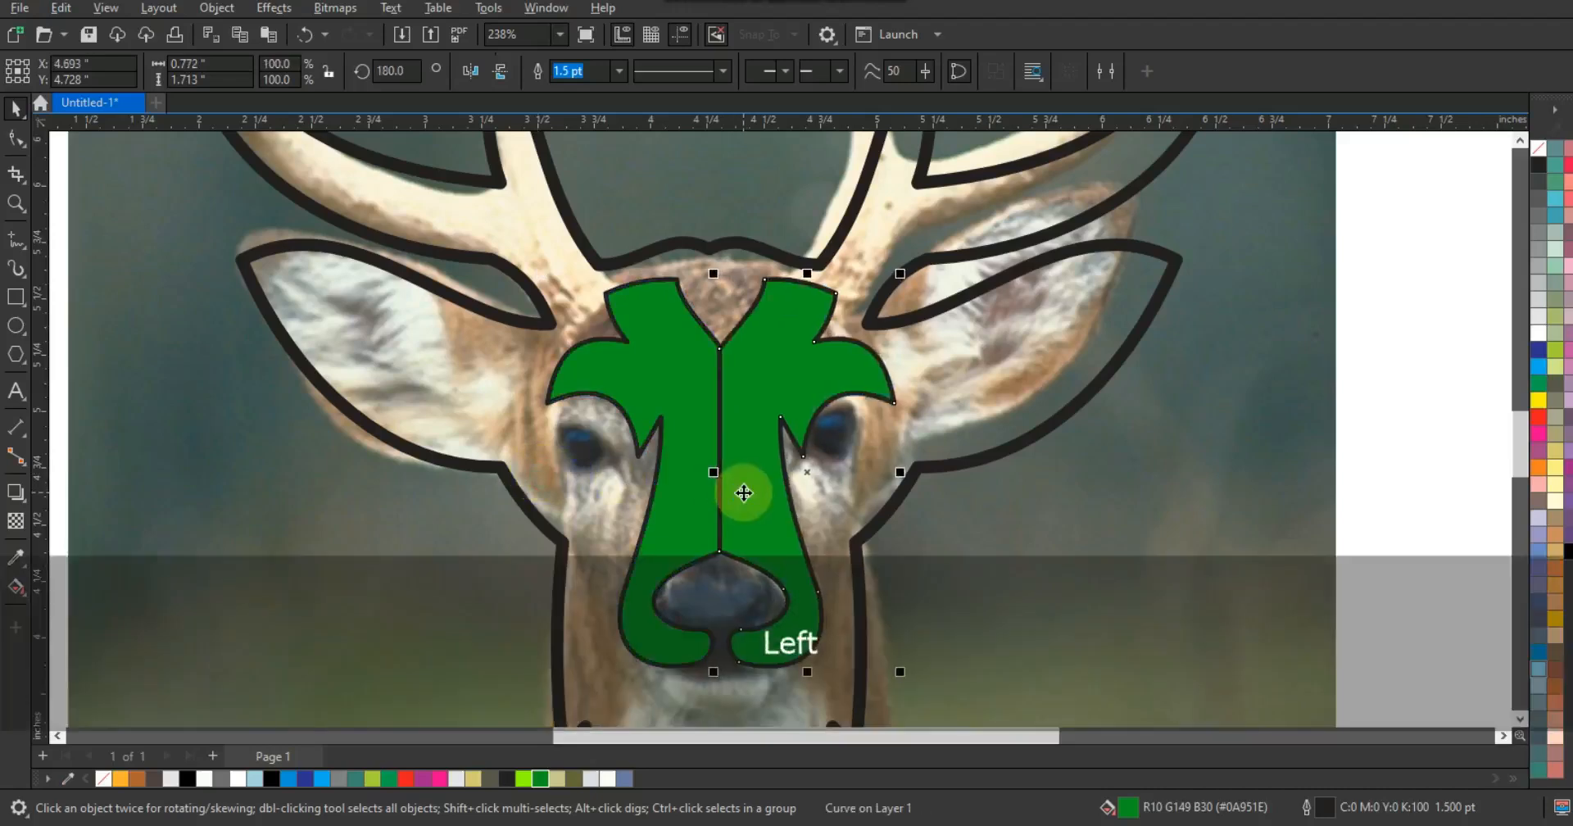
pyautogui.keyDown('shift'); pyautogui.click(692, 488); pyautogui.keyUp('shift')
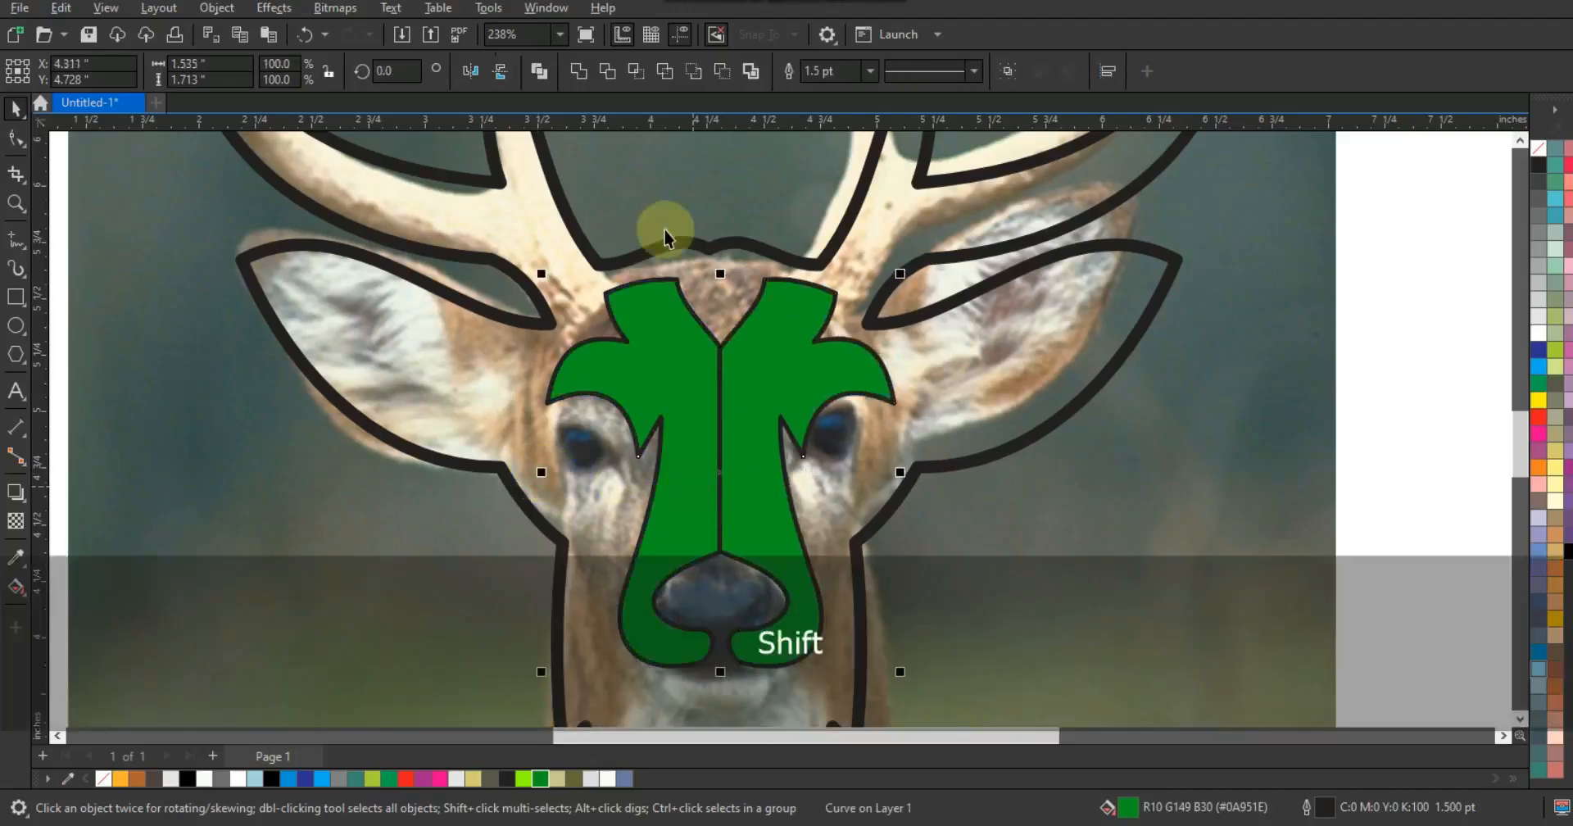
pyautogui.click(588, 74)
pyautogui.press('F3')
pyautogui.press('Escape')
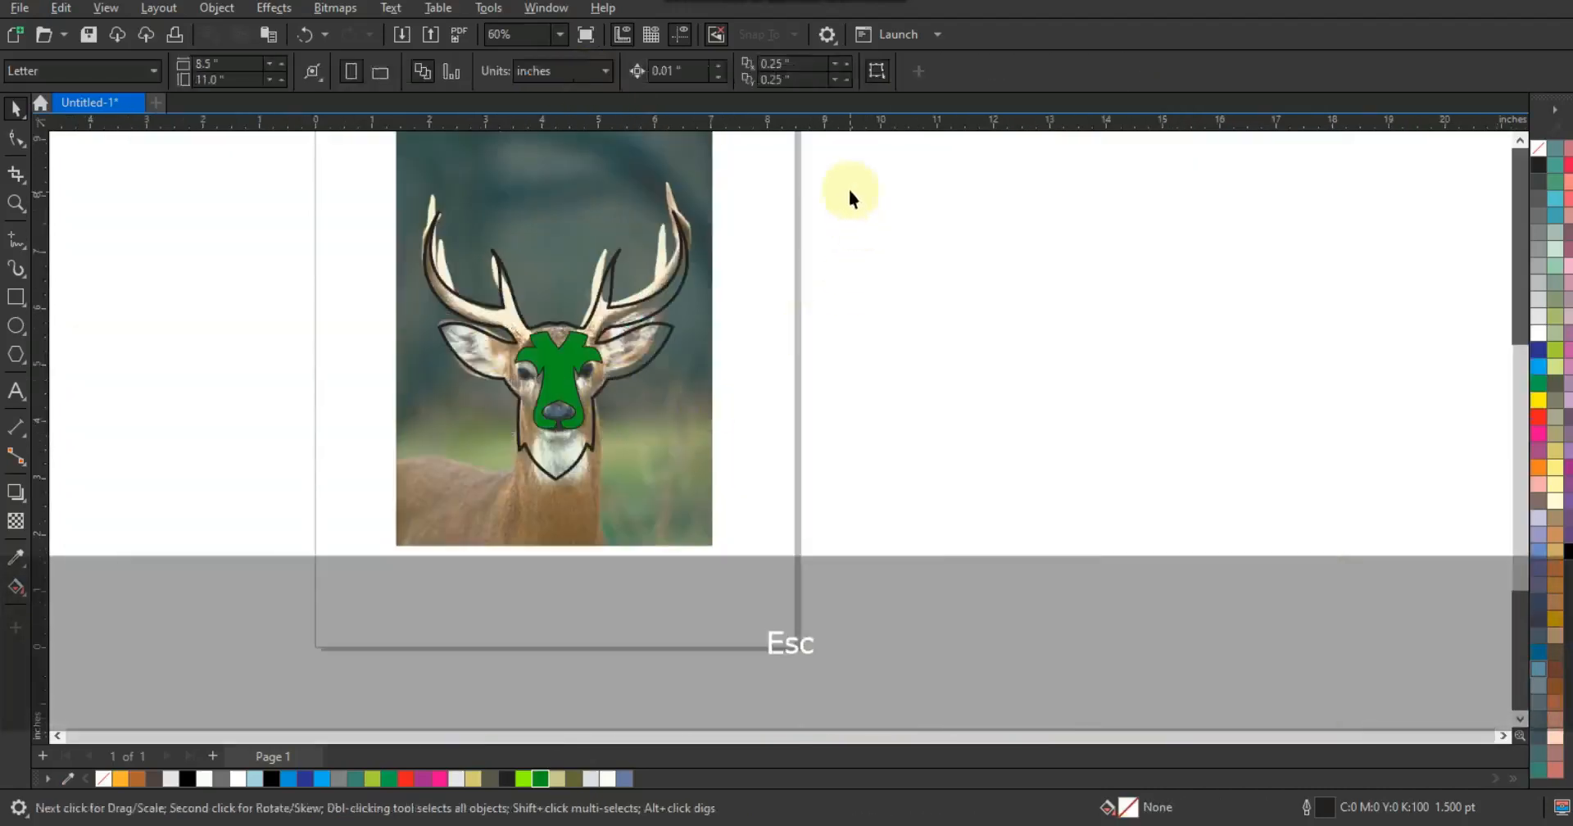
# Step: Draw a closed two-node freehand shape under one eye, convert it to curves and bend its lower edge downward
pyautogui.moveTo(341, 147); pyautogui.dragTo(1049, 590)
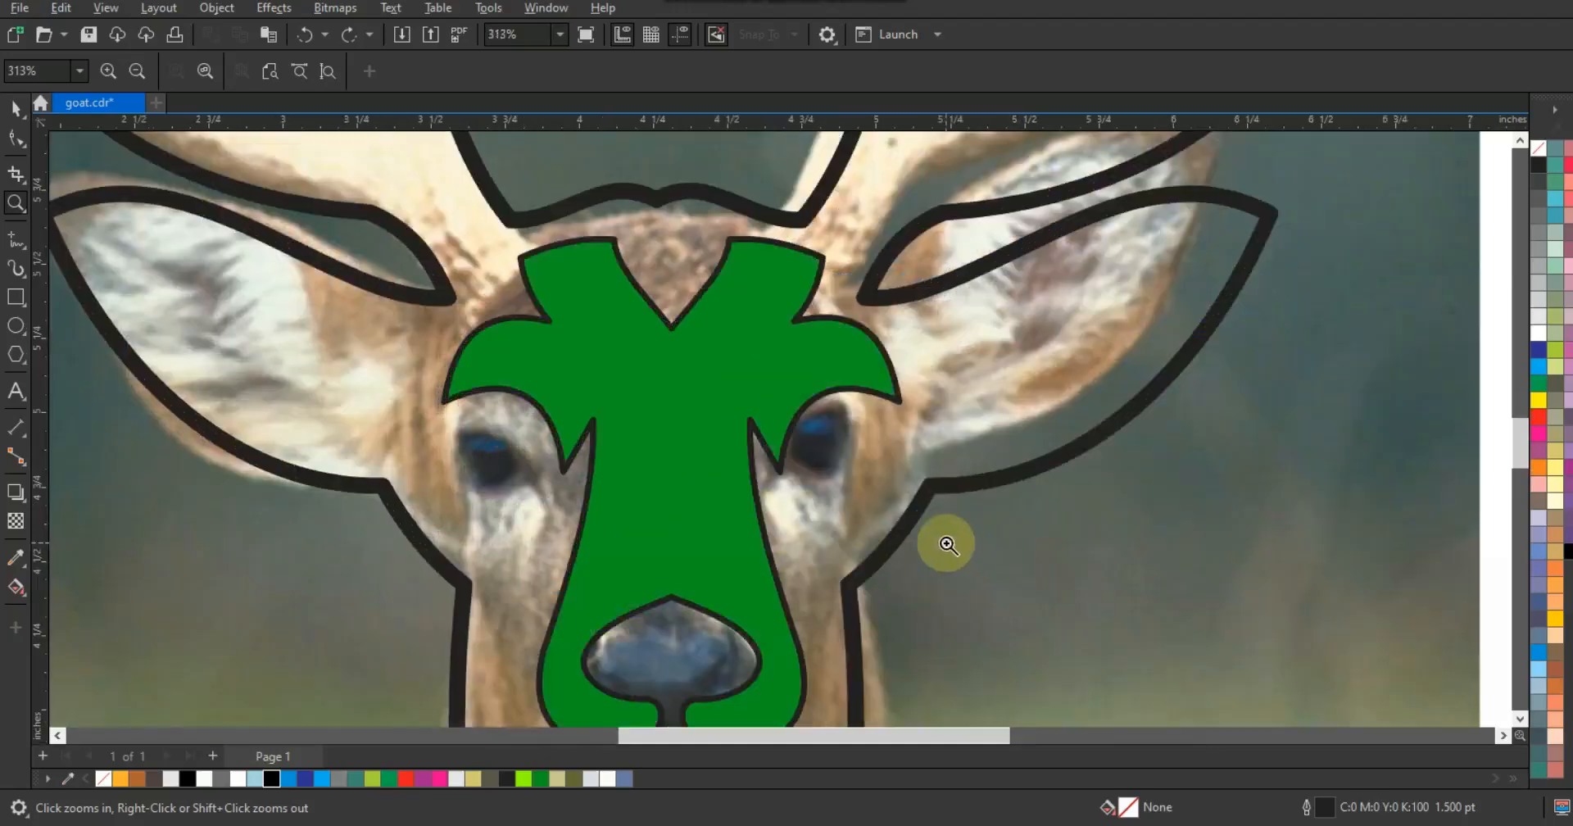
pyautogui.click(15, 240)
pyautogui.click(438, 466)
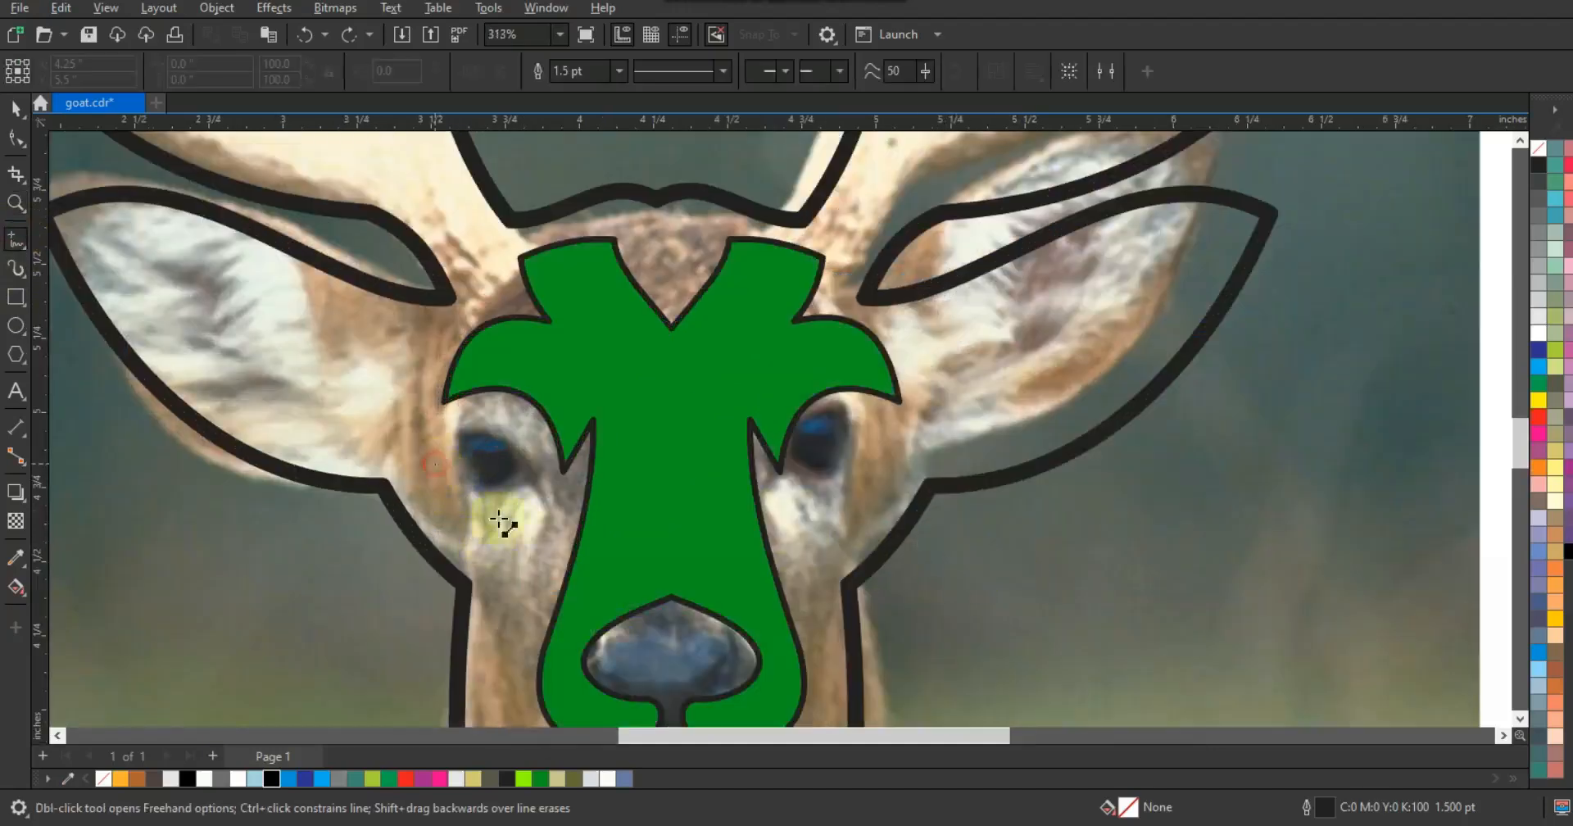
pyautogui.click(552, 517)
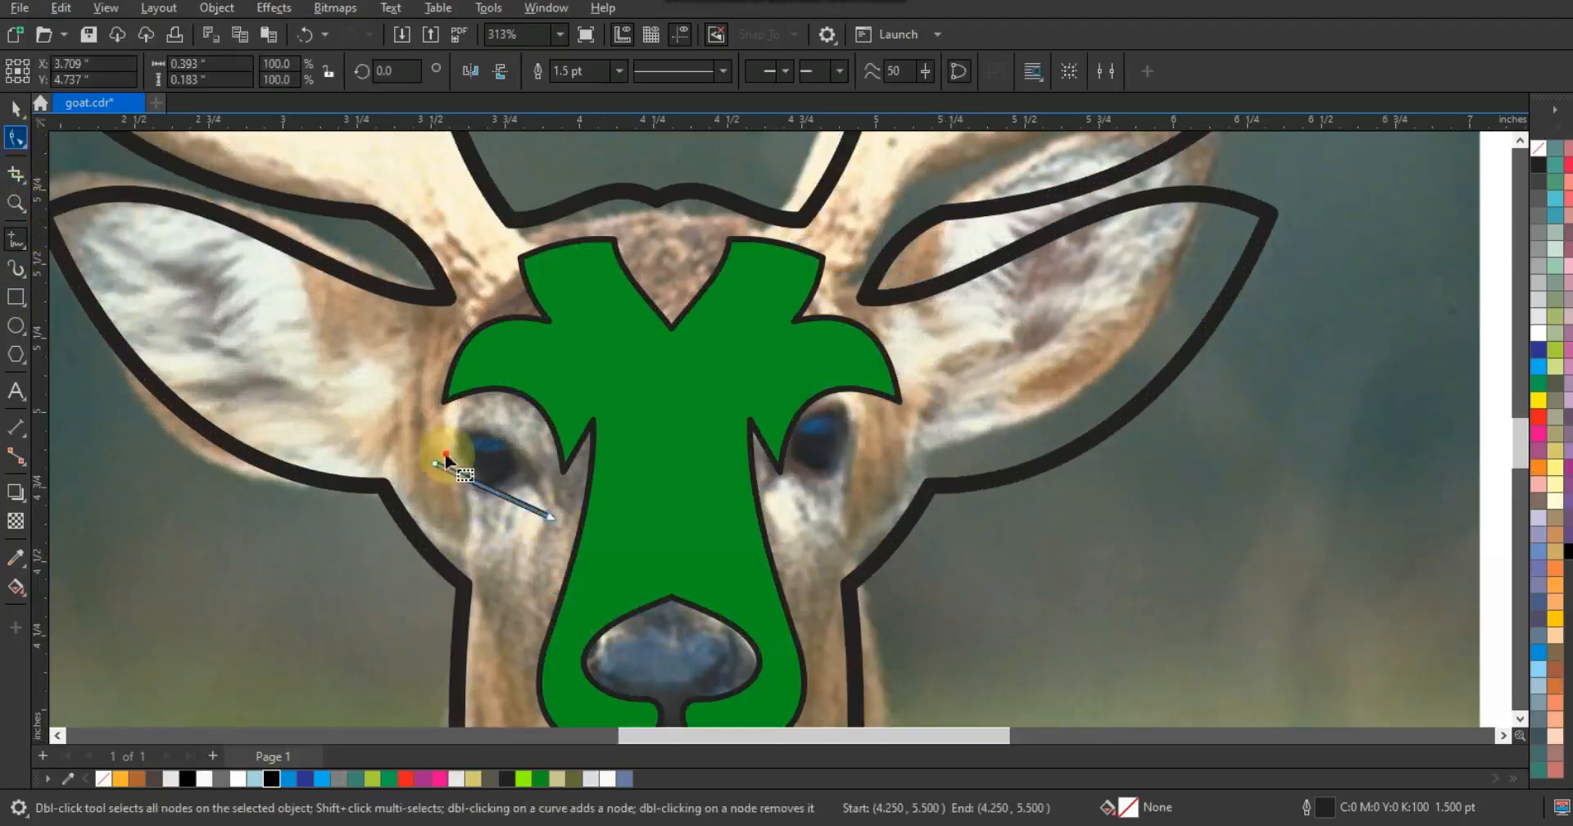
pyautogui.click(299, 72)
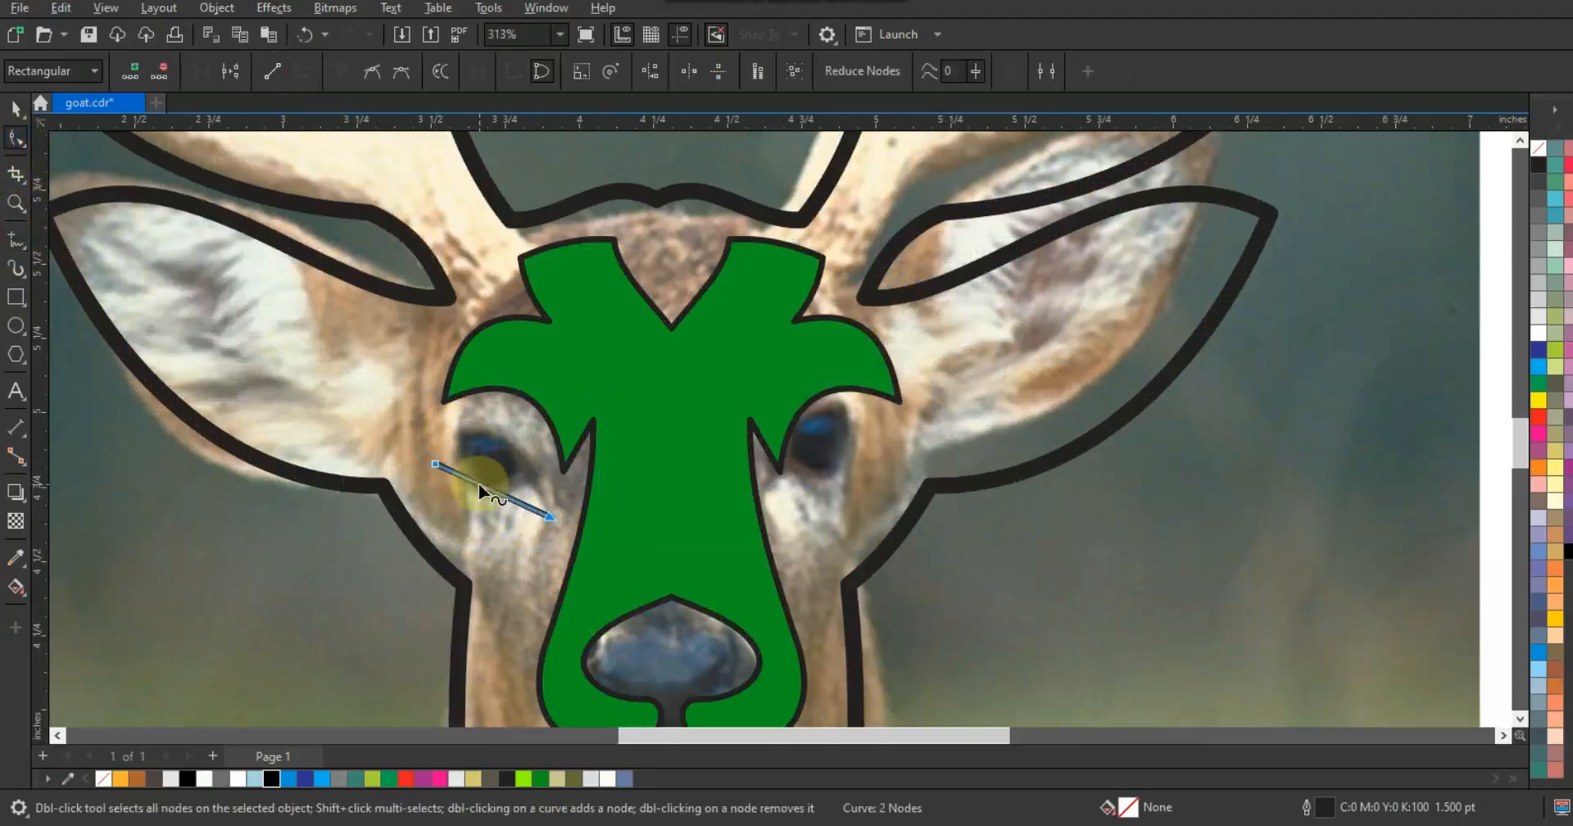
pyautogui.moveTo(480, 485); pyautogui.dragTo(441, 532)
pyautogui.moveTo(453, 529); pyautogui.dragTo(447, 535)
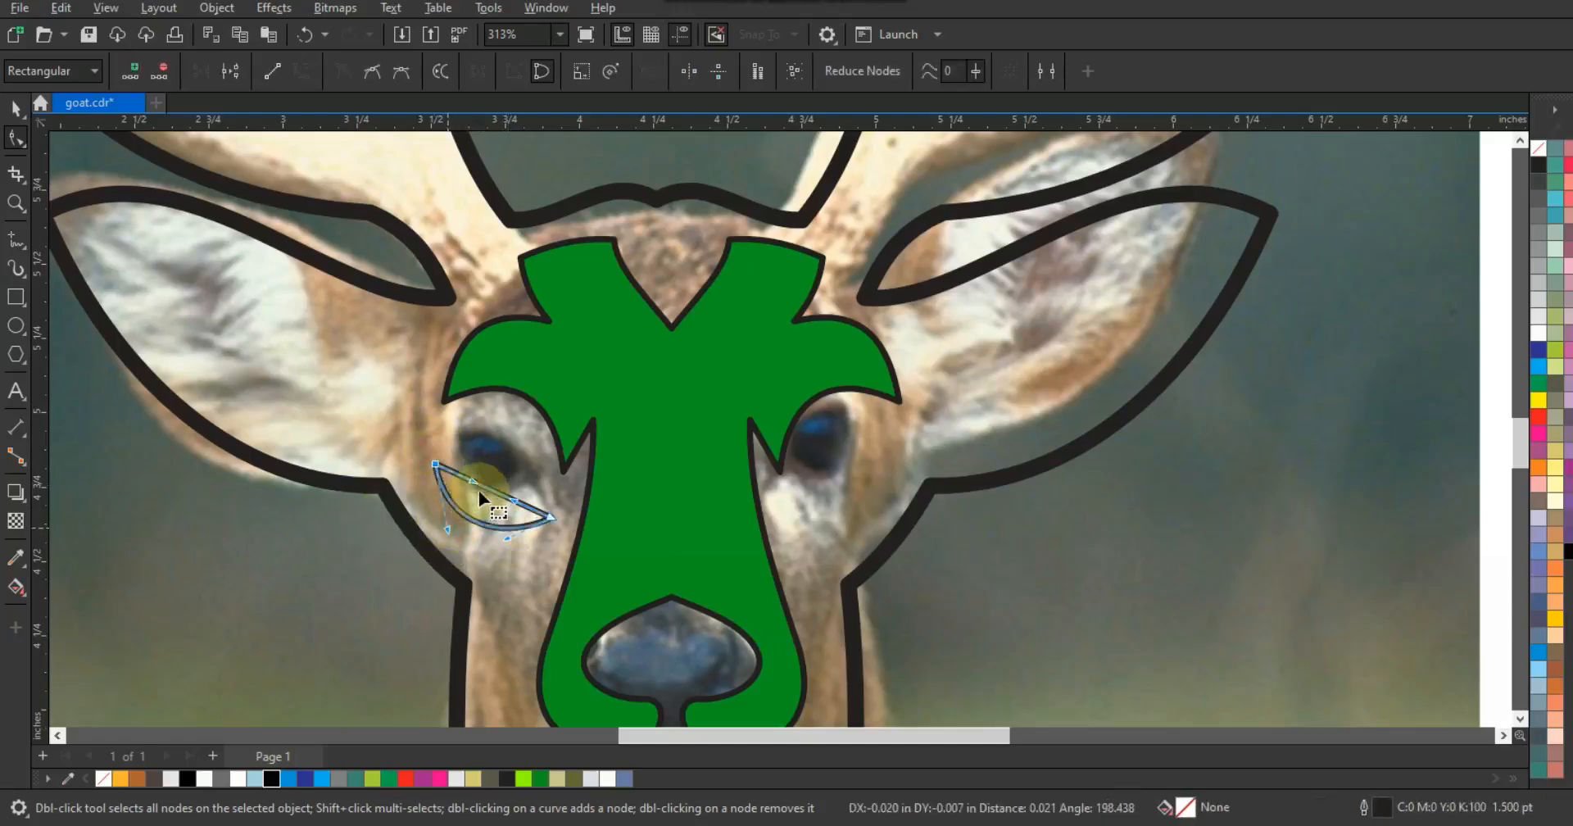
# Step: Curve the eye shape's upper edge, raise its inner tip and refine the lower edge to form a slim crescent
pyautogui.moveTo(490, 489); pyautogui.dragTo(557, 502)
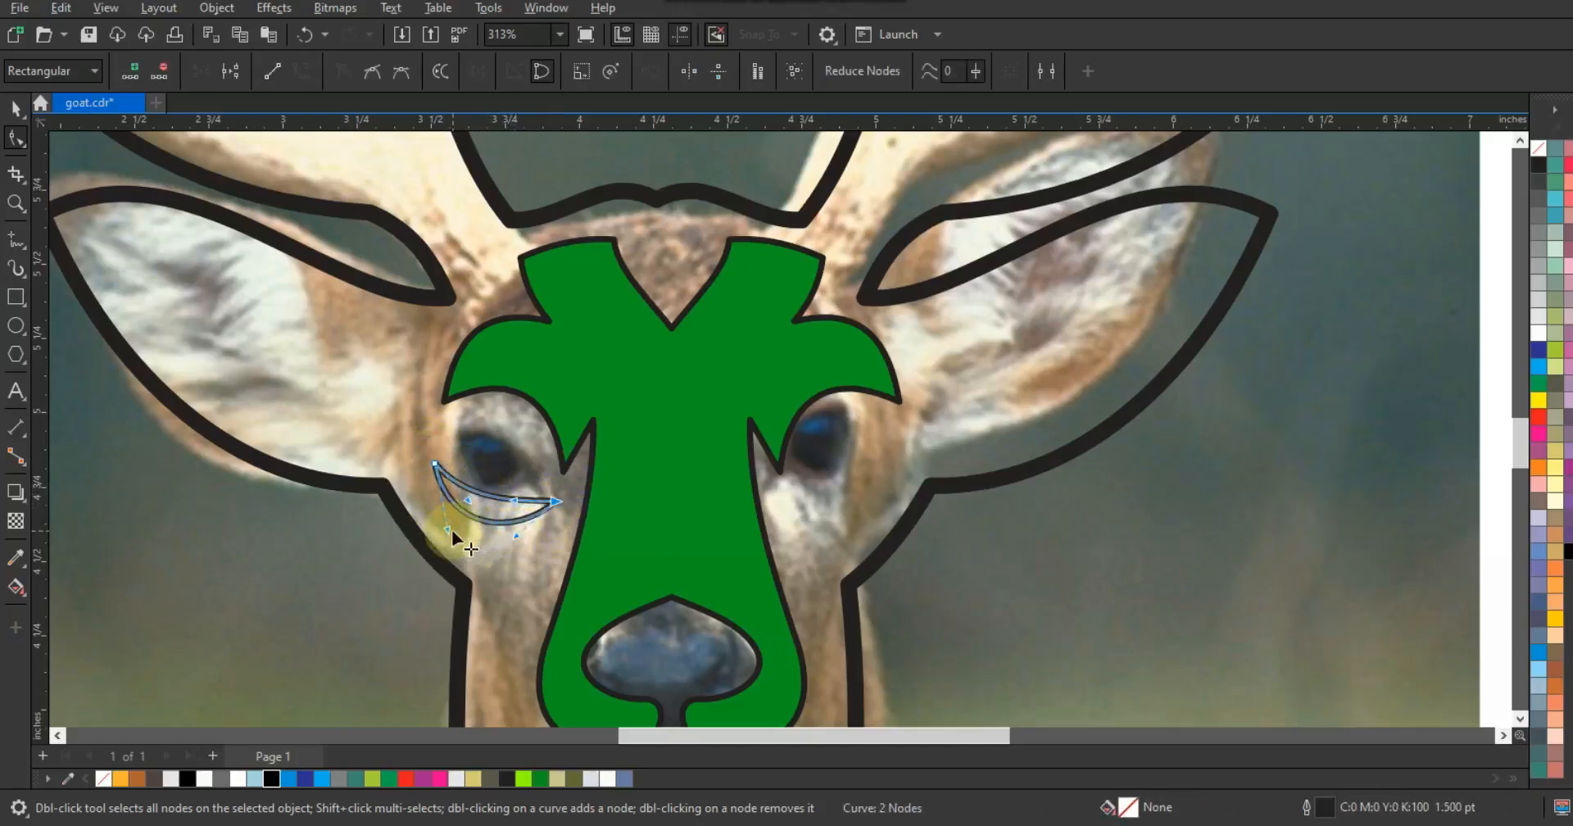
pyautogui.moveTo(448, 531); pyautogui.dragTo(439, 535)
pyautogui.moveTo(515, 501); pyautogui.dragTo(487, 527)
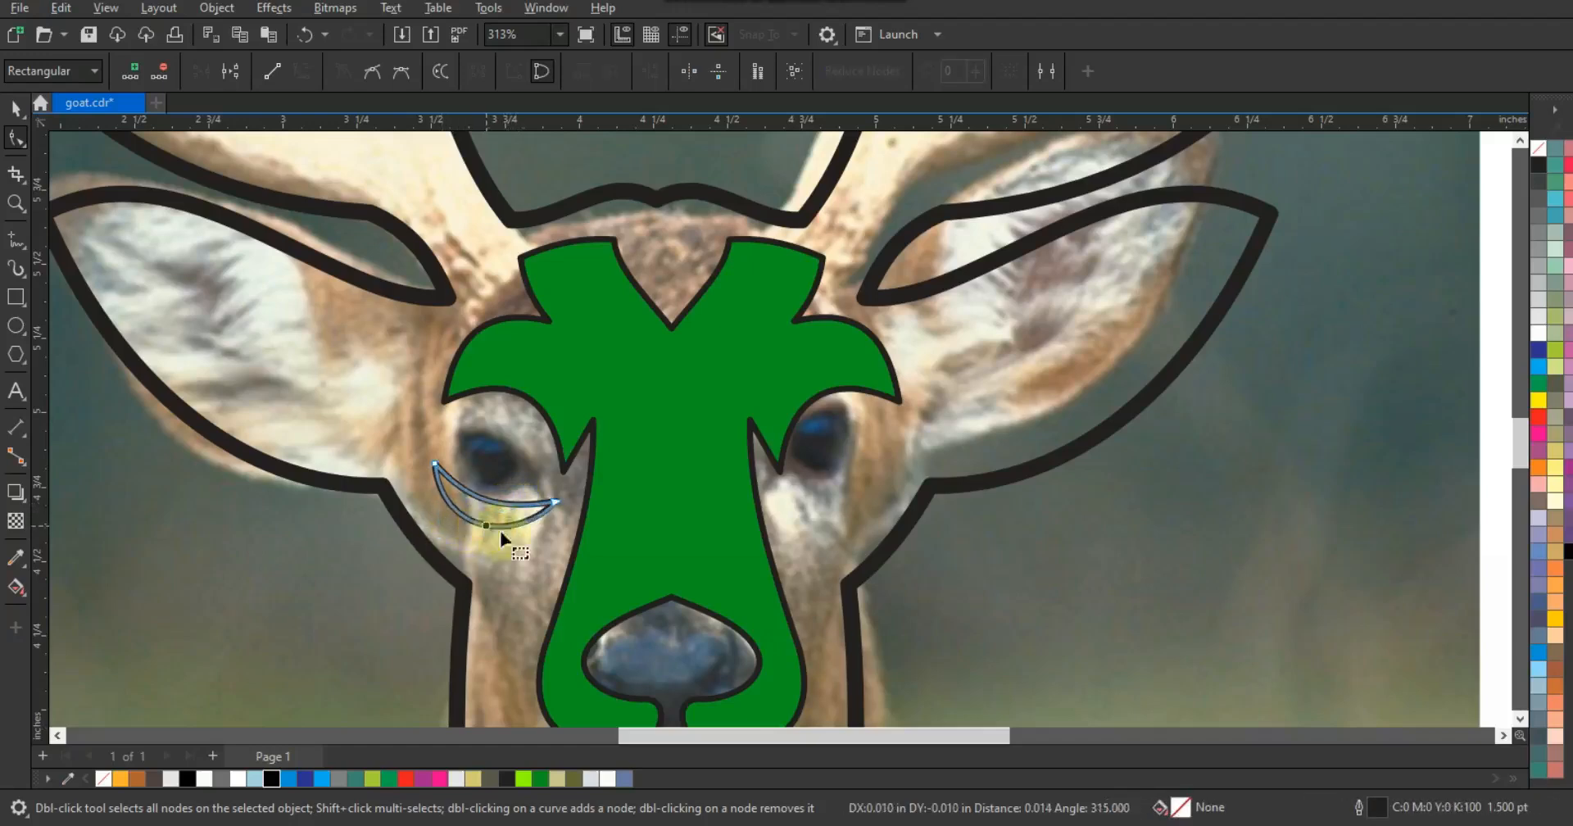
pyautogui.click(502, 537)
# Step: Mirror a copy of the eye crescent, place it level under the other eye and weld the two crescents together
pyautogui.click(13, 108)
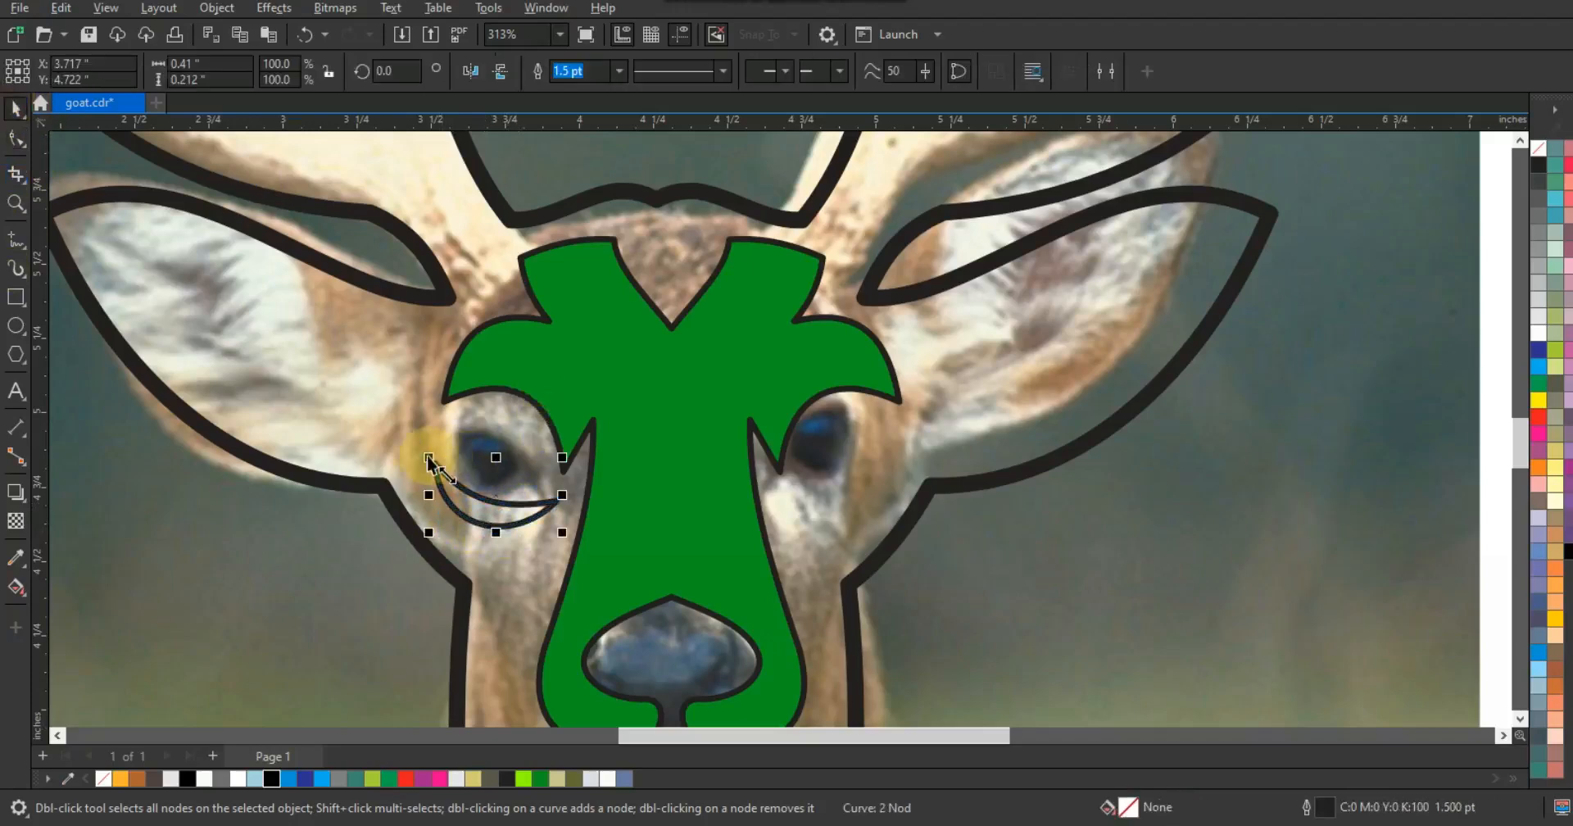
pyautogui.moveTo(428, 457); pyautogui.dragTo(533, 505)
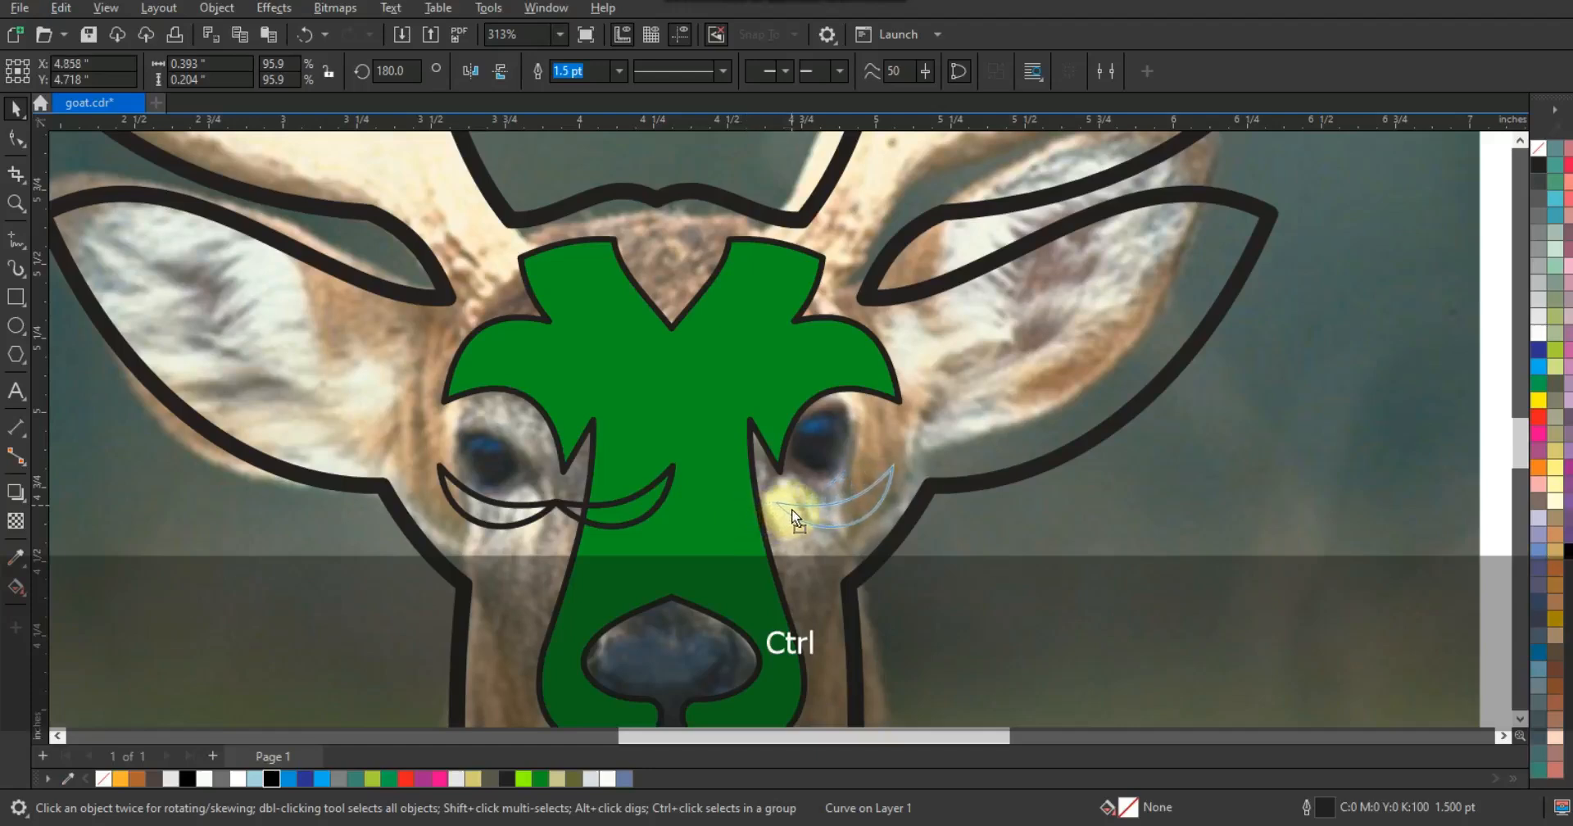
pyautogui.moveTo(793, 516); pyautogui.dragTo(791, 514)
pyautogui.keyDown('shift'); pyautogui.click(553, 508); pyautogui.keyUp('shift')
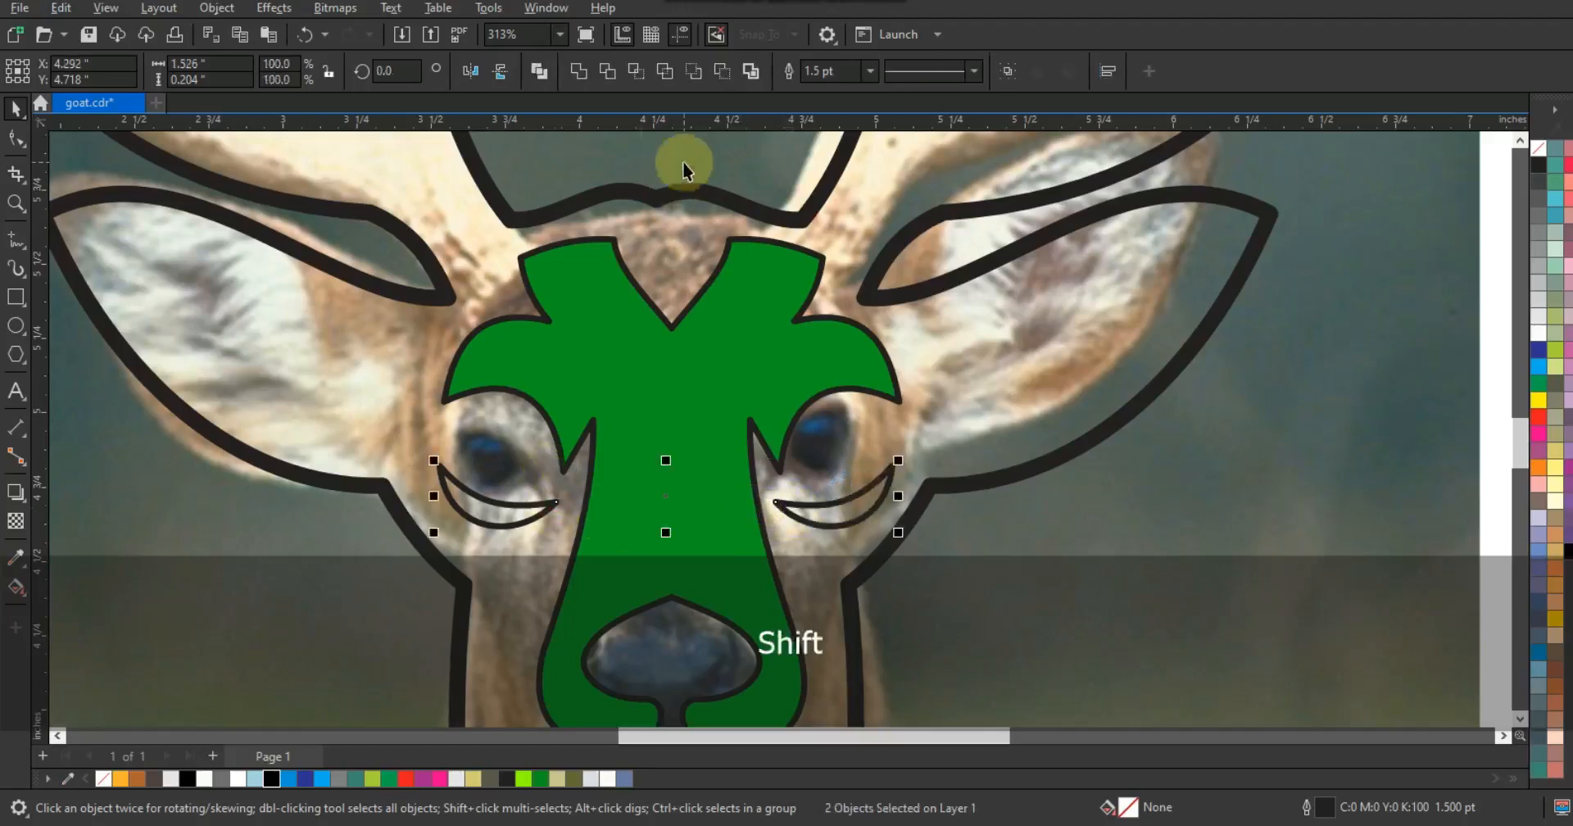
pyautogui.click(591, 72)
# Step: Centre the welded crescents horizontally on the face shape and fill them with the same dark green
pyautogui.keyDown('shift'); pyautogui.click(731, 292); pyautogui.keyUp('shift')
pyautogui.press('c')
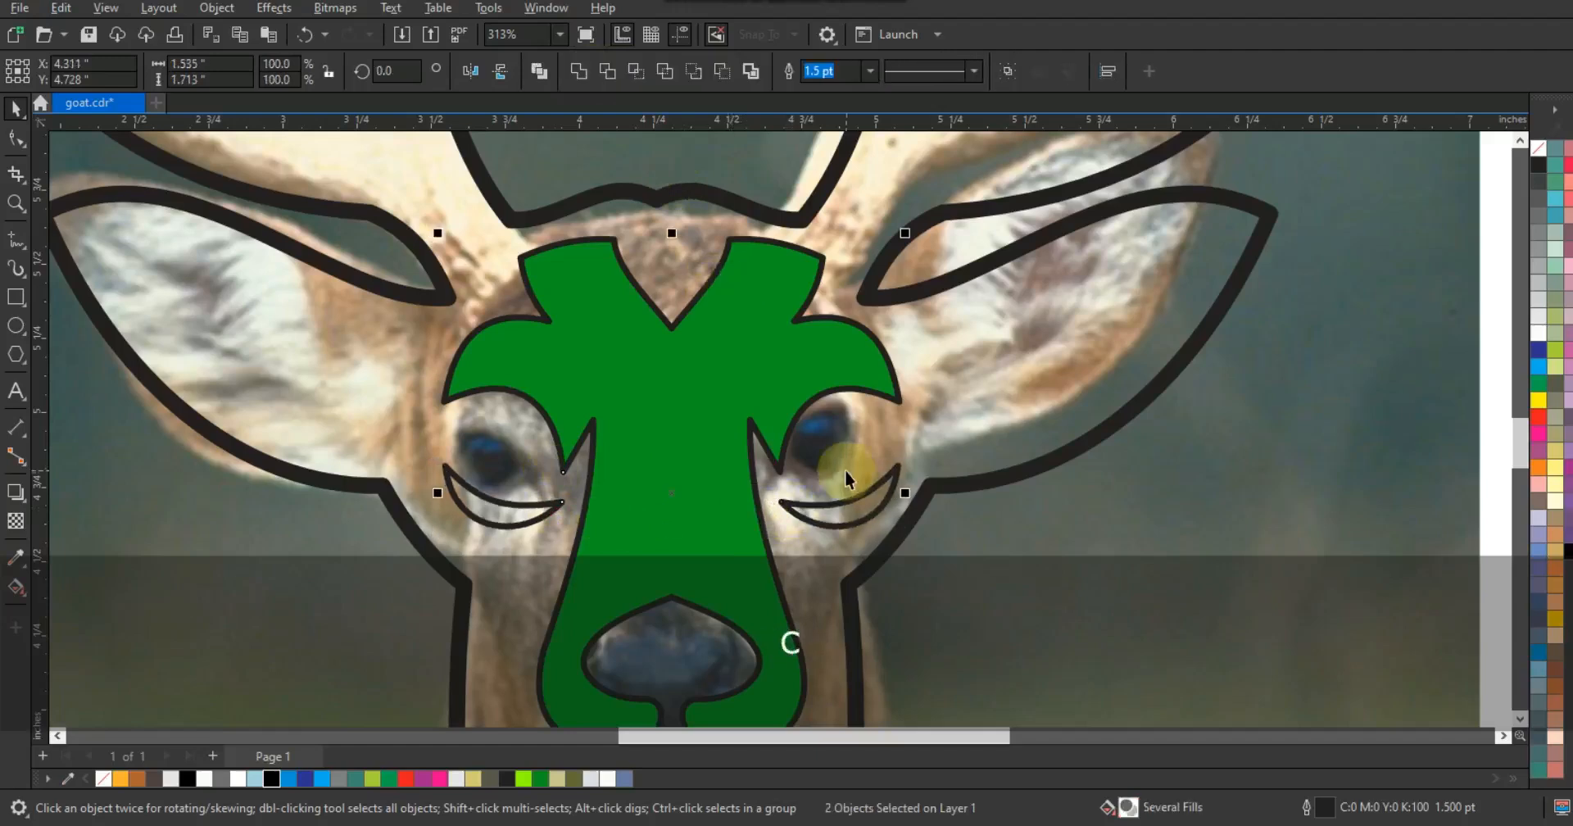
pyautogui.click(538, 778)
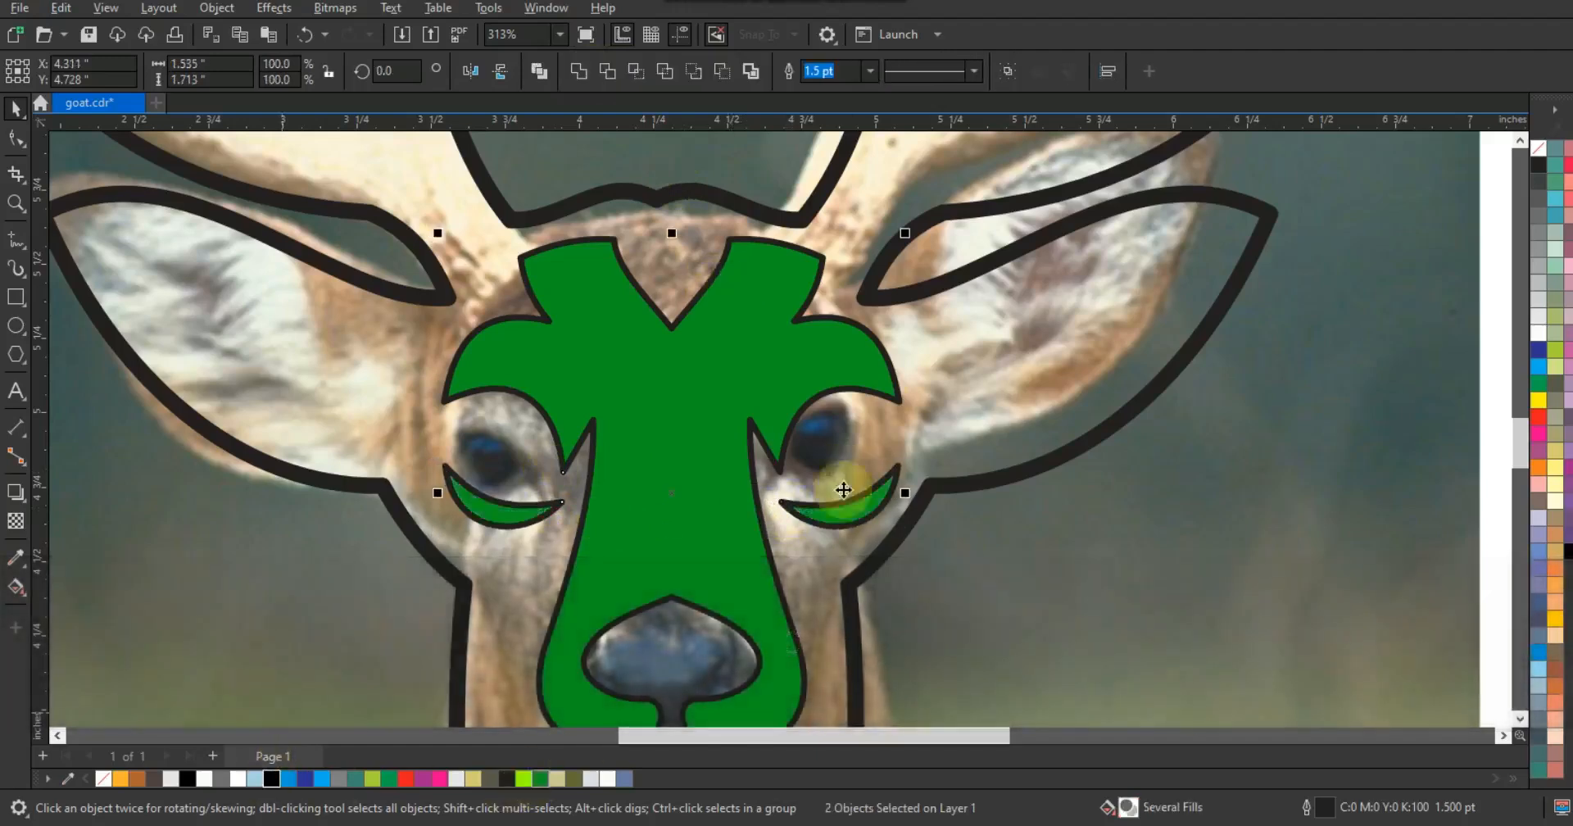
pyautogui.press('F3')
pyautogui.press('Escape')
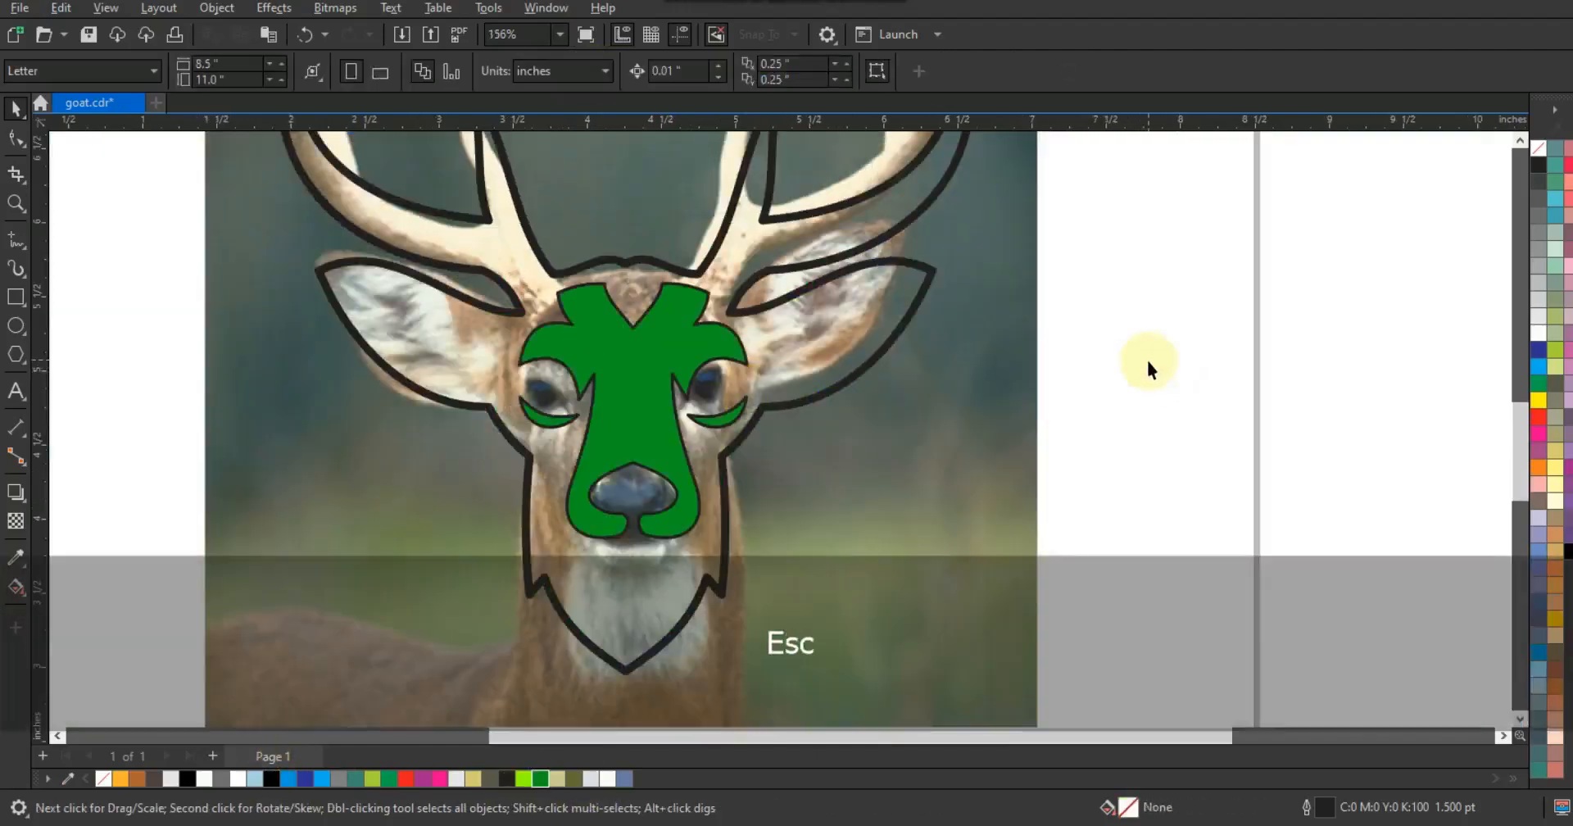
# Step: Draw a closed two-node freehand shape just below the muzzle and bend its edges downward into a wide, shallow mouth crescent
pyautogui.click(15, 202)
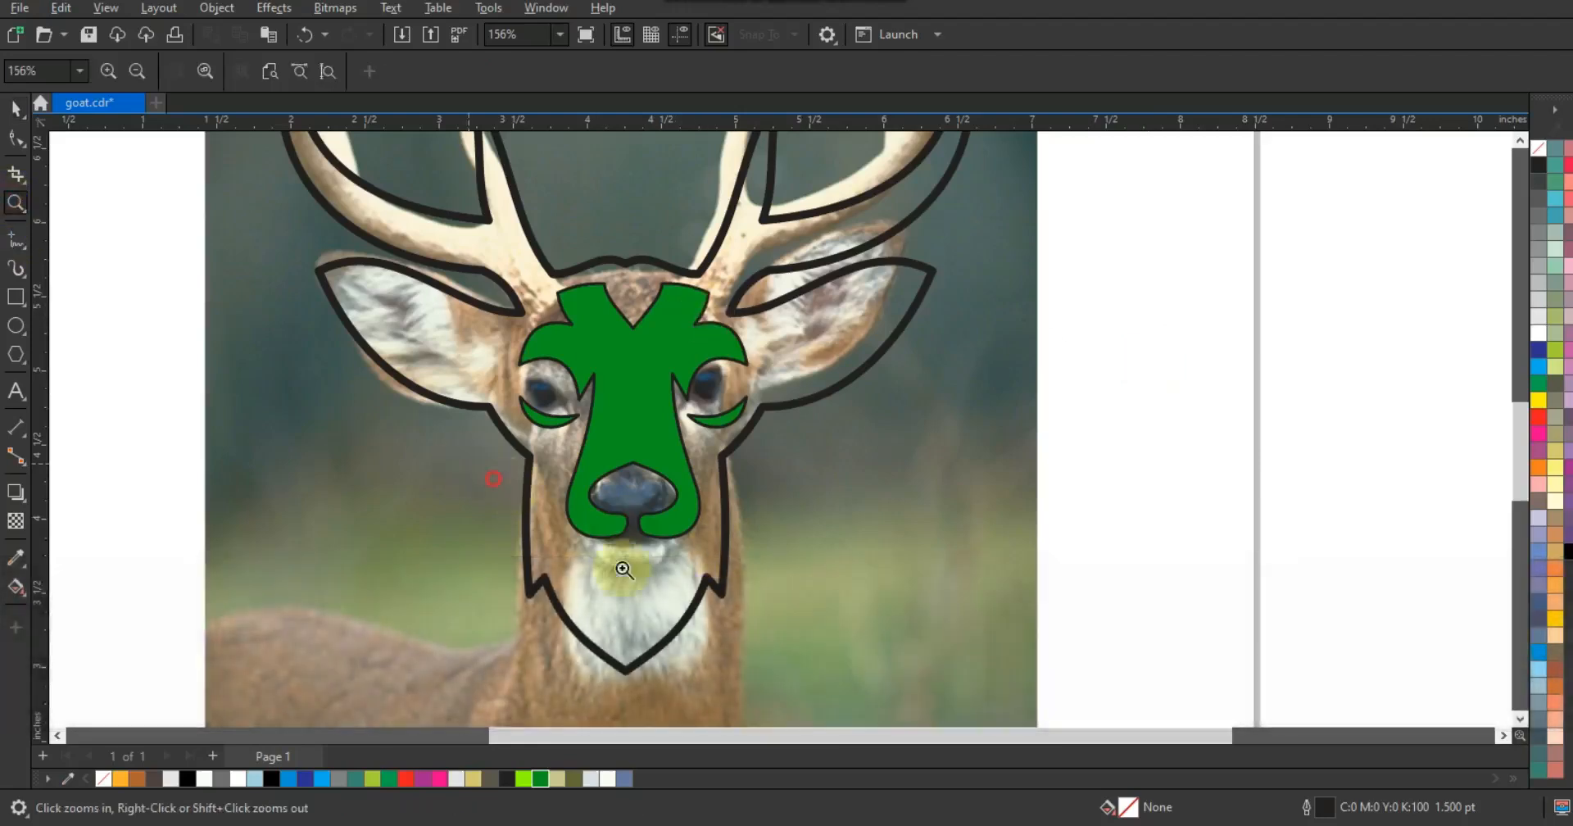
pyautogui.moveTo(623, 568); pyautogui.dragTo(1124, 692)
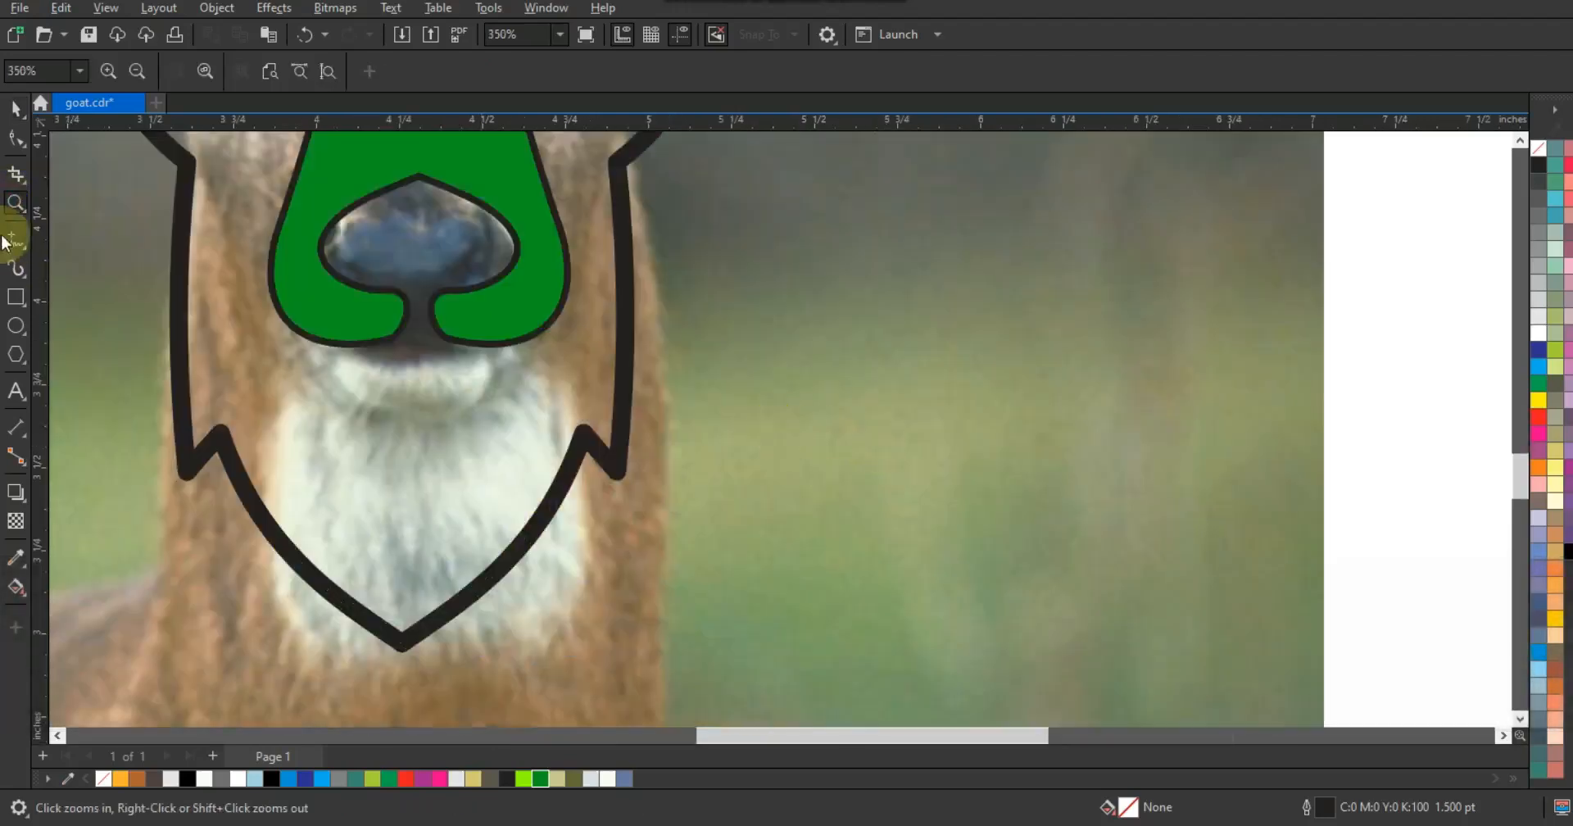
pyautogui.press('F5')
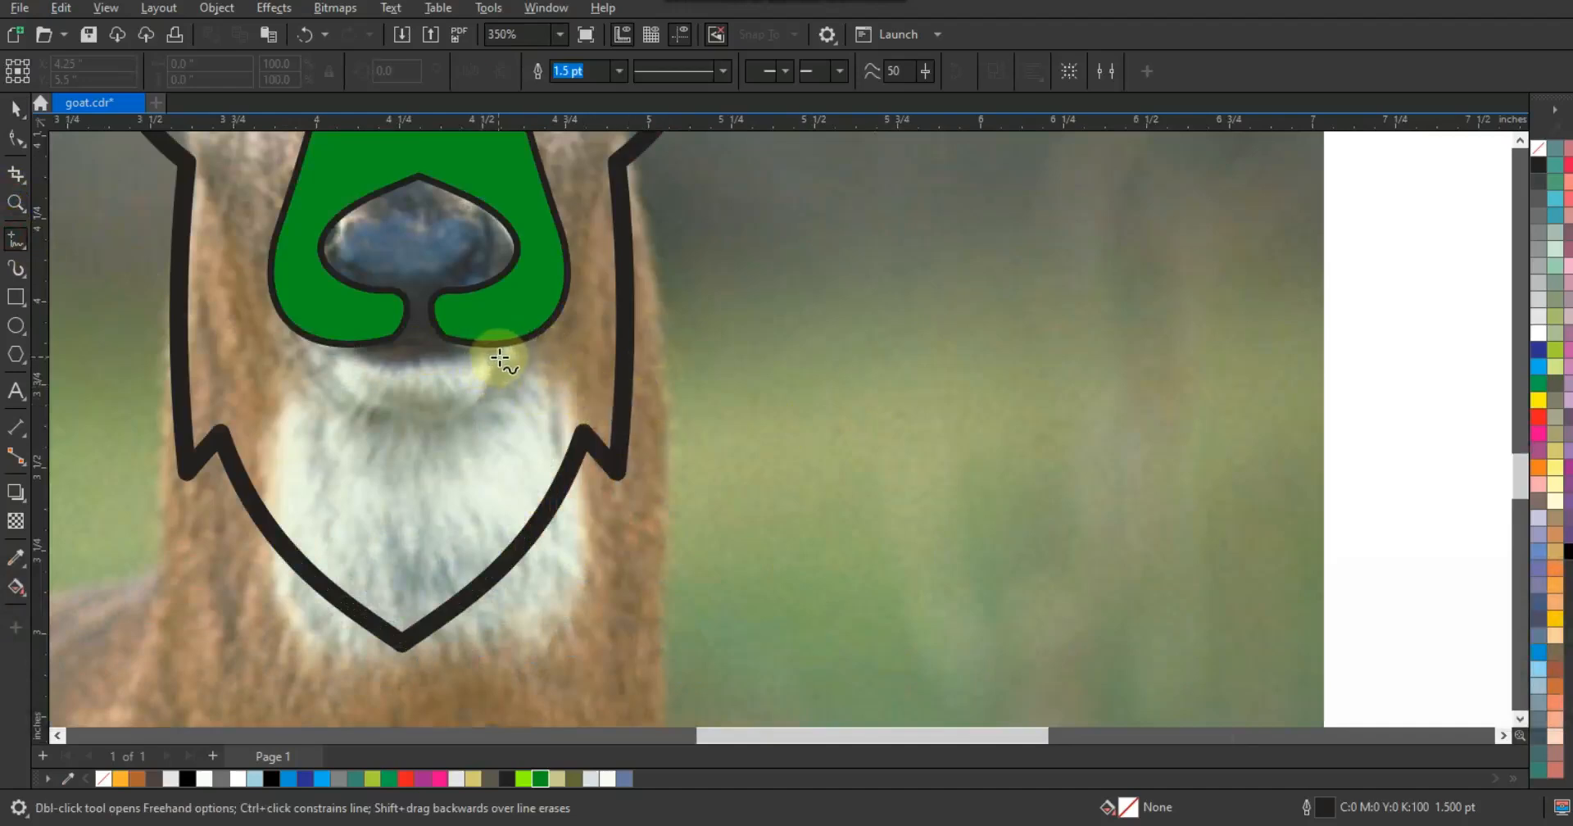
pyautogui.click(325, 359)
pyautogui.click(10, 157)
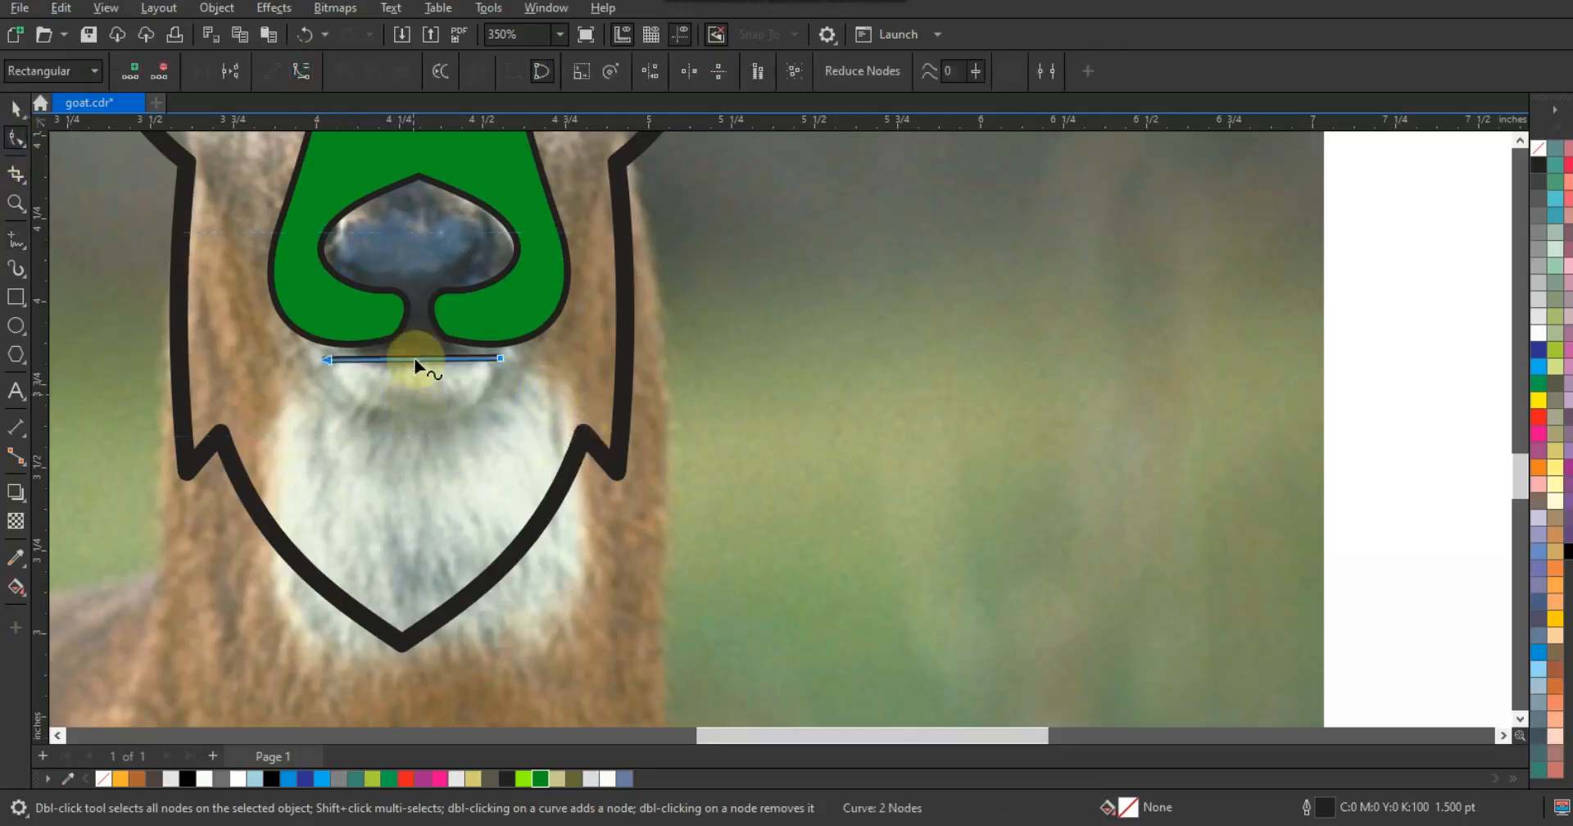
pyautogui.moveTo(415, 358); pyautogui.dragTo(466, 417)
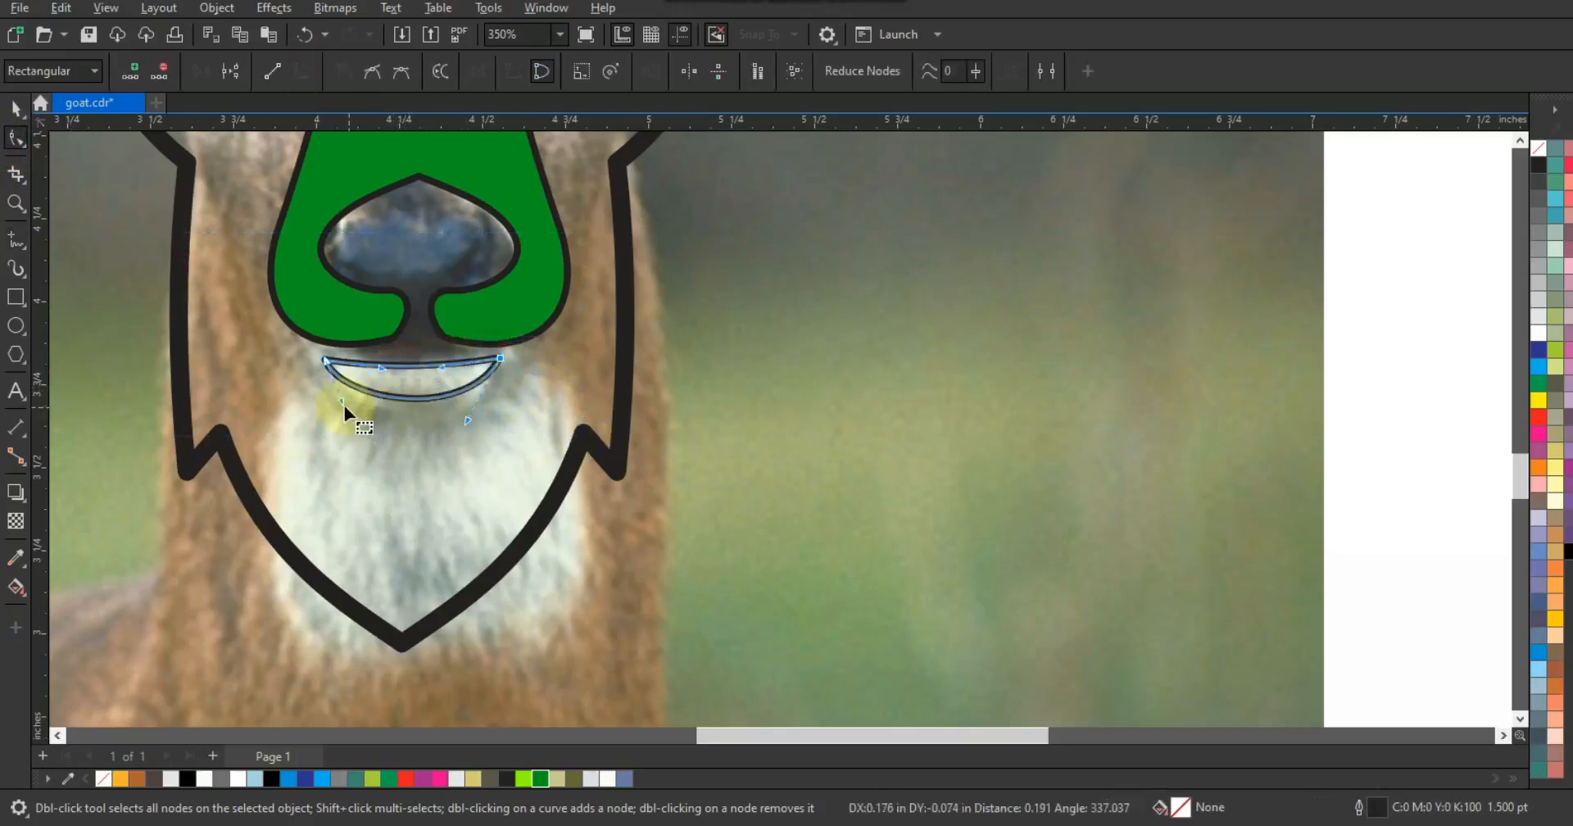
pyautogui.moveTo(342, 402); pyautogui.dragTo(324, 422)
pyautogui.moveTo(467, 420); pyautogui.dragTo(500, 406)
# Step: Place a copy of the mouth crescent slightly below the original, then centre-align the two and weld them together
pyautogui.press('space')
pyautogui.rightClick(425, 432)
pyautogui.moveTo(405, 434); pyautogui.dragTo(411, 429)
pyautogui.keyDown('shift'); pyautogui.click(422, 362); pyautogui.keyUp('shift')
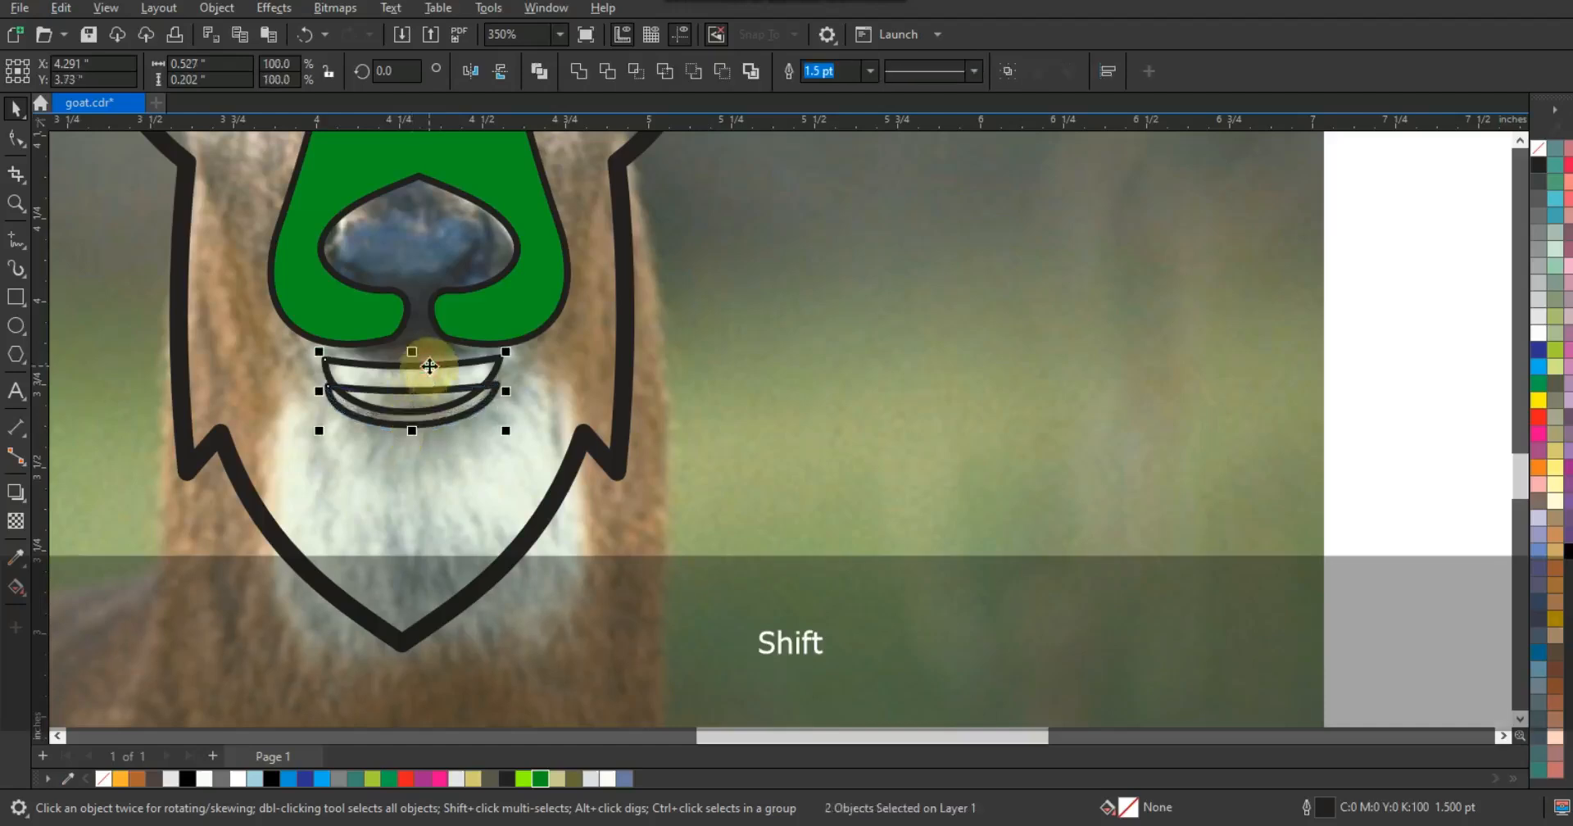
pyautogui.press('c')
pyautogui.click(579, 71)
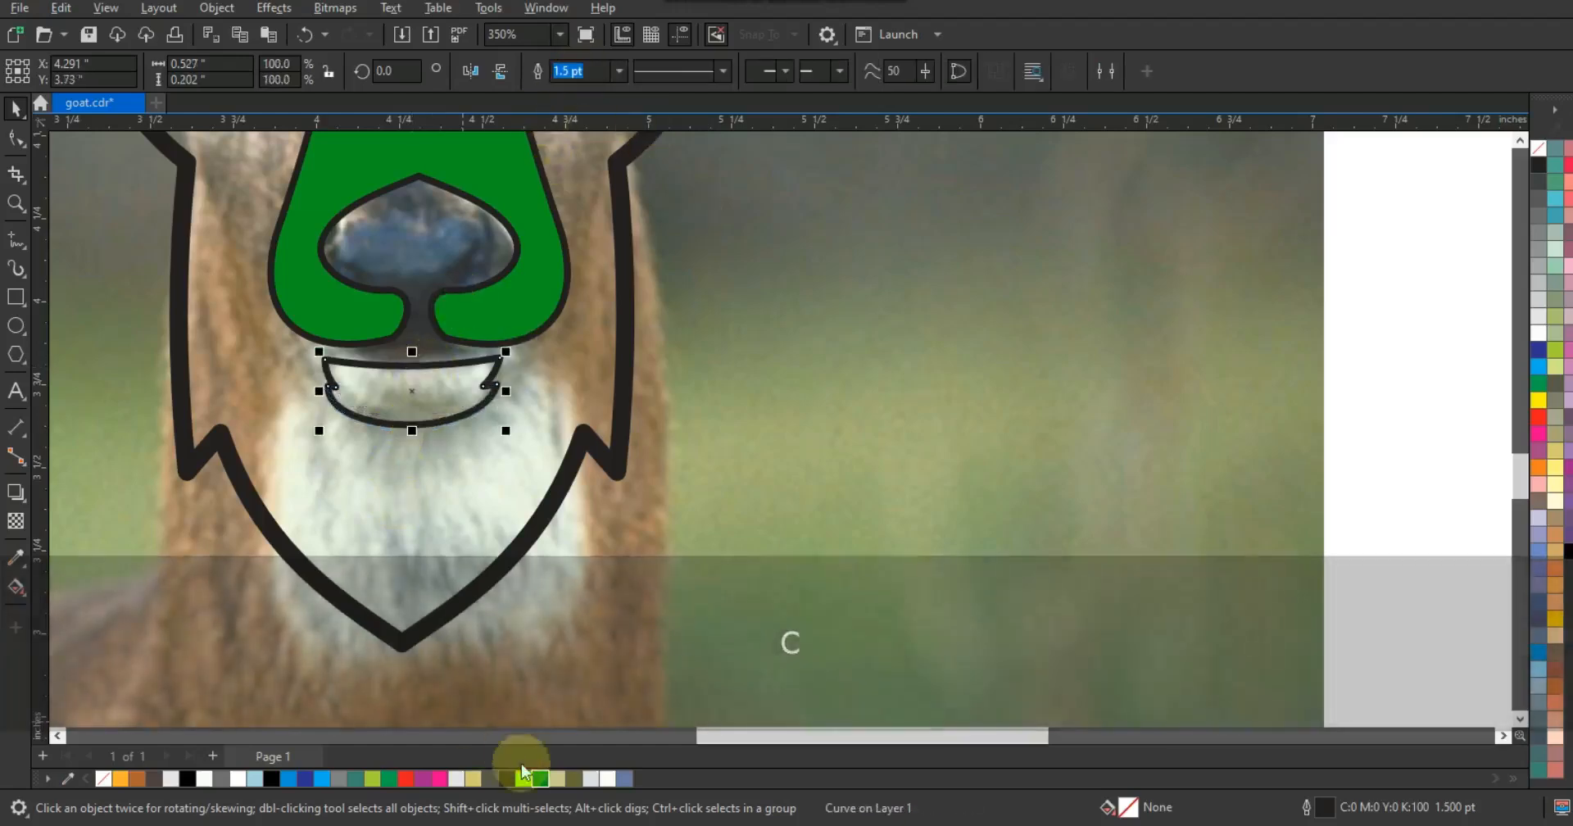
# Step: Fill the welded mouth shape with the same dark green as the face
pyautogui.click(537, 779)
pyautogui.press('F3')
pyautogui.press('F3')
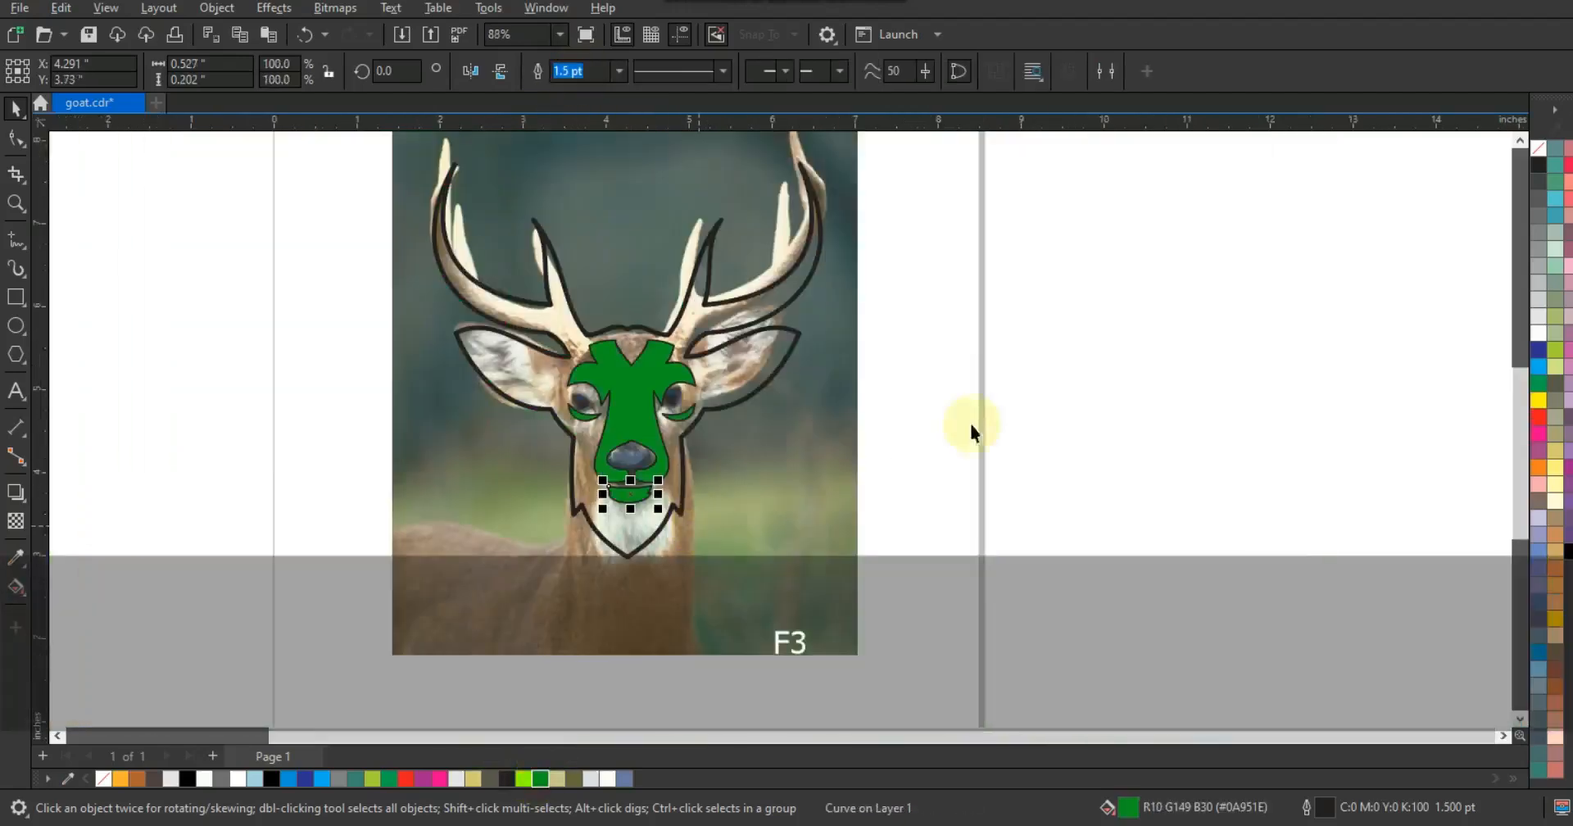
pyautogui.click(970, 420)
# Step: Draw a closed two-node shape about 0.44 inch wide across the upper nose and bend both edges upward into a thin highlight arc
pyautogui.moveTo(438, 293)
pyautogui.mouseDown()
pyautogui.moveTo(711, 470)
pyautogui.moveTo(847, 518)
pyautogui.mouseUp()
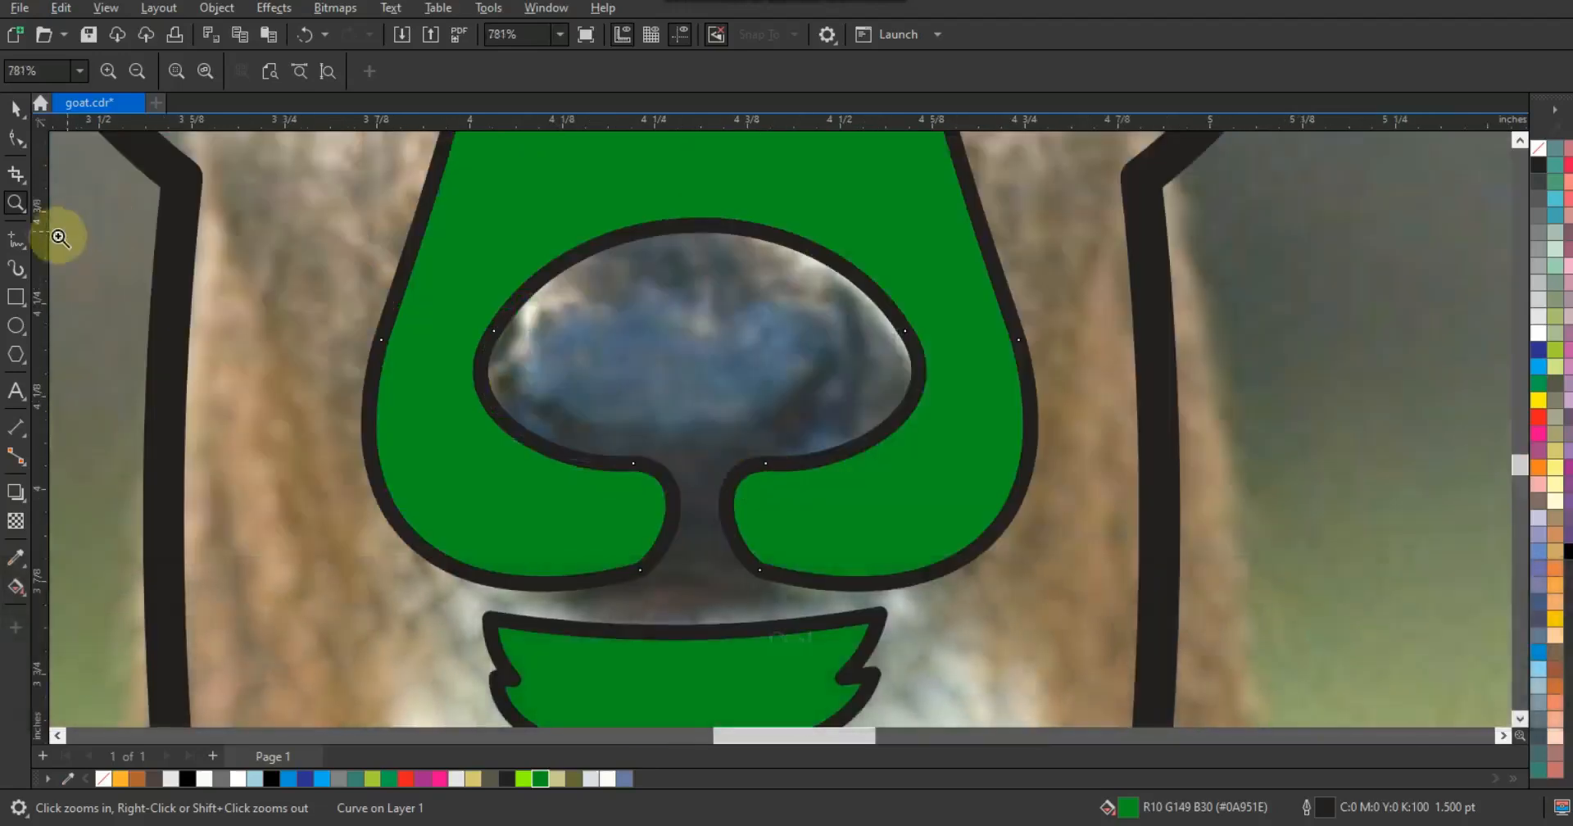
pyautogui.click(17, 240)
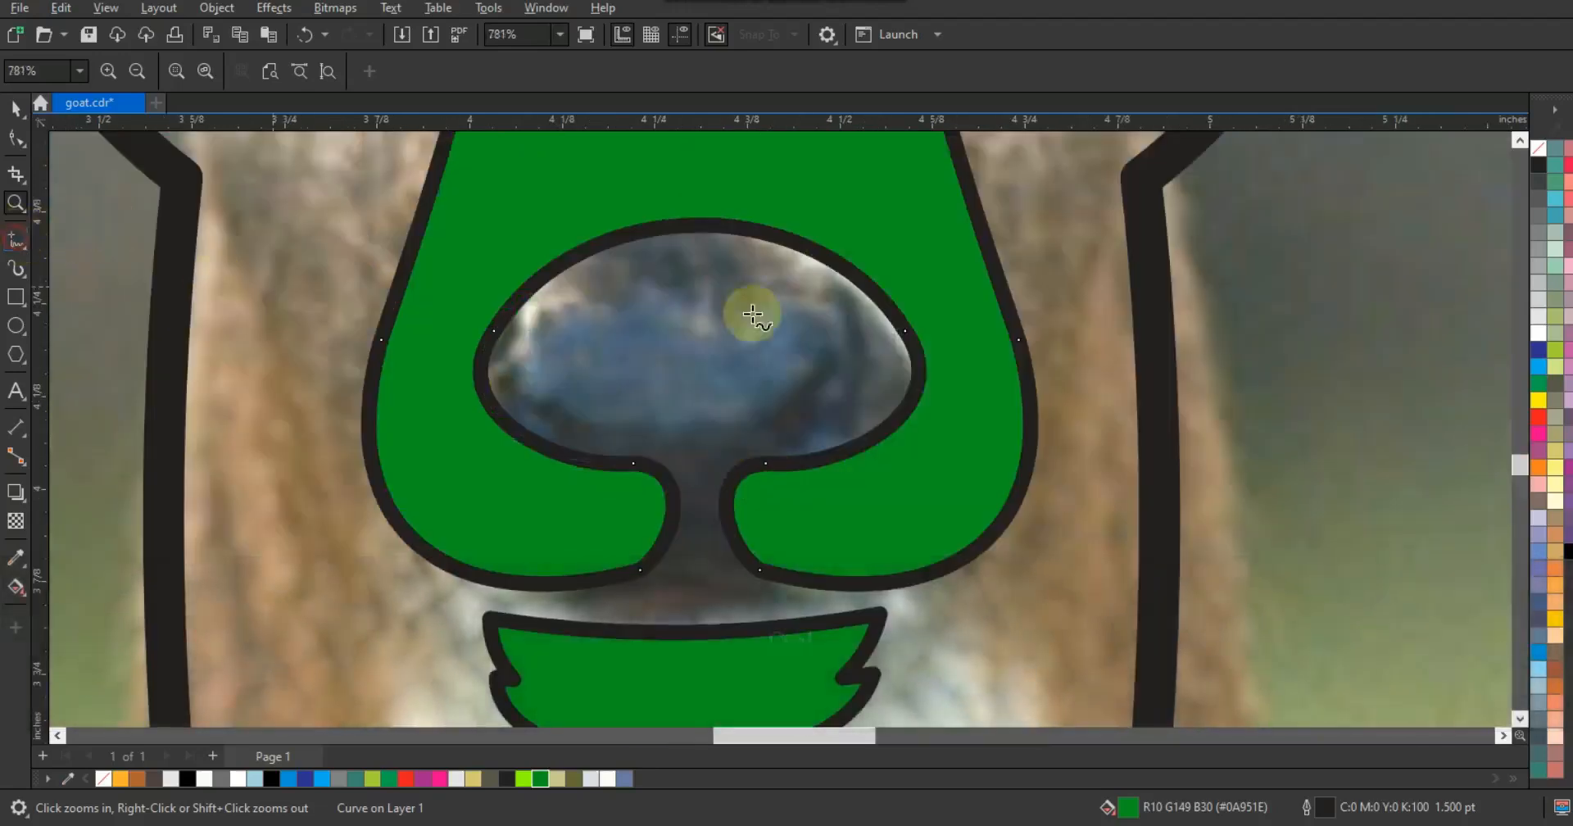
pyautogui.click(861, 322)
pyautogui.click(533, 321)
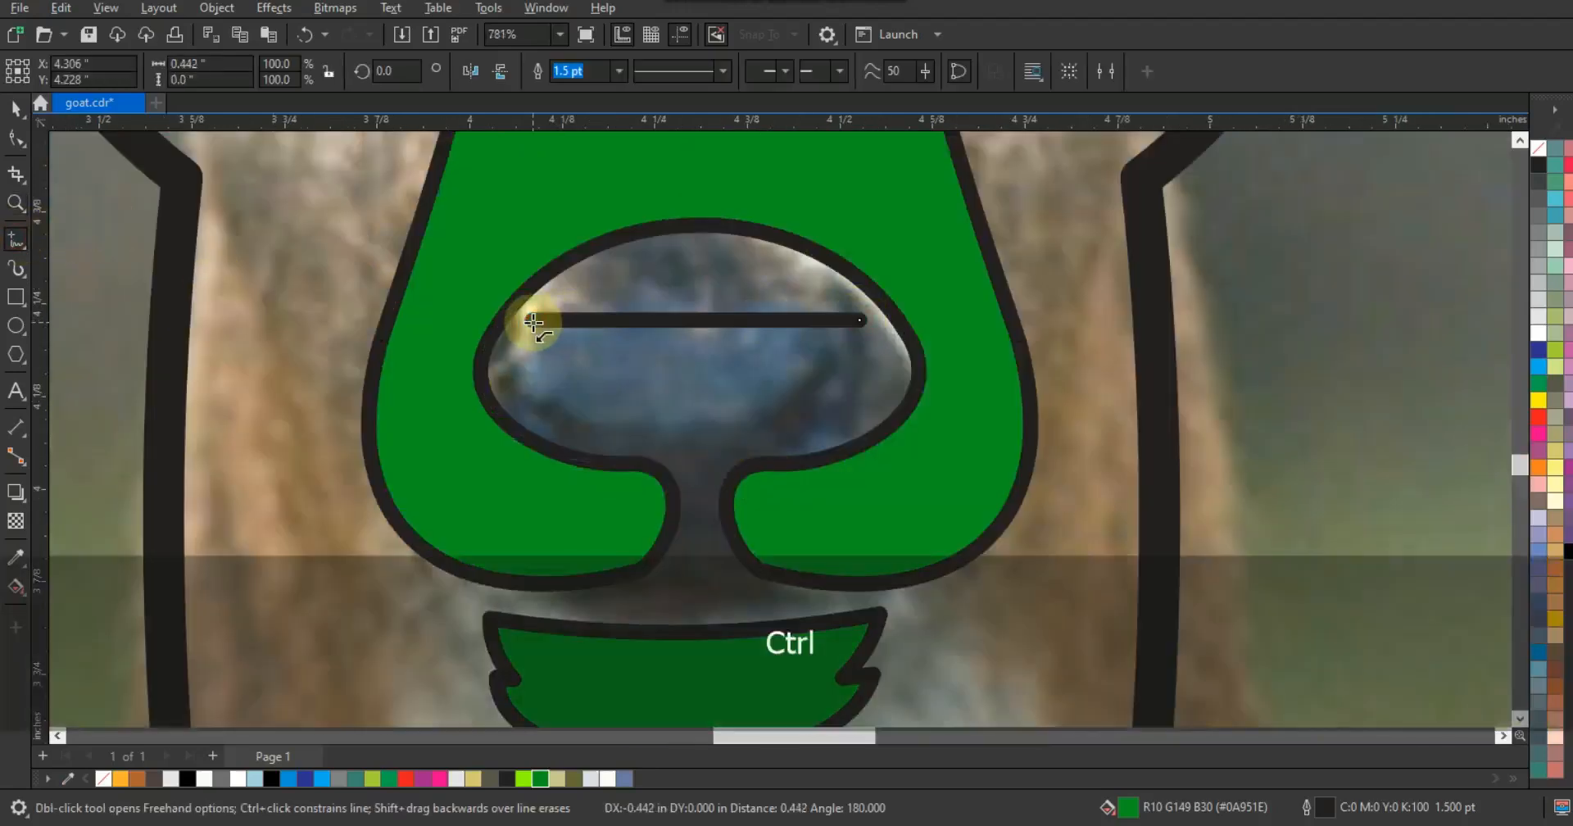
pyautogui.click(862, 323)
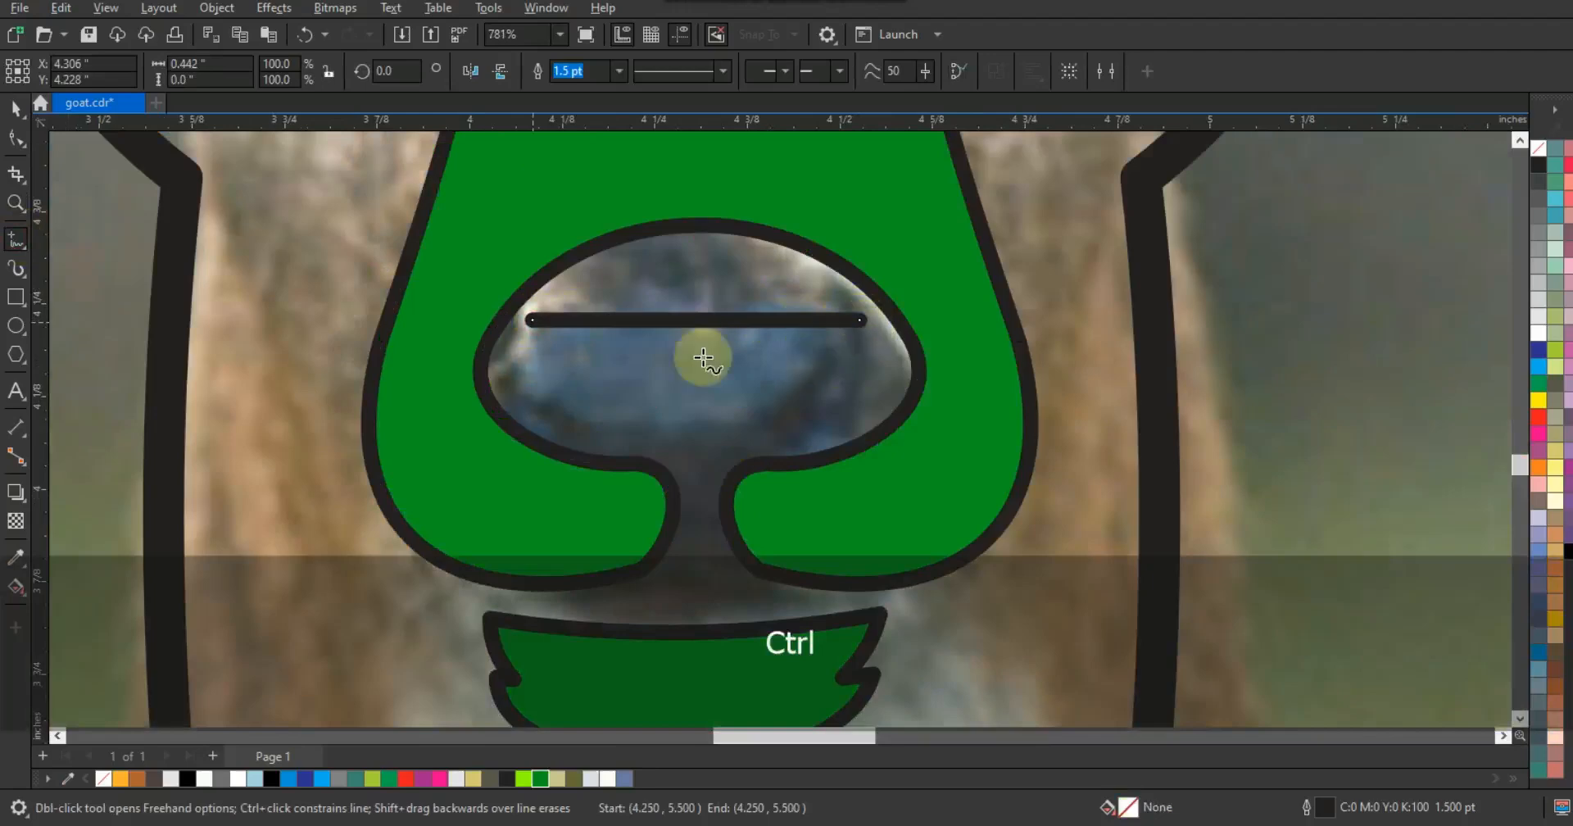
pyautogui.click(15, 138)
pyautogui.moveTo(415, 246); pyautogui.dragTo(1010, 424)
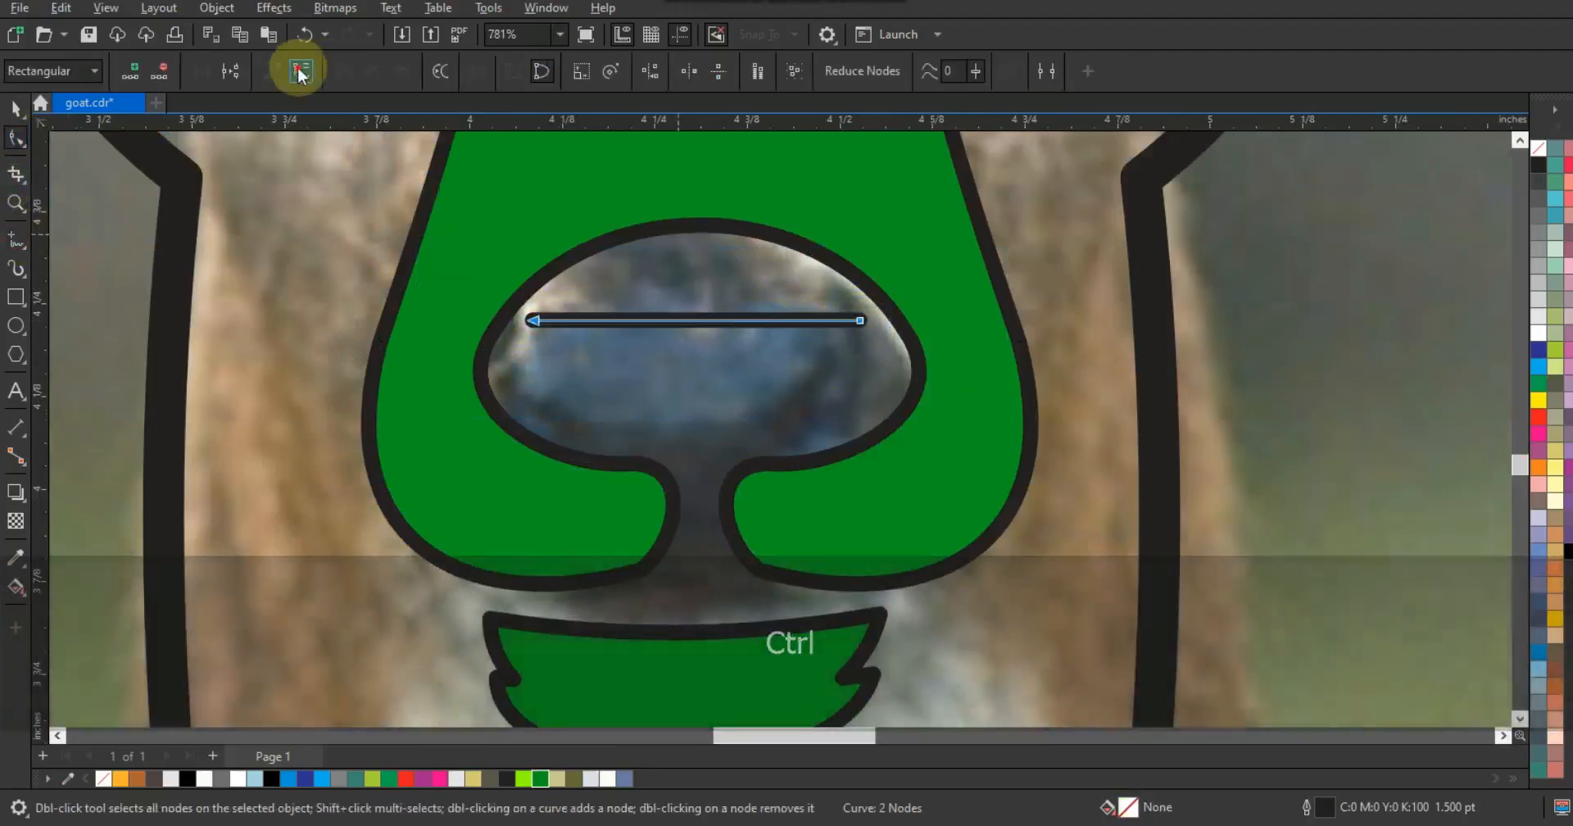
pyautogui.click(301, 72)
pyautogui.moveTo(695, 264)
pyautogui.mouseDown()
pyautogui.moveTo(705, 325)
pyautogui.moveTo(693, 279)
pyautogui.mouseUp()
# Step: Fill the nose highlight arc with white and remove its outline
pyautogui.press('space')
pyautogui.rightClick(1539, 332)
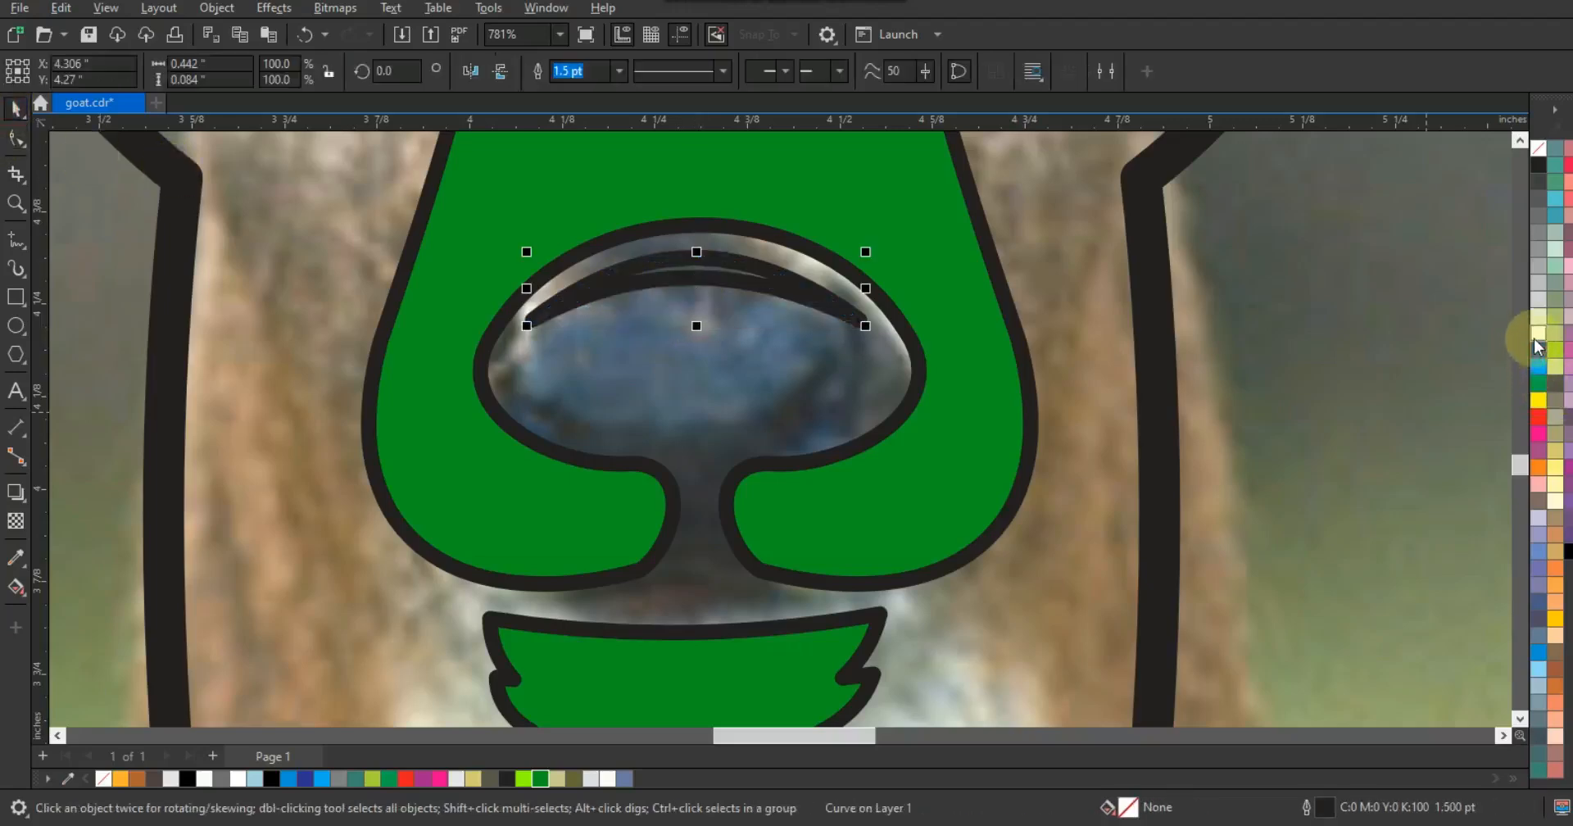
pyautogui.rightClick(1541, 149)
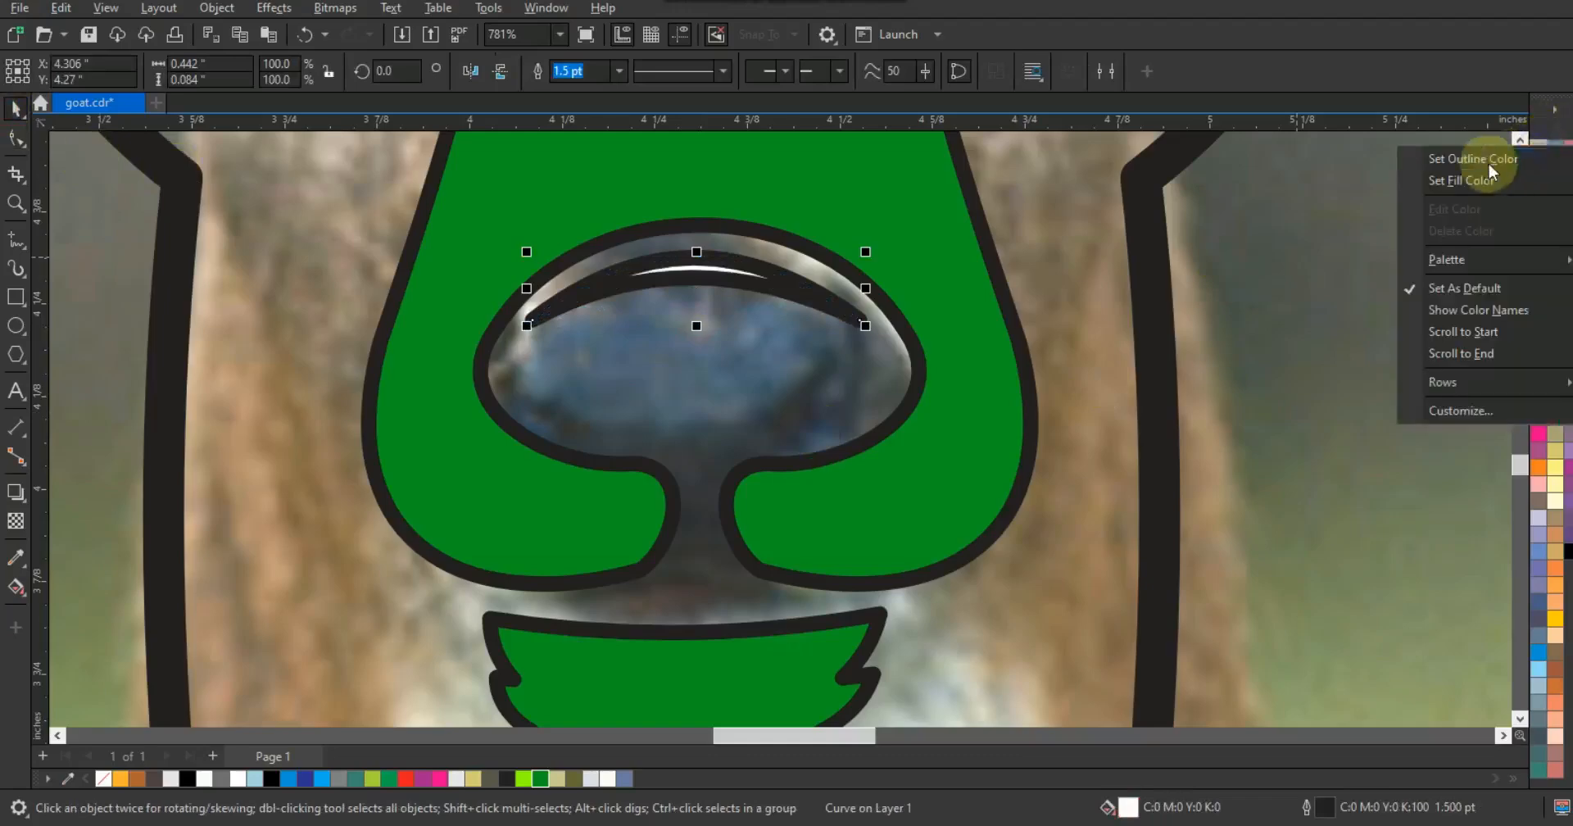
pyautogui.click(1486, 164)
# Step: Draw a closed two-node shape about 0.26 inch wide diagonally over the left eye and bend its lower edge downward
pyautogui.press('F3')
pyautogui.press('F3')
pyautogui.scroll(4, 692, 217)
pyautogui.press('F5')
pyautogui.click(376, 383)
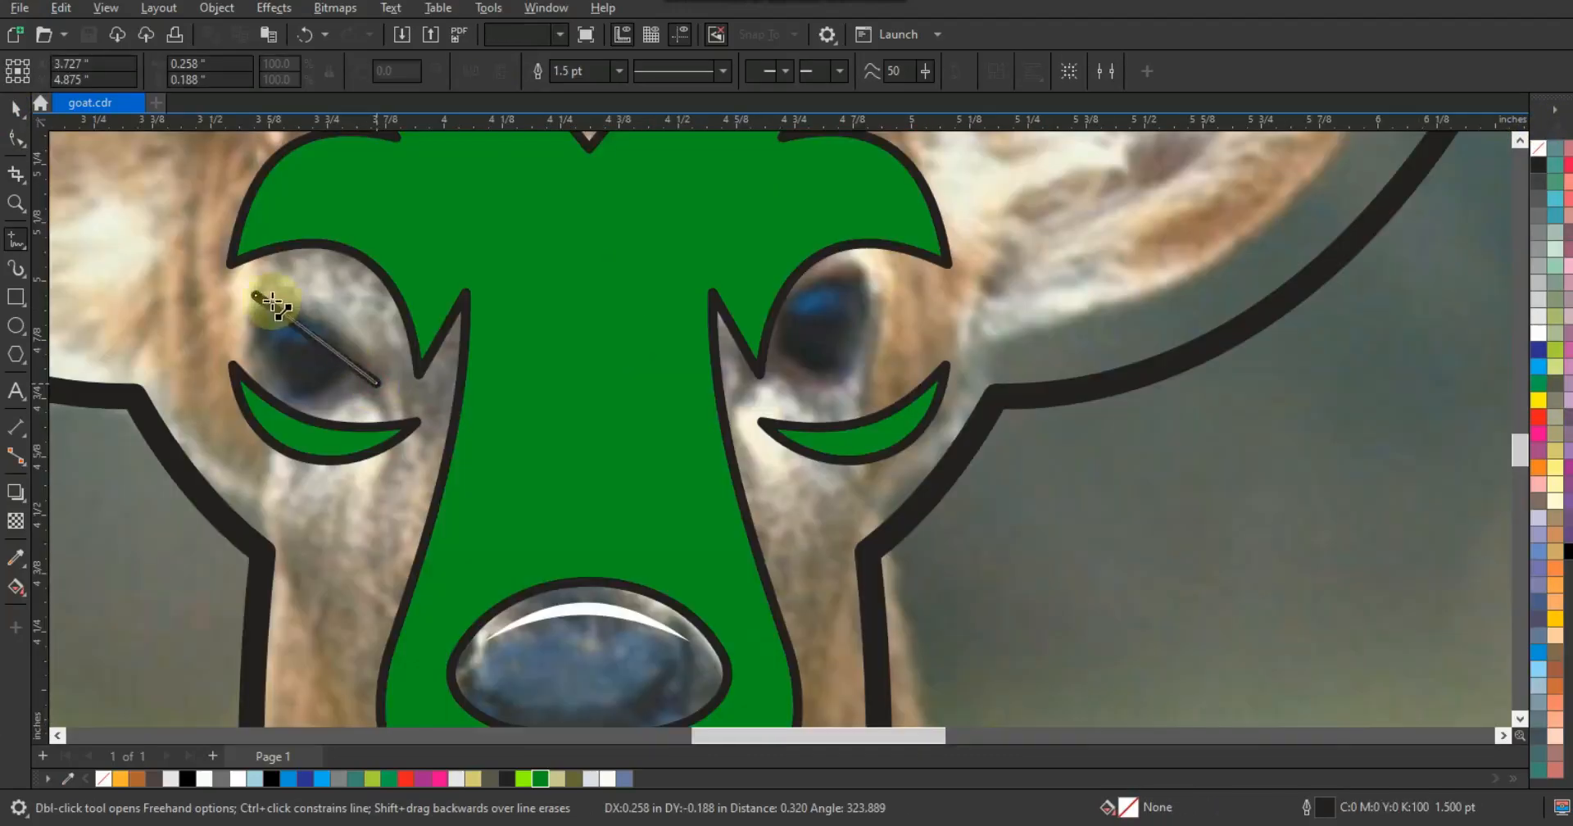
pyautogui.click(255, 295)
pyautogui.press('F10')
pyautogui.moveTo(337, 352)
pyautogui.mouseDown()
pyautogui.moveTo(311, 392)
pyautogui.moveTo(330, 362)
pyautogui.mouseUp()
# Step: Raise the eye shape slightly with a bright green fill, and mirror a copy of it horizontally toward the face's centre
pyautogui.press('space')
pyautogui.click(330, 342)
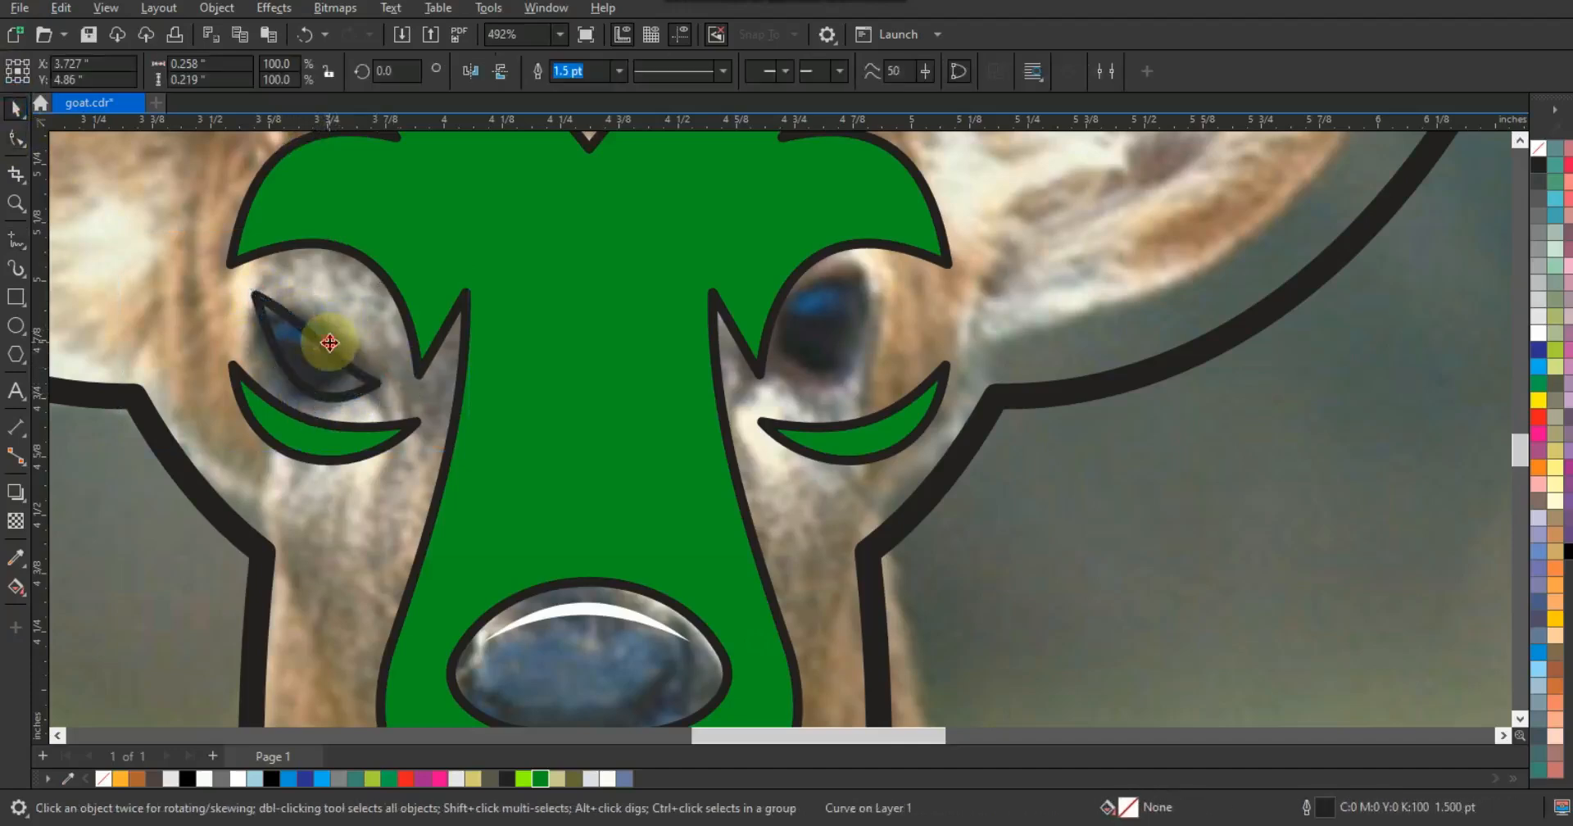
pyautogui.click(523, 779)
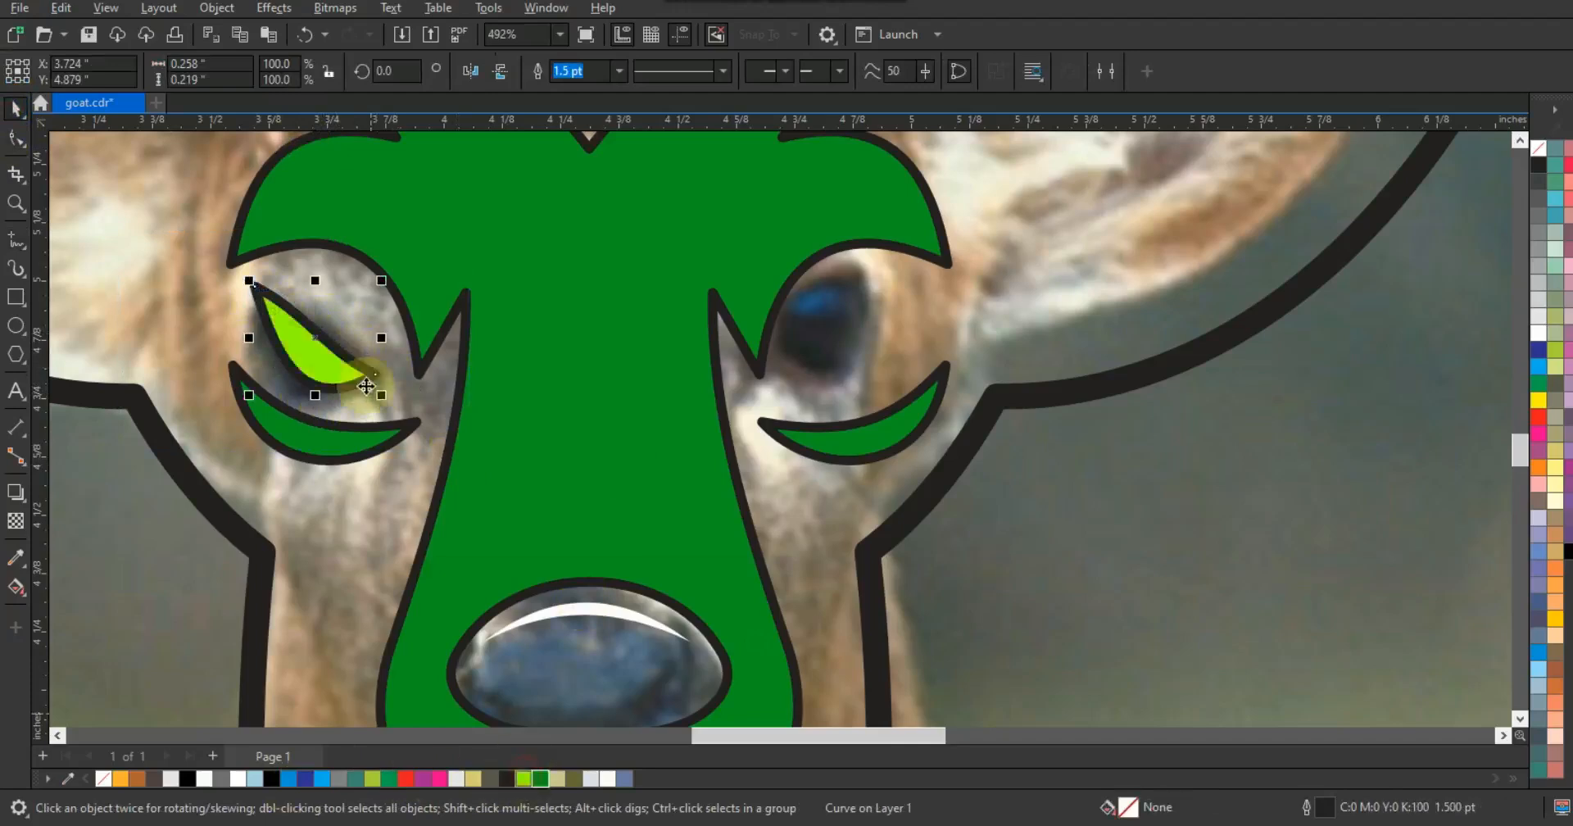
pyautogui.moveTo(249, 338); pyautogui.dragTo(416, 388)
pyautogui.rightClick(416, 389)
pyautogui.moveTo(419, 385); pyautogui.dragTo(791, 376)
pyautogui.hotkey('ctrl', 'z')
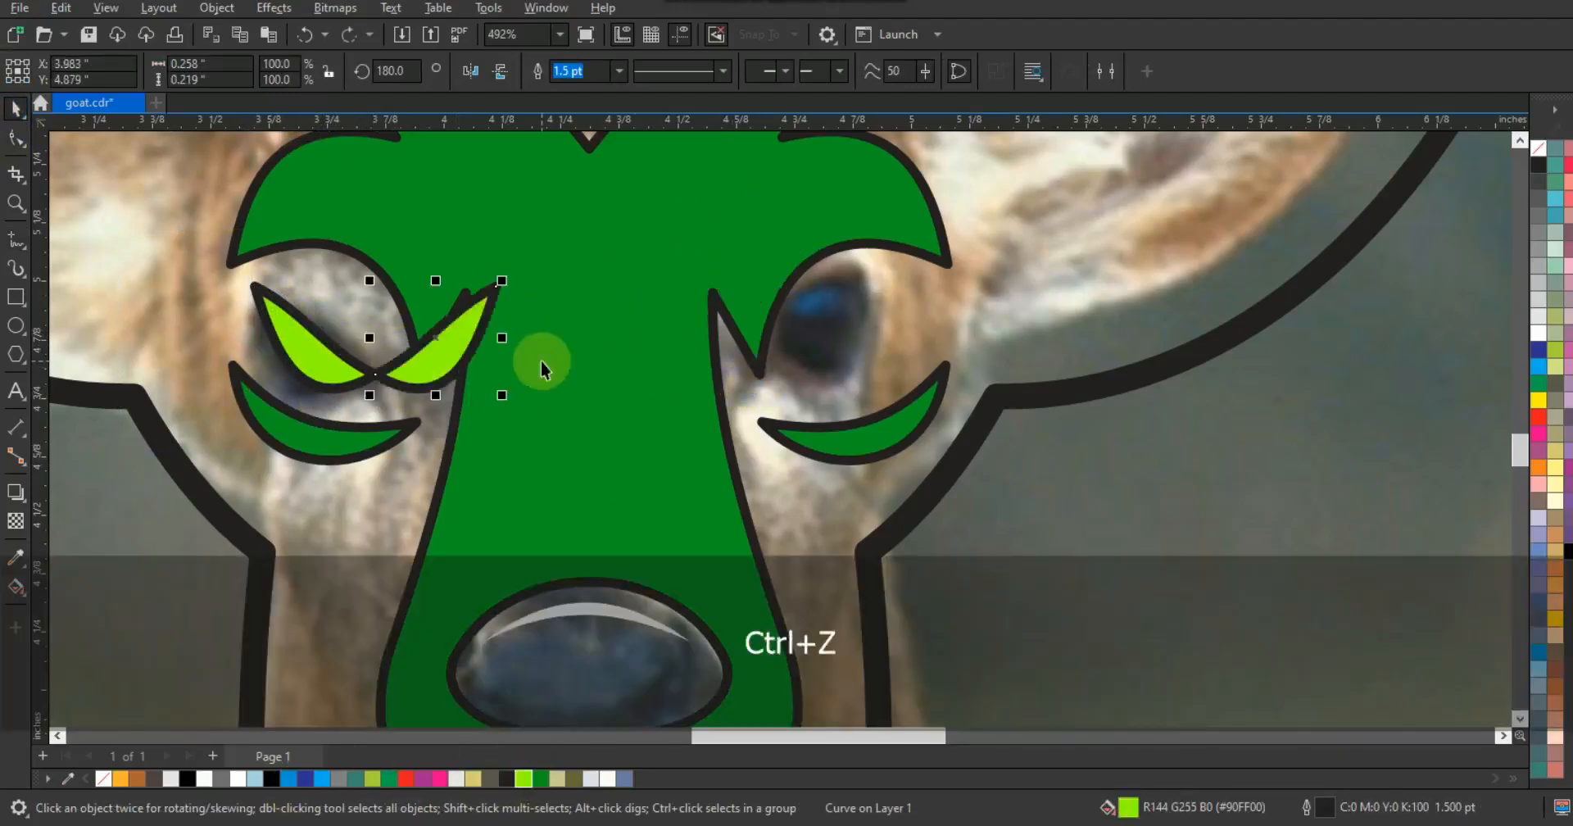
pyautogui.moveTo(464, 325); pyautogui.dragTo(686, 352)
pyautogui.hotkey('ctrl', 'z')
pyautogui.moveTo(455, 347); pyautogui.dragTo(593, 343)
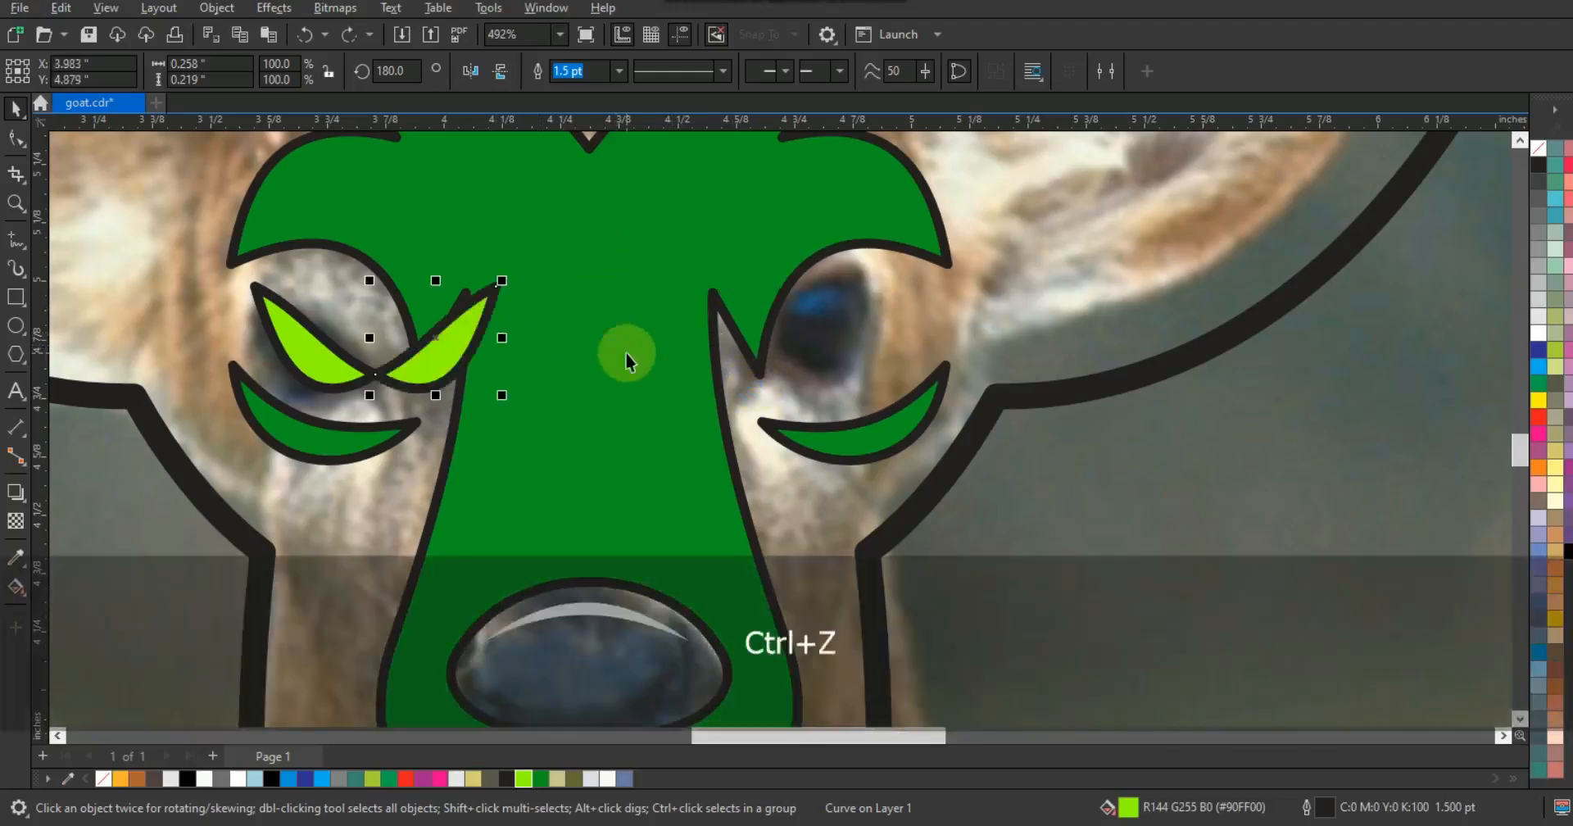
pyautogui.moveTo(441, 338); pyautogui.dragTo(440, 338)
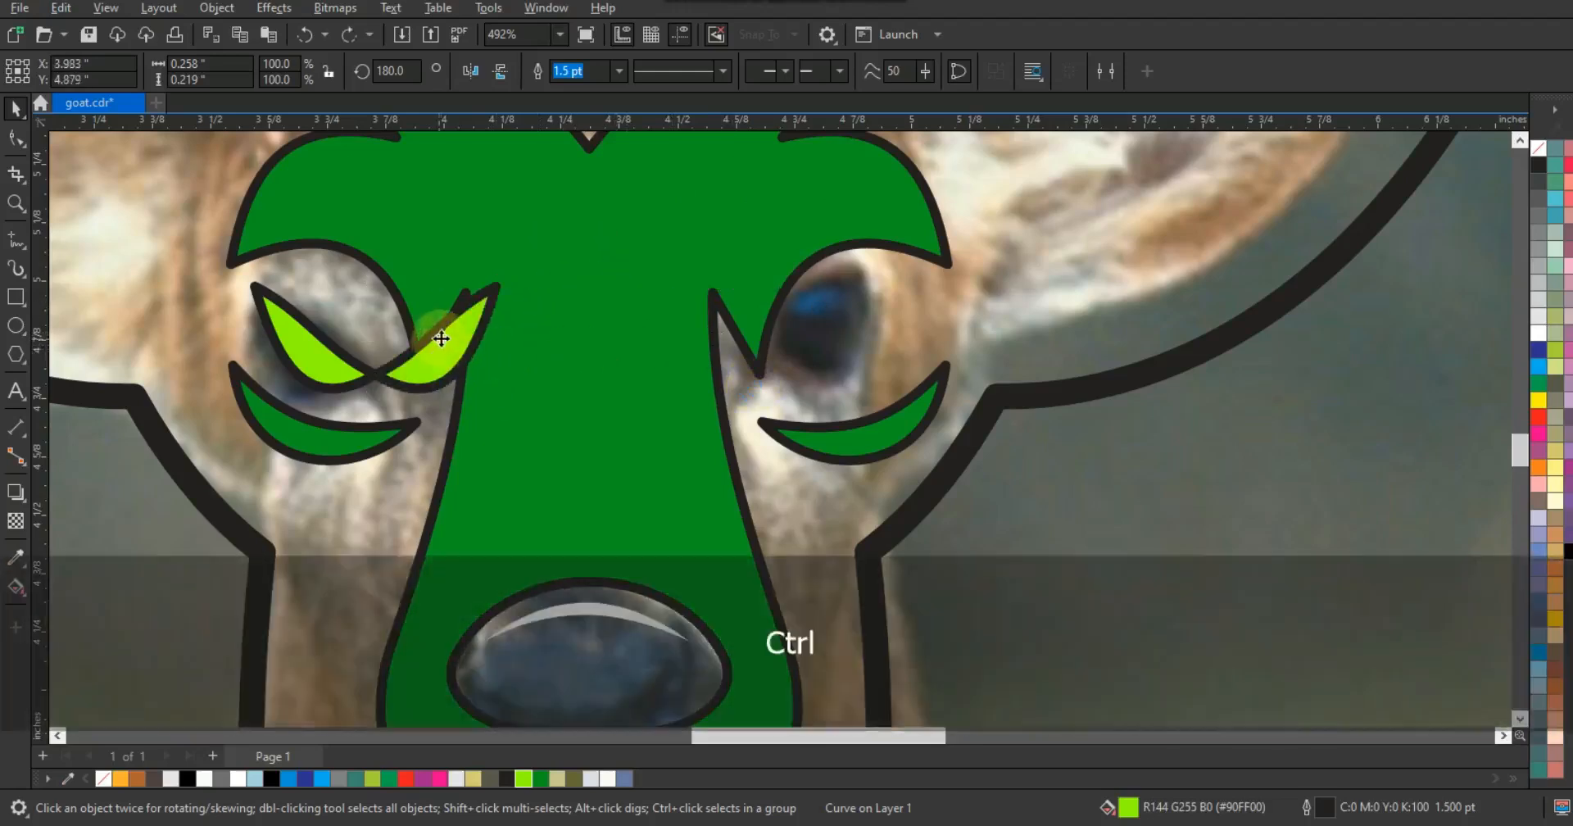
pyautogui.moveTo(814, 364); pyautogui.dragTo(816, 364)
pyautogui.hotkey('ctrl', 'z')
# Step: Move the mirrored copy level onto the other eye and centre the pair of eyes horizontally on the face shape
pyautogui.moveTo(417, 362); pyautogui.dragTo(823, 365)
pyautogui.keyDown('shift'); pyautogui.click(337, 382); pyautogui.keyUp('shift')
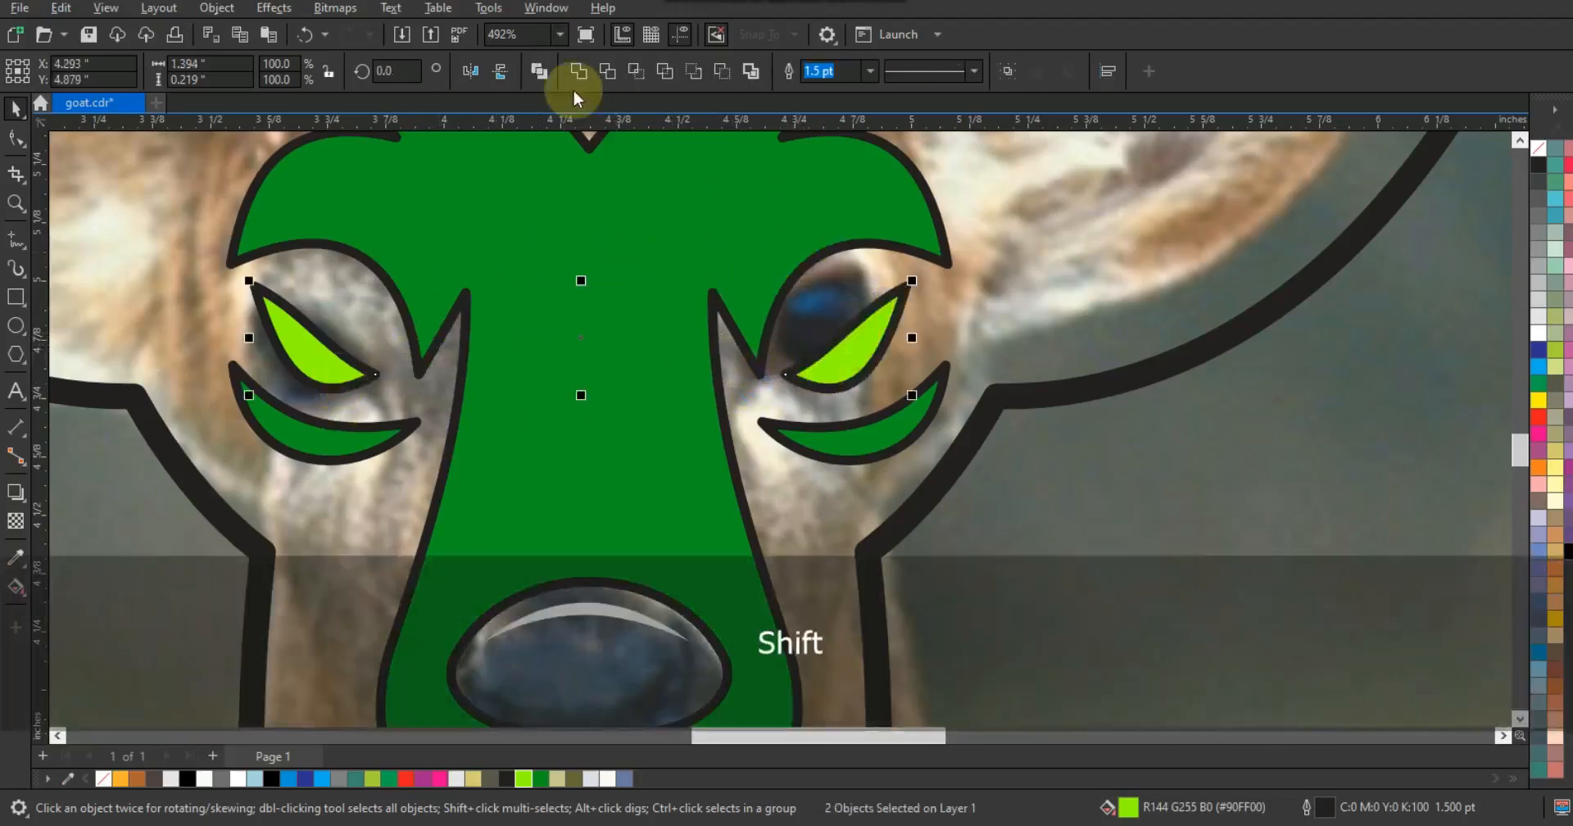
pyautogui.keyDown('shift'); pyautogui.click(615, 214); pyautogui.keyUp('shift')
pyautogui.press('F3')
pyautogui.press('Escape')
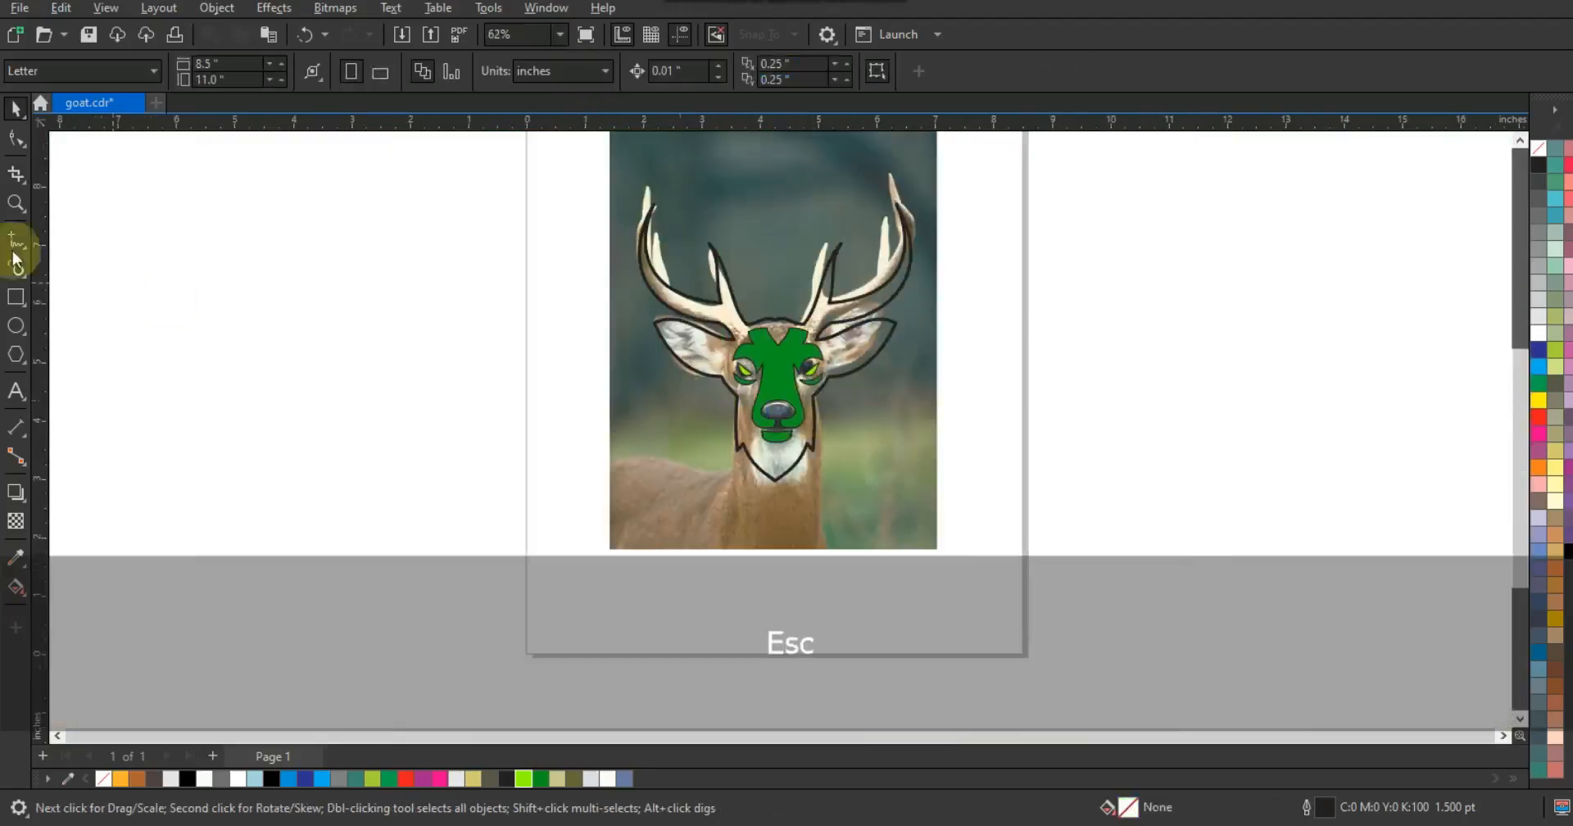
# Step: Draw a closed six-node zigzag shape about 1.06 by 0.69 inches inside the left ear, with pointed tips toward the head
pyautogui.click(16, 203)
pyautogui.moveTo(534, 263); pyautogui.dragTo(1008, 494)
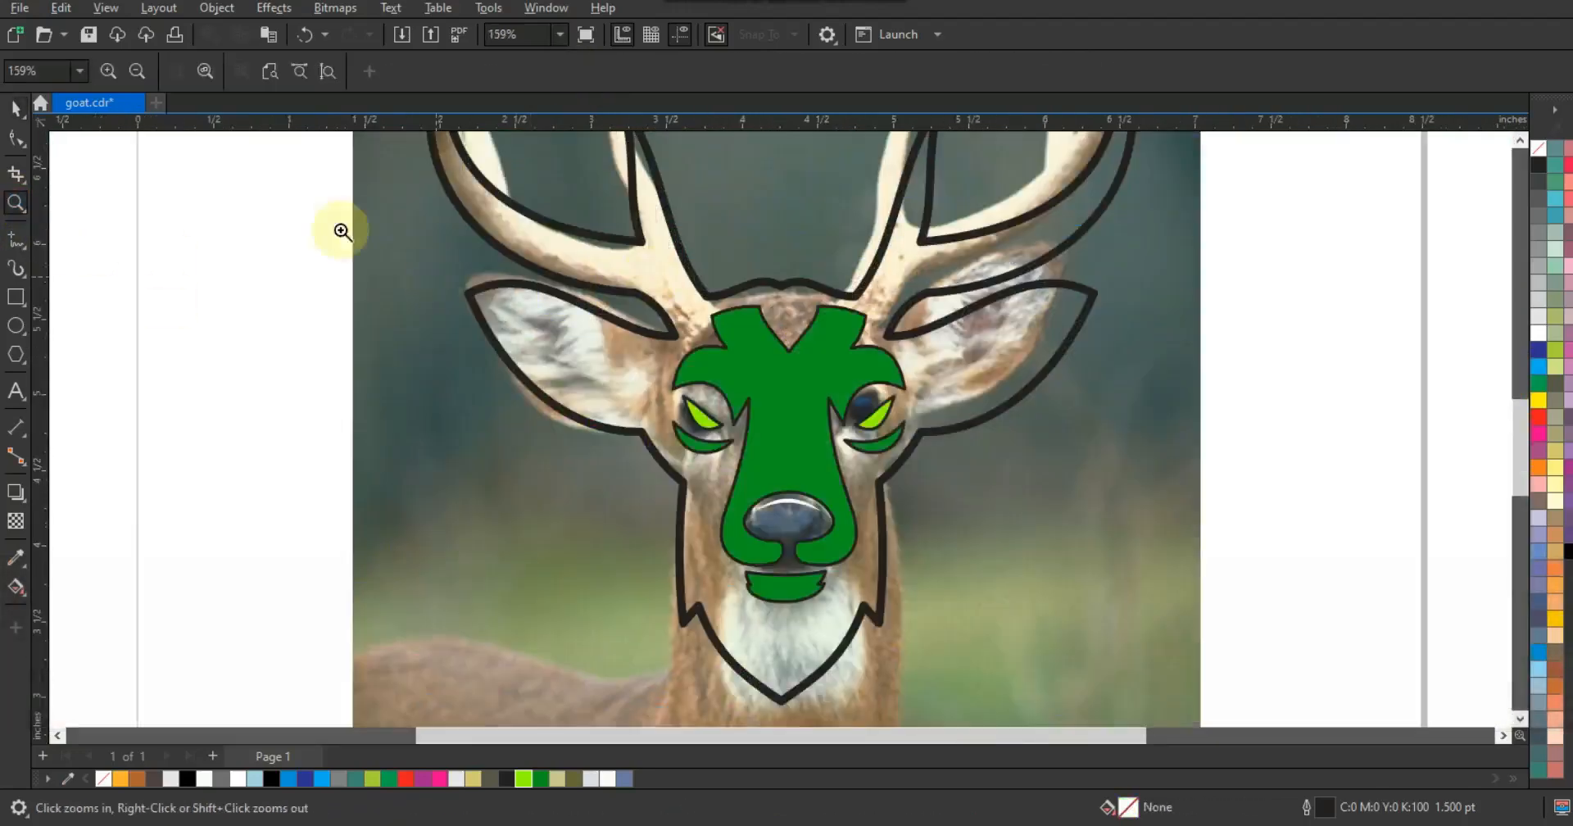
pyautogui.click(341, 231)
pyautogui.click(16, 239)
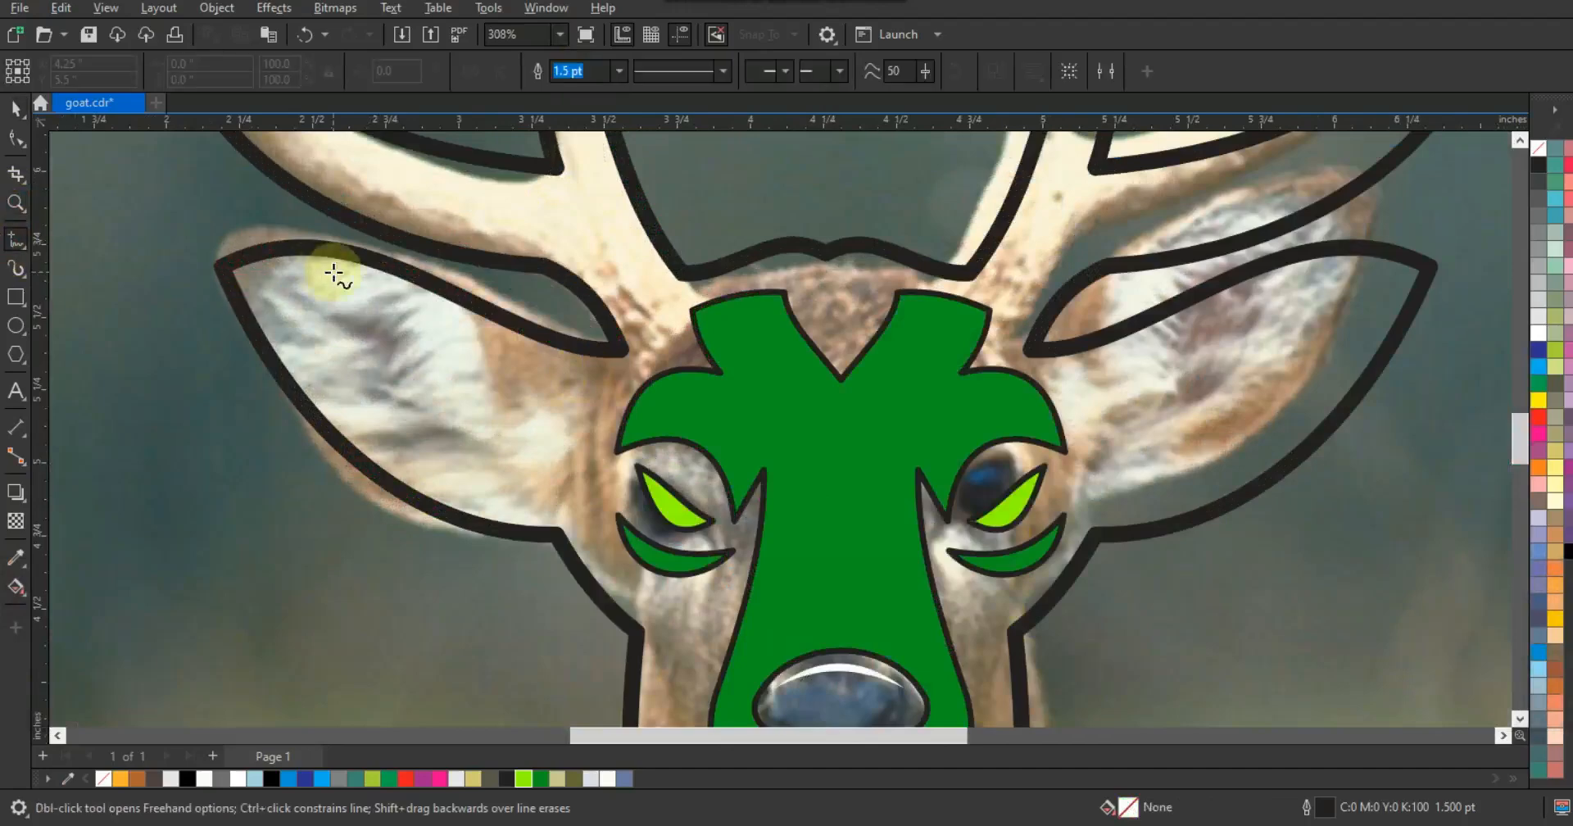
pyautogui.doubleClick(279, 287)
pyautogui.doubleClick(515, 487)
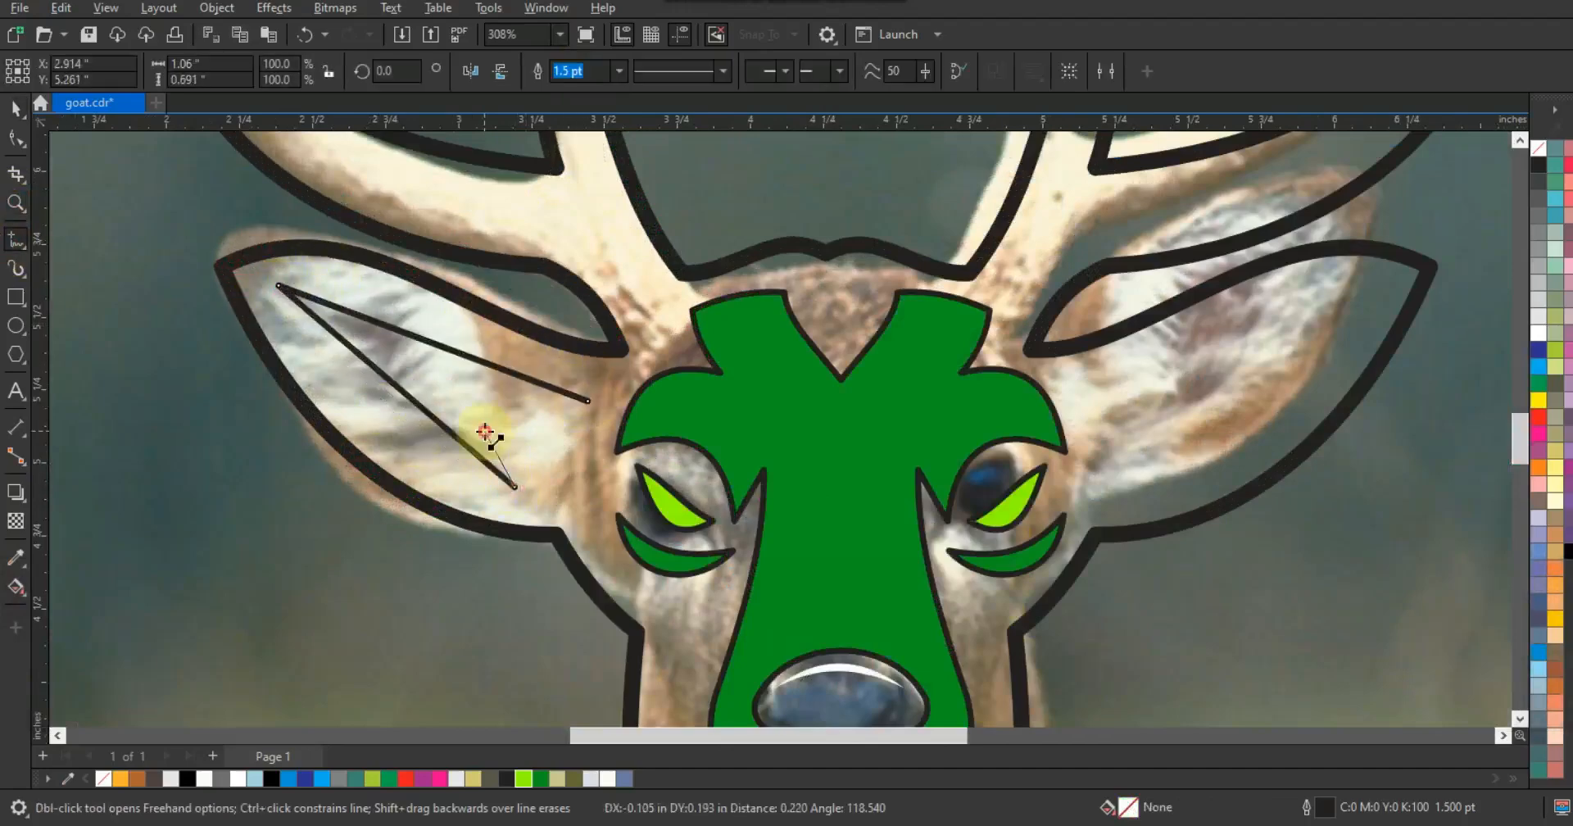
pyautogui.doubleClick(547, 451)
pyautogui.doubleClick(382, 354)
pyautogui.click(589, 401)
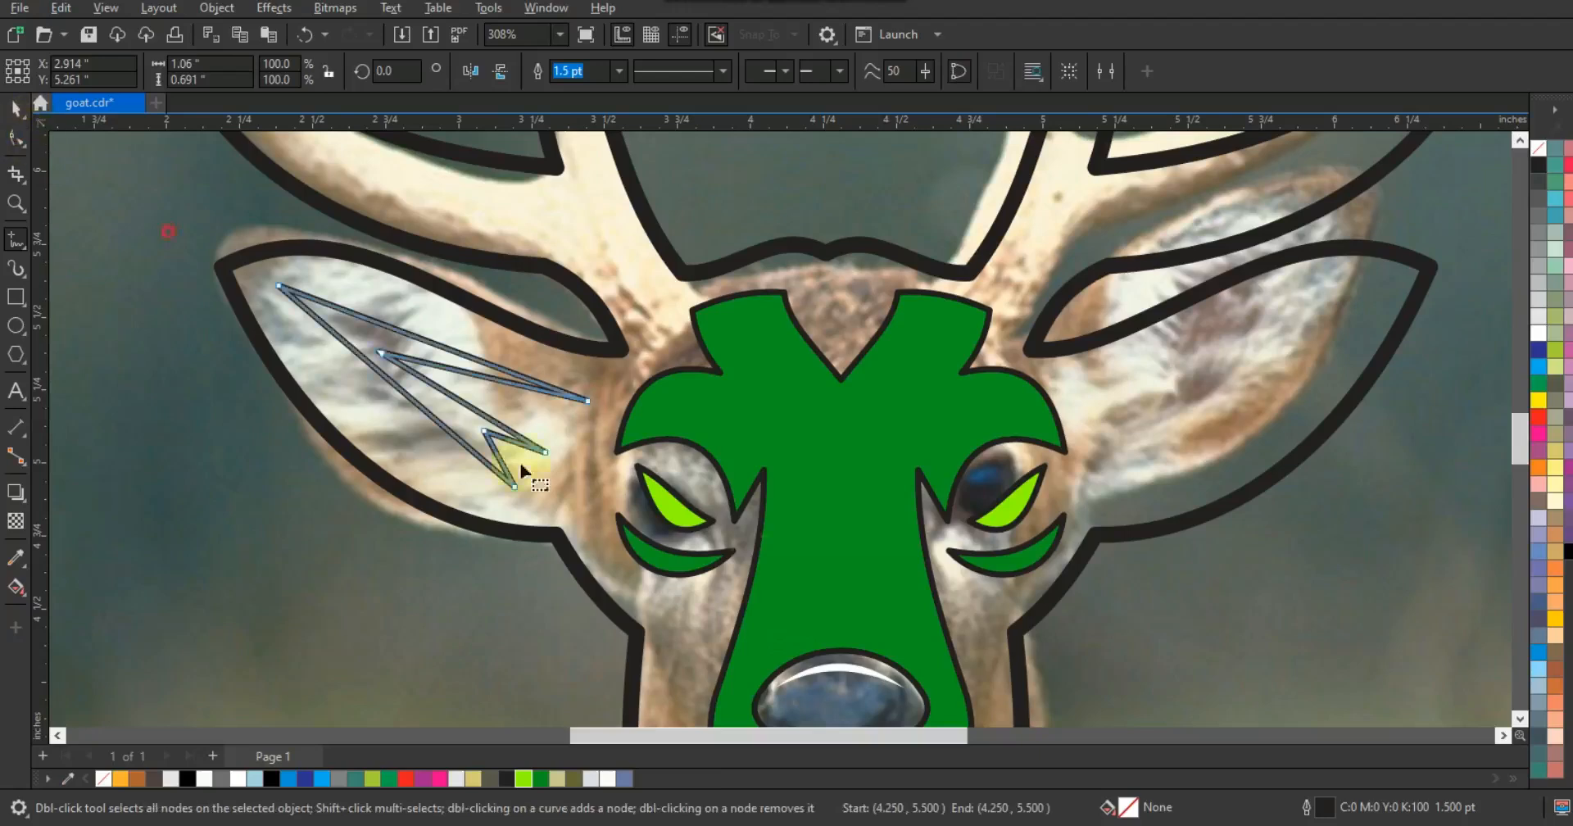
# Step: Bend the zigzag shape's straight edges in the left ear into curves that follow the ear's contour
pyautogui.press('F10')
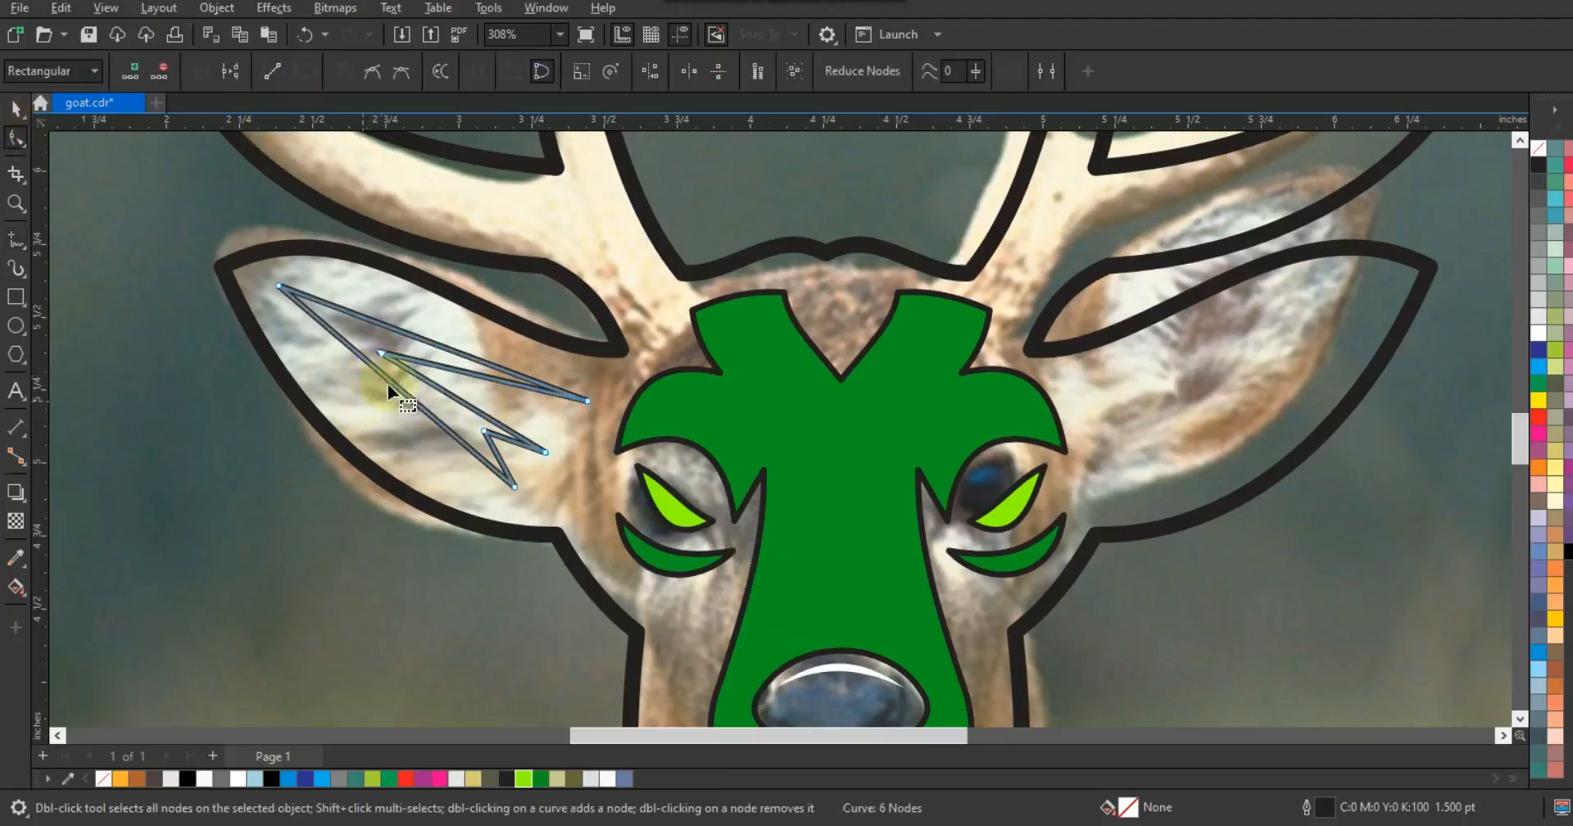
pyautogui.moveTo(388, 385); pyautogui.dragTo(363, 420)
pyautogui.moveTo(378, 320); pyautogui.dragTo(381, 244)
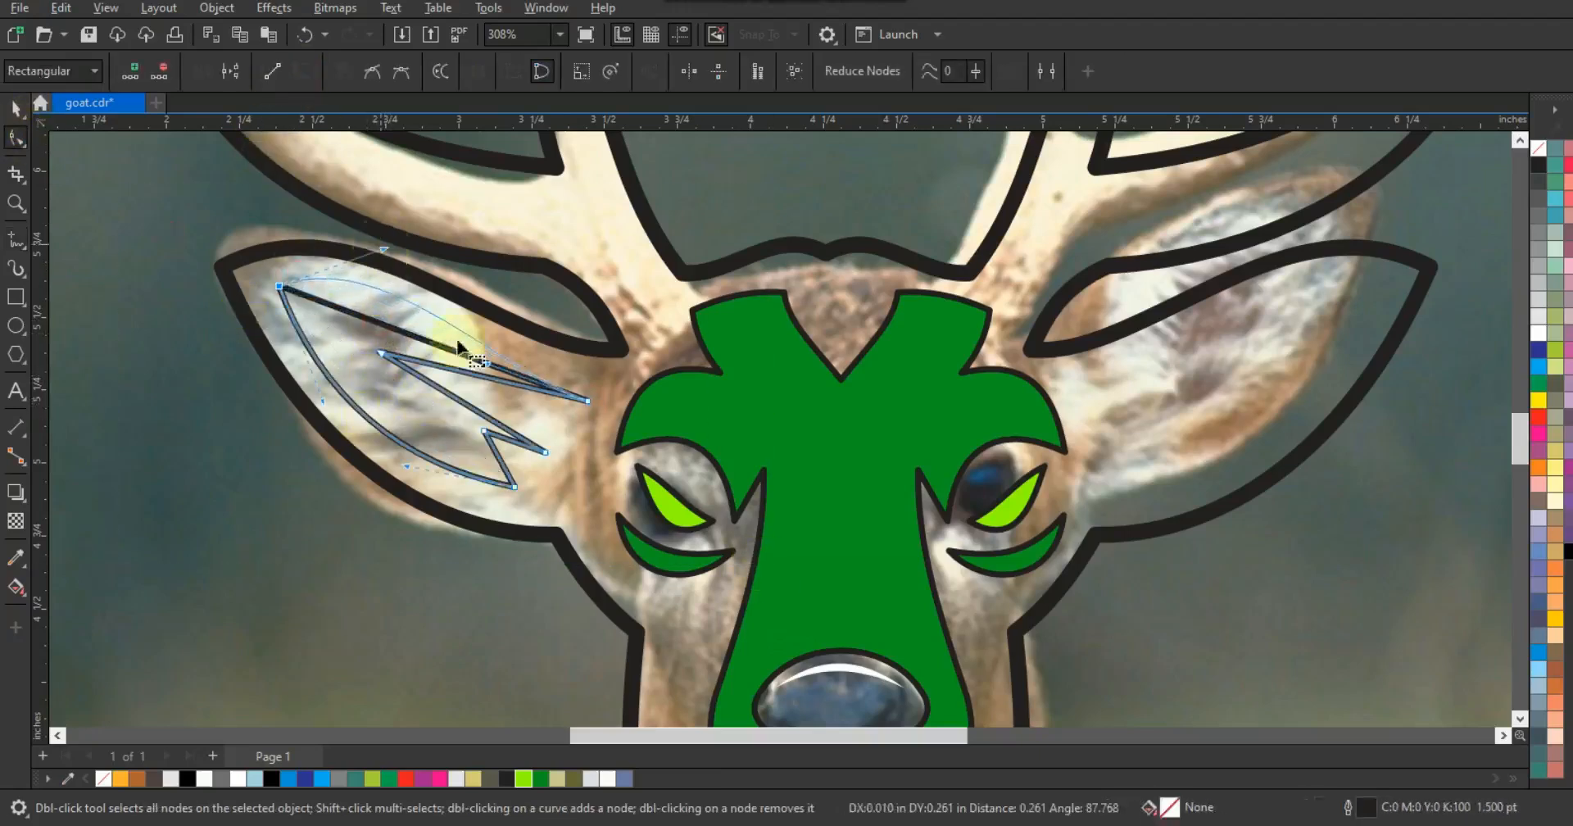
pyautogui.moveTo(481, 376); pyautogui.dragTo(504, 448)
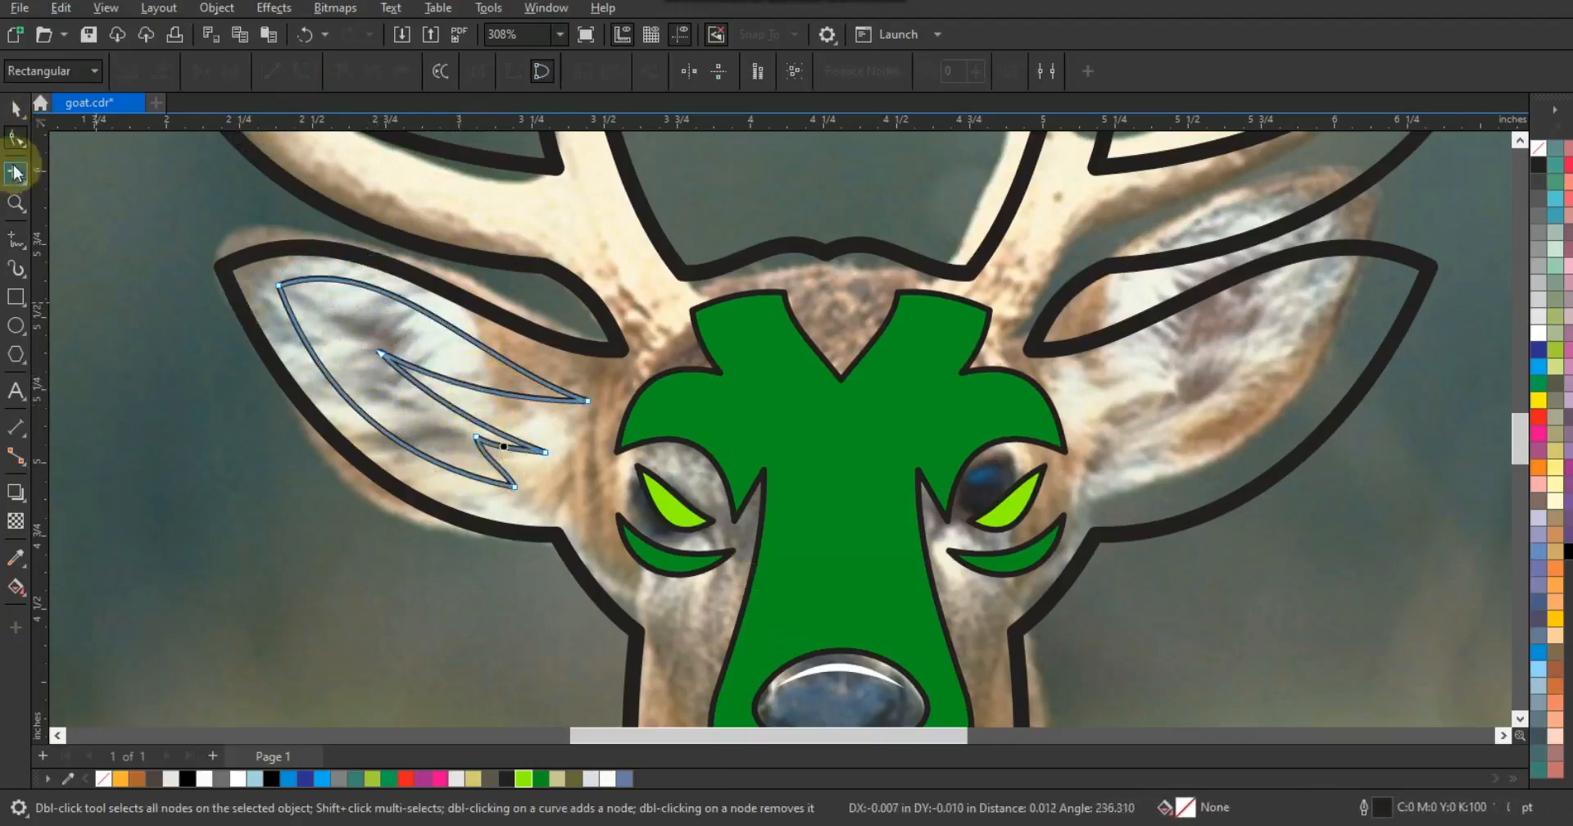
# Step: Fill the inner-ear shape with dark green and mirror a copy horizontally into the other ear
pyautogui.click(15, 108)
pyautogui.click(540, 778)
pyautogui.press('F3')
pyautogui.moveTo(333, 393); pyautogui.dragTo(816, 383)
# Step: Align the two inner-ear shapes level with each other, weld them, and centre them horizontally on the head outline
pyautogui.keyDown('shift'); pyautogui.click(452, 385); pyautogui.keyUp('shift')
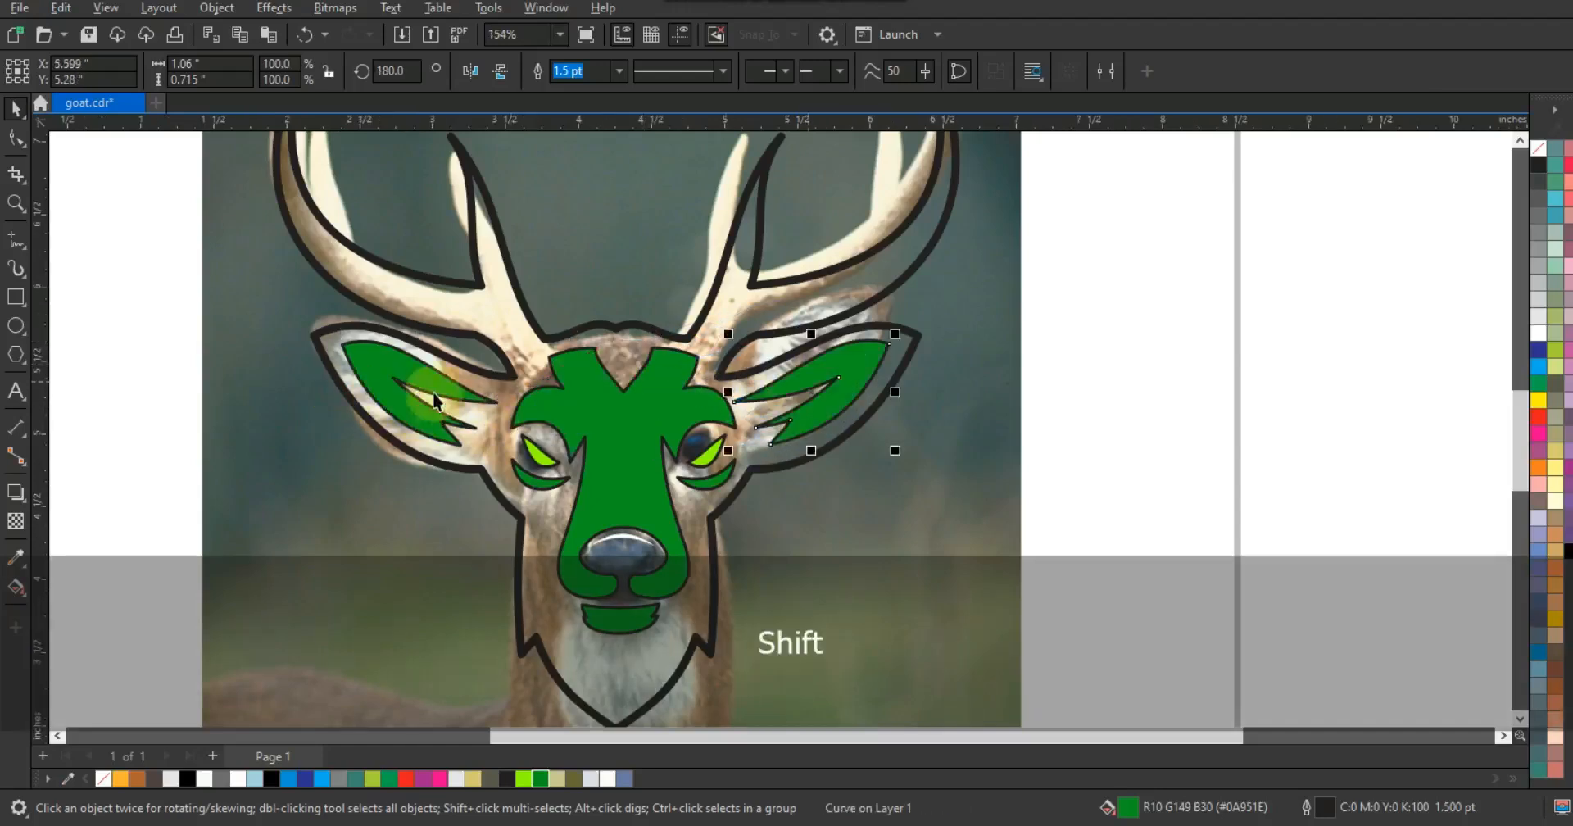
pyautogui.press('e')
pyautogui.click(580, 72)
pyautogui.keyDown('shift'); pyautogui.click(902, 330); pyautogui.keyUp('shift')
pyautogui.press('c')
pyautogui.click(1171, 433)
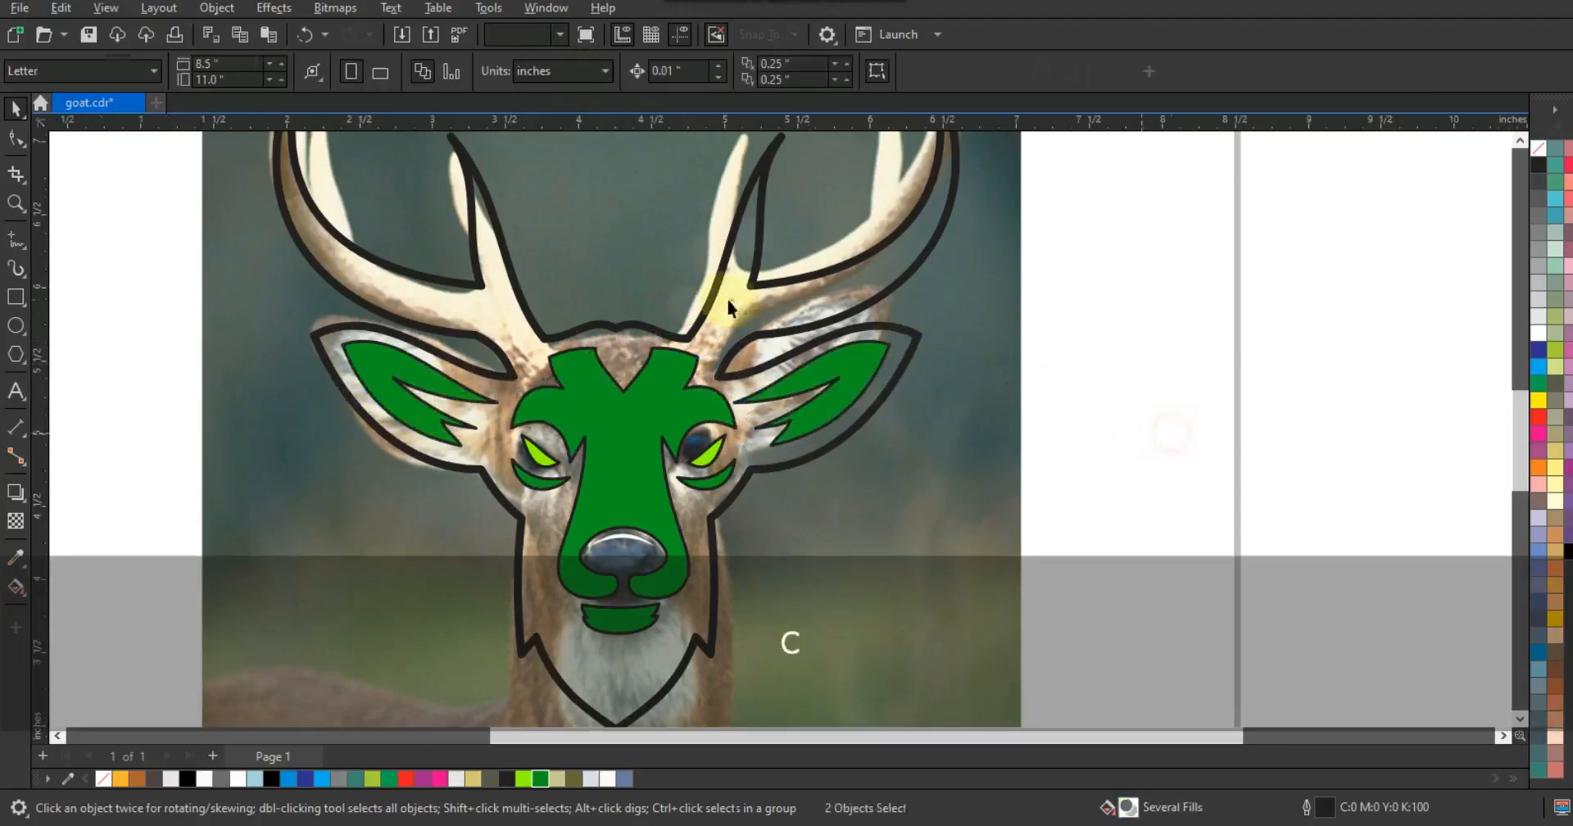
# Step: Move all the traced deer artwork horizontally off the photo onto the blank area beside the page
pyautogui.scroll(-1, 708, 299)
pyautogui.press('Escape')
pyautogui.moveTo(901, 574); pyautogui.dragTo(393, 139)
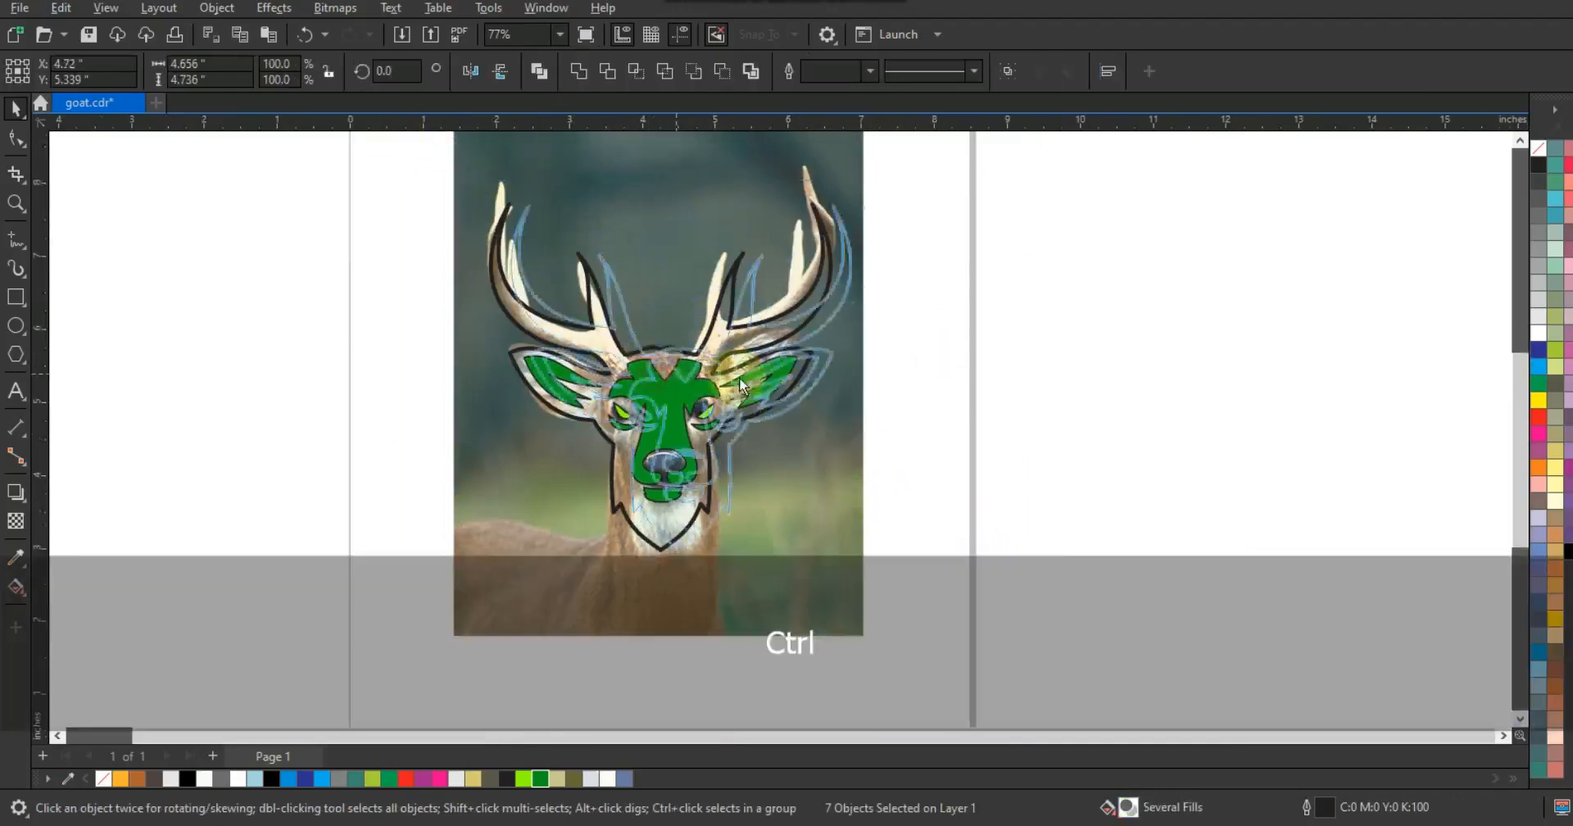
pyautogui.moveTo(663, 377); pyautogui.dragTo(1163, 443)
# Step: Fill the deer's head-and-antlers outline shape with solid black
pyautogui.click(1175, 547)
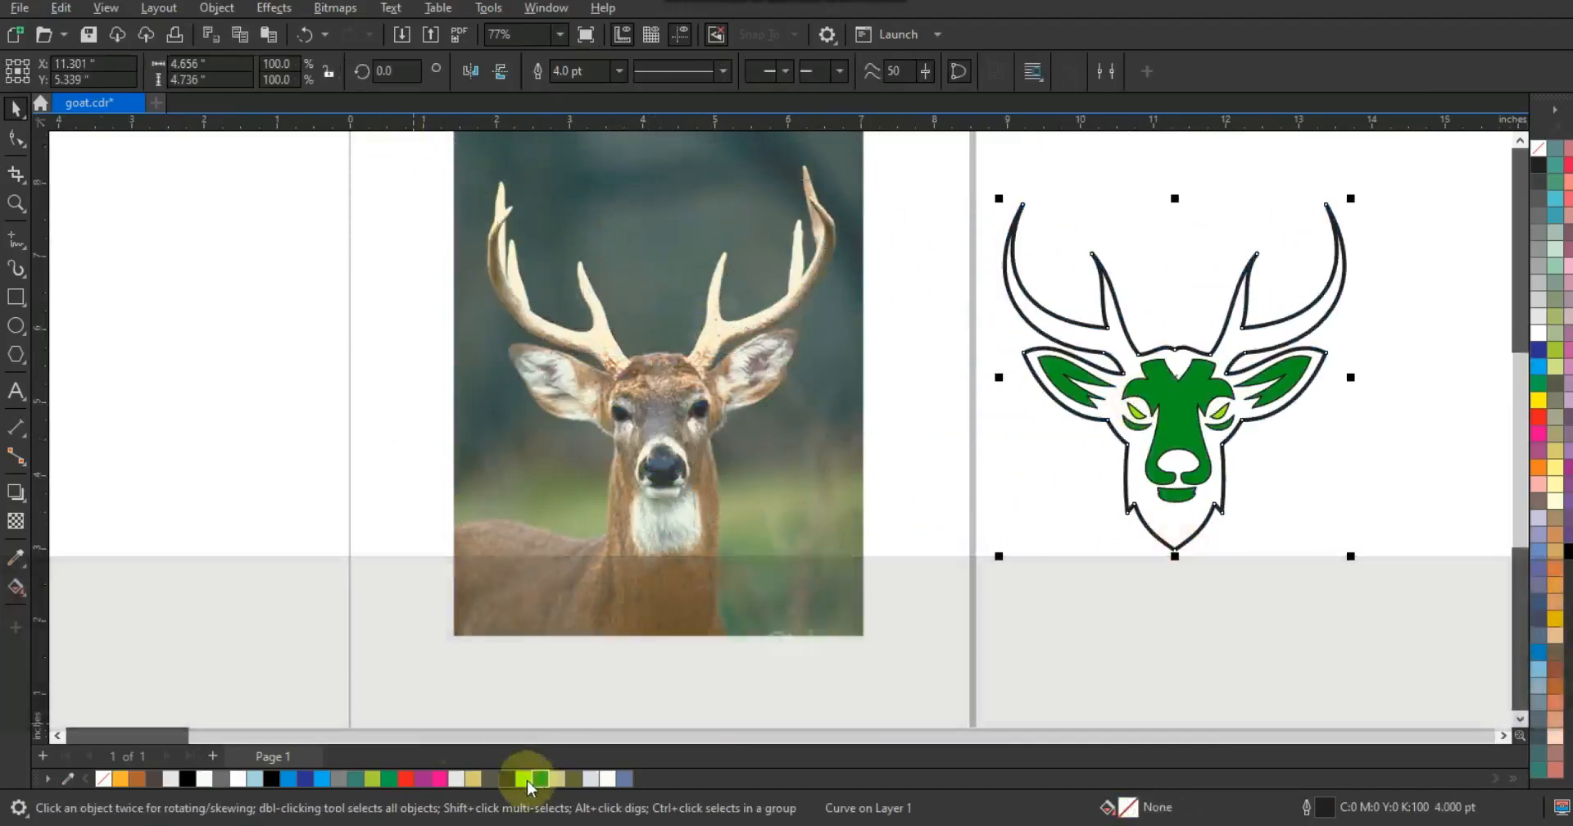
pyautogui.click(270, 779)
pyautogui.rightClick(1539, 150)
pyautogui.click(1518, 164)
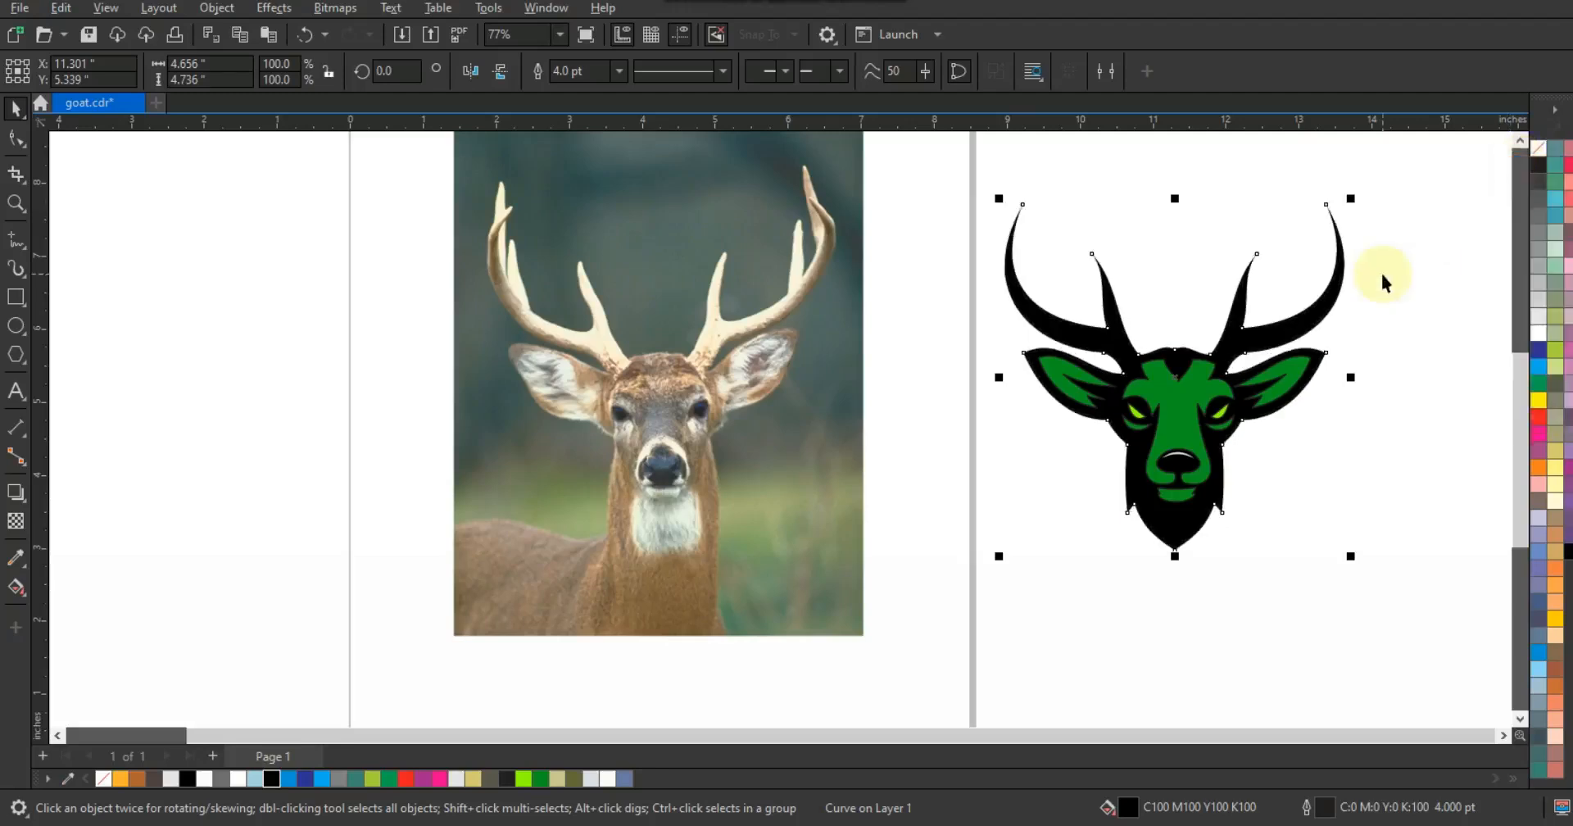
pyautogui.click(1380, 272)
# Step: Recolour the face, inner ears, under-eye crescents and mouth with Banana Yellow
pyautogui.click(1175, 406)
pyautogui.keyDown('shift'); pyautogui.click(1074, 388); pyautogui.keyUp('shift')
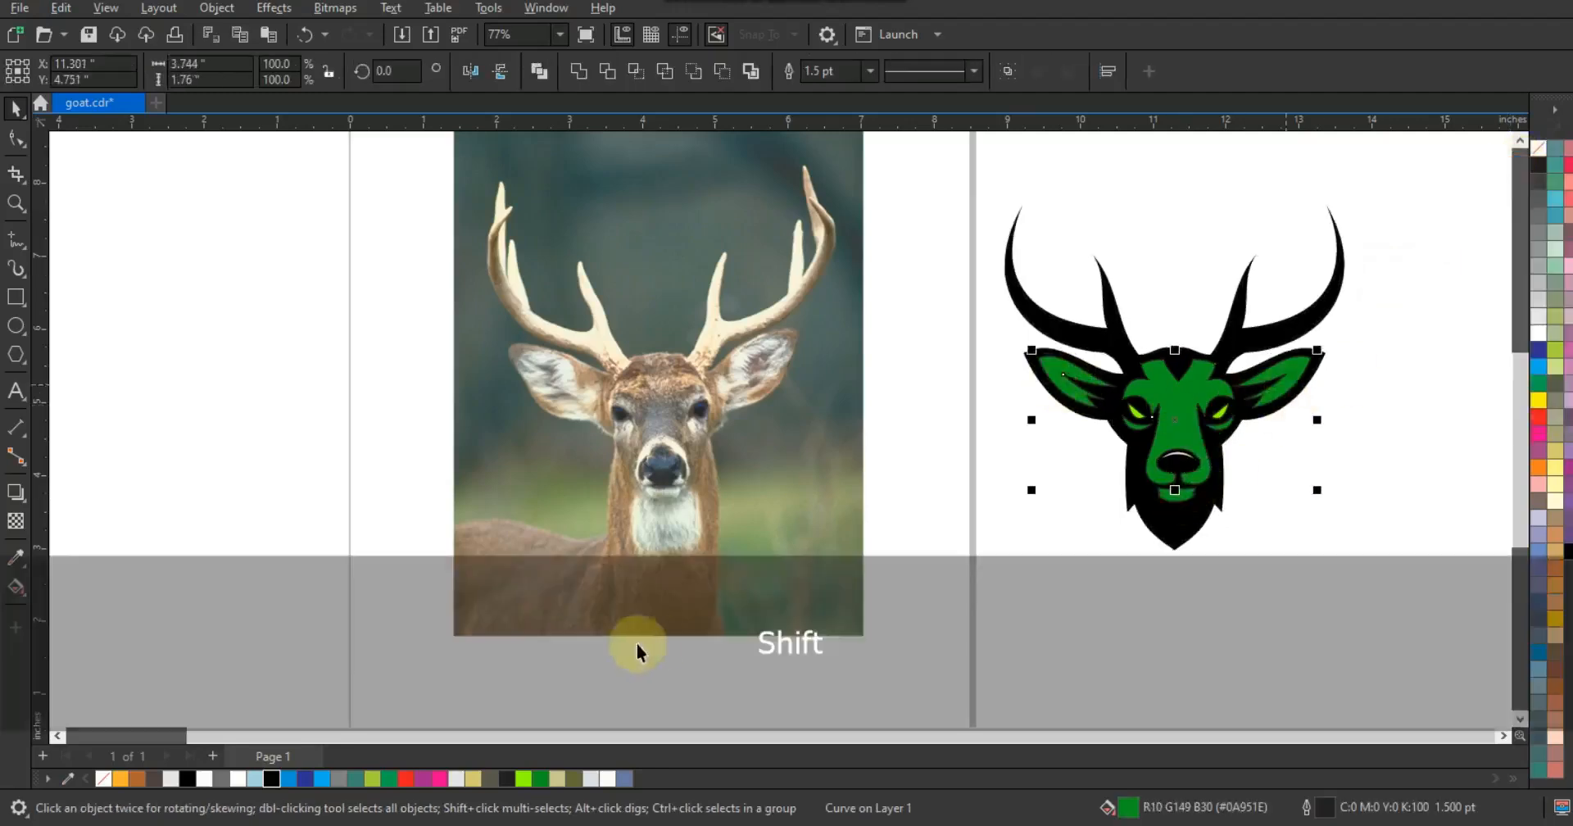
pyautogui.click(473, 779)
pyautogui.click(1270, 579)
pyautogui.click(1177, 495)
pyautogui.keyDown('shift'); pyautogui.click(1222, 425); pyautogui.keyUp('shift')
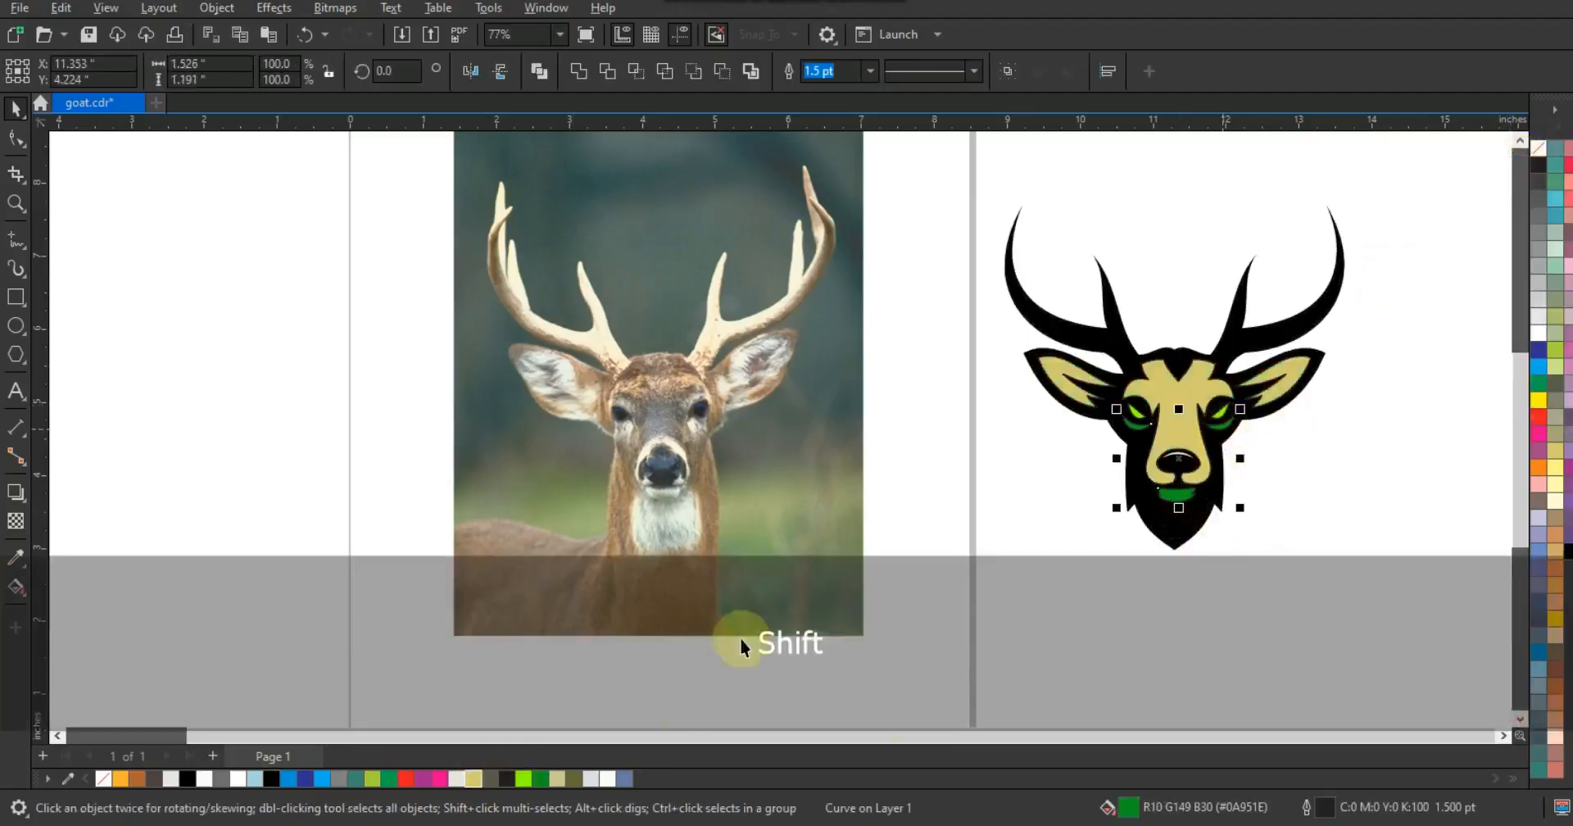
pyautogui.click(474, 778)
pyautogui.click(1317, 541)
# Step: Centre the face, mouth and nose highlight horizontally on the black head shape
pyautogui.moveTo(1398, 590); pyautogui.dragTo(944, 189)
pyautogui.hotkey('shift', 'F2')
pyautogui.press('Escape')
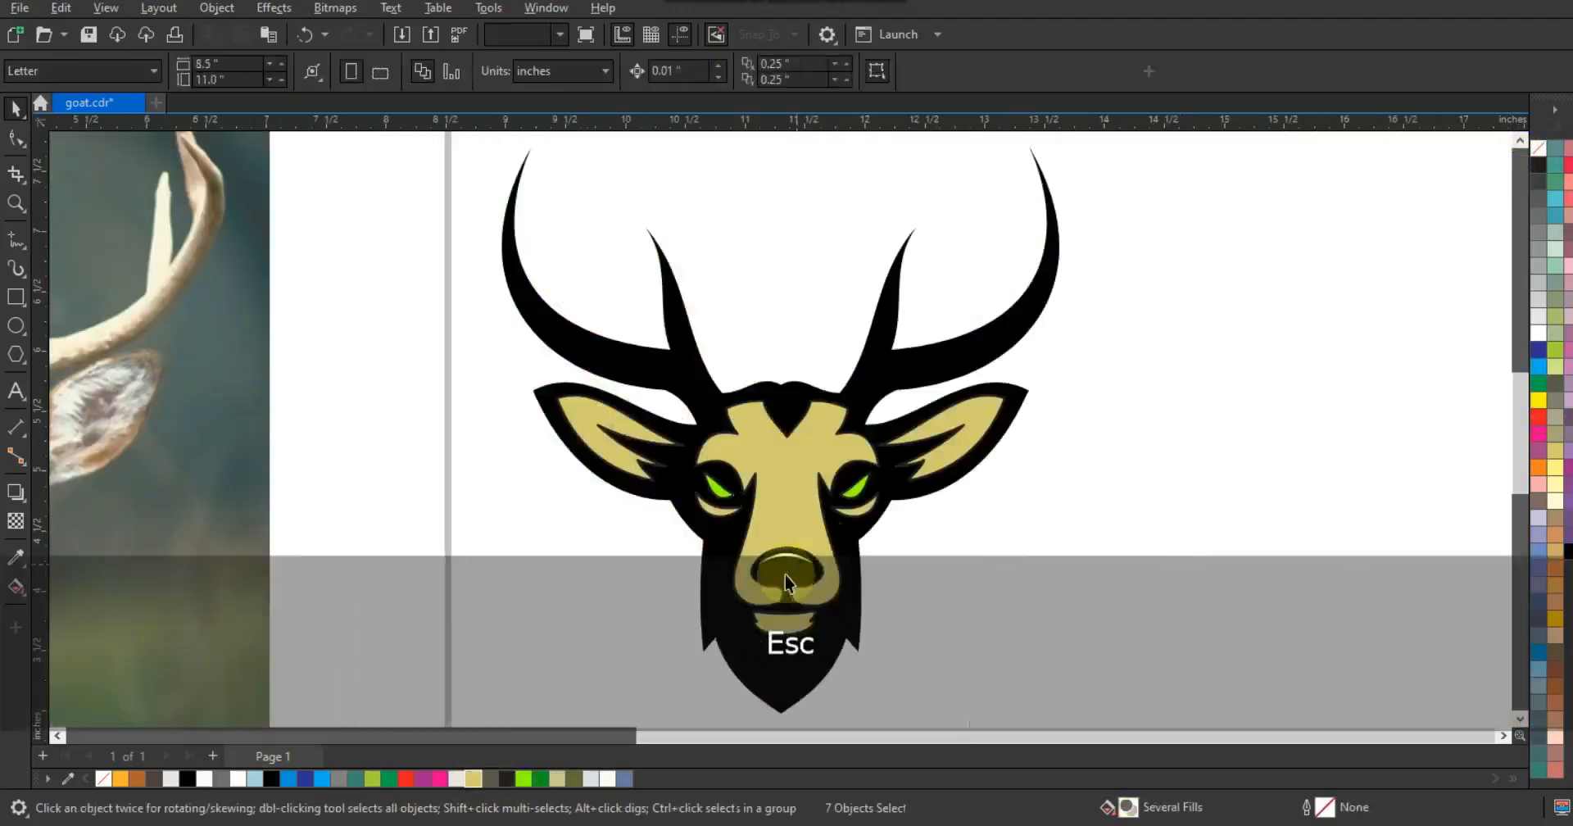
pyautogui.click(801, 574)
pyautogui.click(805, 619)
pyautogui.keyDown('shift'); pyautogui.click(824, 581); pyautogui.keyUp('shift')
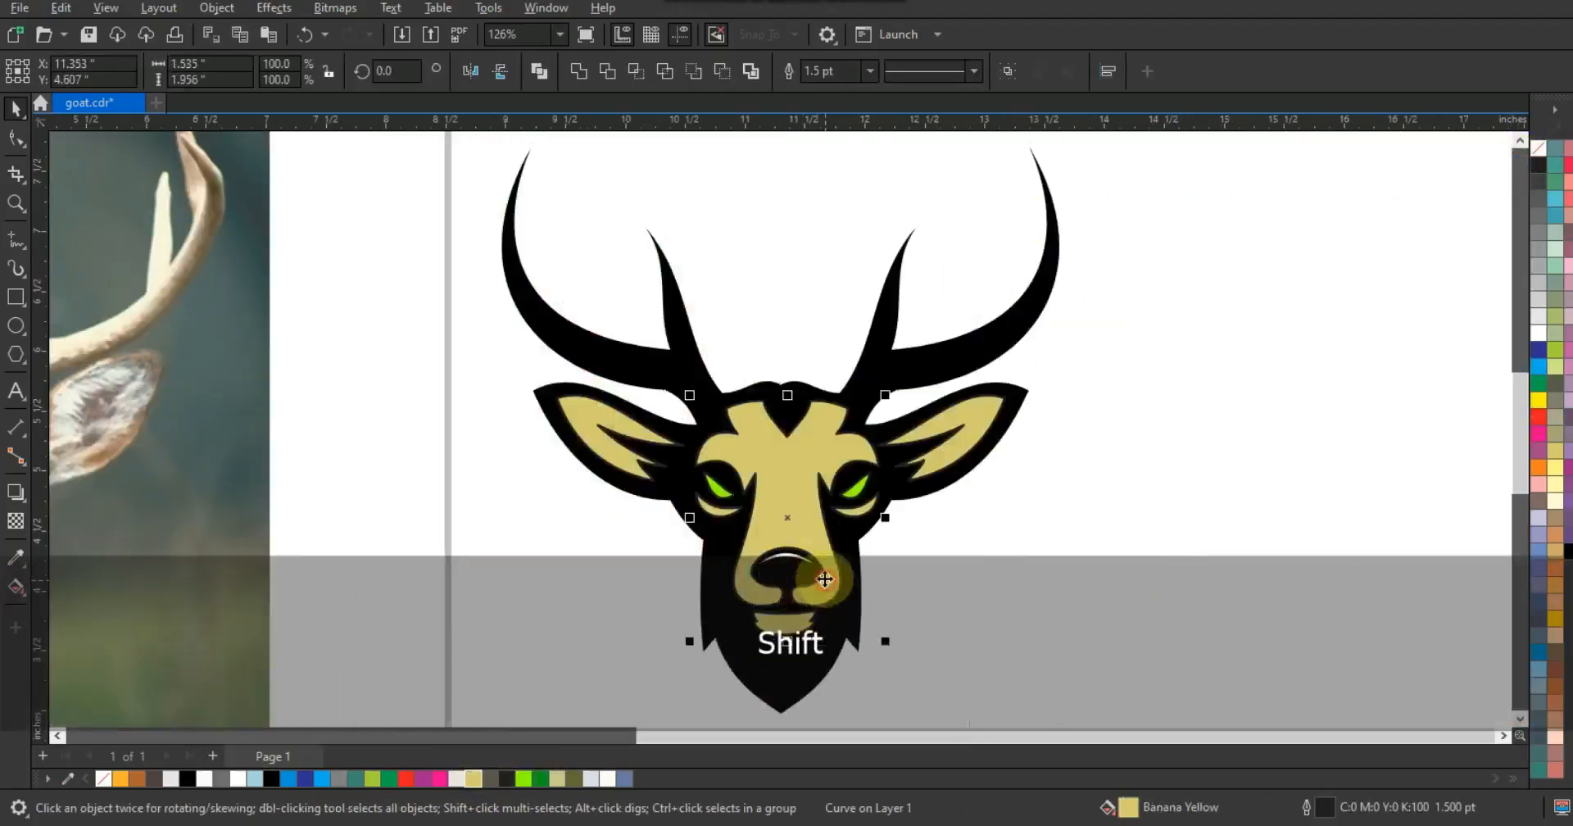
pyautogui.keyDown('shift'); pyautogui.click(851, 581); pyautogui.keyUp('shift')
pyautogui.press('c')
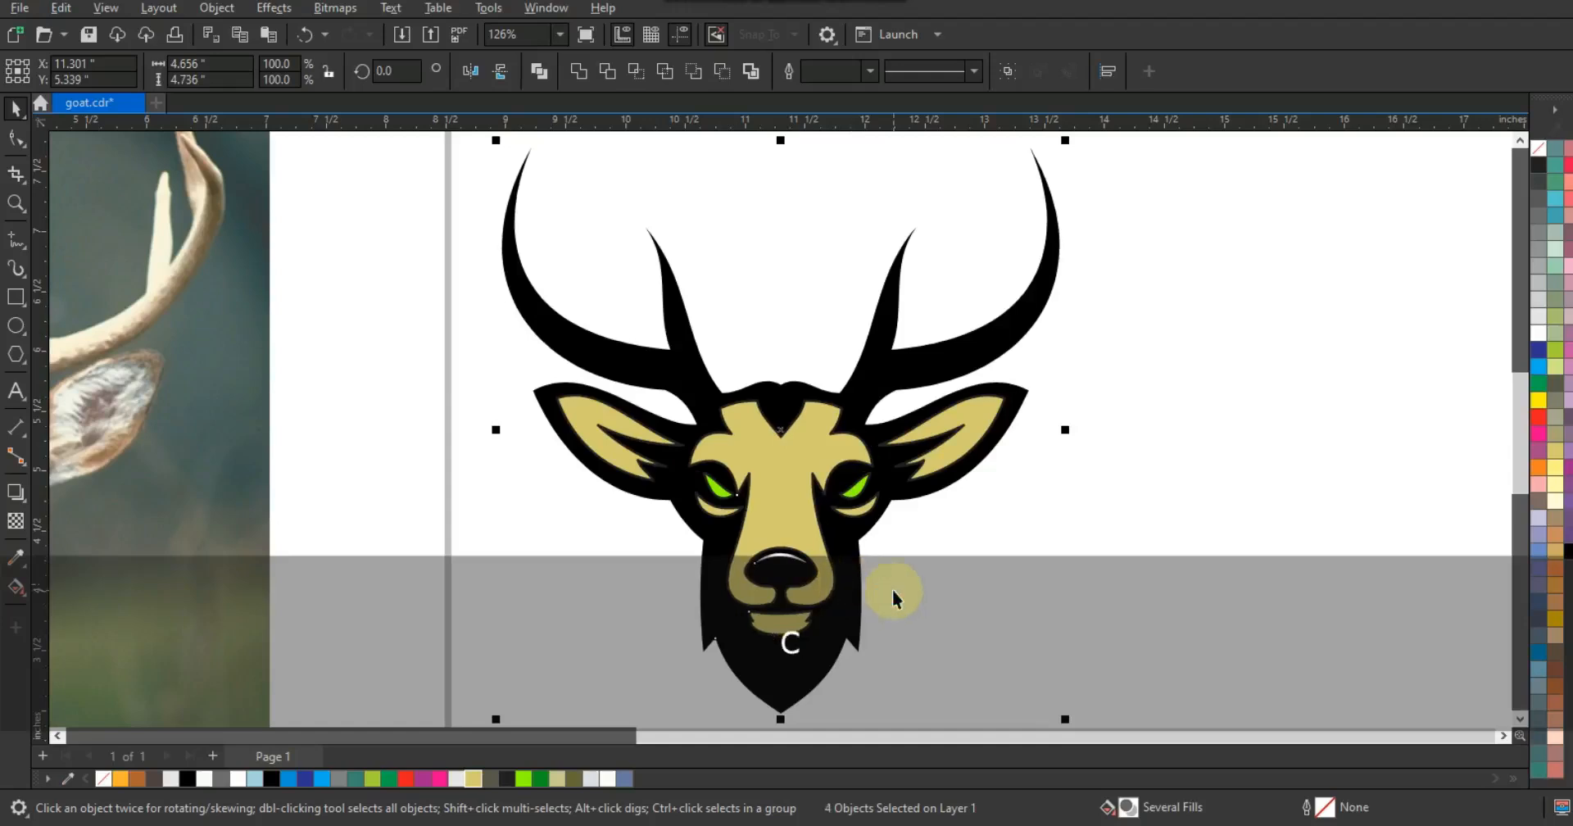
# Step: Group the eyes with their under-eye crescents and centre the group horizontally on the black head shape
pyautogui.moveTo(914, 567); pyautogui.dragTo(688, 463)
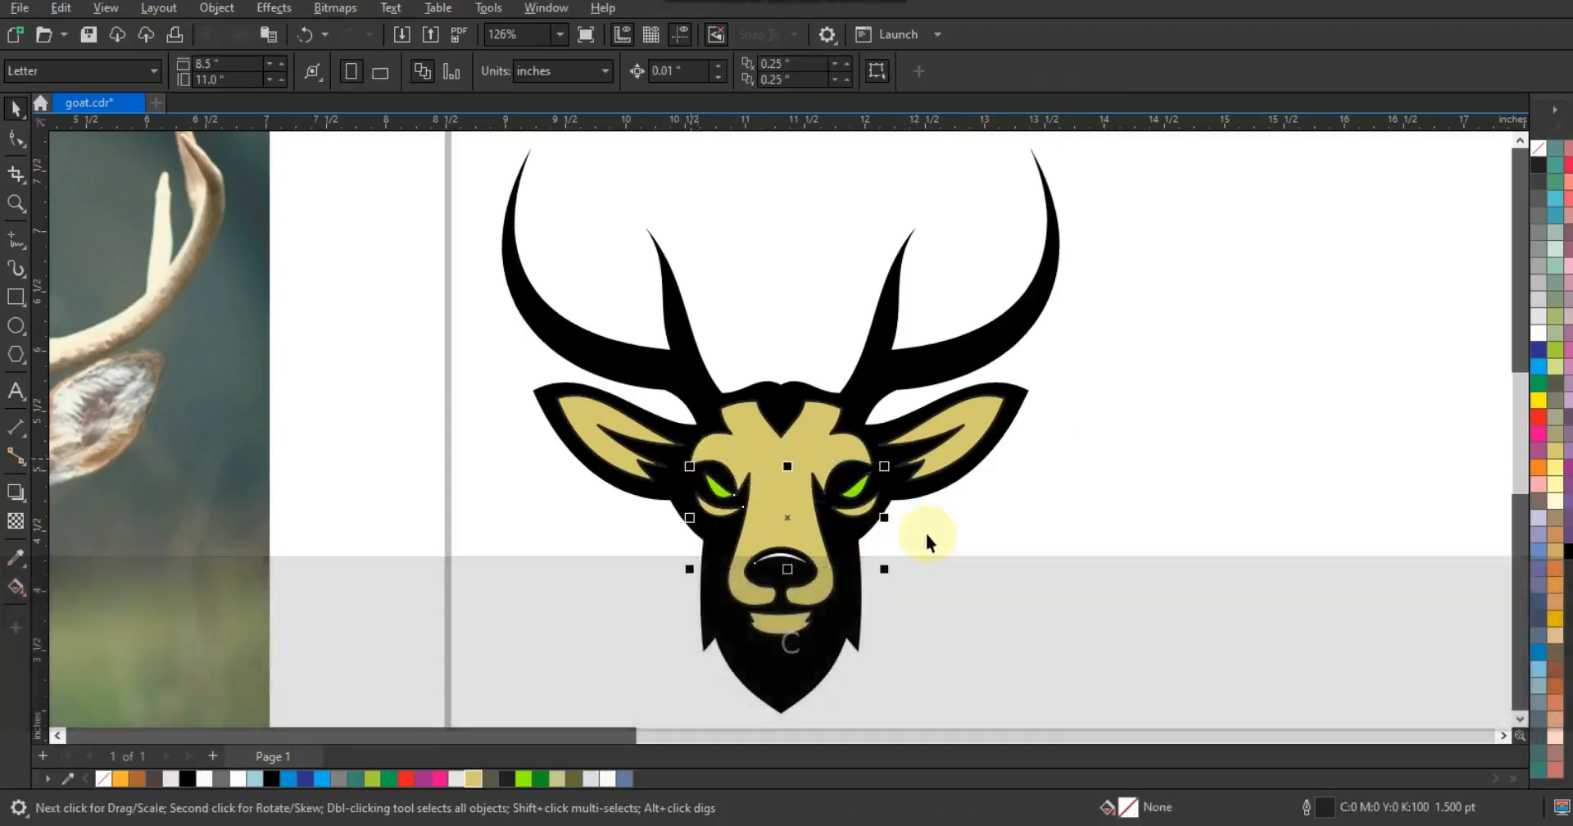
pyautogui.keyDown('shift'); pyautogui.click(780, 557); pyautogui.keyUp('shift')
pyautogui.hotkey('ctrl', 'g')
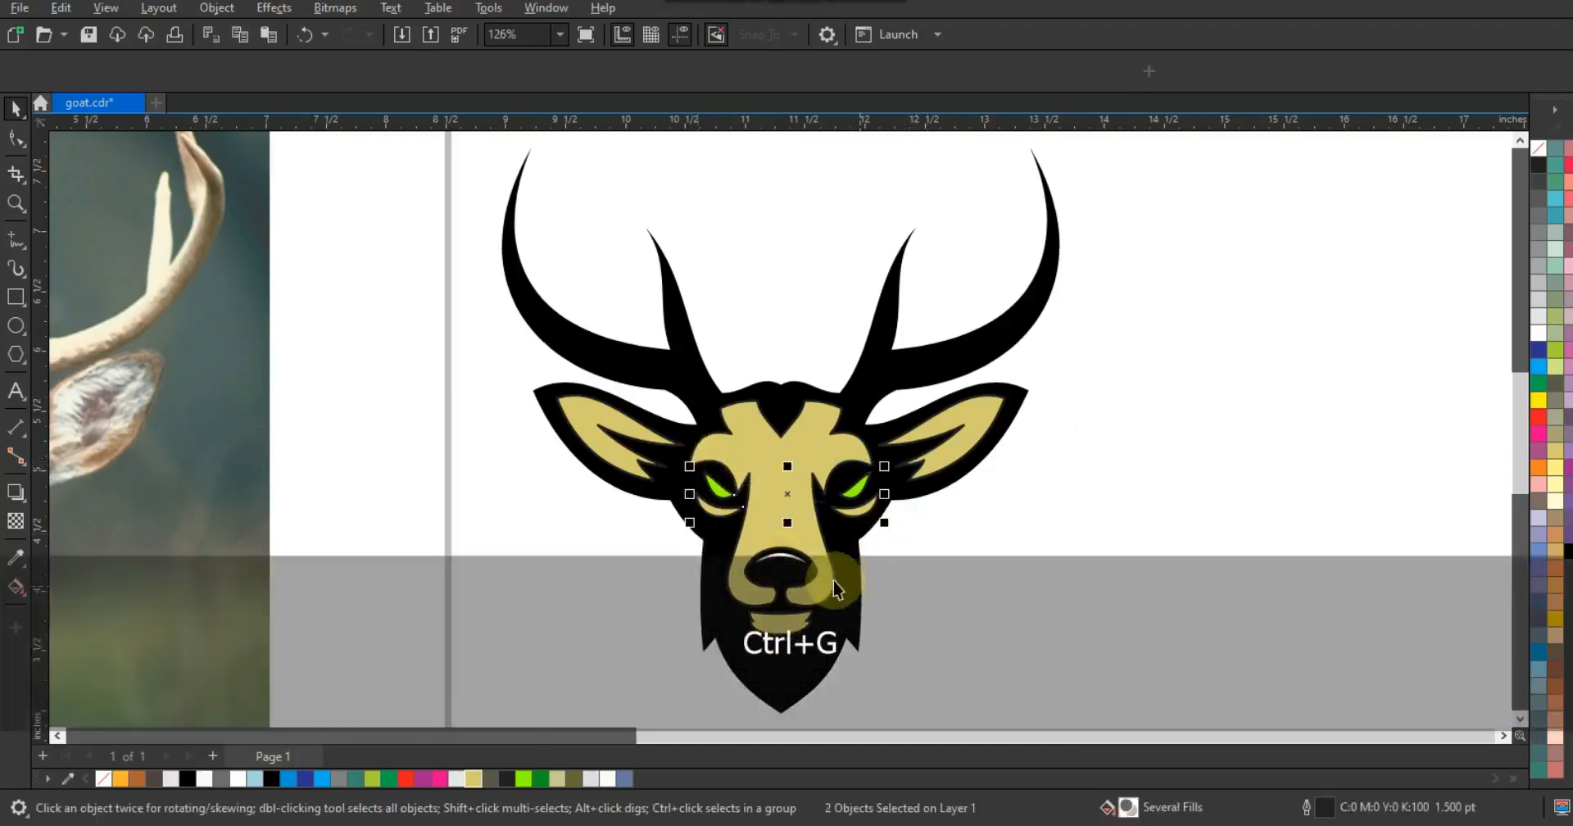
pyautogui.keyDown('shift'); pyautogui.click(832, 581); pyautogui.keyUp('shift')
pyautogui.press('c')
pyautogui.click(928, 586)
pyautogui.click(844, 514)
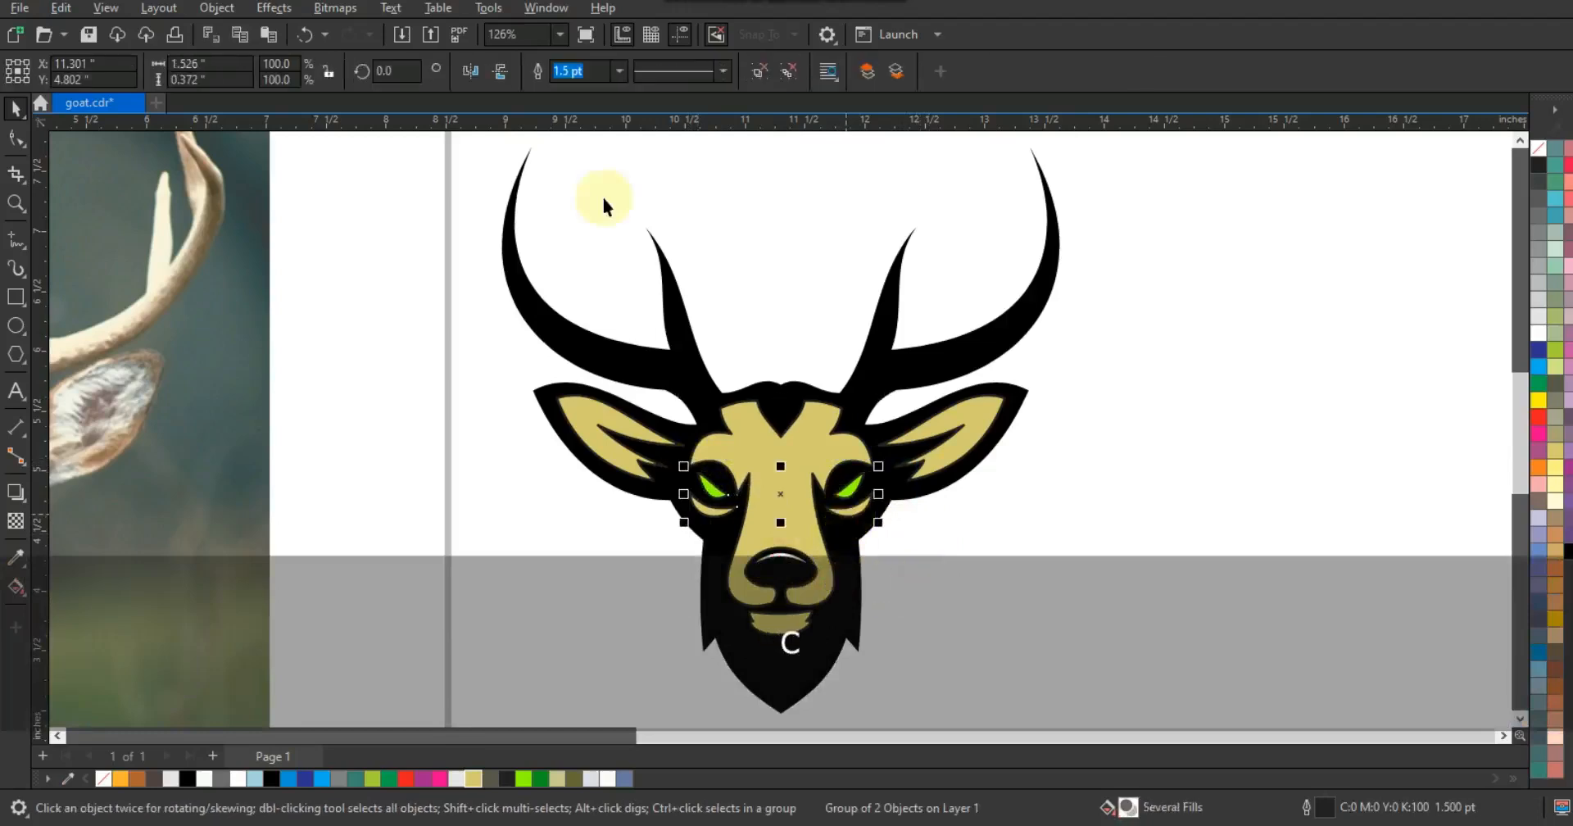
pyautogui.click(1165, 385)
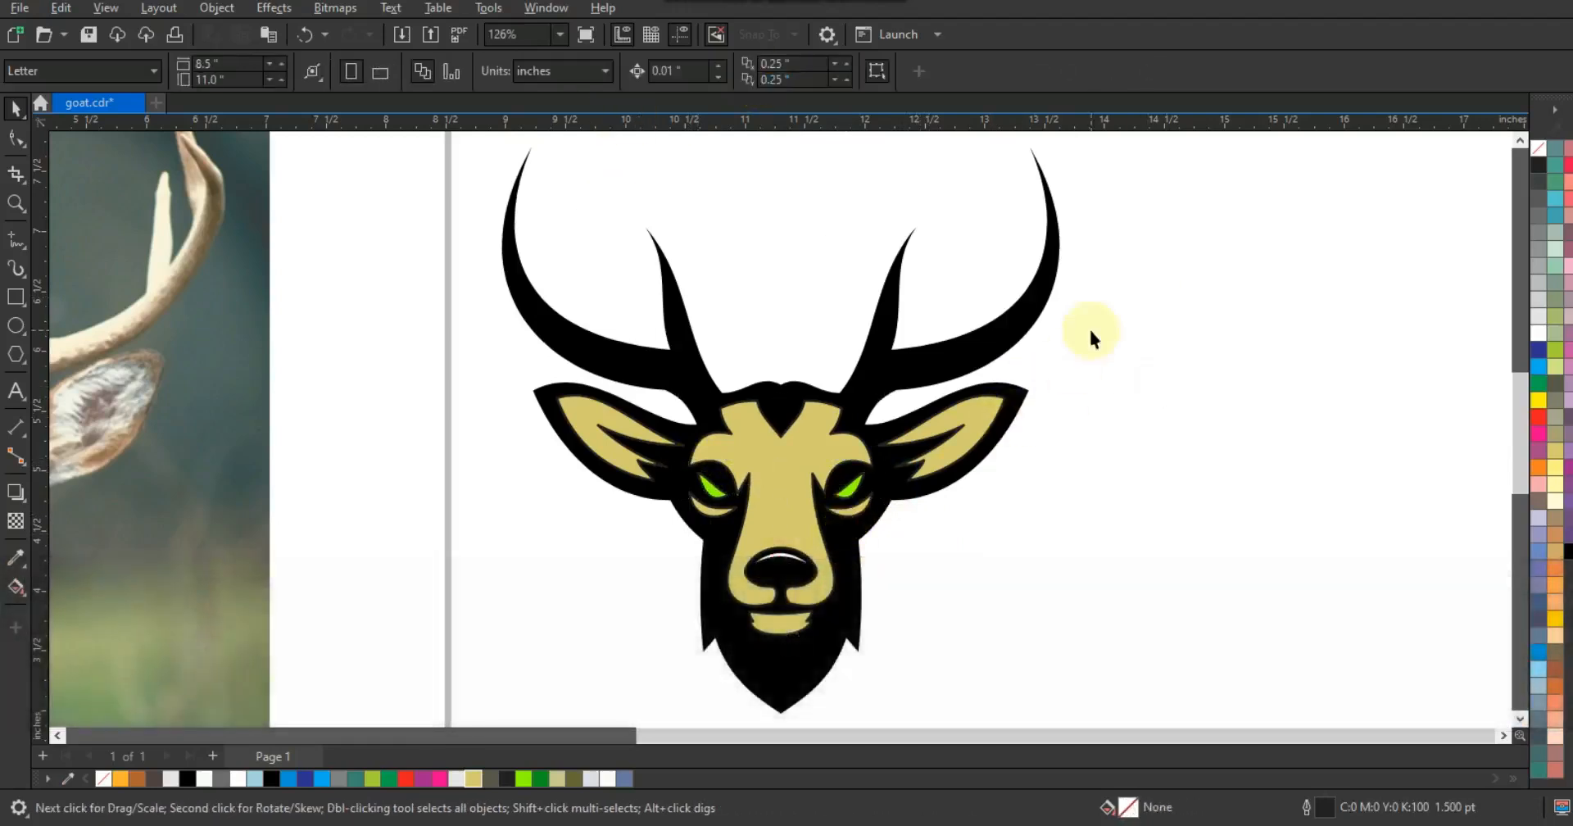
# Step: Draw a straight diagonal line about 0.32 by 0.26 inch across the left antler's base and outline it red
pyautogui.scroll(-1, 882, 482)
pyautogui.press('z')
pyautogui.moveTo(645, 288); pyautogui.dragTo(1065, 583)
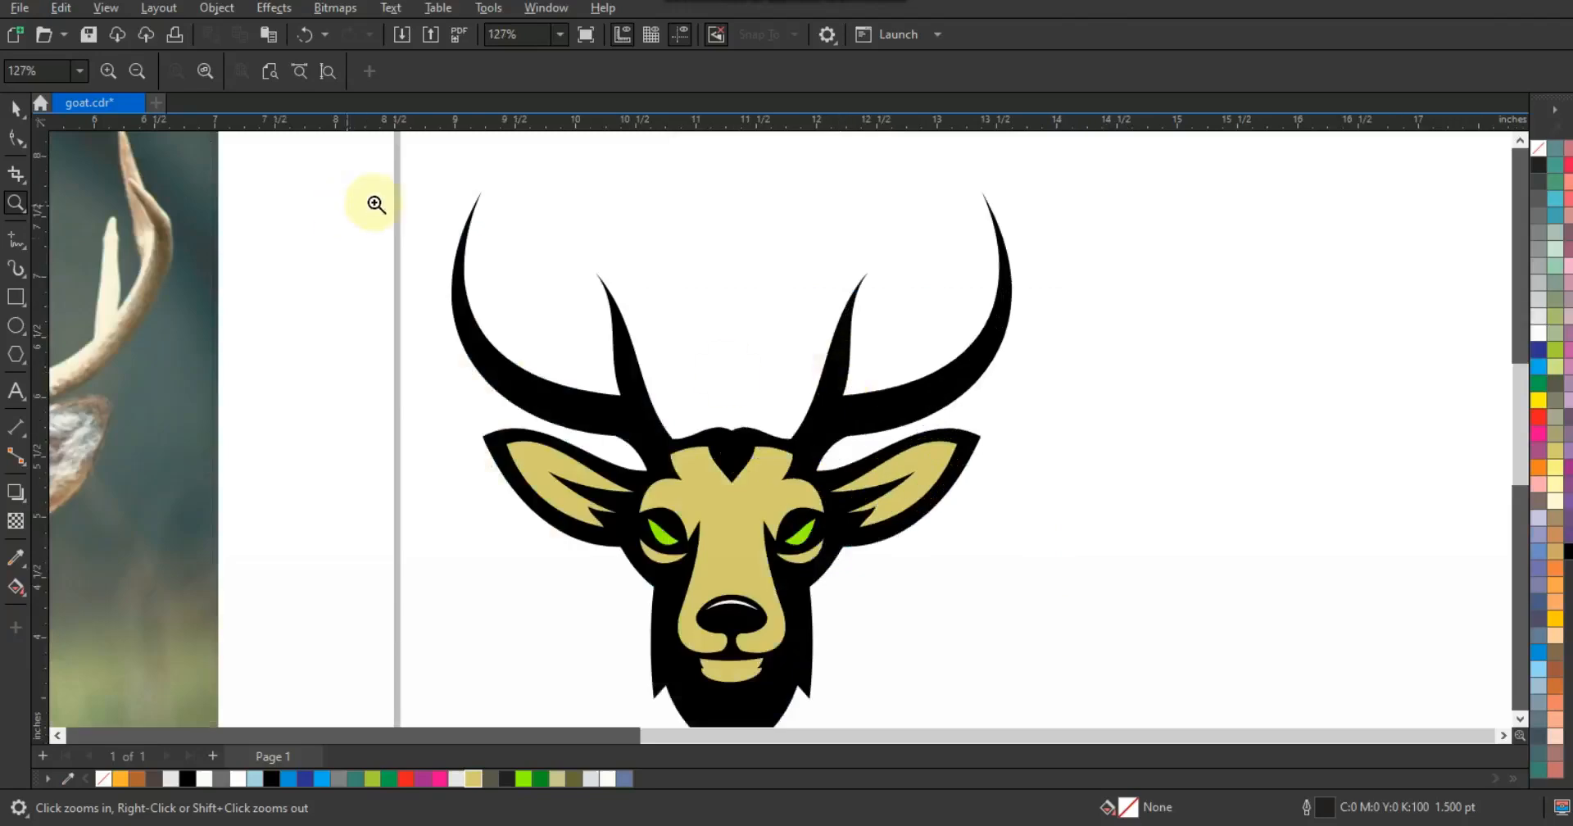
pyautogui.moveTo(997, 497); pyautogui.dragTo(1147, 558)
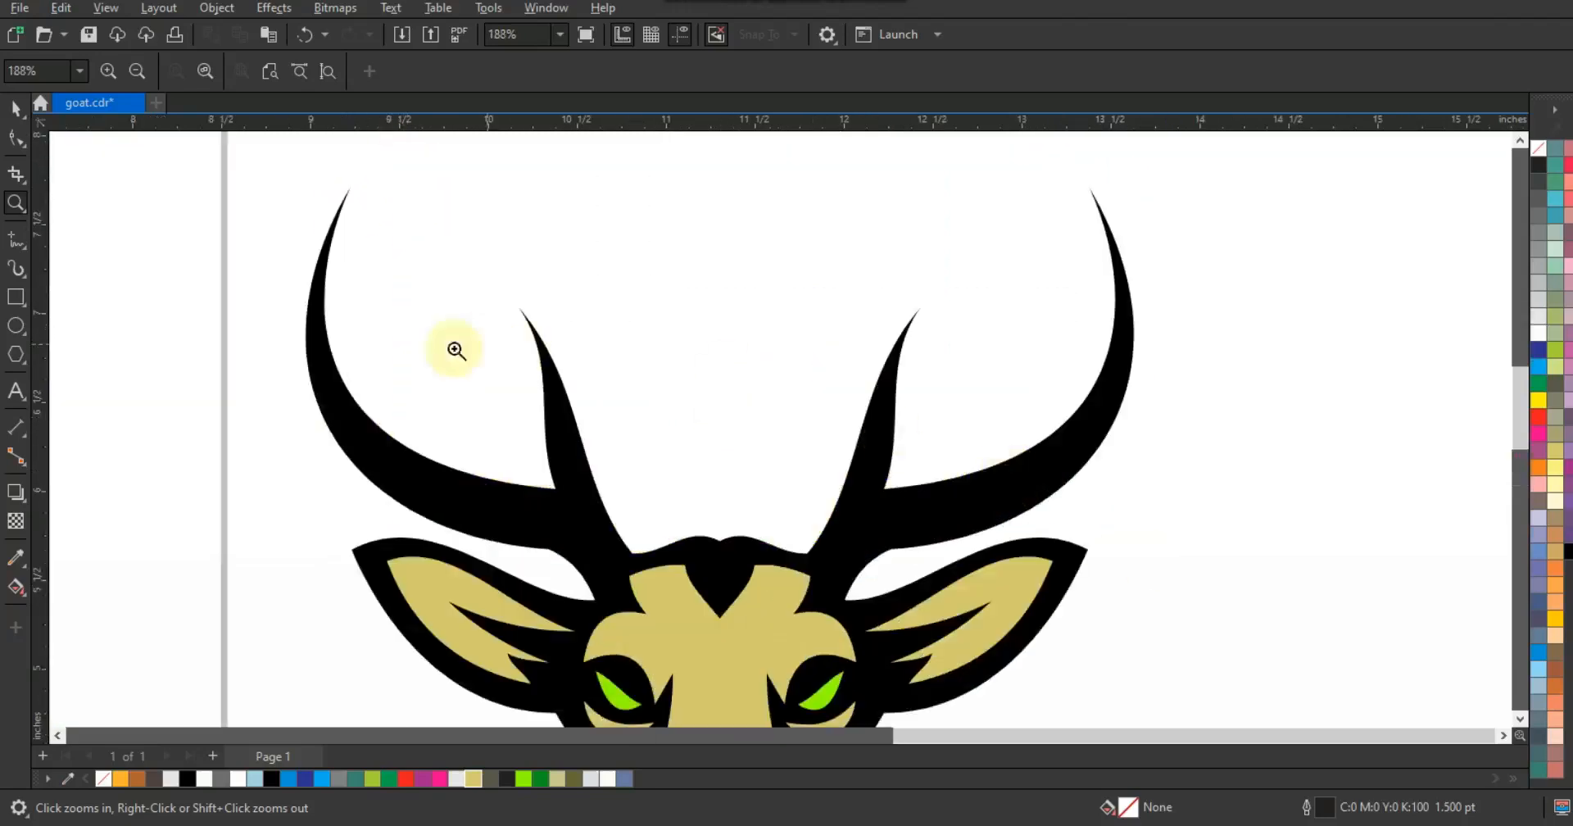
pyautogui.click(16, 239)
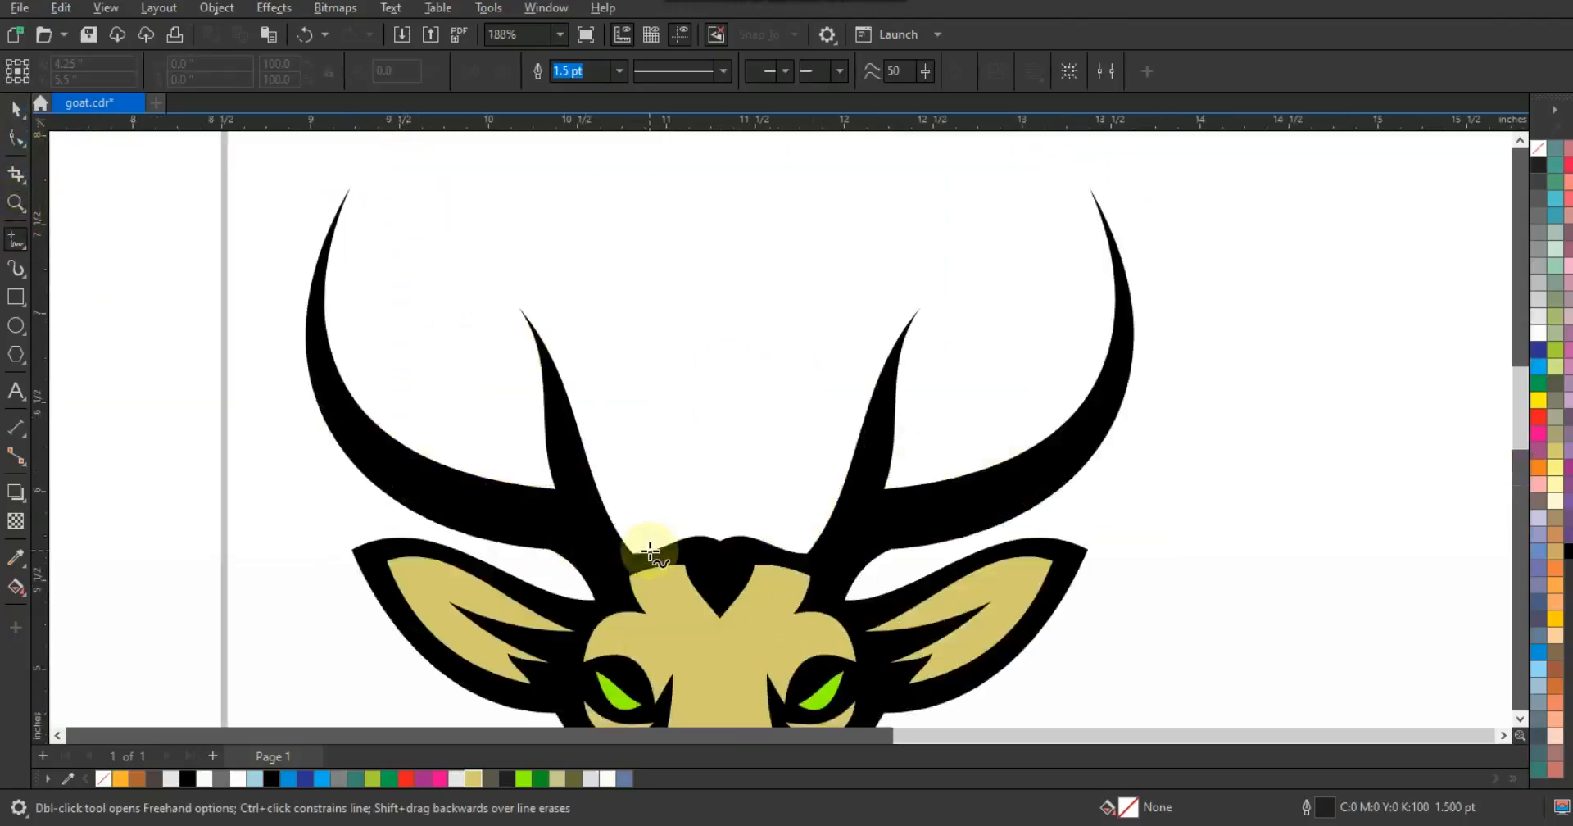
pyautogui.click(584, 592)
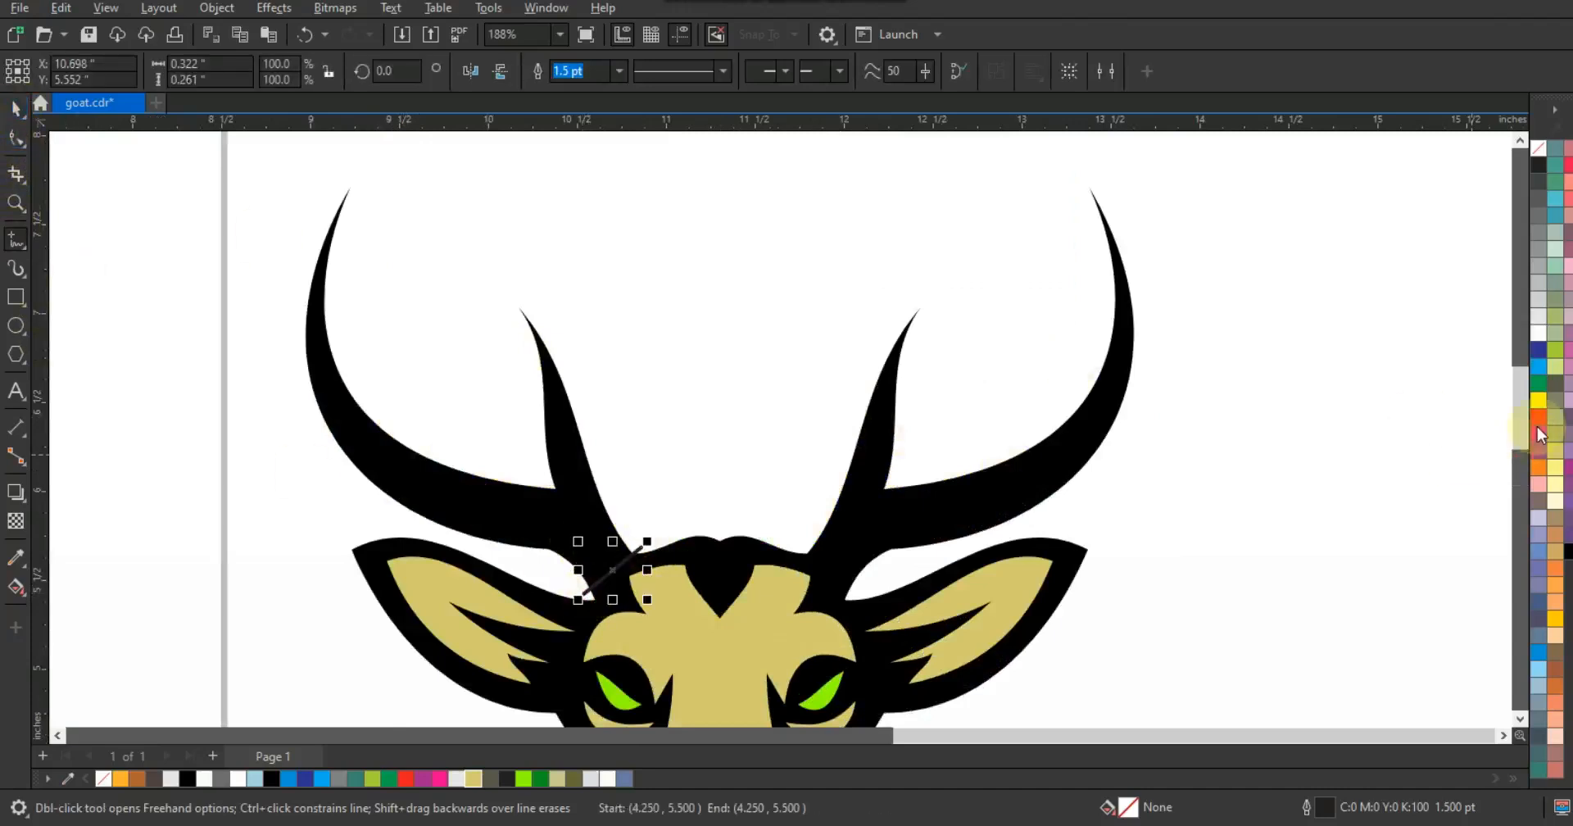
pyautogui.press('space')
pyautogui.rightClick(1538, 426)
pyautogui.click(1490, 443)
pyautogui.press('Escape')
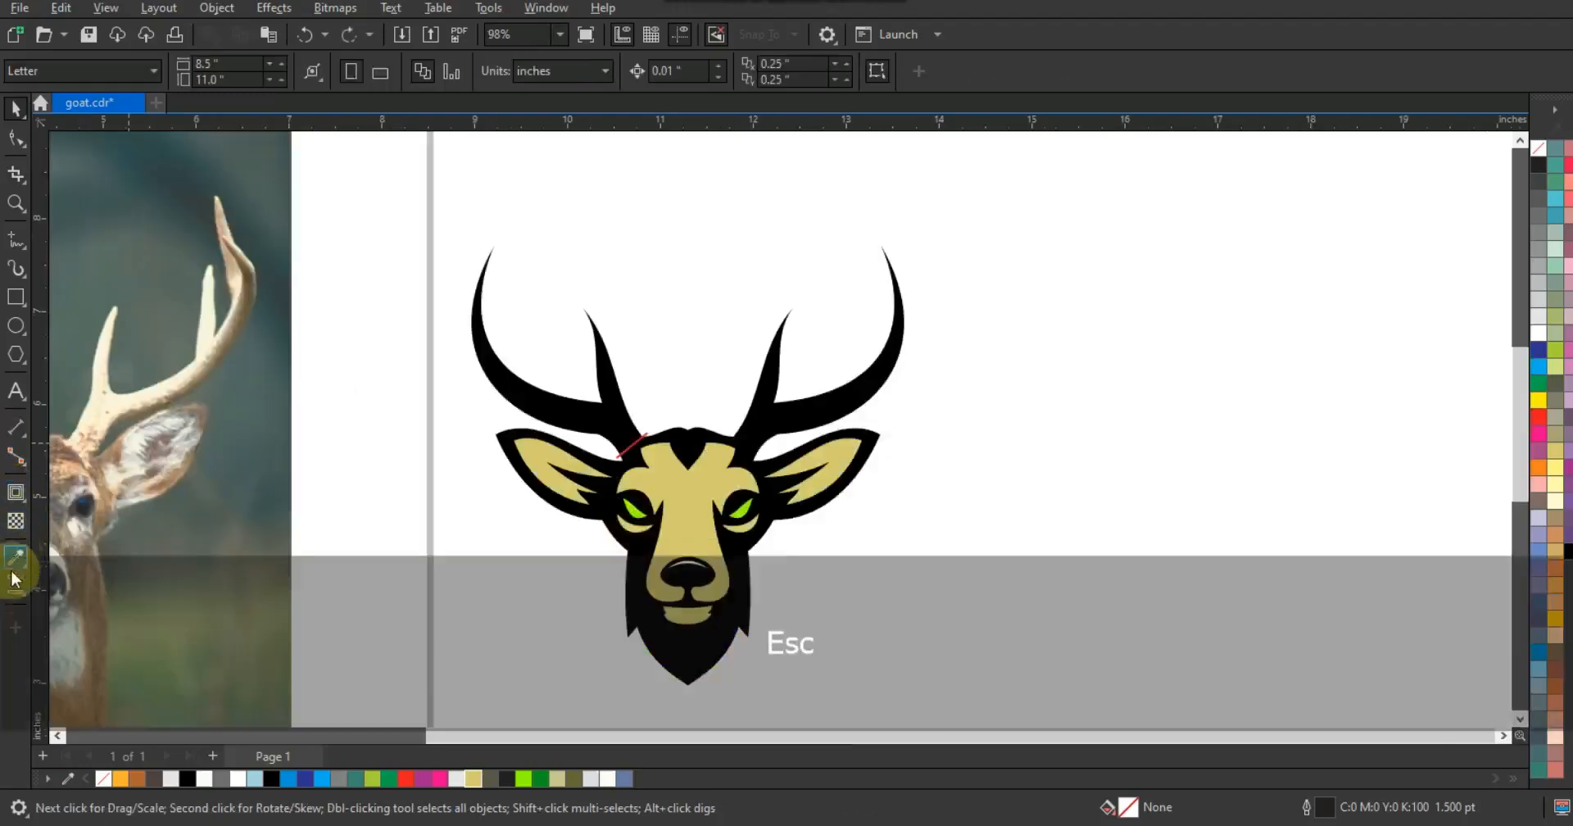
# Step: Create a separate left antler shape with Smart Fill, move it level to the blank area beside the head, and remove its fill
pyautogui.click(15, 587)
pyautogui.click(573, 414)
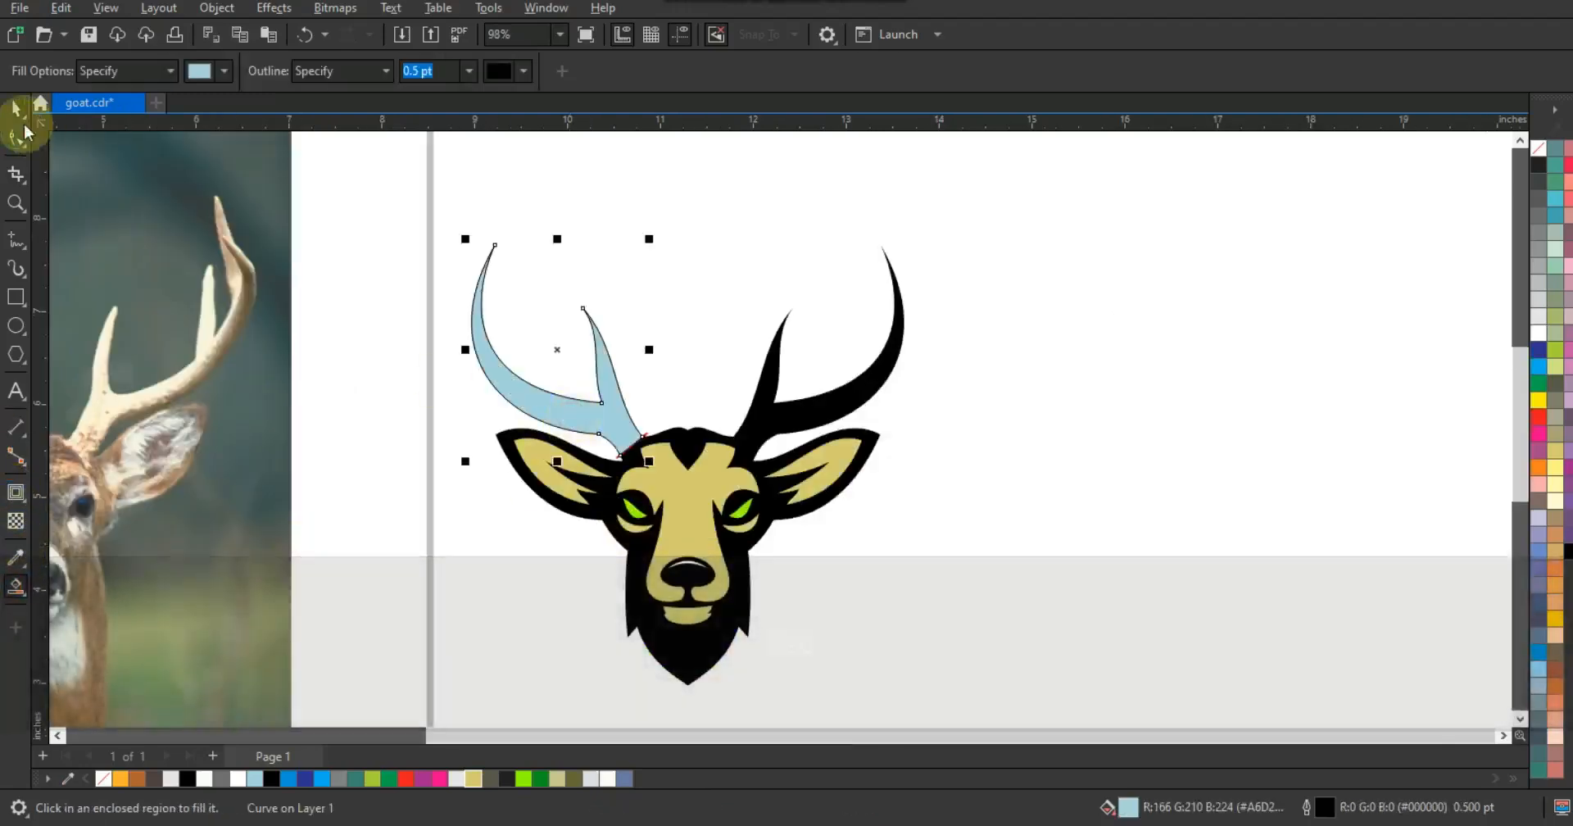
pyautogui.click(16, 109)
pyautogui.moveTo(531, 396); pyautogui.dragTo(1230, 398)
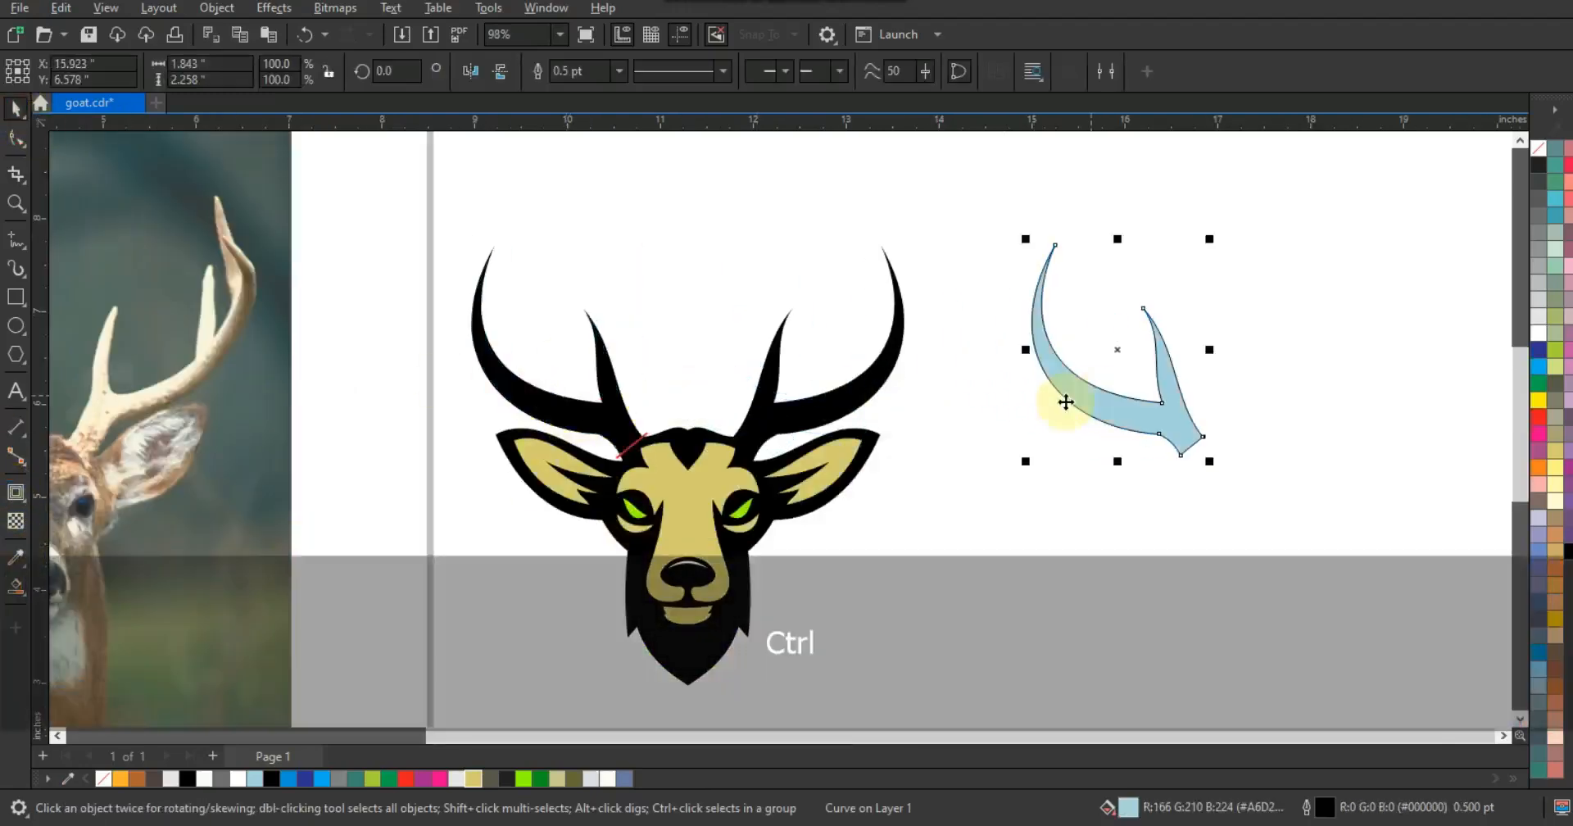
pyautogui.hotkey('shift', 'F2')
pyautogui.click(1539, 153)
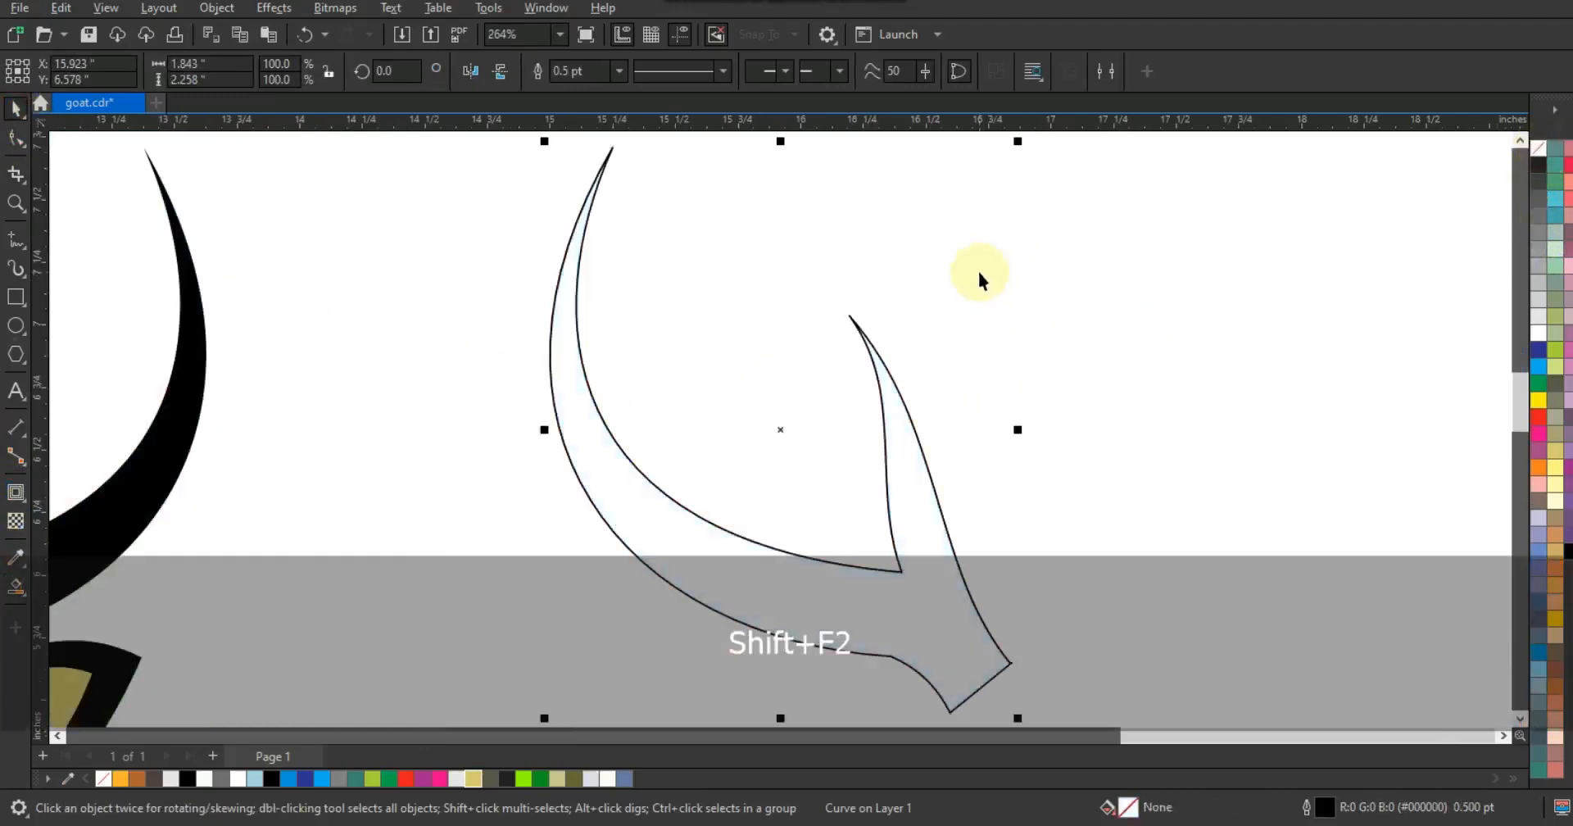
# Step: Add a one-step inward contour of 0.074 inch to the separate antler shape and break the contour apart
pyautogui.click(26, 503)
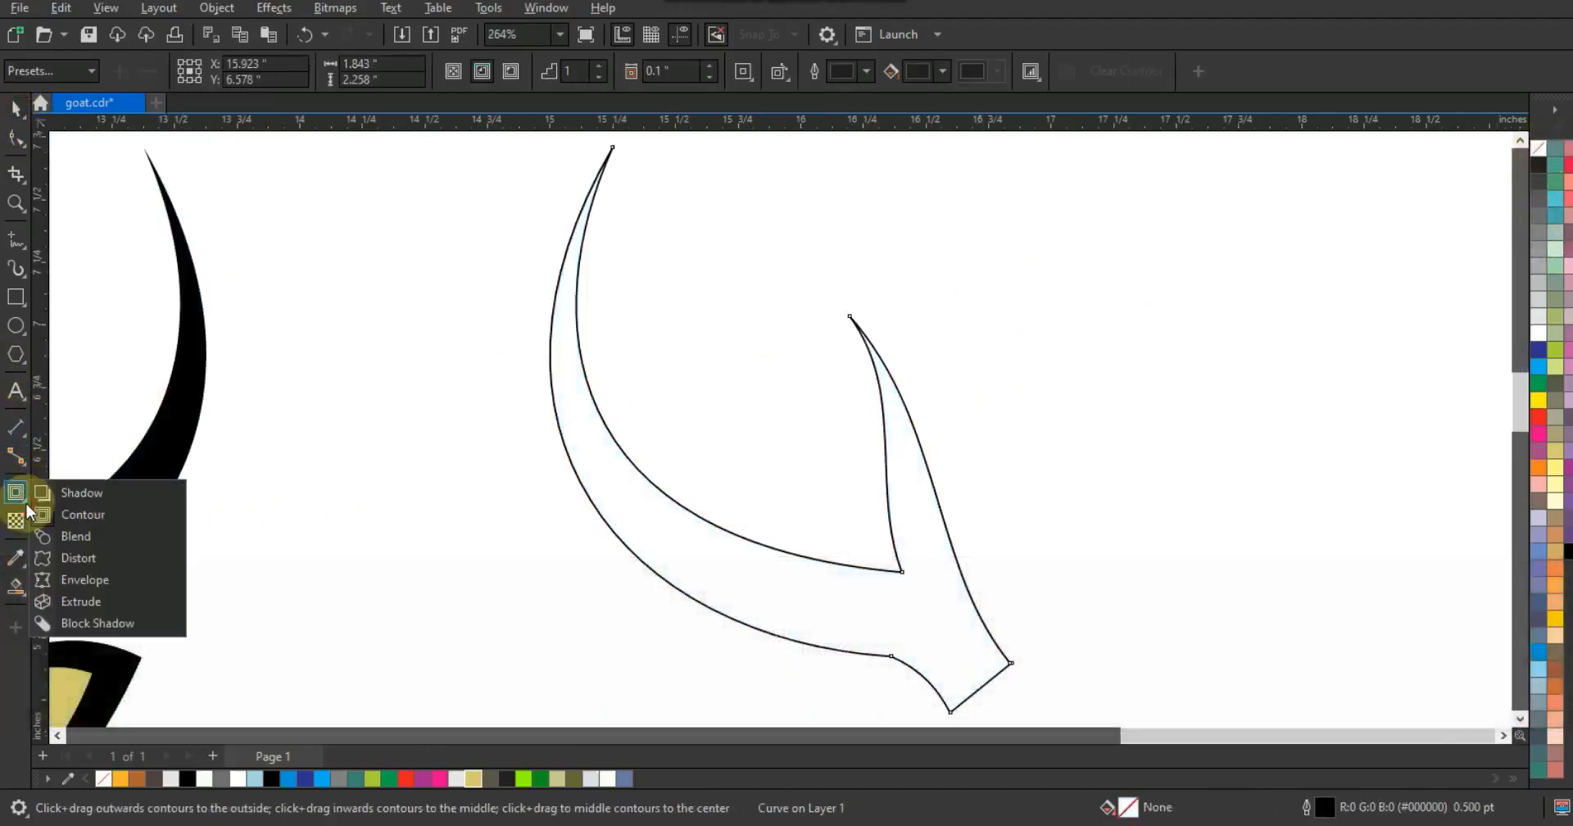
pyautogui.click(76, 518)
pyautogui.press('F3')
pyautogui.moveTo(947, 553); pyautogui.dragTo(939, 555)
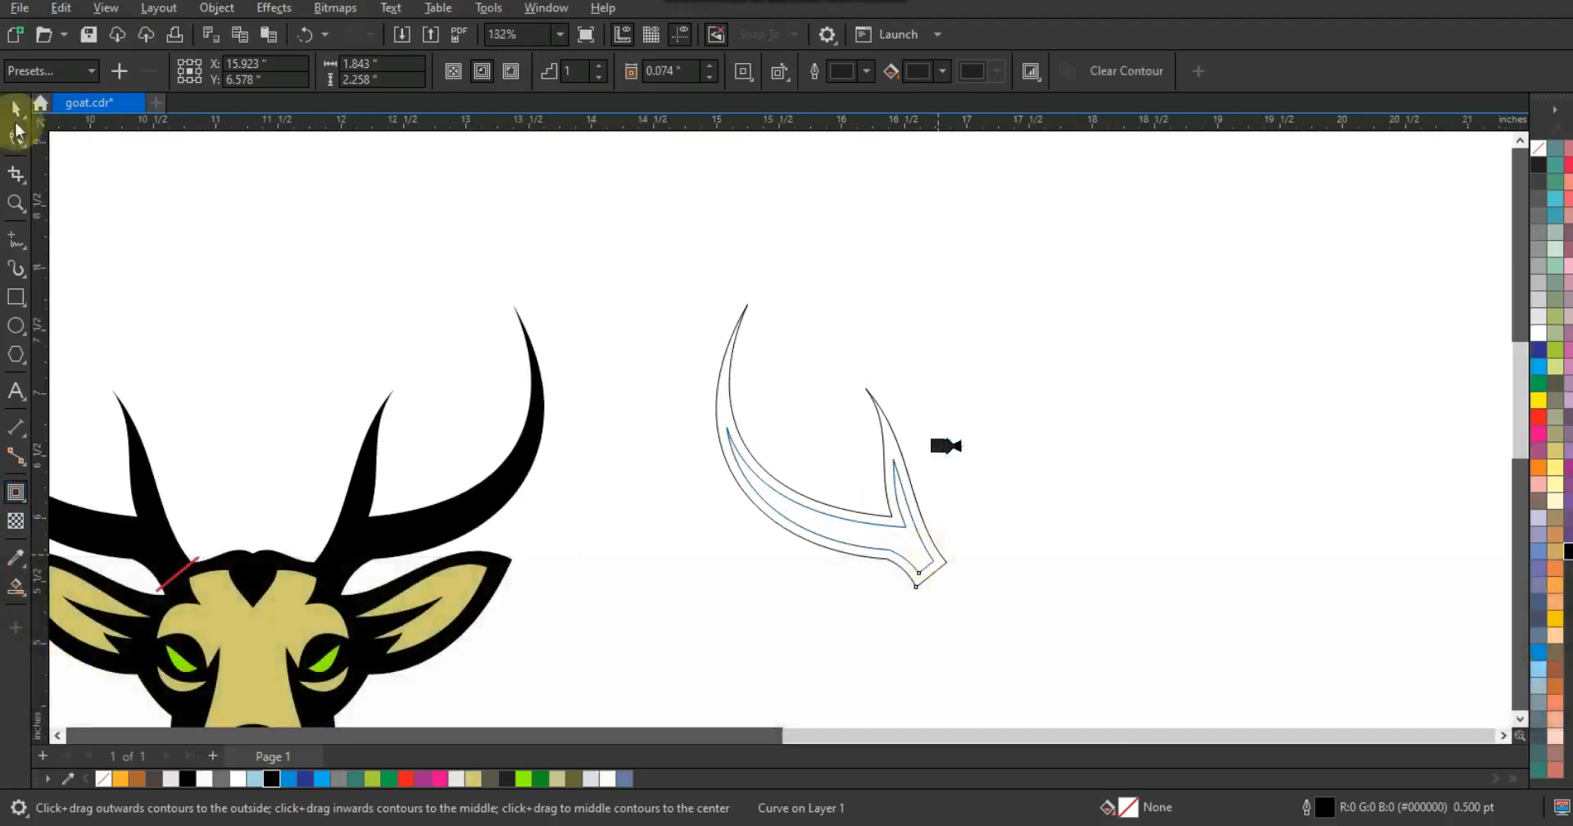
pyautogui.click(17, 124)
pyautogui.click(216, 7)
pyautogui.click(323, 460)
pyautogui.click(888, 554)
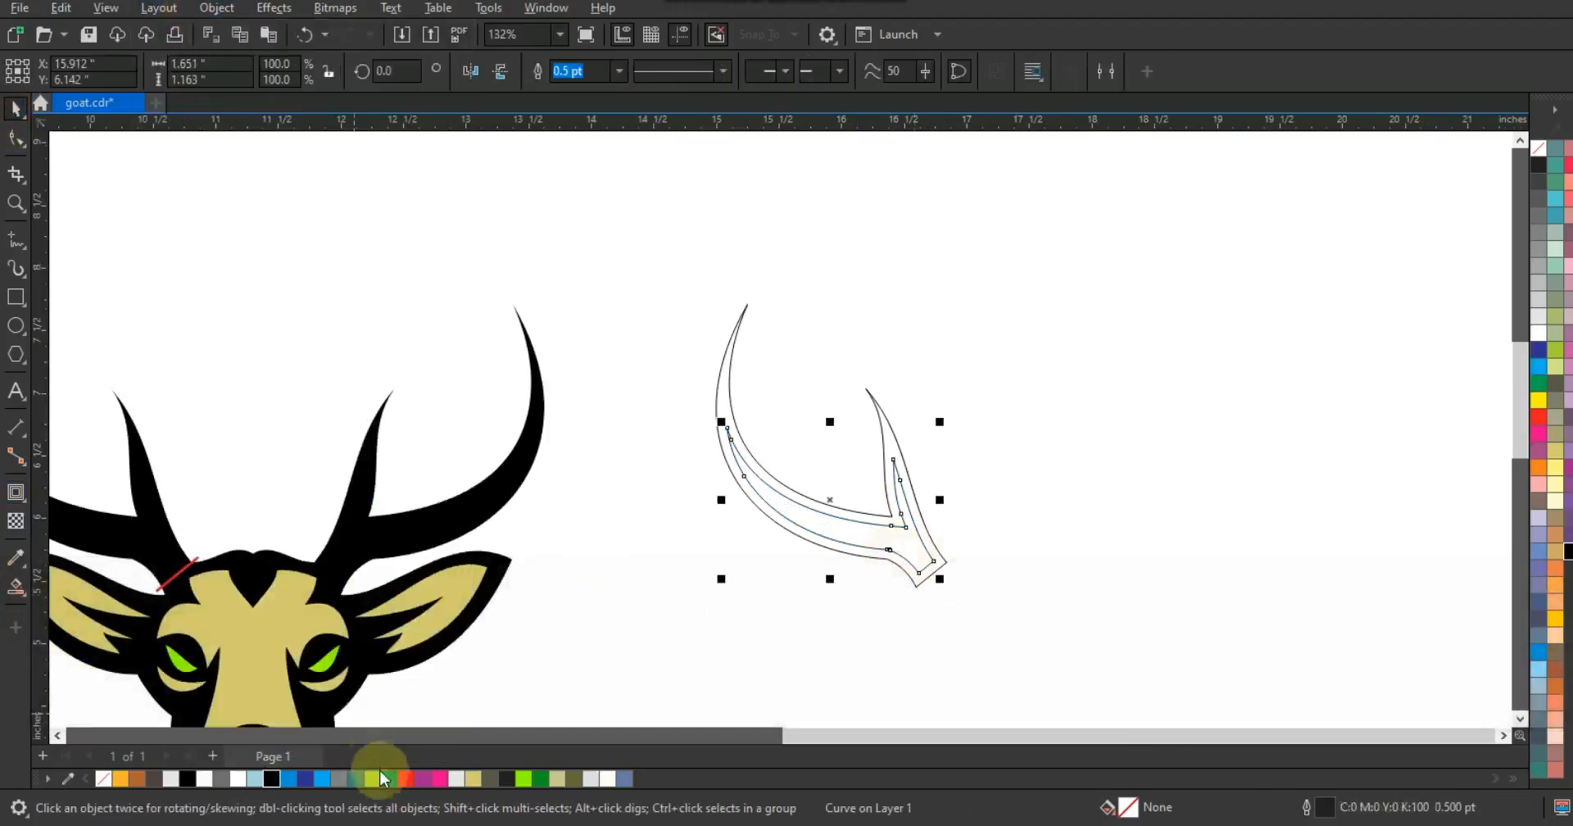
# Step: Fill the inner contour shape with dark green and move it onto the deer's black antler
pyautogui.click(540, 778)
pyautogui.scroll(-2, 932, 421)
pyautogui.moveTo(872, 501); pyautogui.dragTo(626, 485)
# Step: Delete the red dividing line at the base of the left antler
pyautogui.click(536, 502)
pyautogui.press('Delete')
pyautogui.hotkey('ctrl', 'z')
pyautogui.click(530, 513)
pyautogui.press('Delete')
# Step: Mirror a bottom-aligned copy of the green shape onto the other antler and delete the leftover unfilled antler outline
pyautogui.click(521, 501)
pyautogui.rightClick(553, 482)
pyautogui.keyDown('shift'); pyautogui.click(521, 494); pyautogui.keyUp('shift')
pyautogui.press('b')
pyautogui.moveTo(723, 290); pyautogui.dragTo(975, 556)
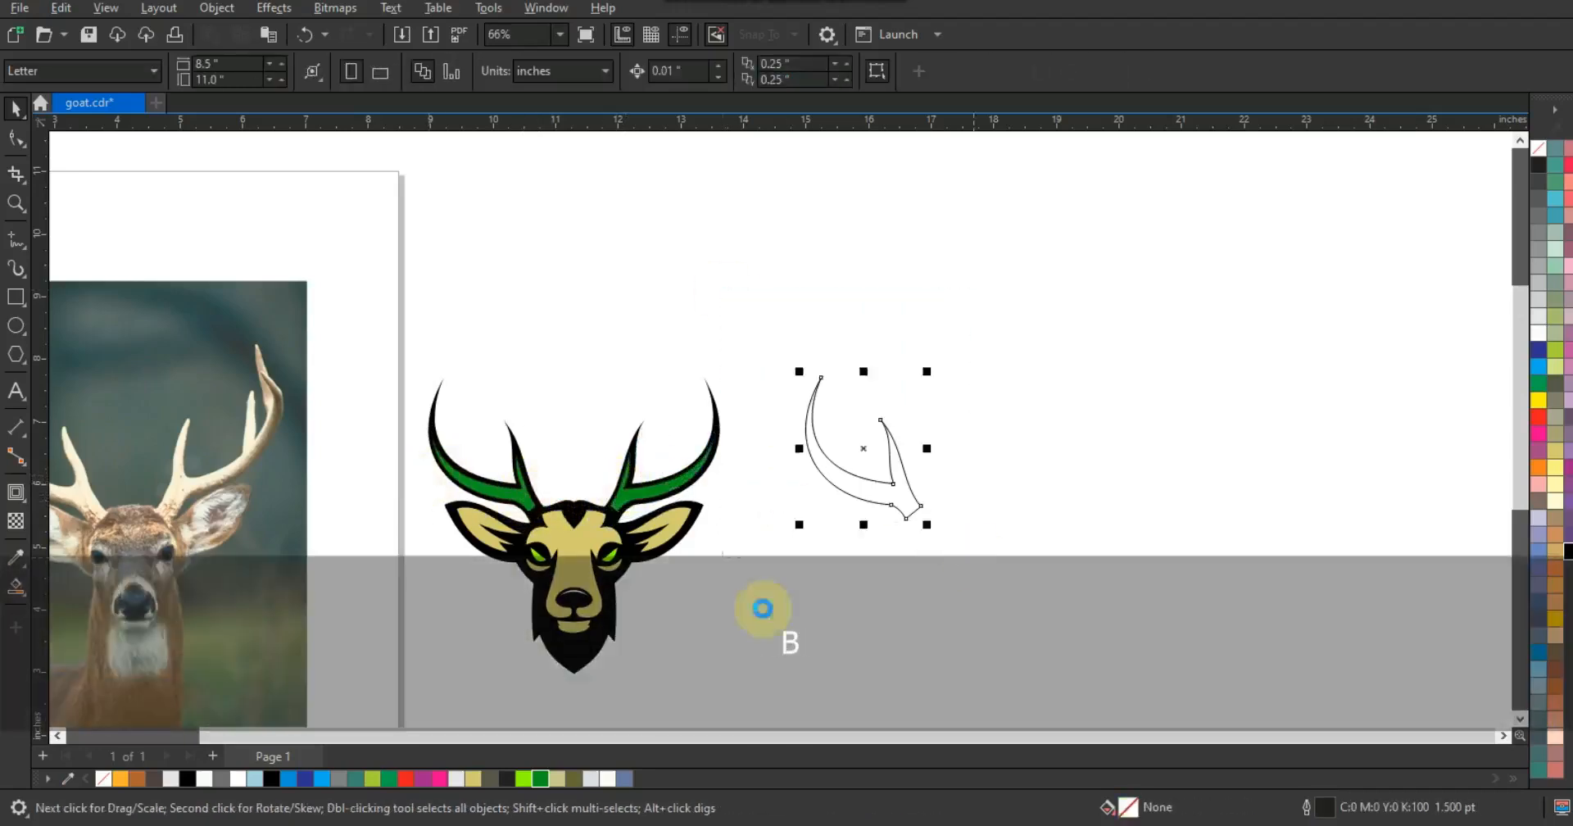
pyautogui.press('Delete')
# Step: Draw a closed nine-node half-neck shape about 2.5 by 3.4 inches from the left cheek, with a jagged shoulder edge
pyautogui.moveTo(861, 696); pyautogui.dragTo(538, 418)
pyautogui.hotkey('shift', 'F2')
pyautogui.scroll(-2, 790, 310)
pyautogui.press('Escape')
pyautogui.click(16, 202)
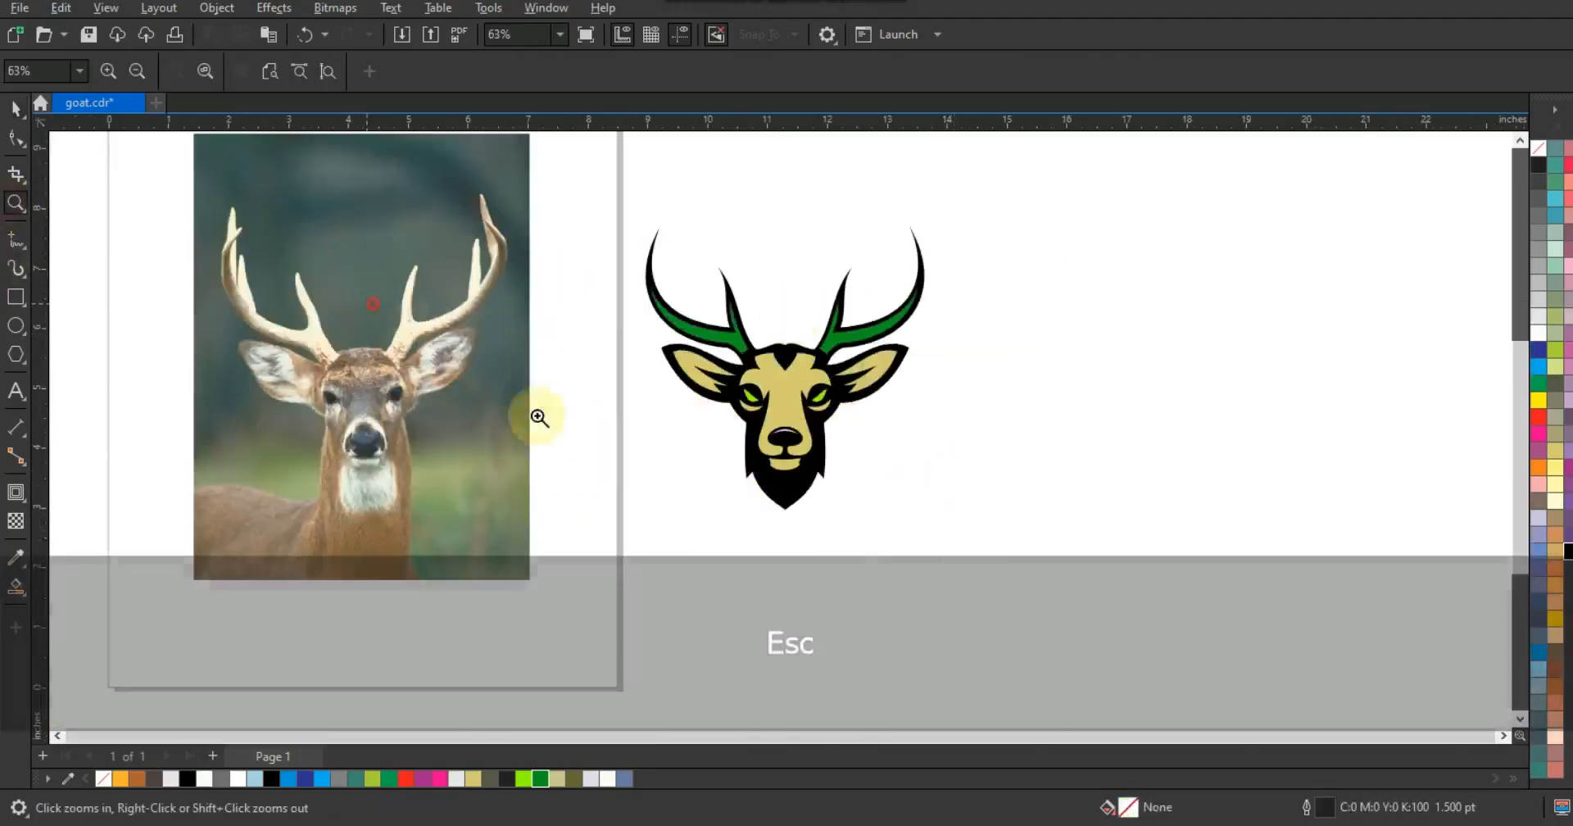
pyautogui.scroll(2, 924, 584)
pyautogui.press('F5')
pyautogui.click(650, 336)
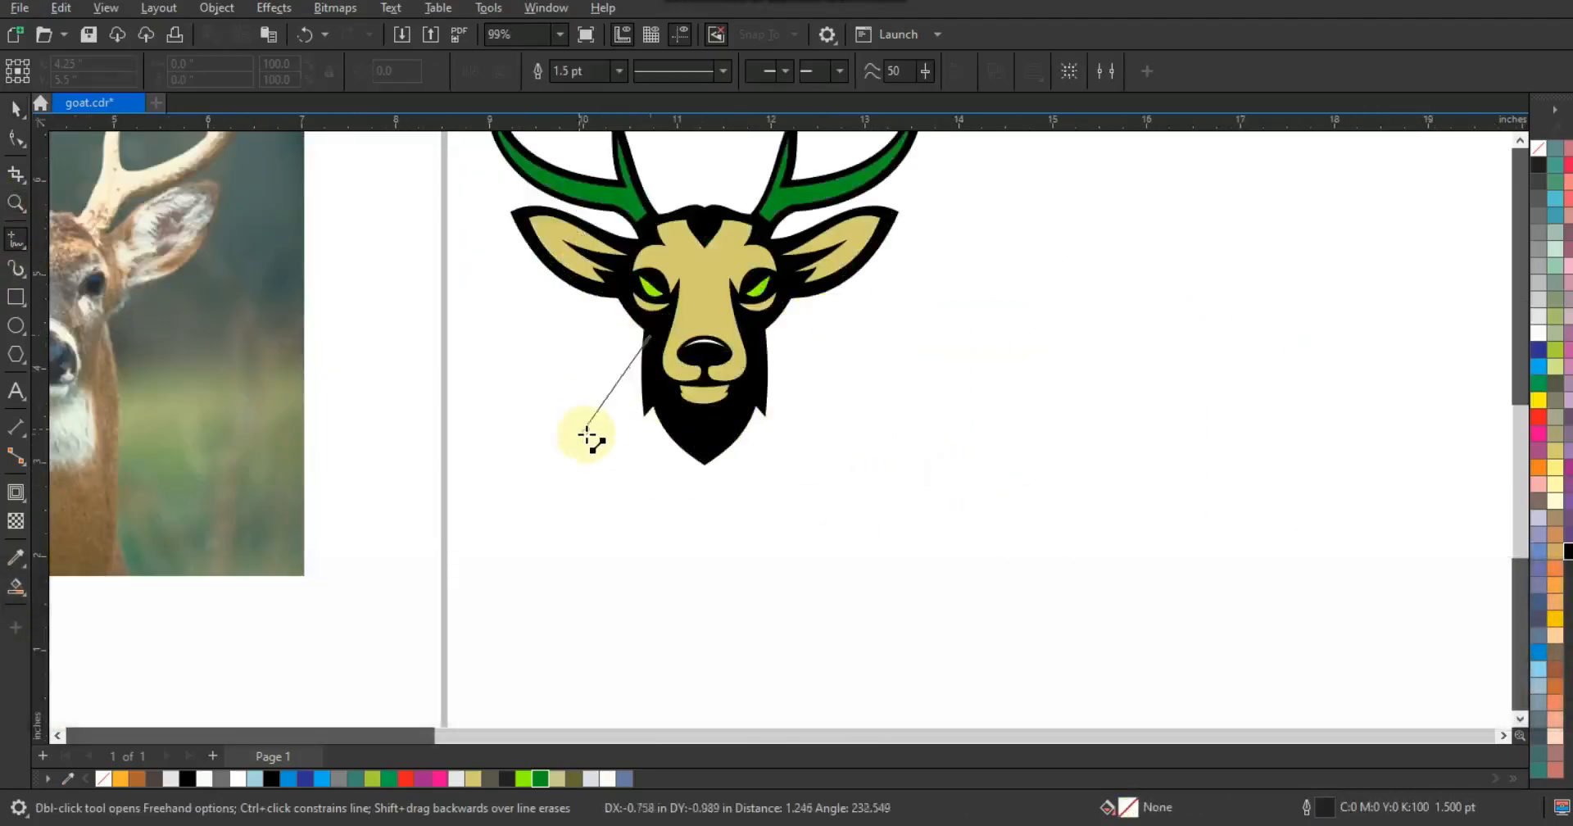
pyautogui.doubleClick(592, 435)
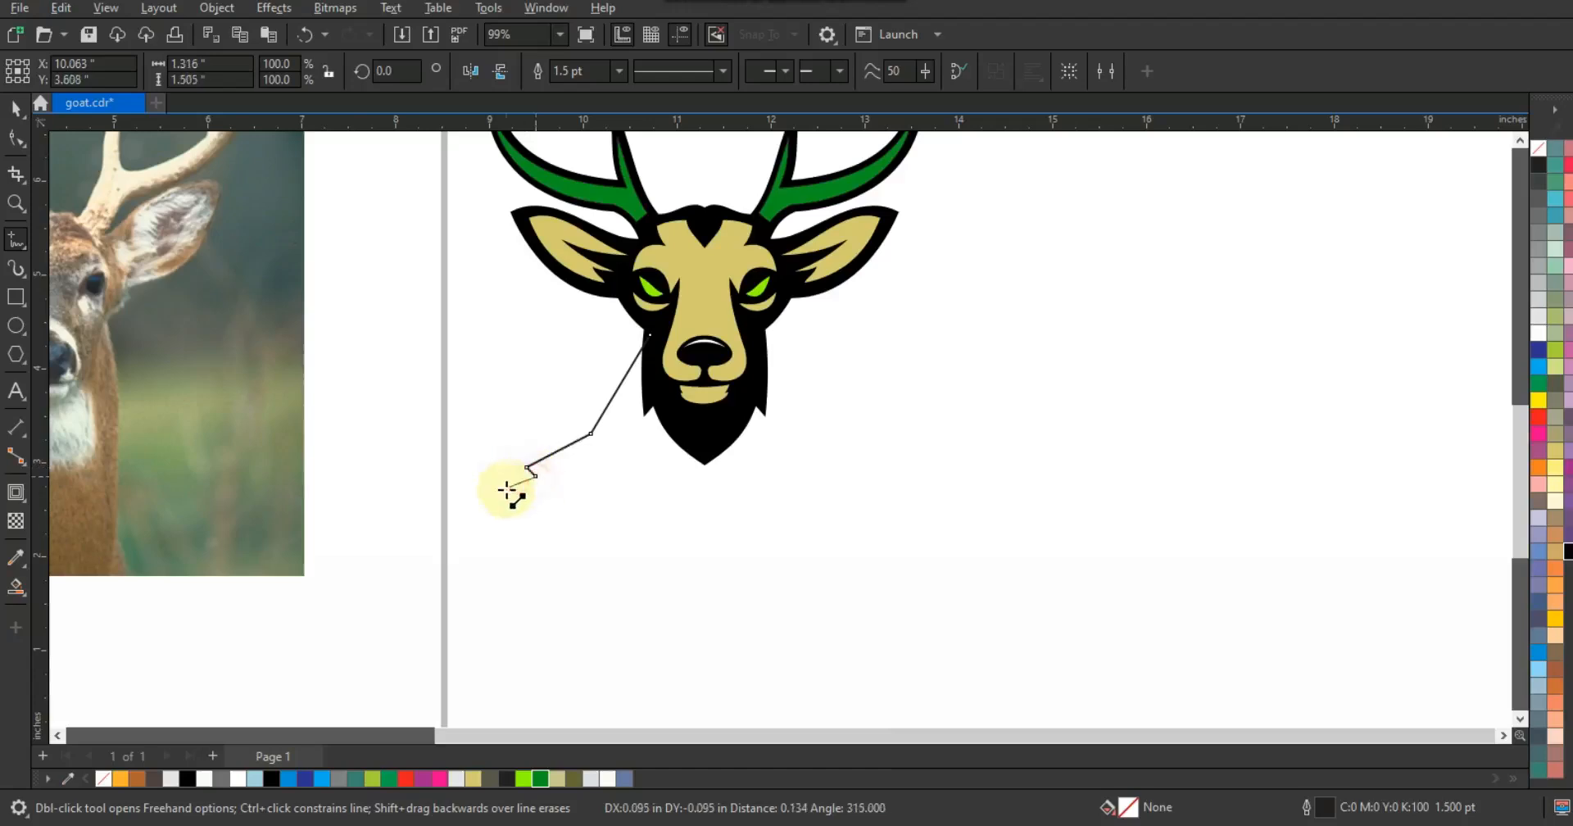
pyautogui.doubleClick(518, 499)
pyautogui.doubleClick(470, 520)
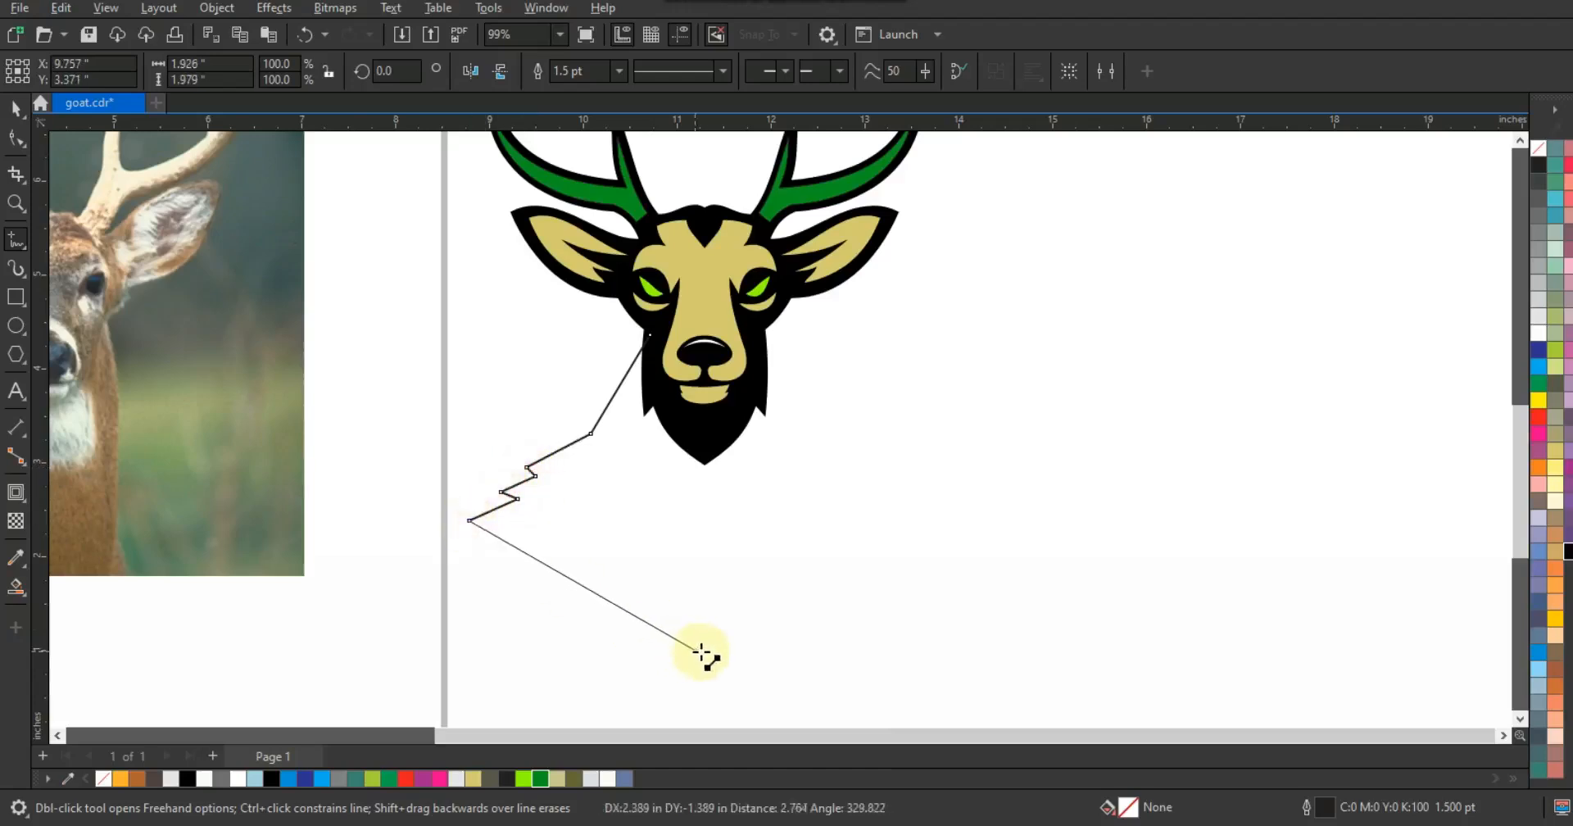
pyautogui.doubleClick(701, 652)
pyautogui.doubleClick(702, 337)
pyautogui.click(649, 335)
# Step: Shift the neck shape's lowest node slightly toward the head's centre line and fill the shape with black
pyautogui.click(15, 139)
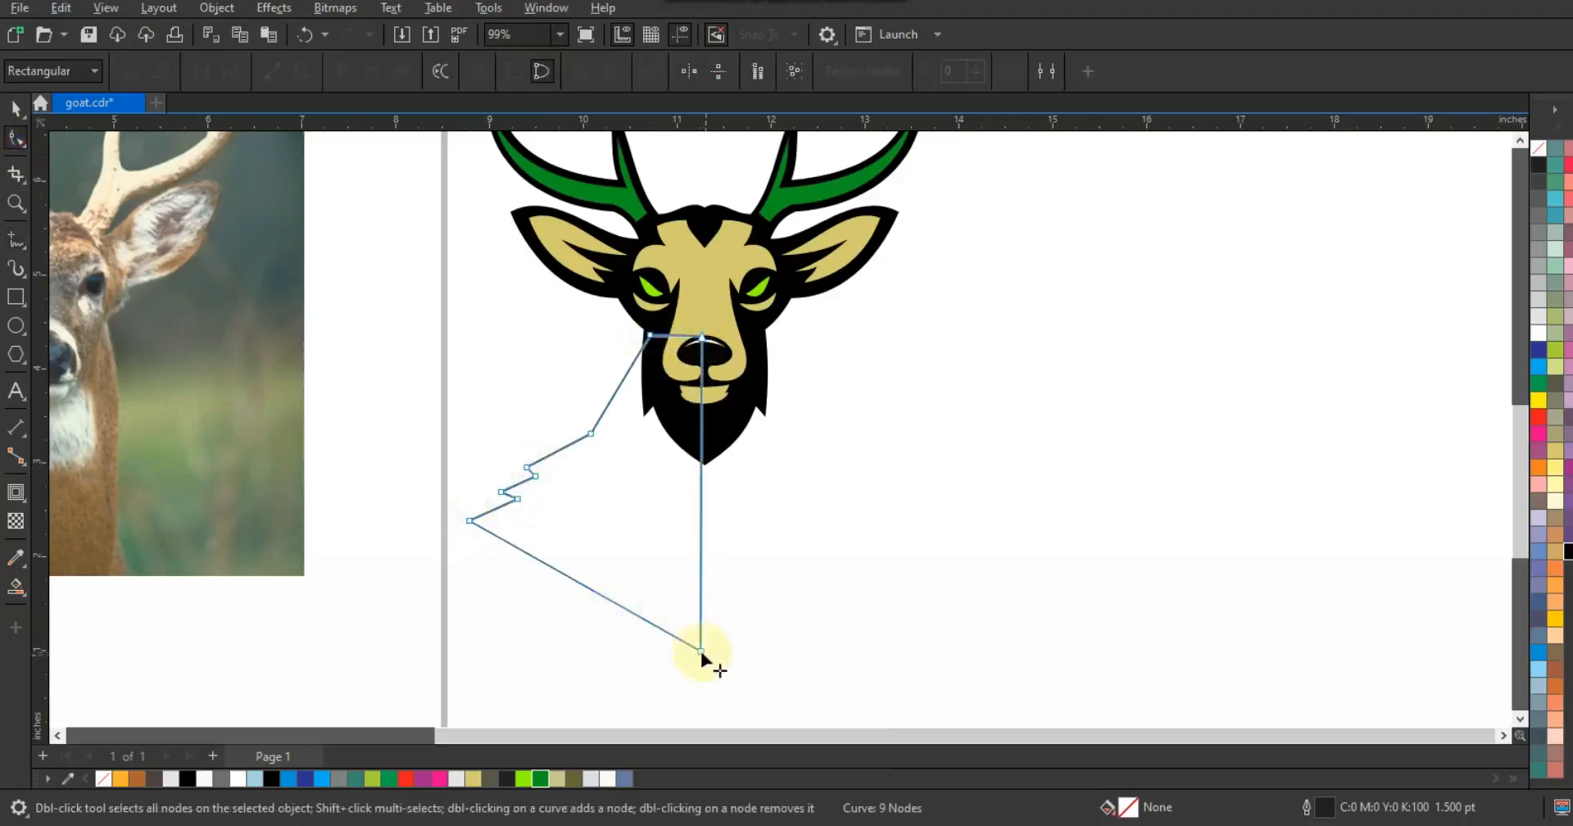
pyautogui.moveTo(701, 650); pyautogui.dragTo(705, 650)
pyautogui.press('space')
pyautogui.click(188, 778)
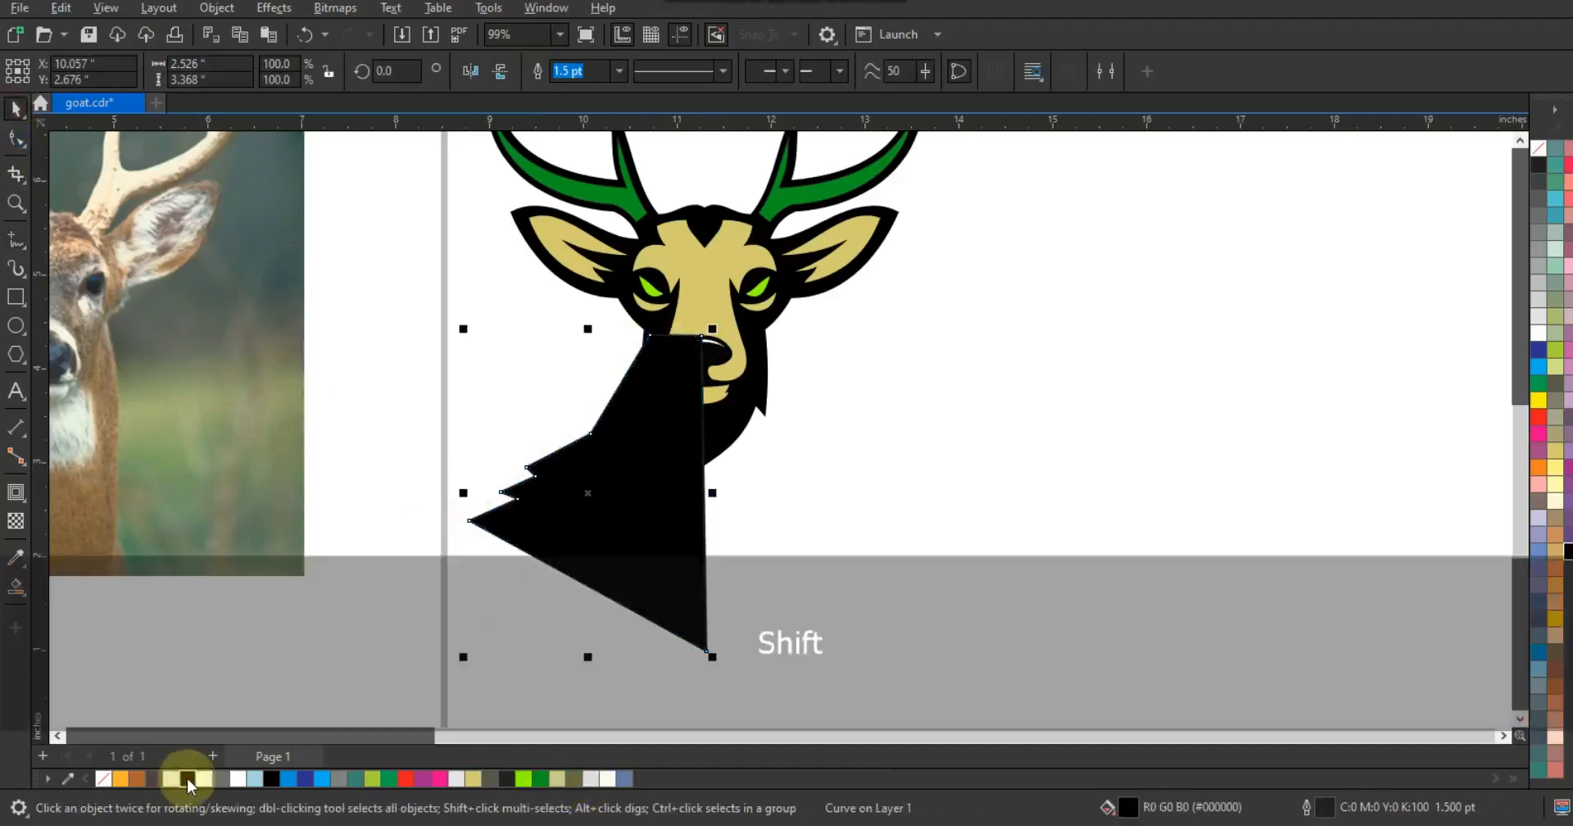
# Step: Mirror a copy of the black half-neck onto the other side, widen it over the centre gap and send both halves behind the head
pyautogui.hotkey('shift', 'pagedown')
pyautogui.moveTo(486, 484); pyautogui.dragTo(783, 533)
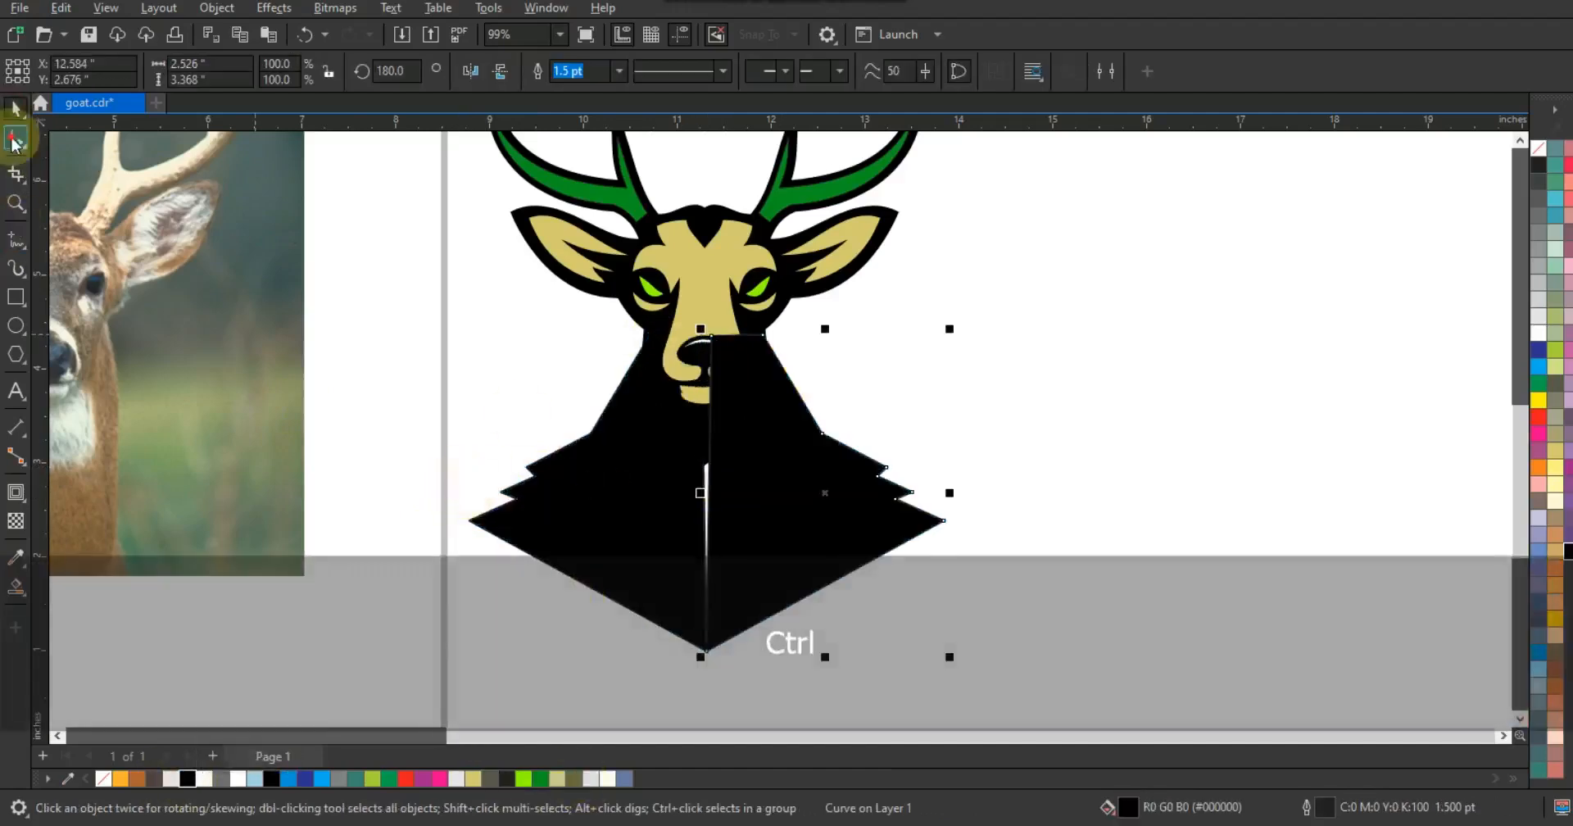
pyautogui.click(15, 138)
pyautogui.moveTo(710, 336); pyautogui.dragTo(693, 338)
pyautogui.click(15, 108)
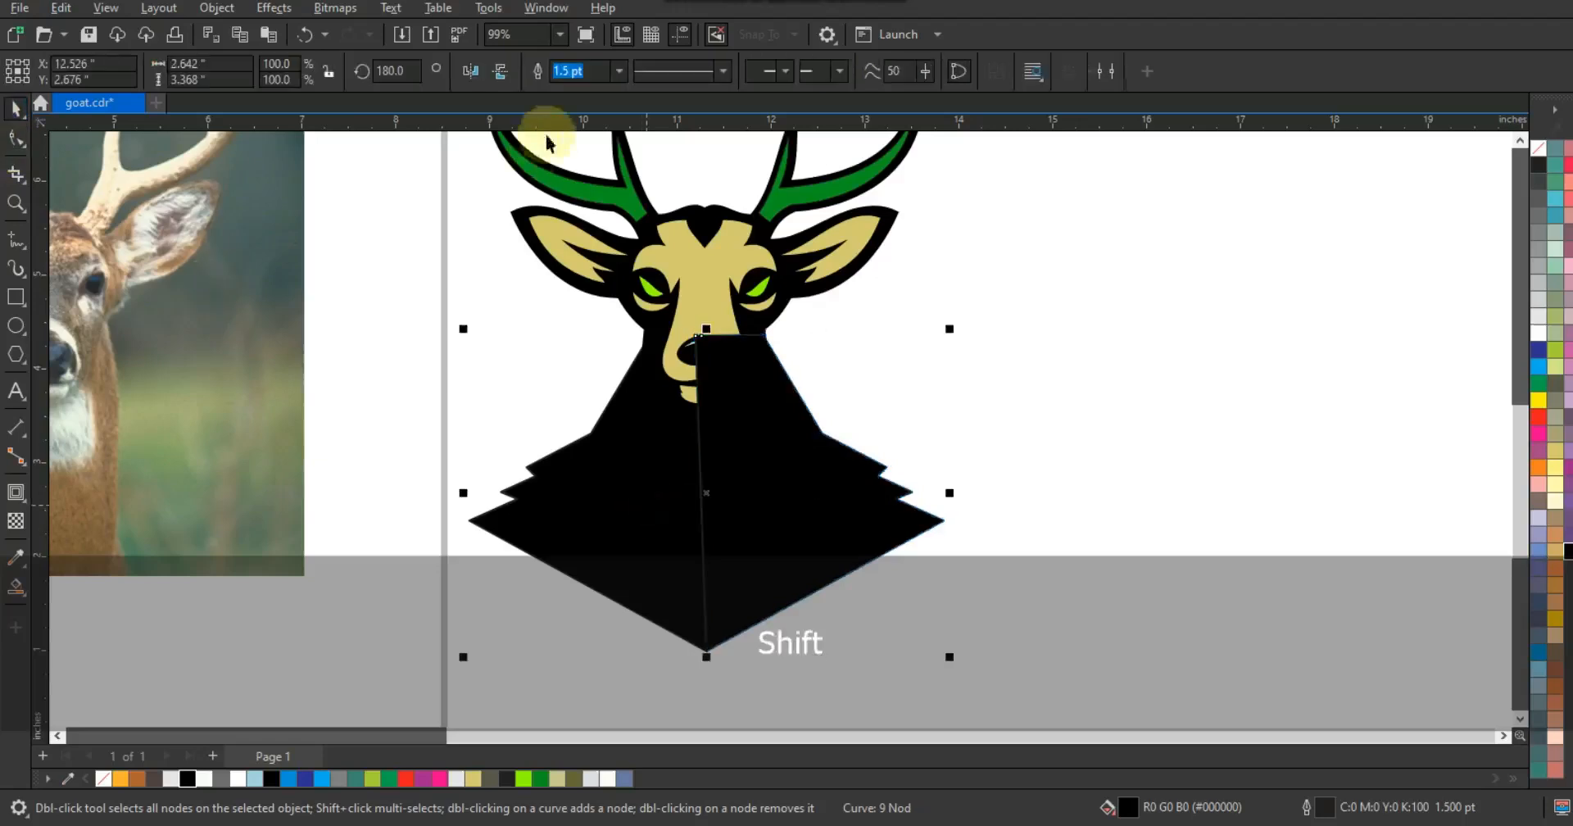
pyautogui.hotkey('shift', 'pagedown')
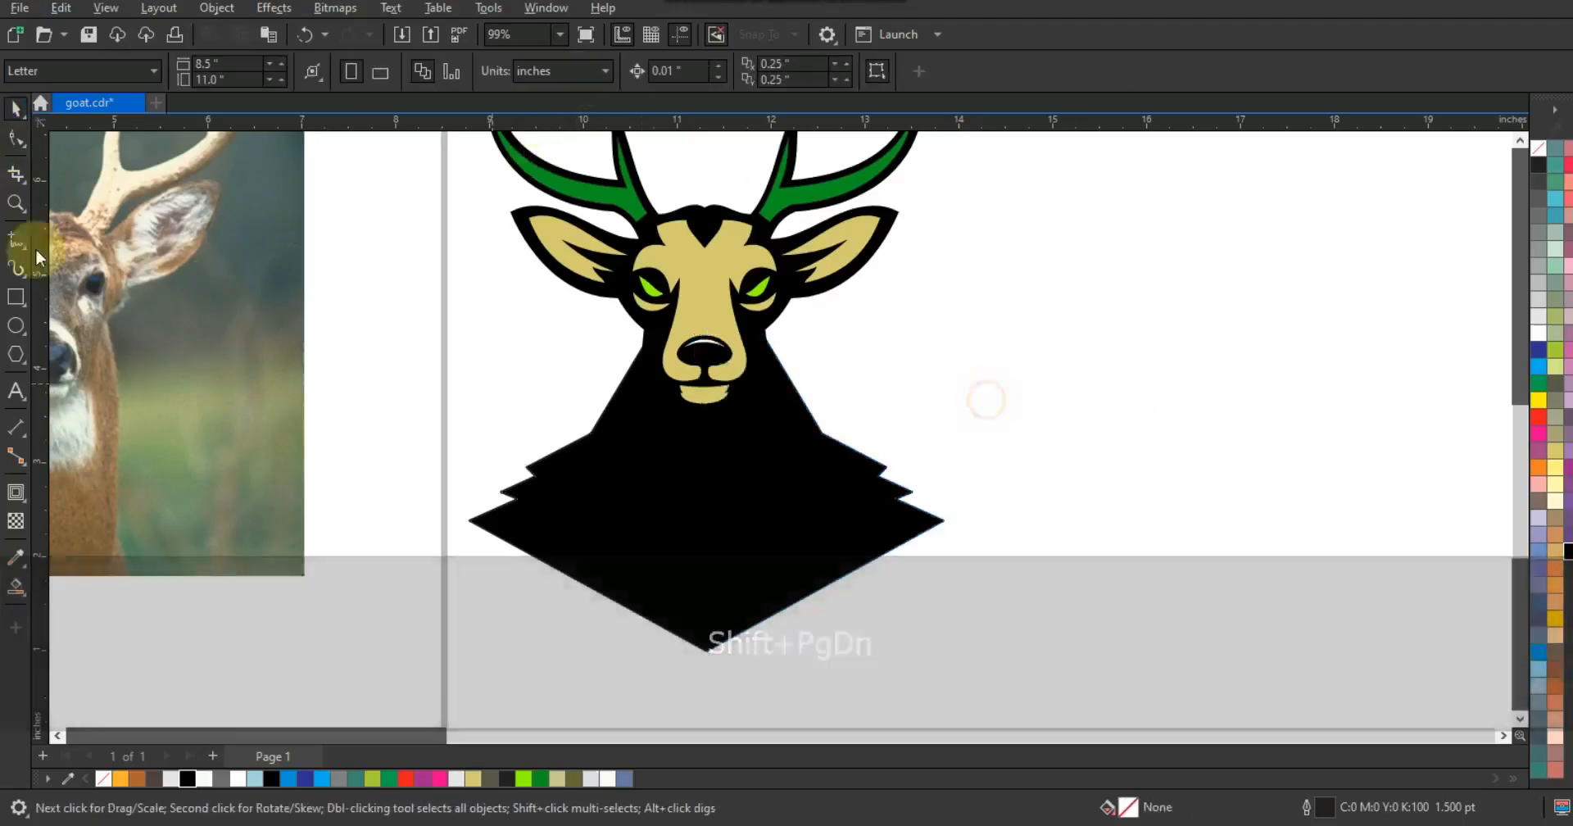
# Step: Draw a closed three-node sliver about 1.0 by 2.0 inches from the neck's left edge beside the cheek down to the chest centre
pyautogui.click(15, 203)
pyautogui.moveTo(421, 281); pyautogui.dragTo(1017, 623)
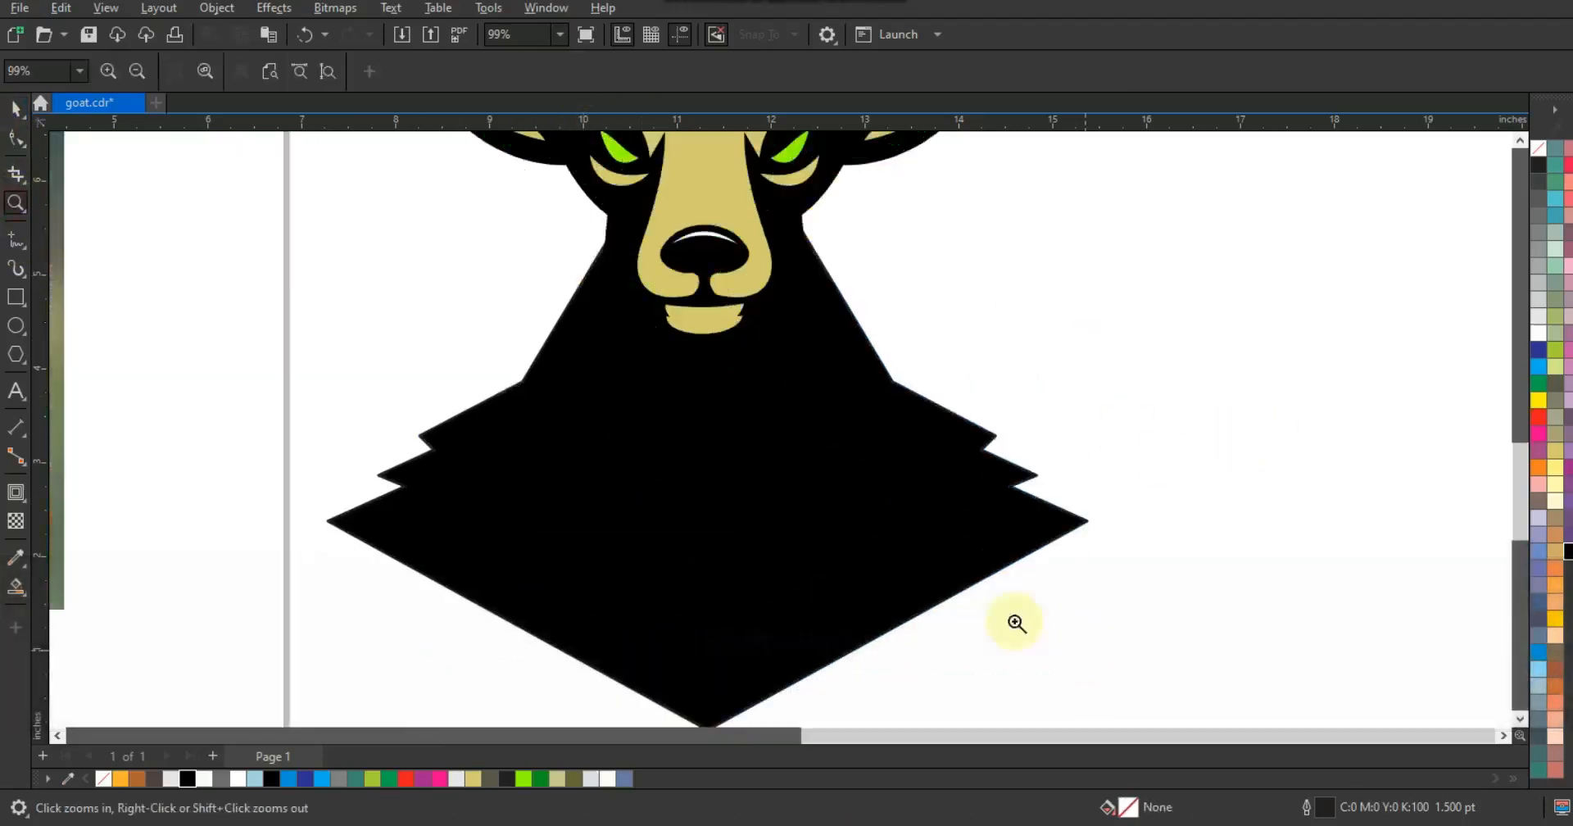
pyautogui.click(15, 238)
pyautogui.doubleClick(572, 338)
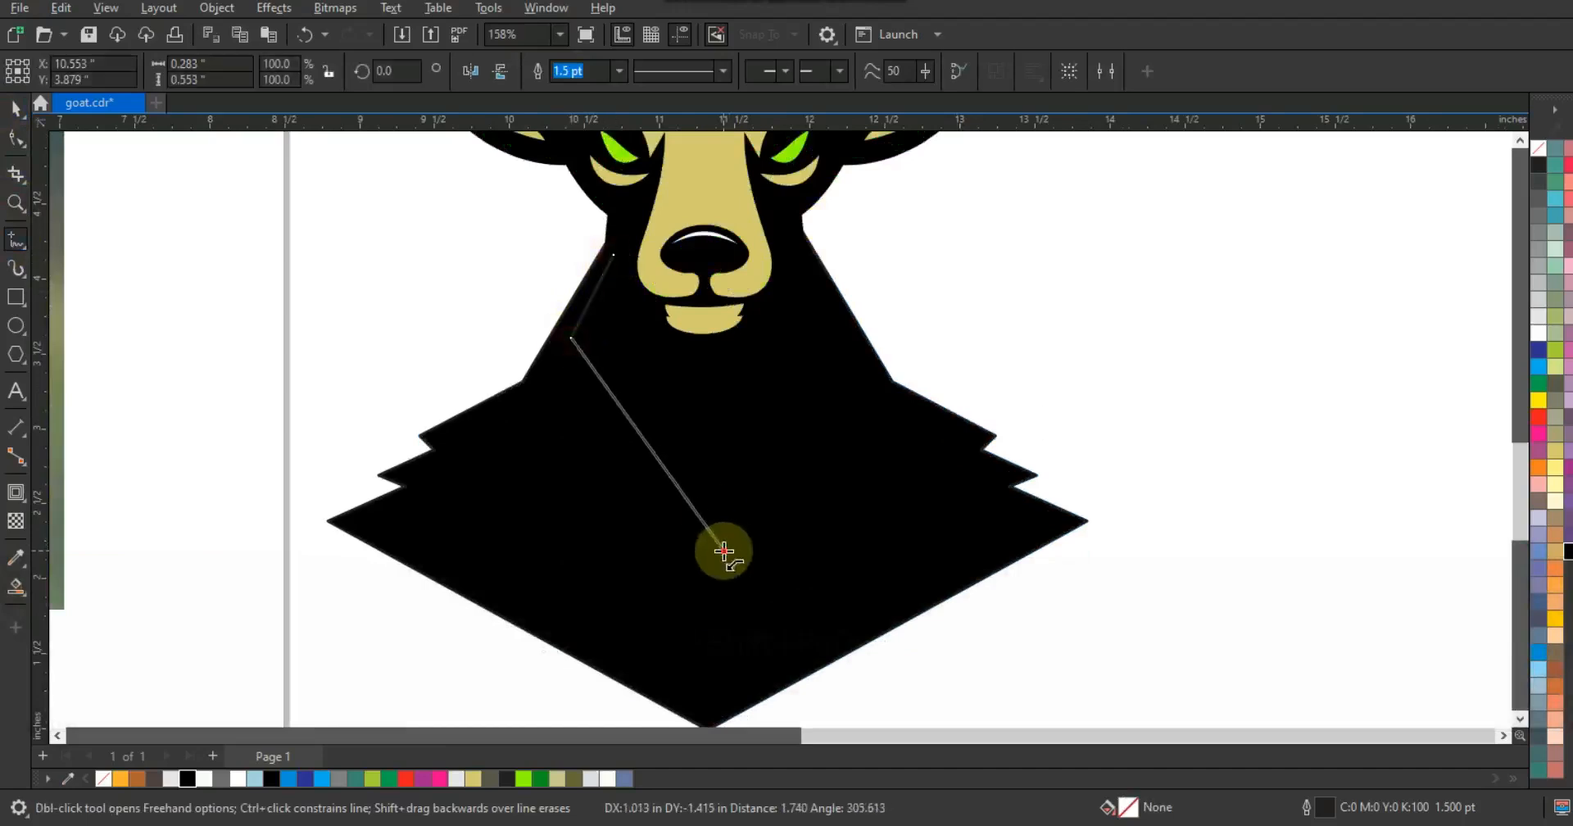
pyautogui.doubleClick(724, 551)
pyautogui.click(614, 255)
# Step: Bend the two long sides of the neck sliver into curves and fill it with light grey
pyautogui.click(16, 138)
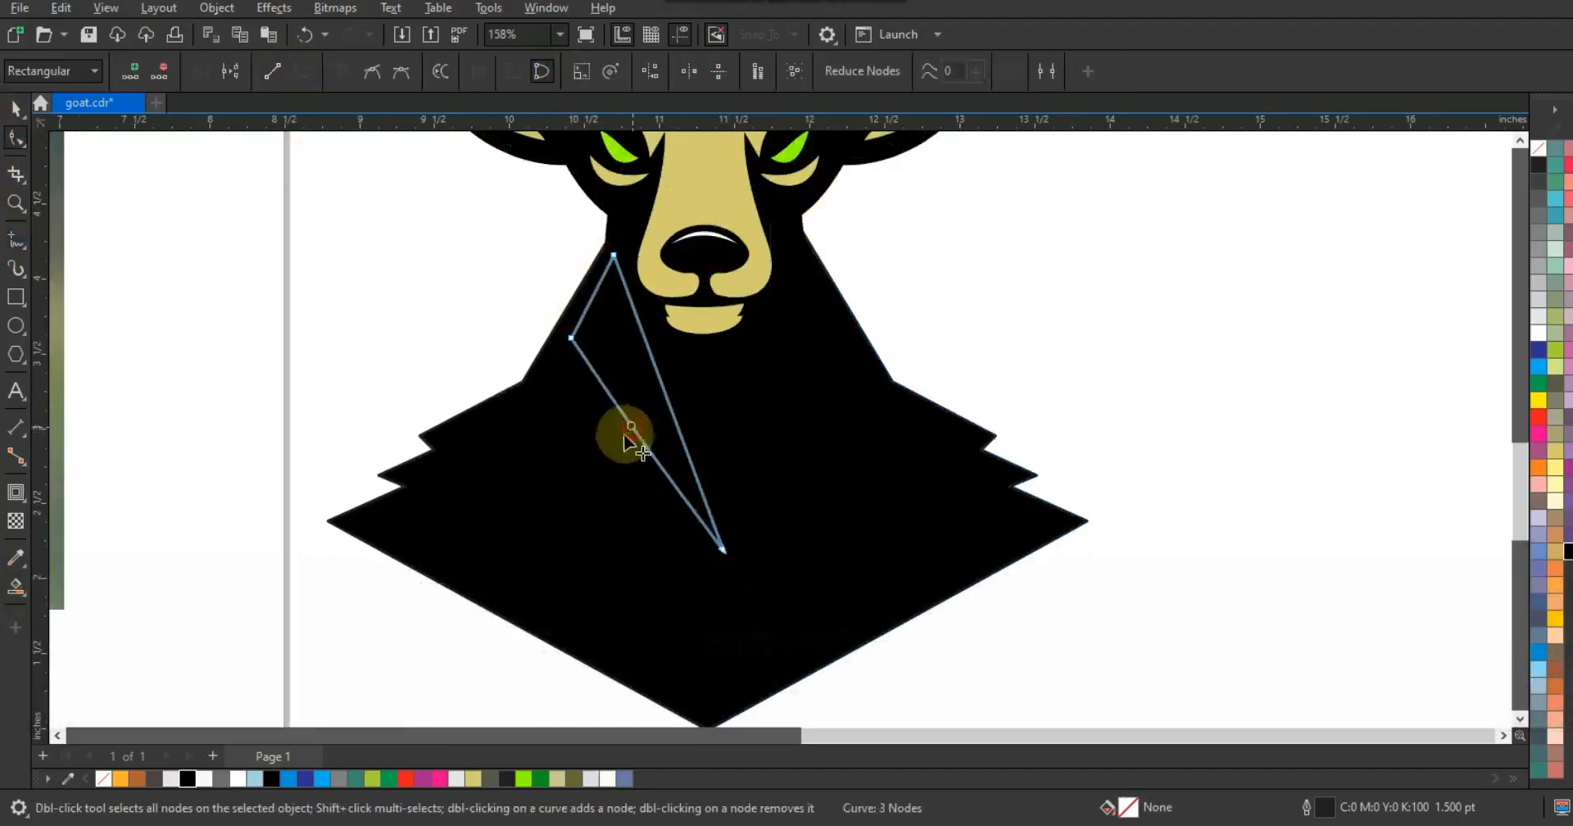
pyautogui.moveTo(624, 435); pyautogui.dragTo(658, 374)
pyautogui.press('space')
pyautogui.click(590, 778)
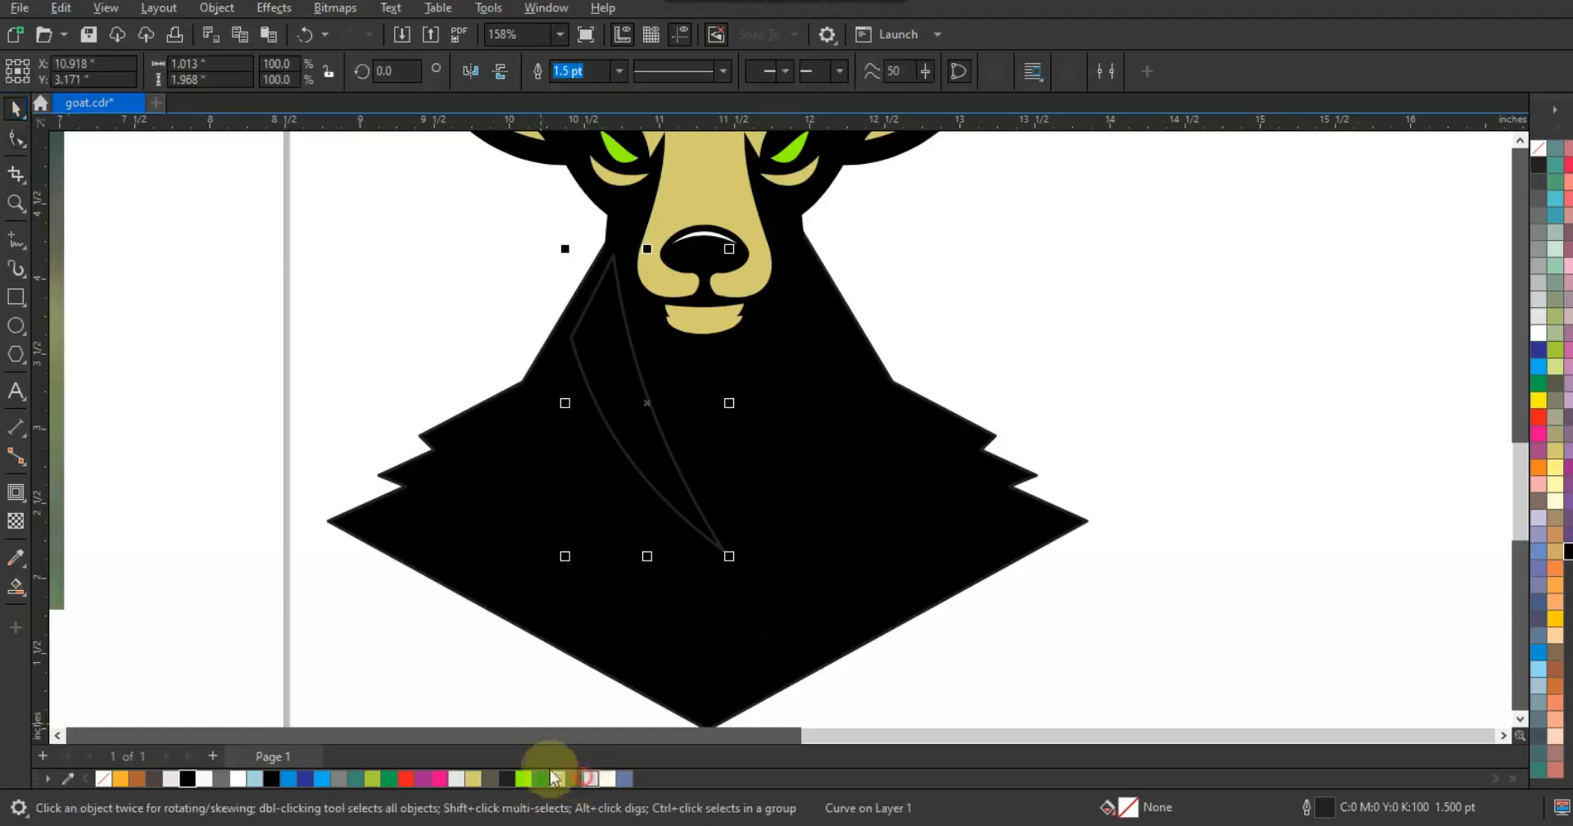
# Step: Draw a closed half-chest outline about 2.3 by 2.2 inches inside the black neck, following its jagged shoulder and lower edge
pyautogui.press('F5')
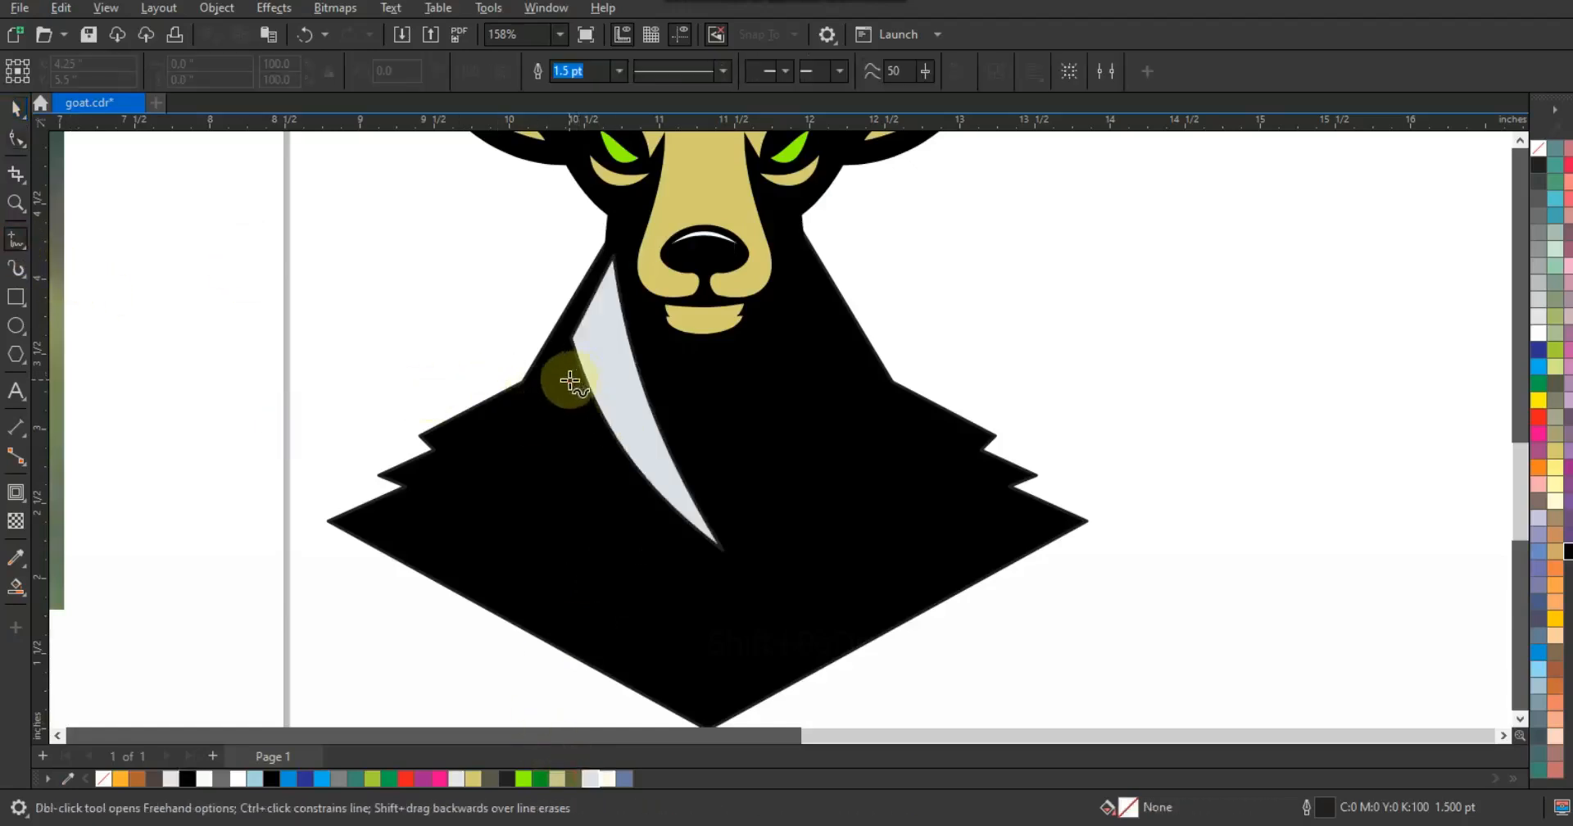
pyautogui.doubleClick(445, 432)
pyautogui.doubleClick(475, 442)
pyautogui.doubleClick(409, 474)
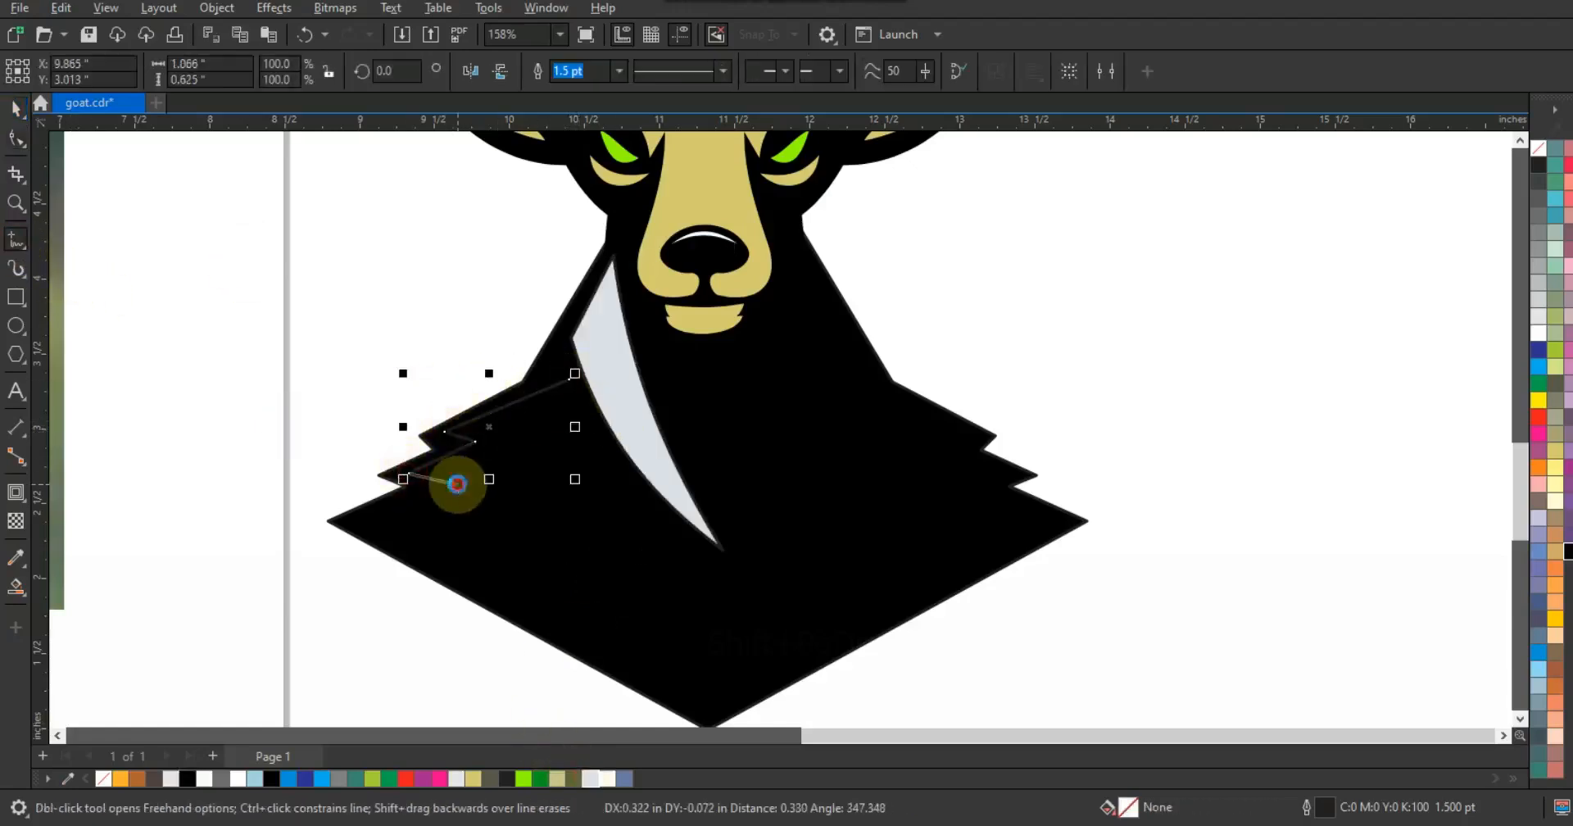
pyautogui.doubleClick(370, 524)
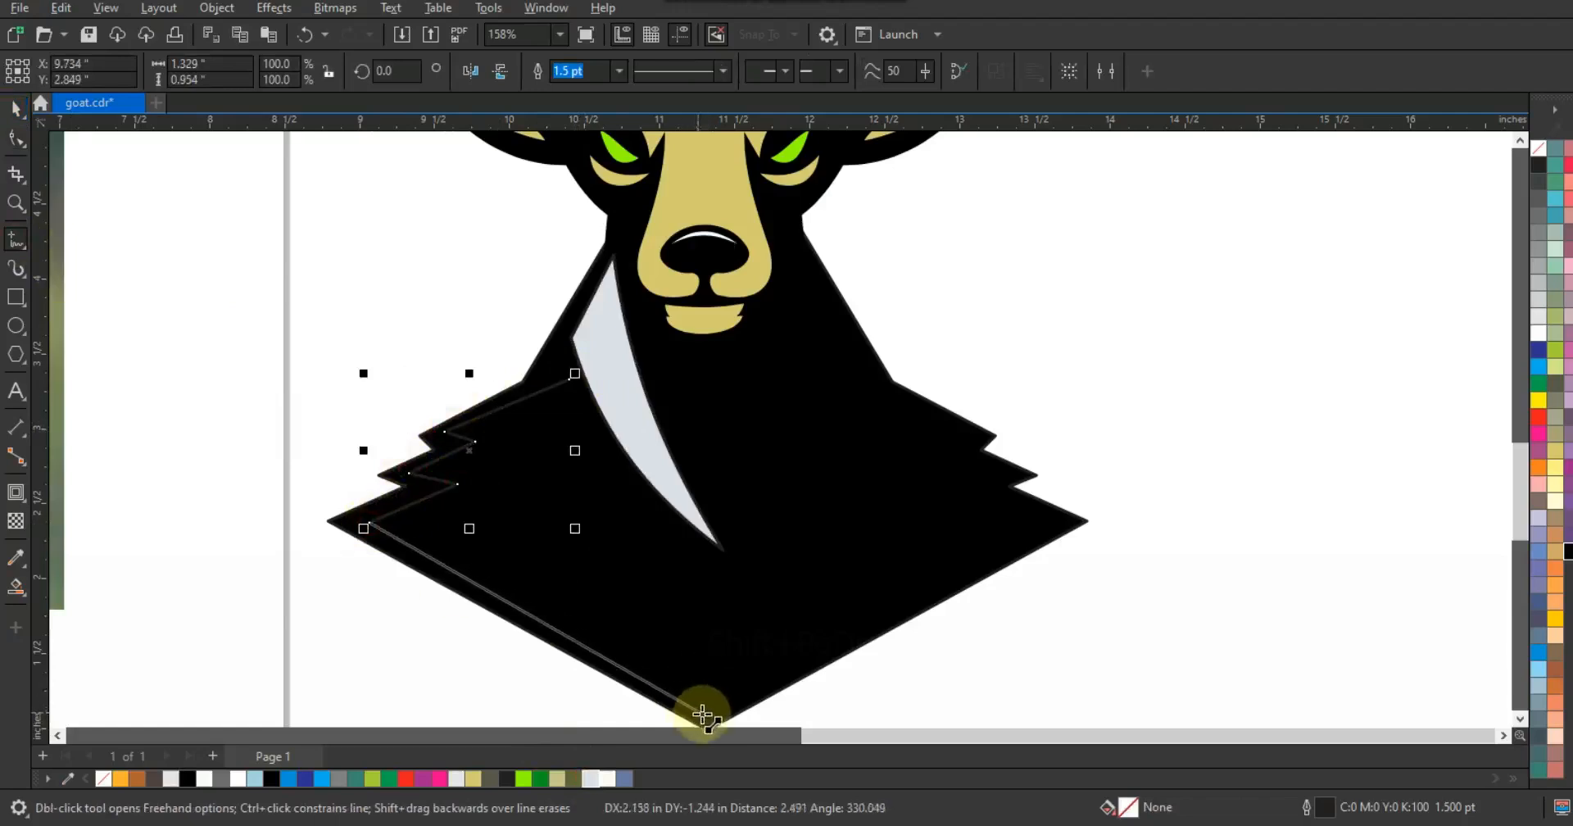
pyautogui.scroll(-2, 704, 713)
pyautogui.doubleClick(716, 638)
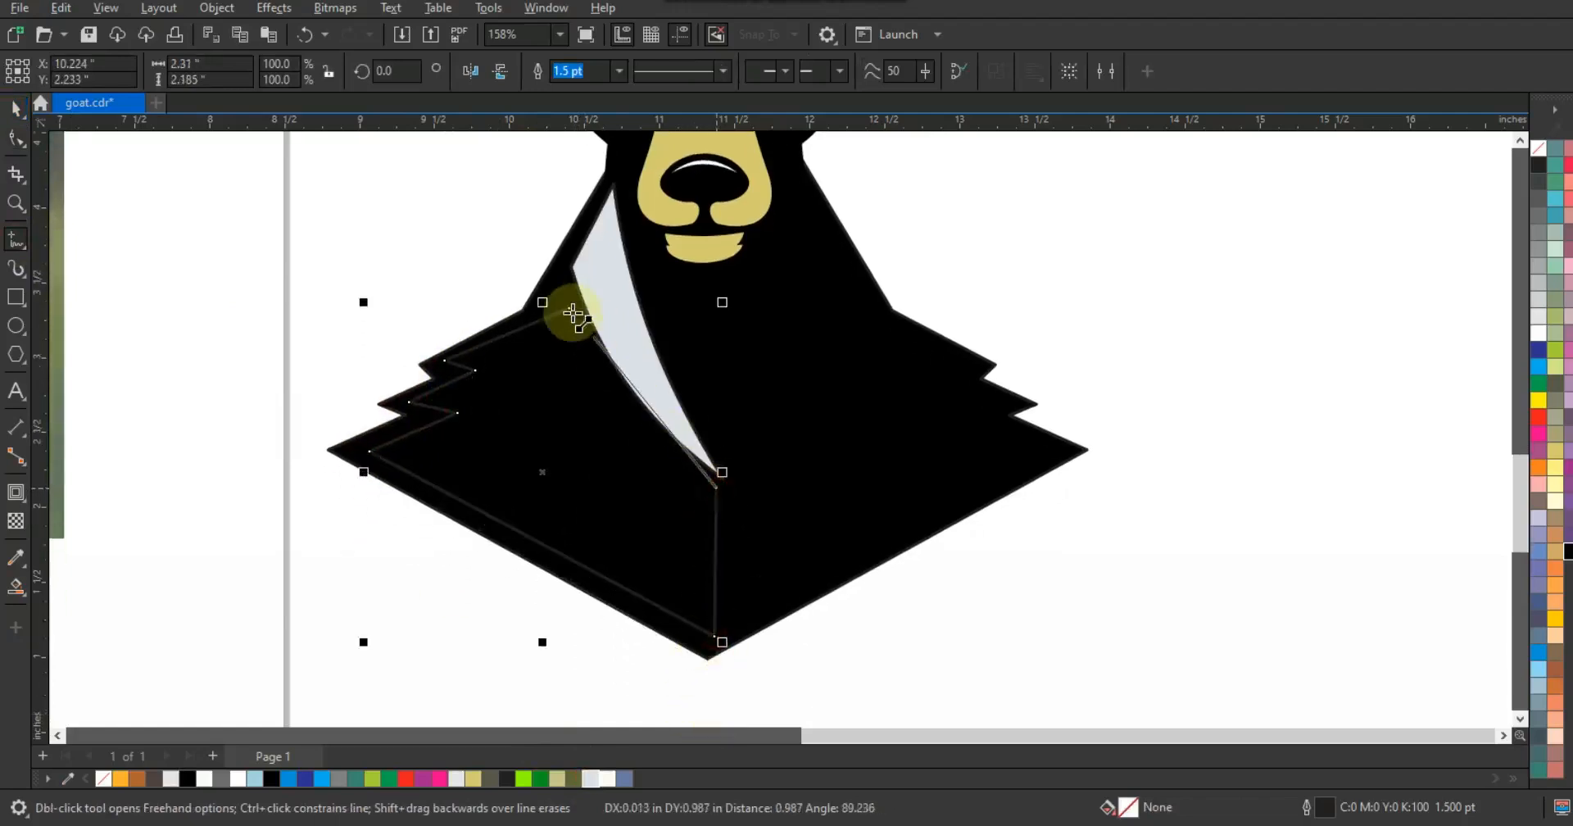
pyautogui.click(572, 311)
# Step: Bend the chest shape's inner edge to follow the grey sliver's curve and fill the shape with light grey
pyautogui.click(16, 139)
pyautogui.moveTo(222, 212); pyautogui.dragTo(774, 654)
pyautogui.click(304, 71)
pyautogui.moveTo(607, 364); pyautogui.dragTo(608, 374)
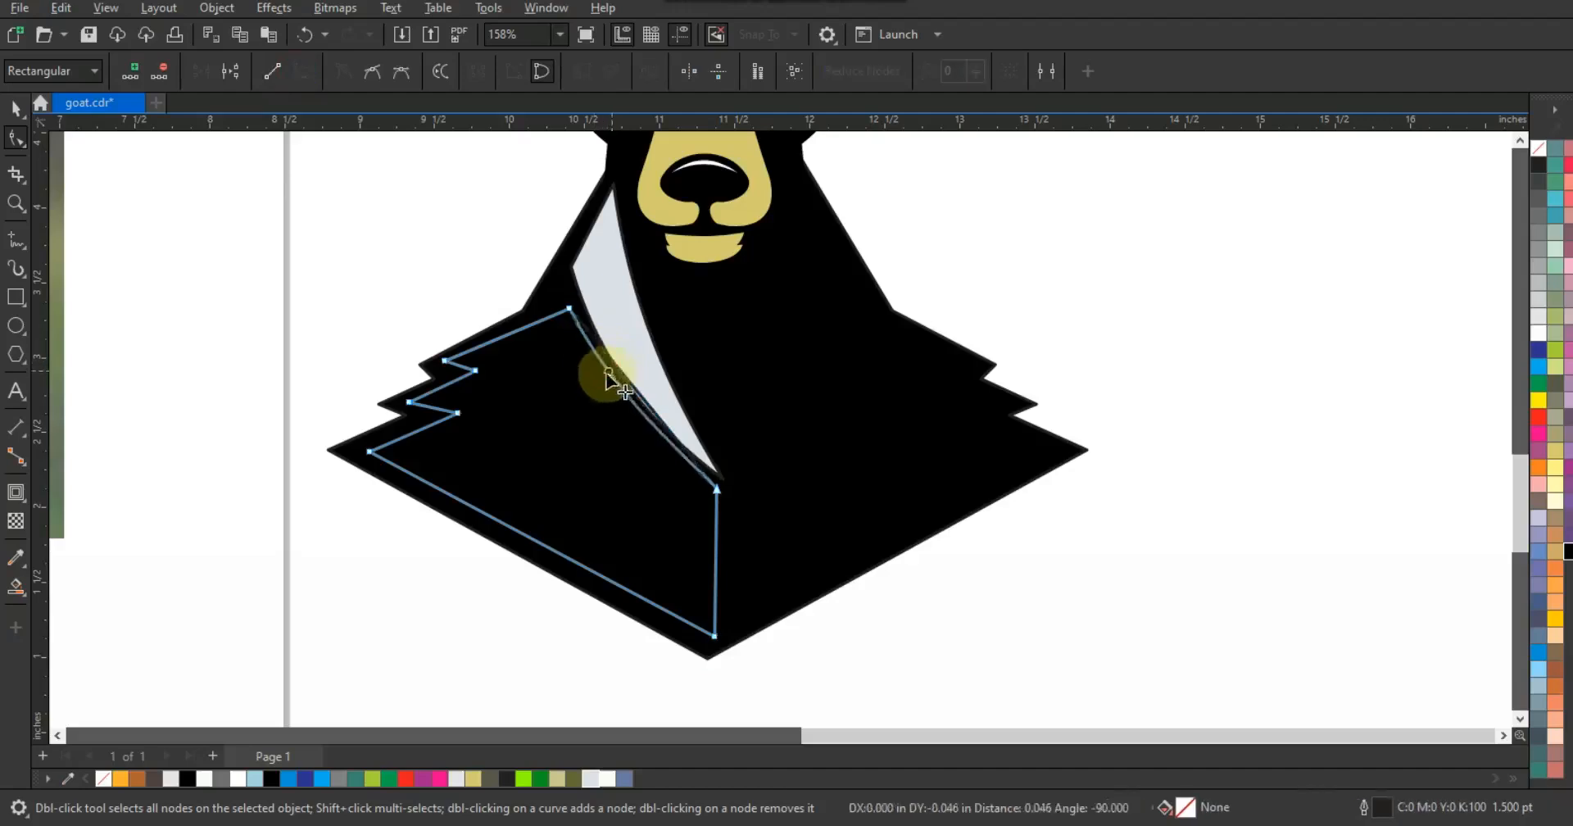
pyautogui.press('space')
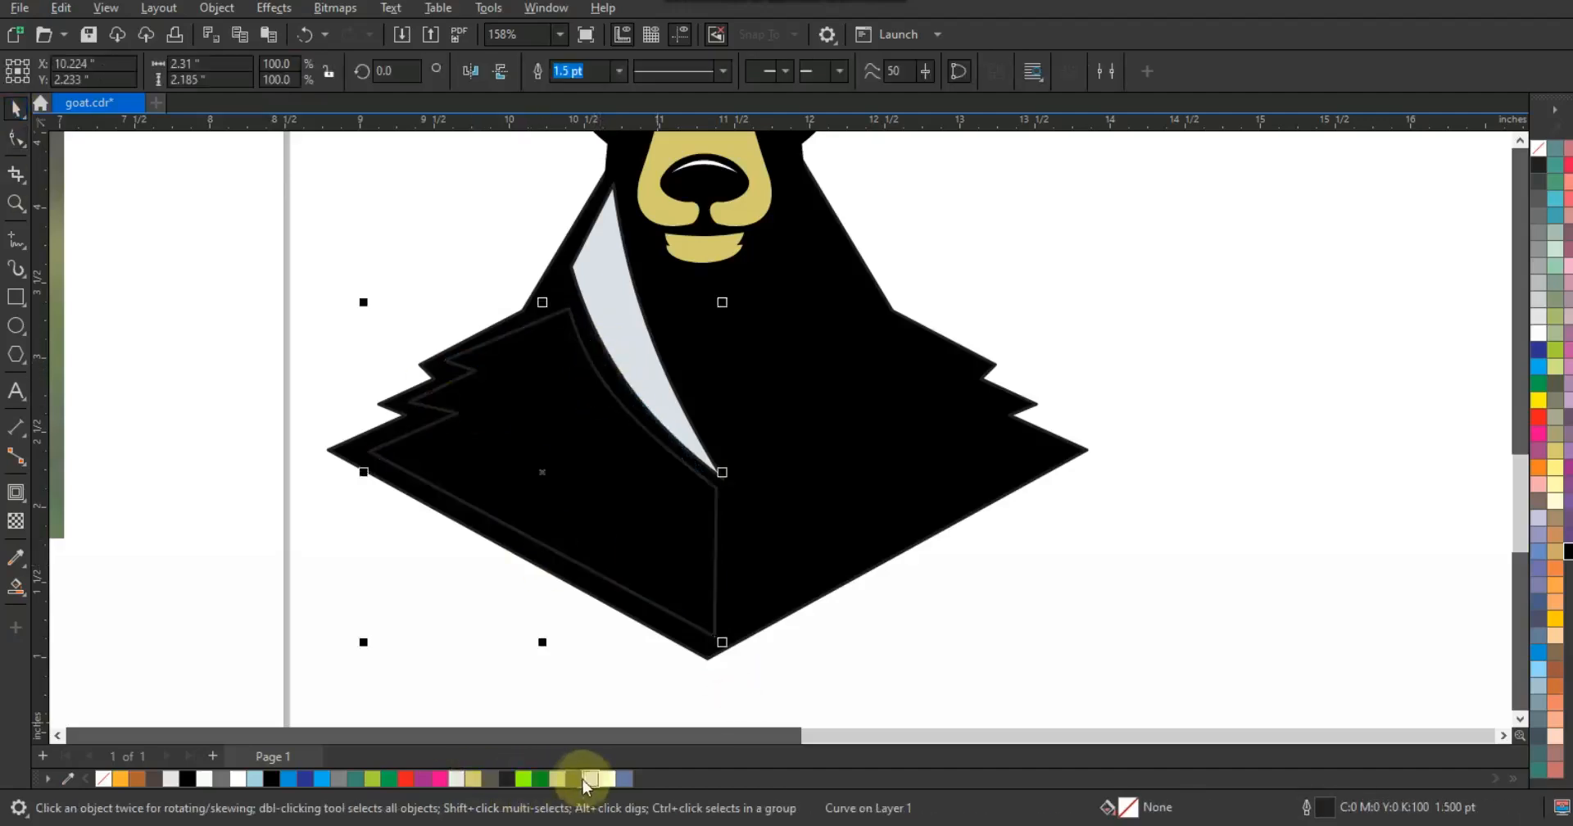
pyautogui.click(591, 779)
pyautogui.press('Escape')
# Step: Select the grey chest shape and neck sliver together and mirror a copy of both onto the other half of the neck
pyautogui.scroll(-1, 566, 538)
pyautogui.click(597, 510)
pyautogui.keyDown('shift'); pyautogui.click(598, 431); pyautogui.keyUp('shift')
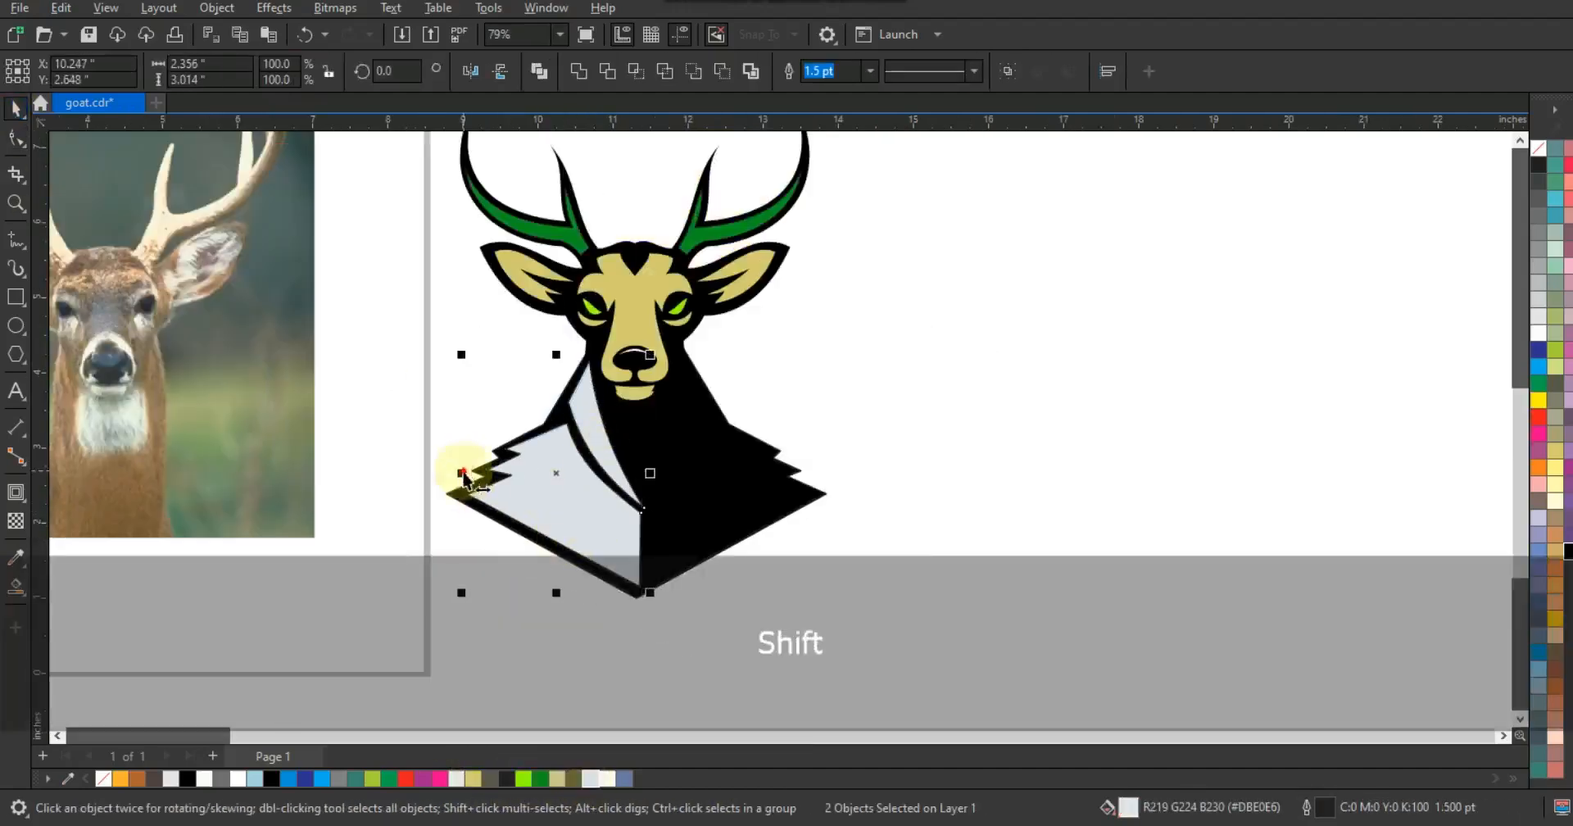
pyautogui.moveTo(464, 475); pyautogui.dragTo(684, 510)
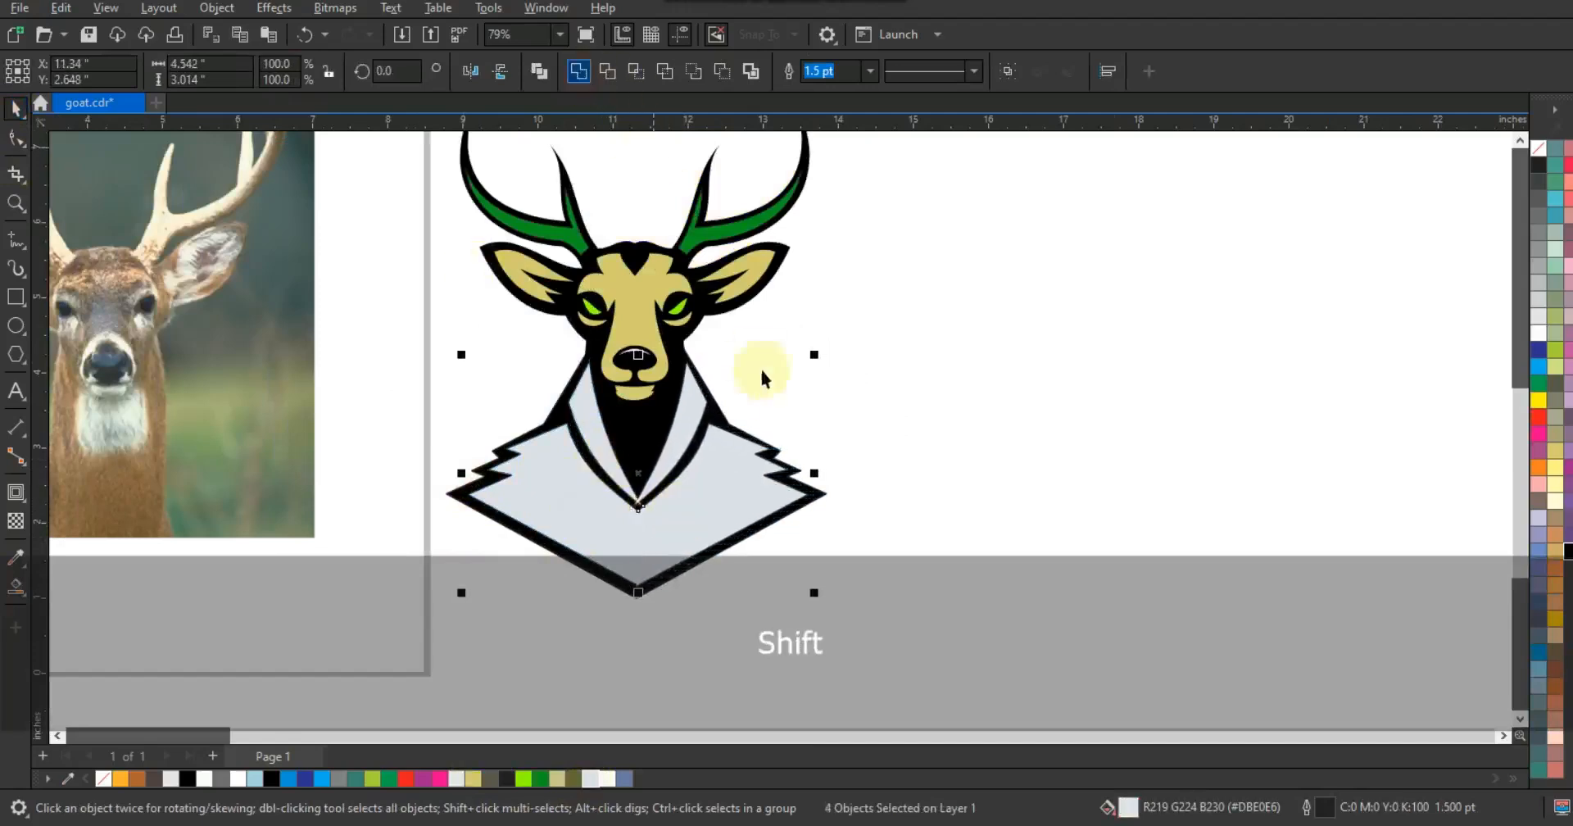
# Step: Weld the four light grey pieces into one curve and centre it horizontally on the black neck
pyautogui.keyDown('shift'); pyautogui.click(720, 415); pyautogui.keyUp('shift')
pyautogui.press('c')
pyautogui.click(892, 464)
pyautogui.click(752, 486)
pyautogui.click(982, 475)
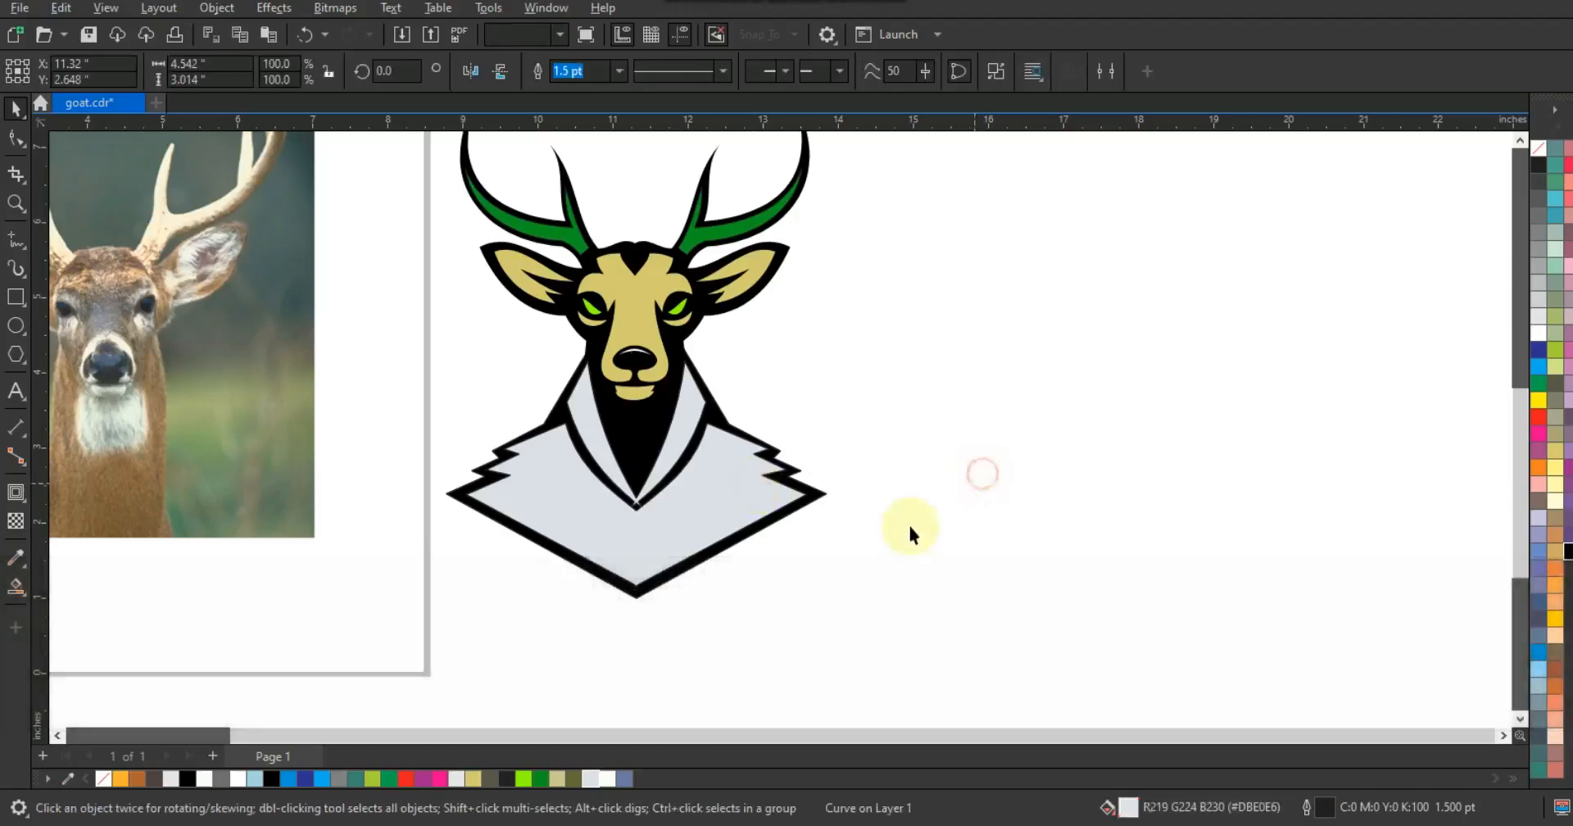
# Step: Draw a freehand U-shaped stripe about 0.41 by 0.49 inches on the left side of the deer's forehead
pyautogui.press('F3')
pyautogui.moveTo(757, 493); pyautogui.dragTo(783, 493)
pyautogui.moveTo(956, 565); pyautogui.dragTo(552, 272)
pyautogui.hotkey('shift', 'F2')
pyautogui.press('Escape')
pyautogui.click(503, 235)
pyautogui.press('z')
pyautogui.click(879, 422)
pyautogui.click(16, 238)
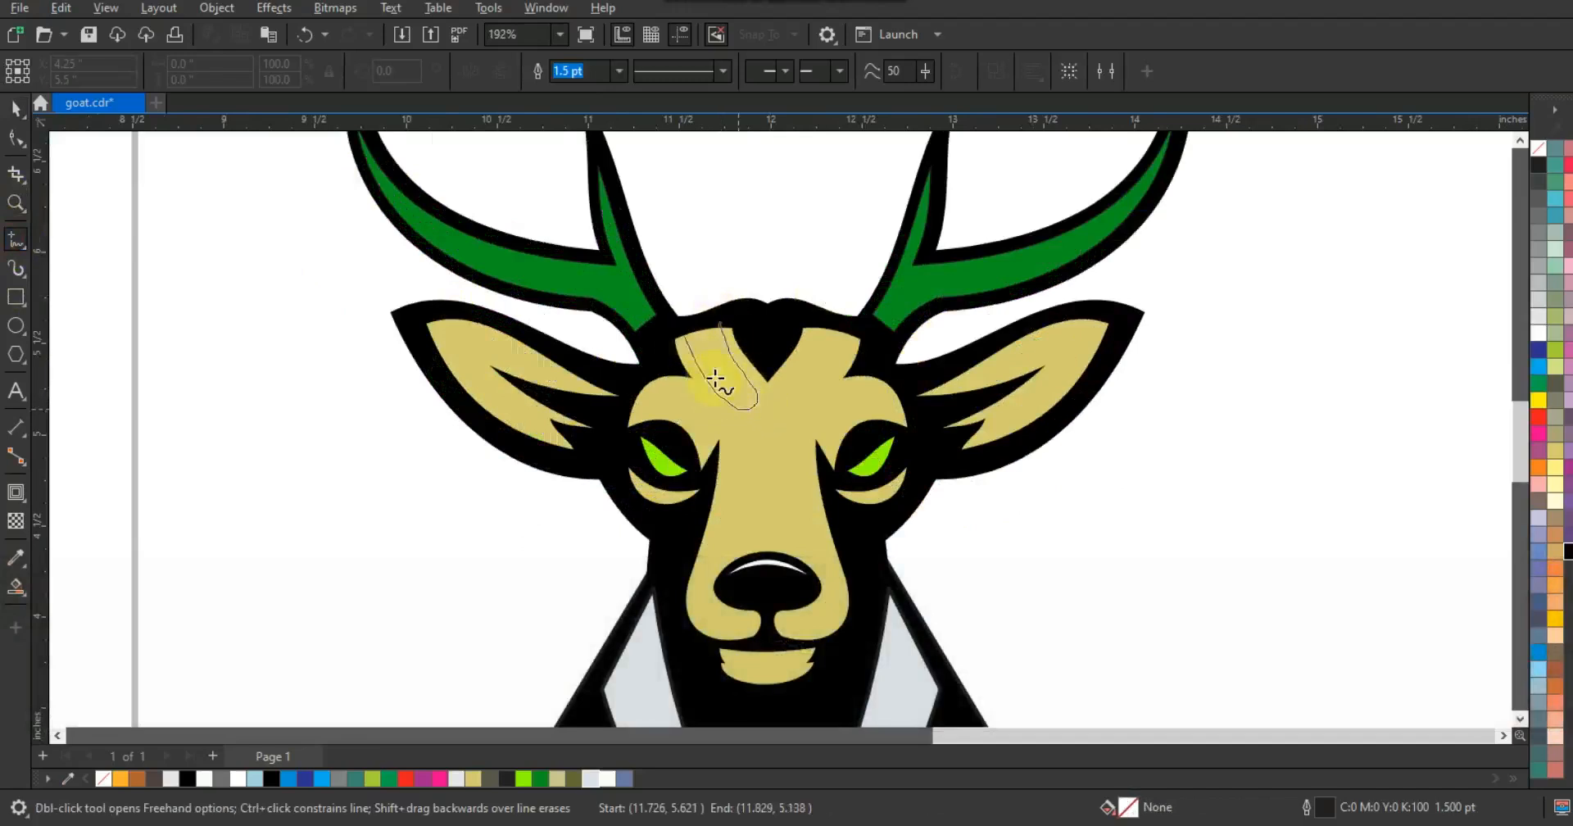
pyautogui.moveTo(715, 378); pyautogui.dragTo(682, 332)
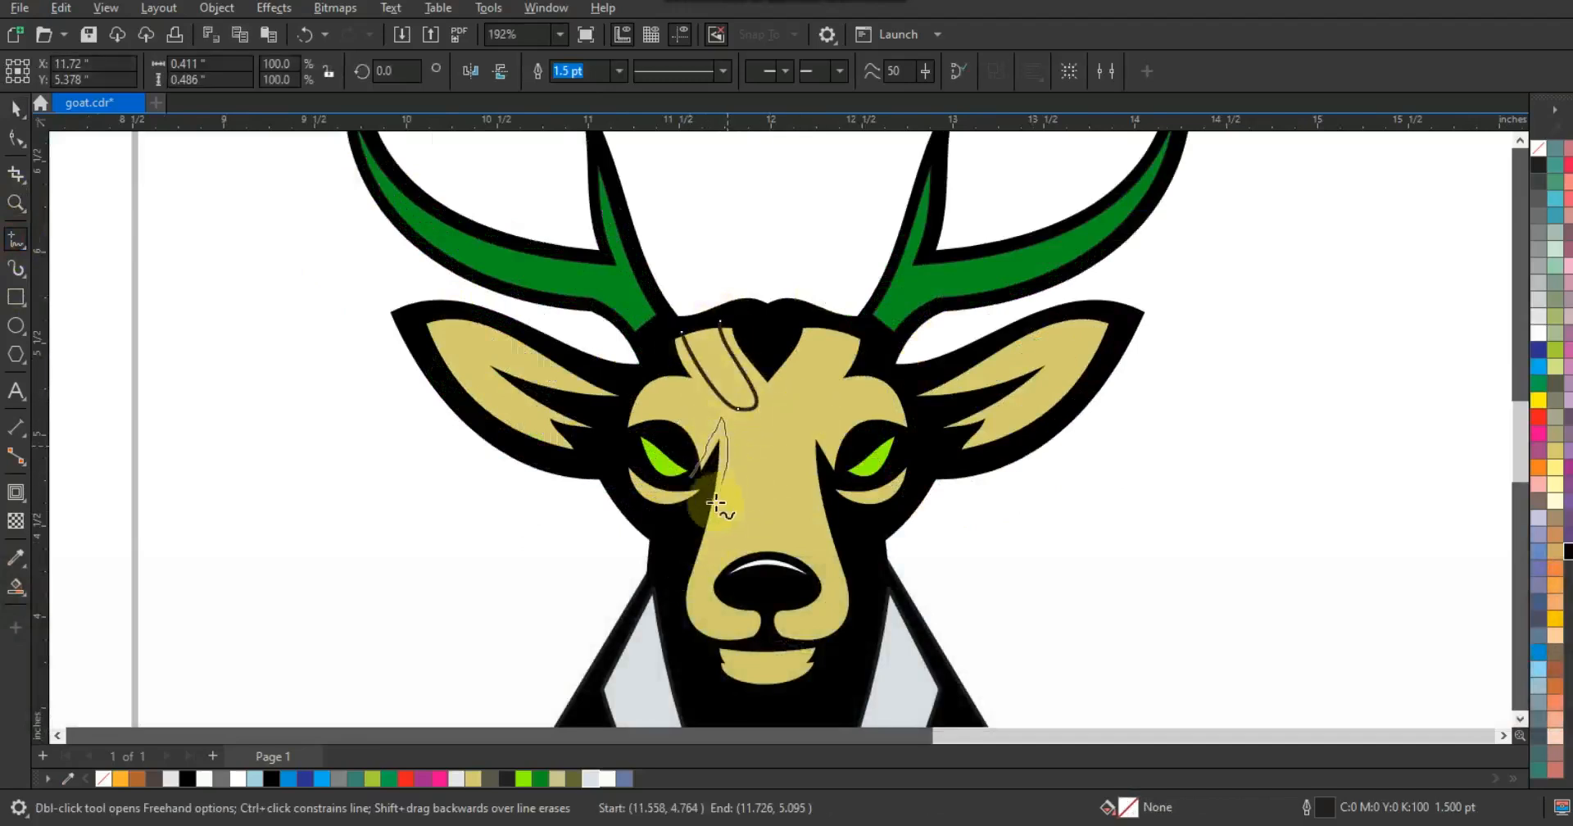
# Step: Draw a freehand shading line from the left eye's inner corner down the muzzle to below the nose and smooth its lower bend
pyautogui.moveTo(763, 626); pyautogui.dragTo(763, 627)
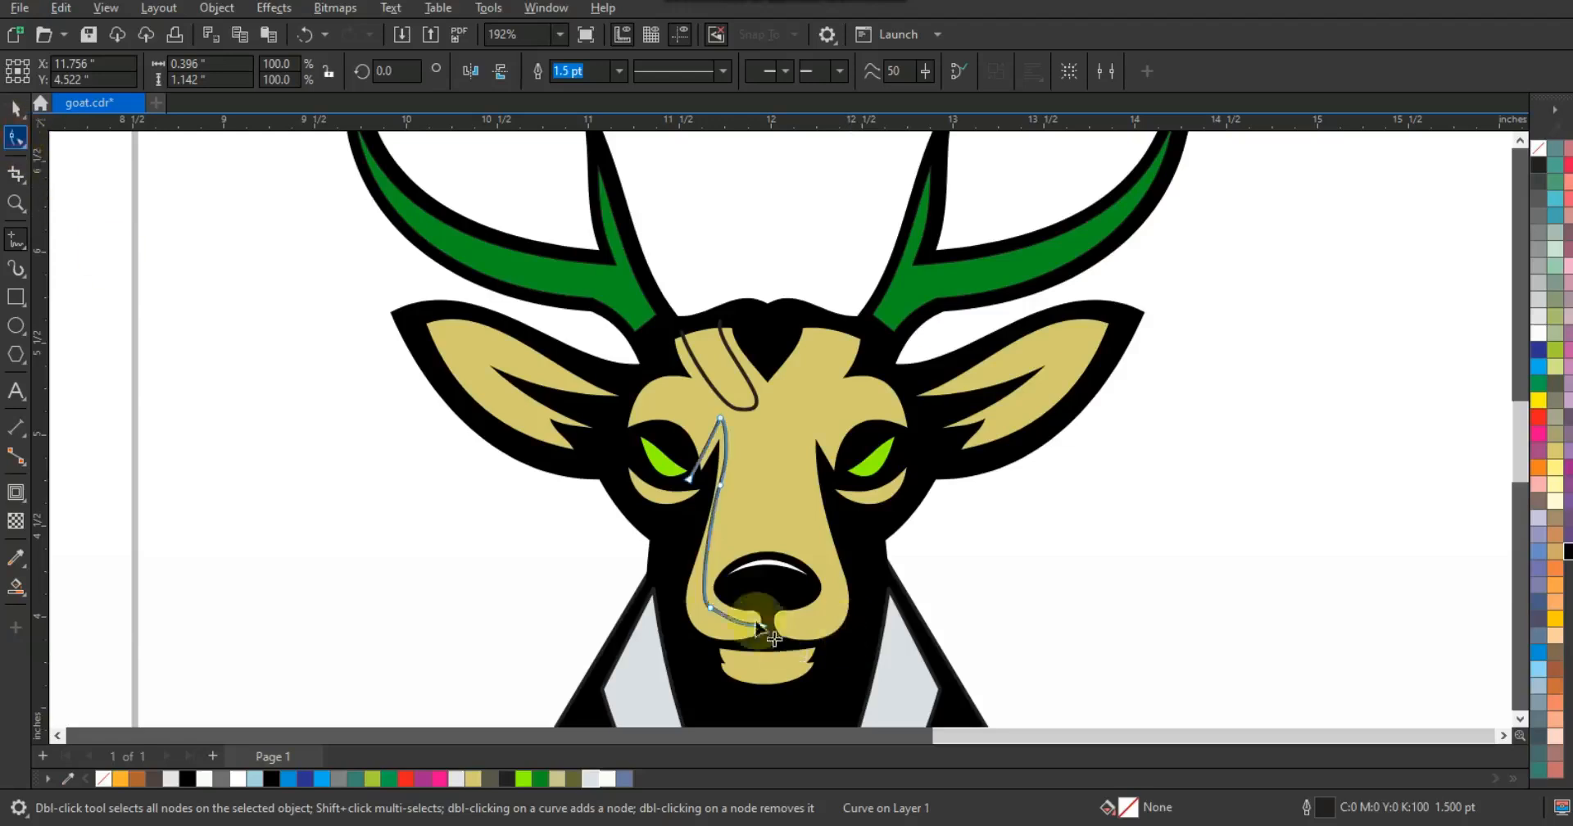
pyautogui.click(709, 607)
pyautogui.press('Delete')
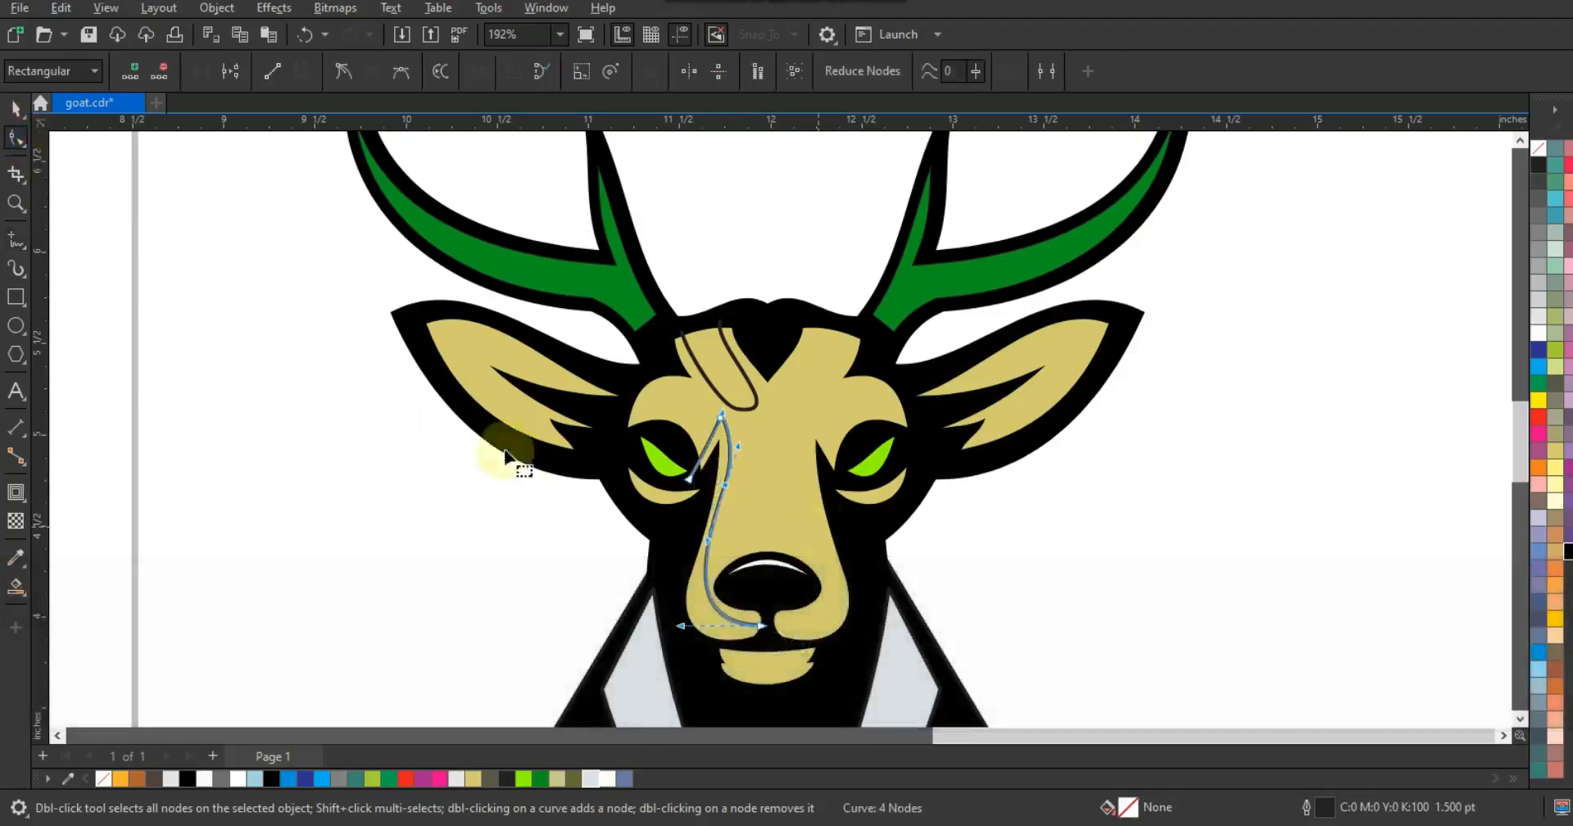
# Step: Draw freehand shading lines above the left eye and inside the left ear, and combine all four shading lines into one curve
pyautogui.click(15, 240)
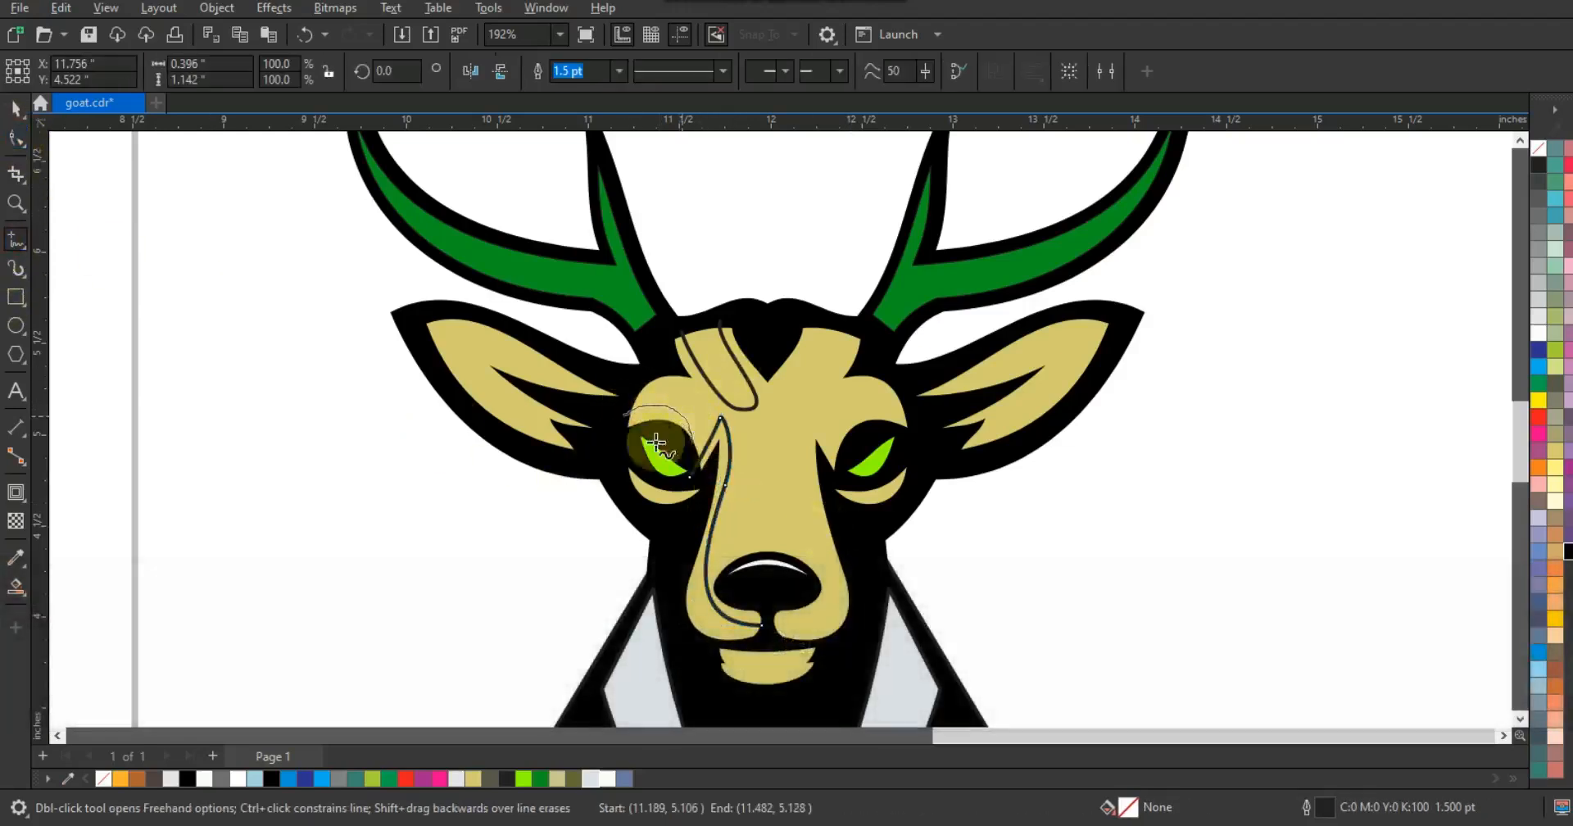
pyautogui.moveTo(655, 443); pyautogui.dragTo(624, 392)
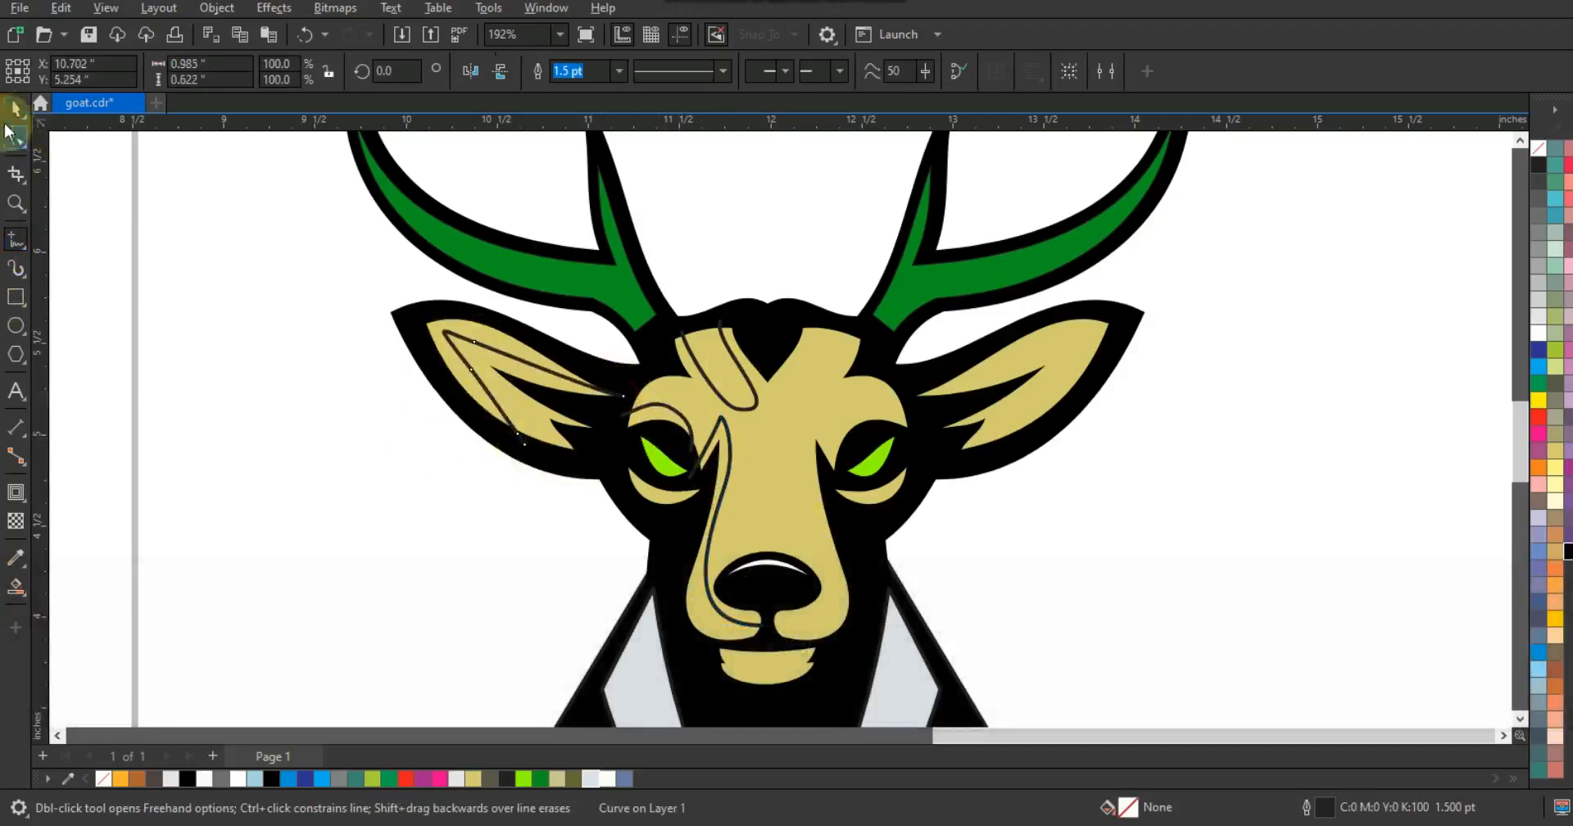
pyautogui.press('space')
pyautogui.keyDown('shift'); pyautogui.click(668, 407); pyautogui.keyUp('shift')
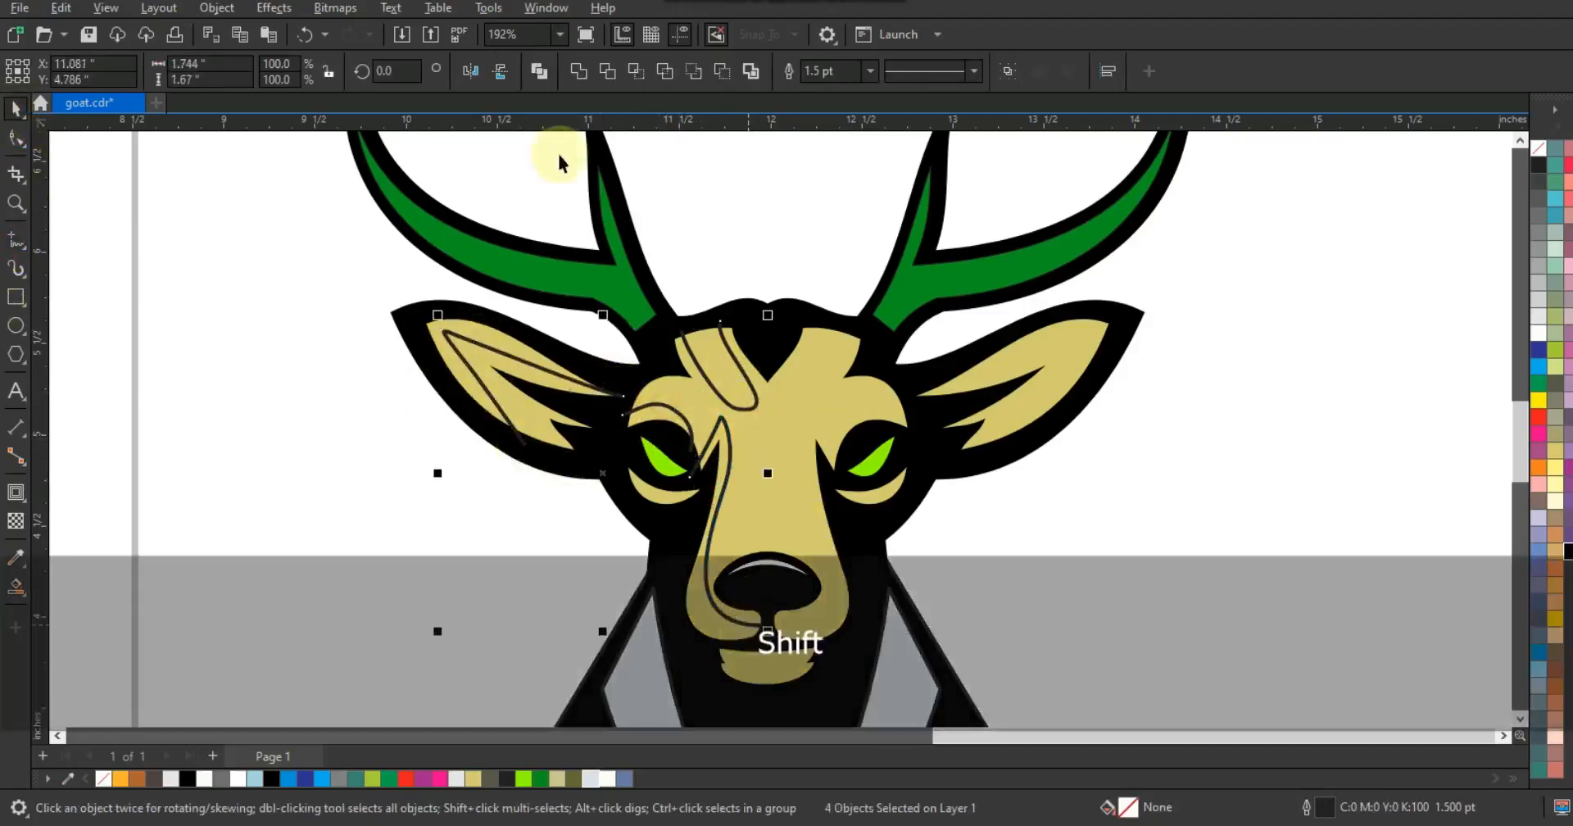
pyautogui.click(541, 76)
# Step: Mirror a copy of the combined shading lines onto the other half of the face and nudge it outward to line up symmetrically
pyautogui.moveTo(437, 473); pyautogui.dragTo(857, 493)
pyautogui.rightClick(858, 493)
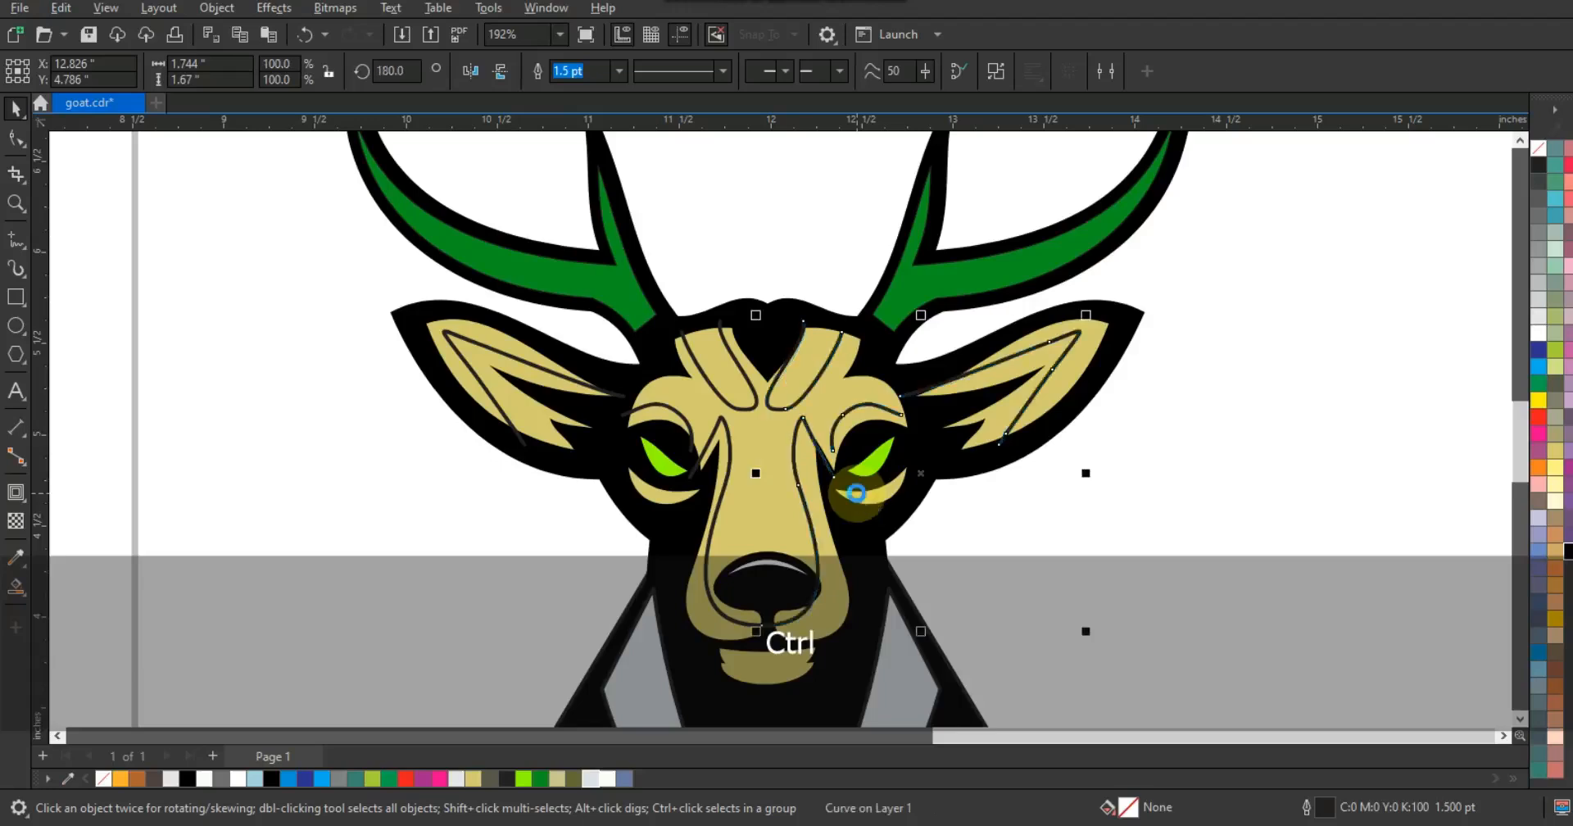
pyautogui.press('Right')
pyautogui.press('Right')
pyautogui.press('Right')
pyautogui.press('Right')
pyautogui.press('Right')
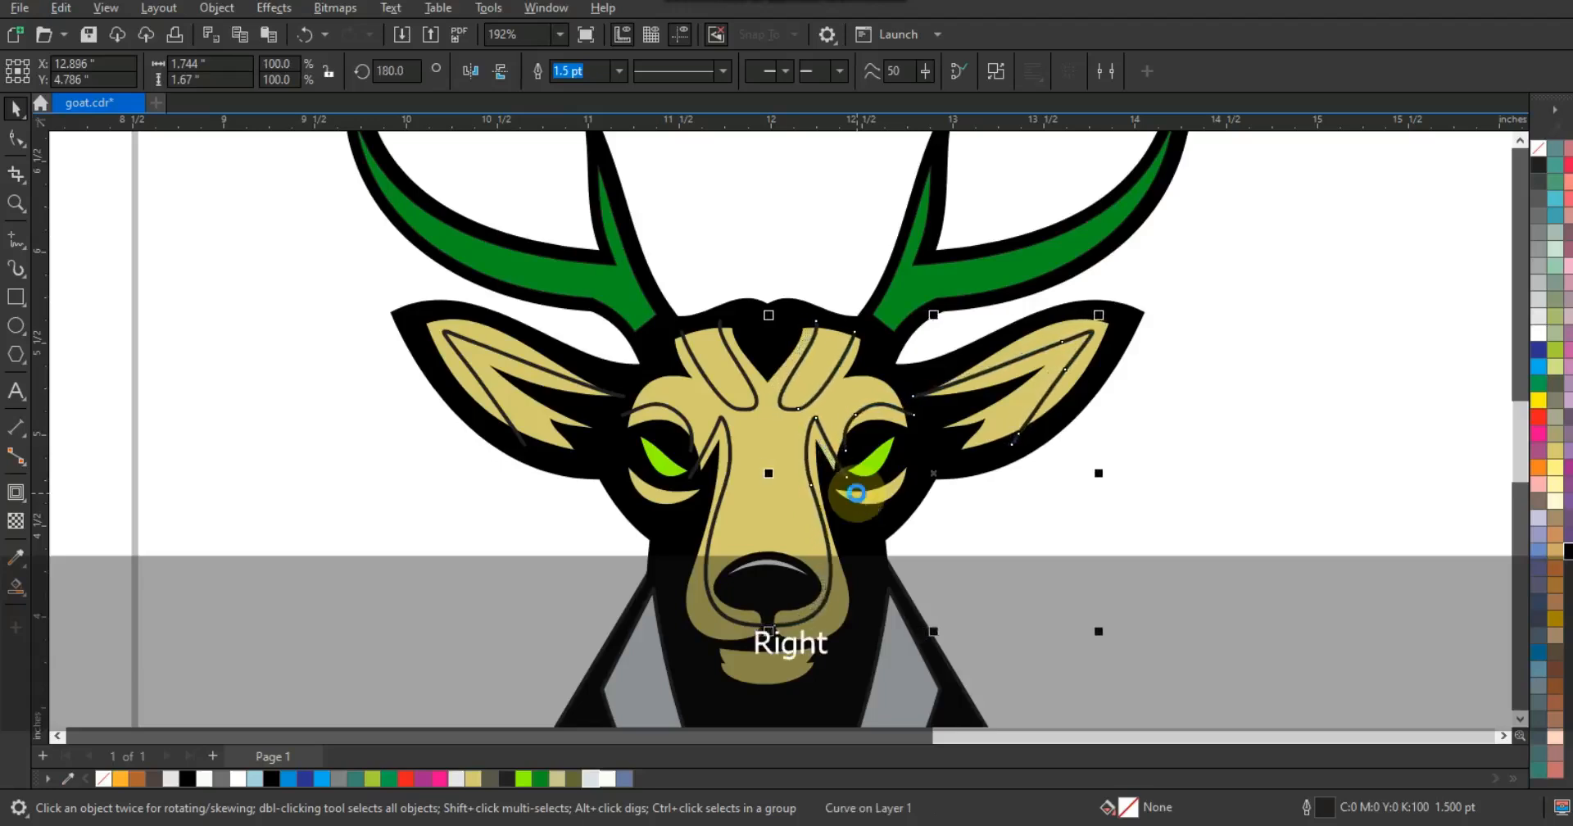
# Step: Smart-fill the enclosed shading areas on the ears, forehead, muzzle and brows with light blue and a 0.5 pt black outline
pyautogui.click(16, 587)
pyautogui.click(456, 332)
pyautogui.click(719, 369)
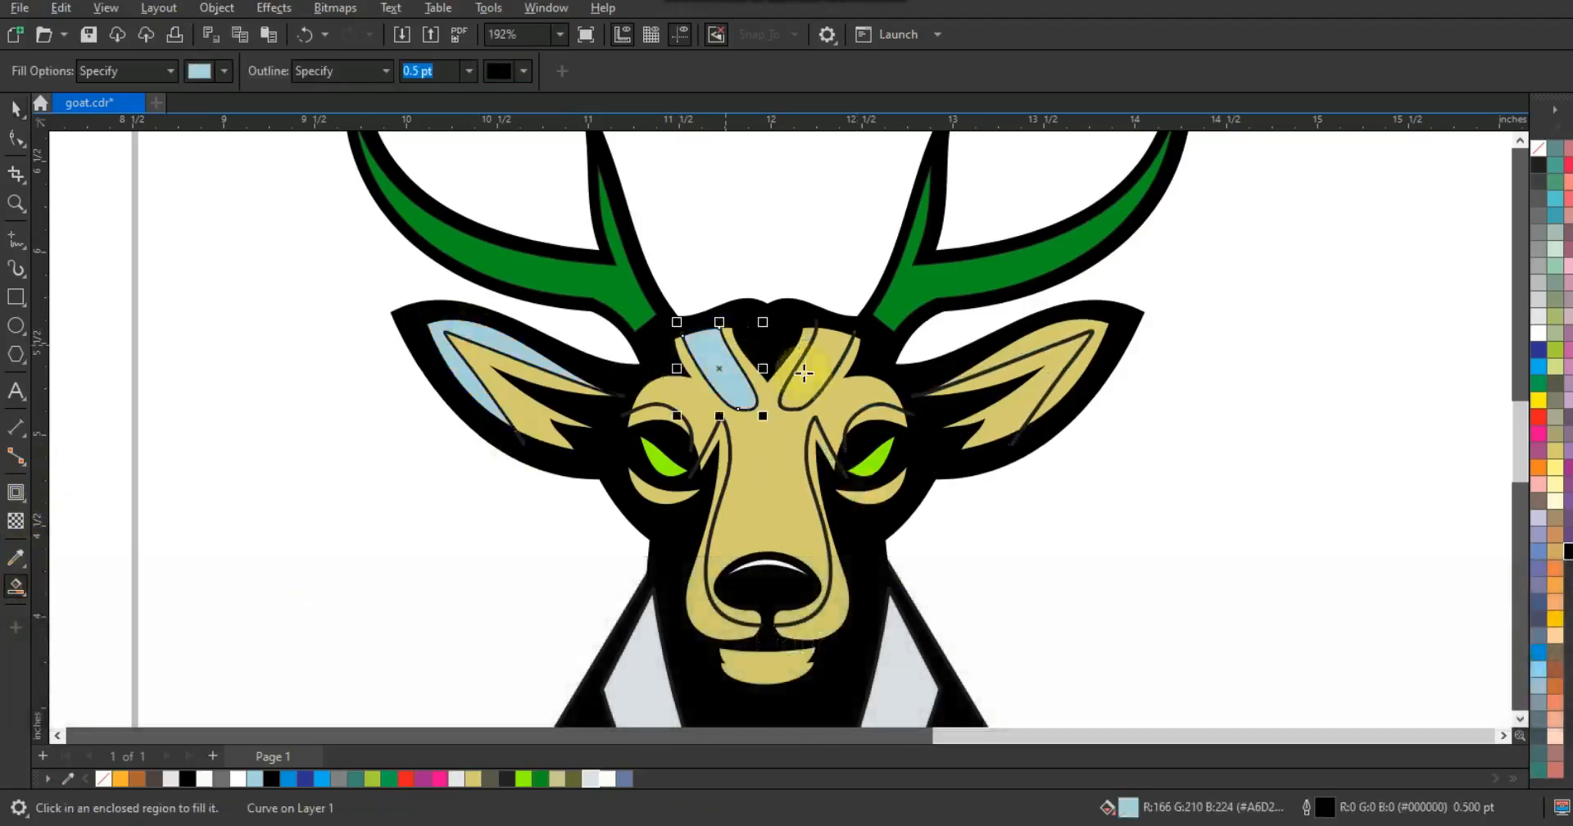
pyautogui.click(1035, 338)
pyautogui.click(836, 596)
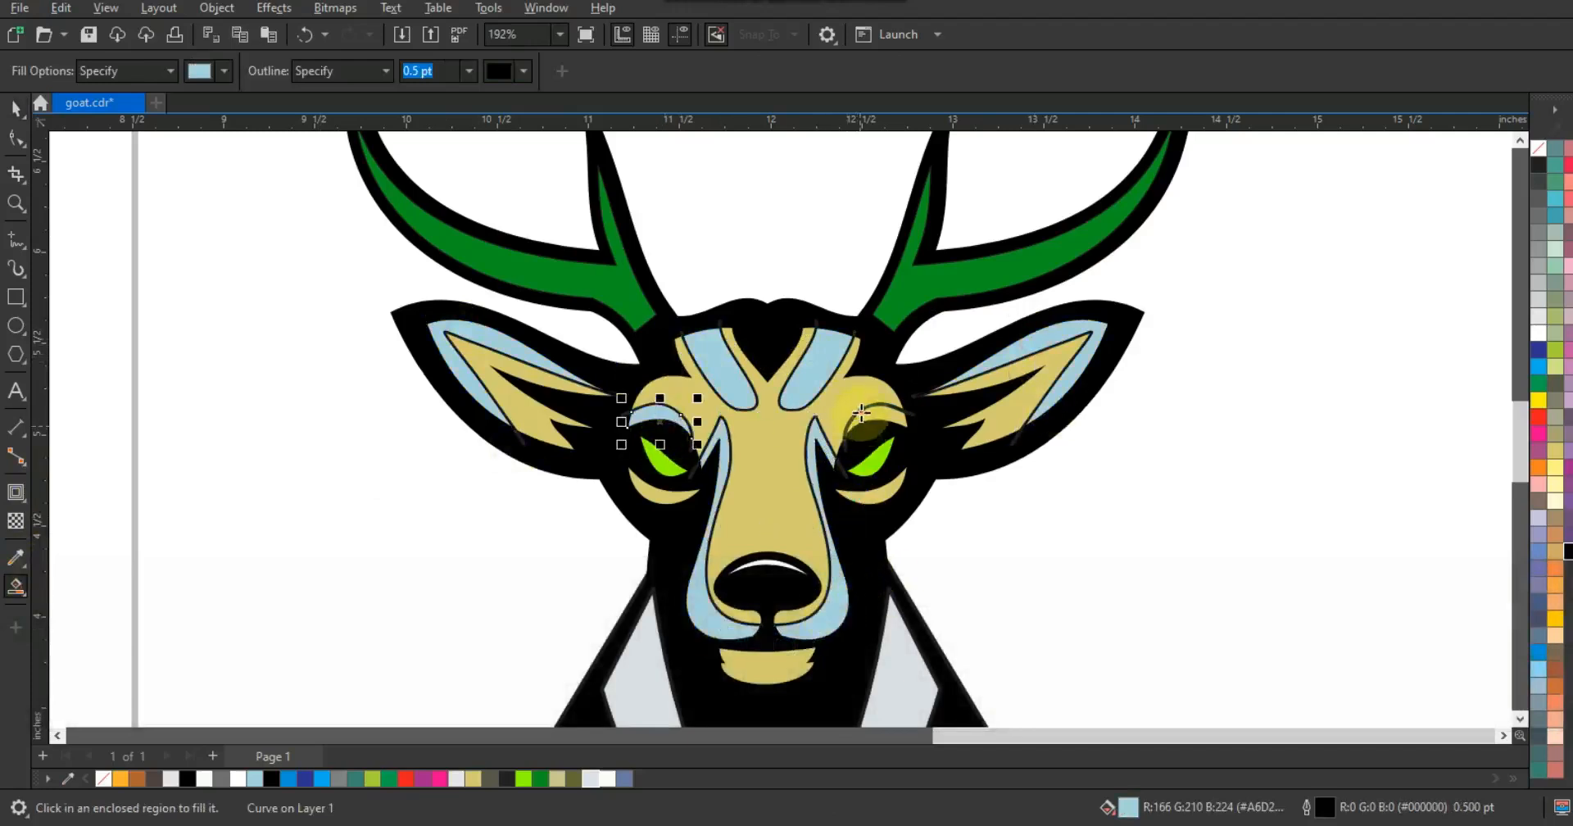
# Step: Delete the two combined shading-line curves from both halves of the face
pyautogui.click(15, 108)
pyautogui.click(1117, 565)
pyautogui.click(765, 626)
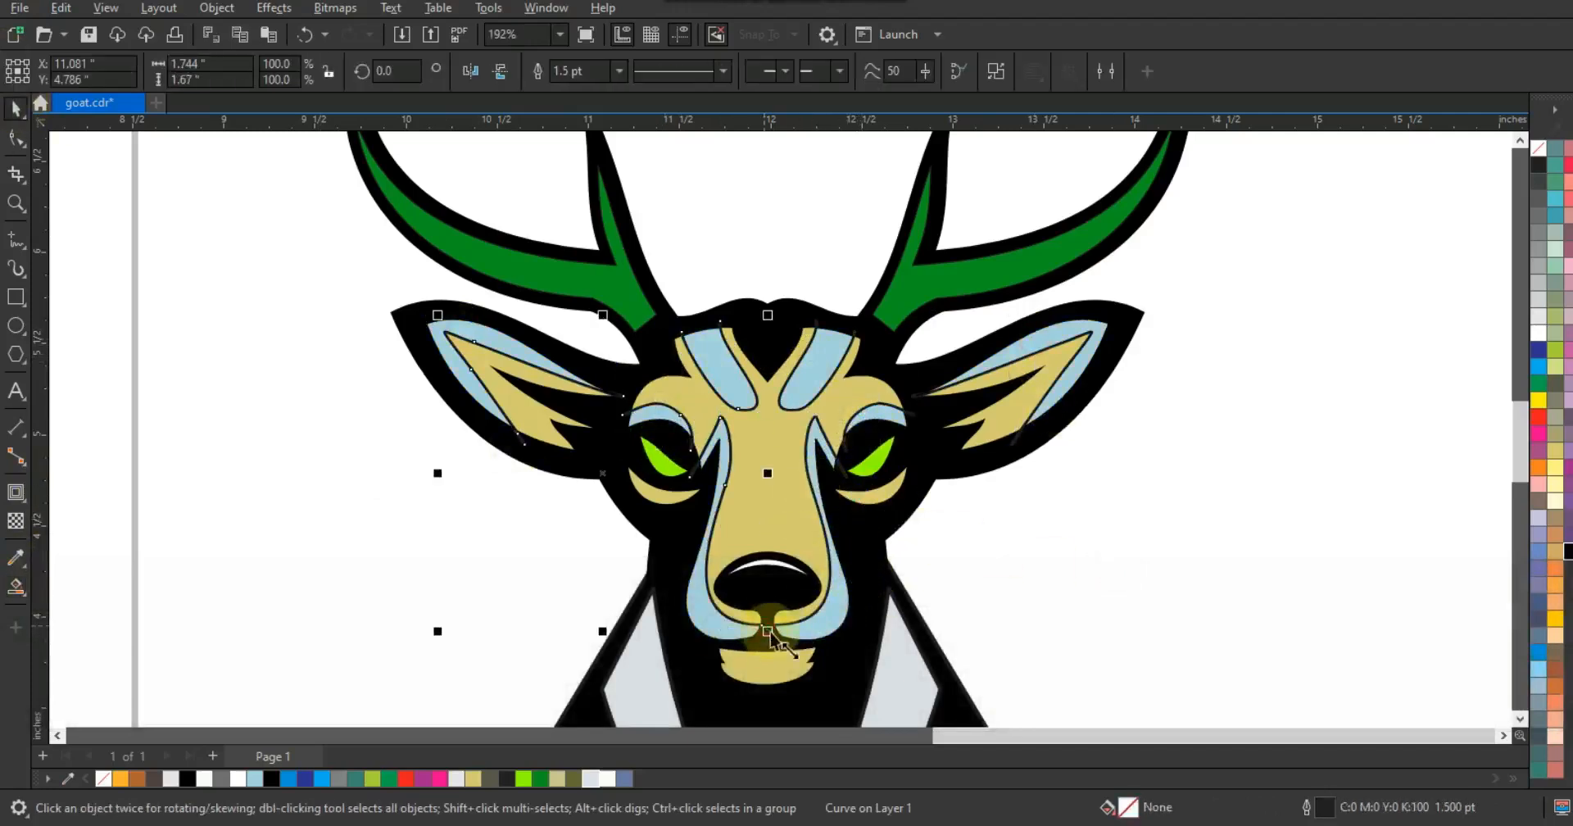
pyautogui.press('Delete')
pyautogui.click(771, 627)
pyautogui.click(995, 492)
pyautogui.click(912, 414)
pyautogui.press('Delete')
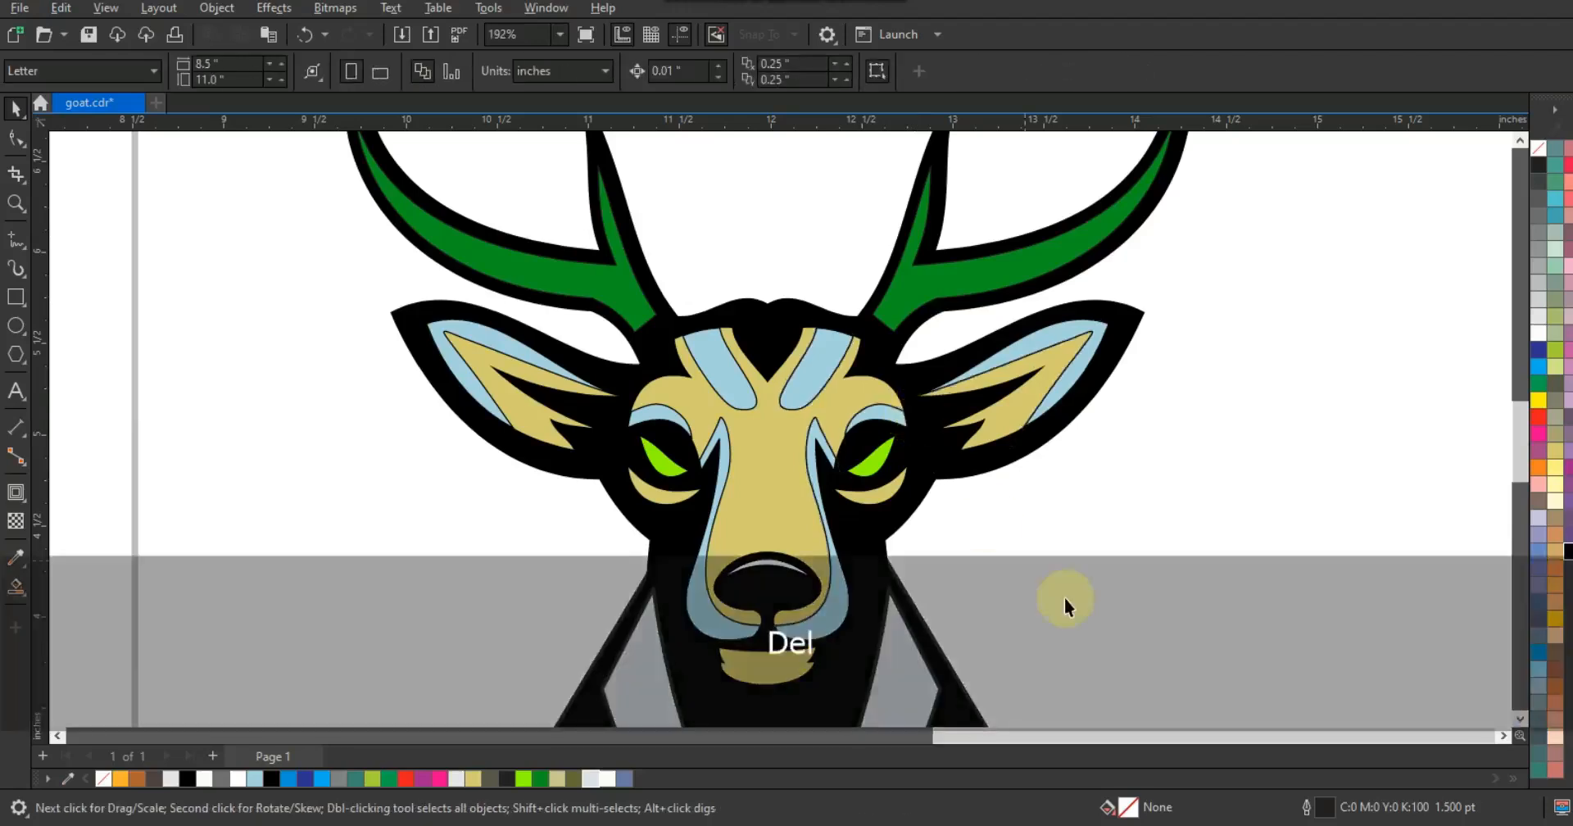
# Step: Select all eight light blue shading shapes on the head and ears and recolour them dark olive
pyautogui.click(834, 624)
pyautogui.keyDown('shift'); pyautogui.click(787, 390); pyautogui.keyUp('shift')
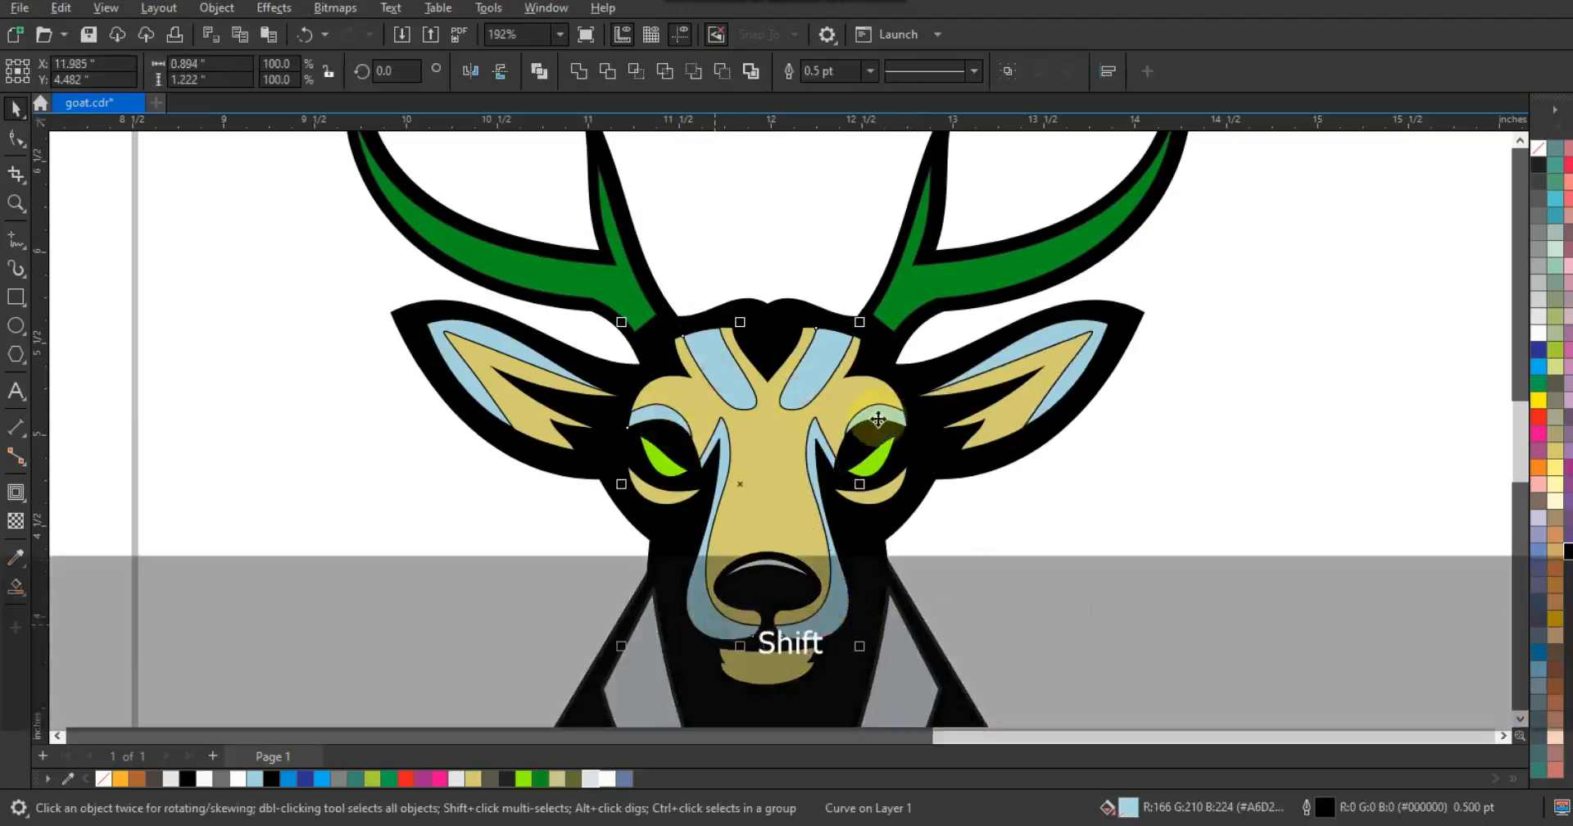
pyautogui.keyDown('shift'); pyautogui.click(435, 329); pyautogui.keyUp('shift')
pyautogui.click(574, 778)
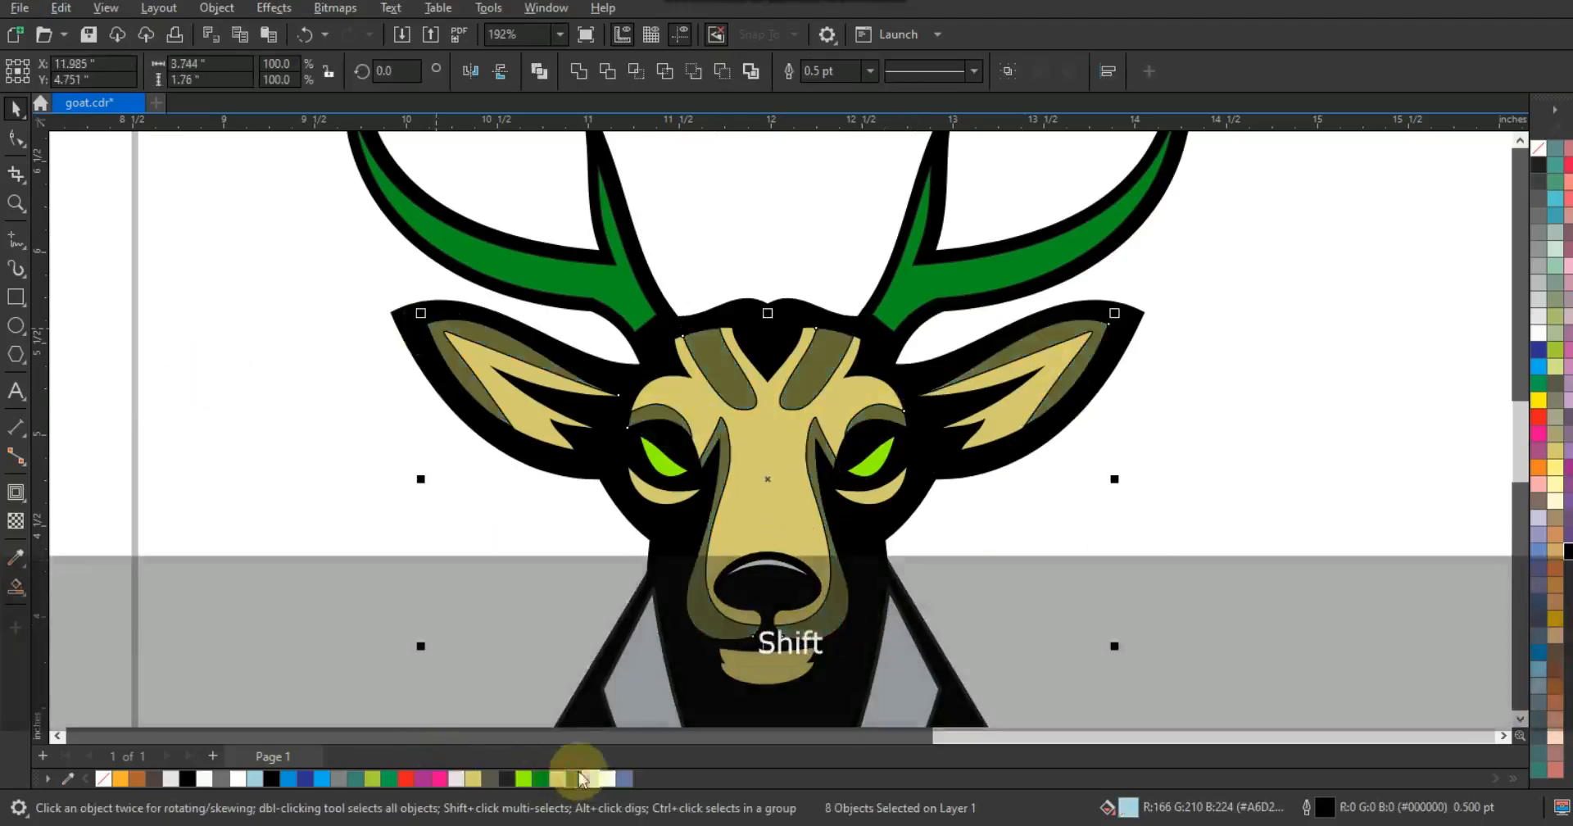
pyautogui.click(988, 637)
# Step: Select the whole deer illustration and remove the outlines from all its shapes
pyautogui.press('F3')
pyautogui.press('F3')
pyautogui.moveTo(768, 467); pyautogui.dragTo(615, 269)
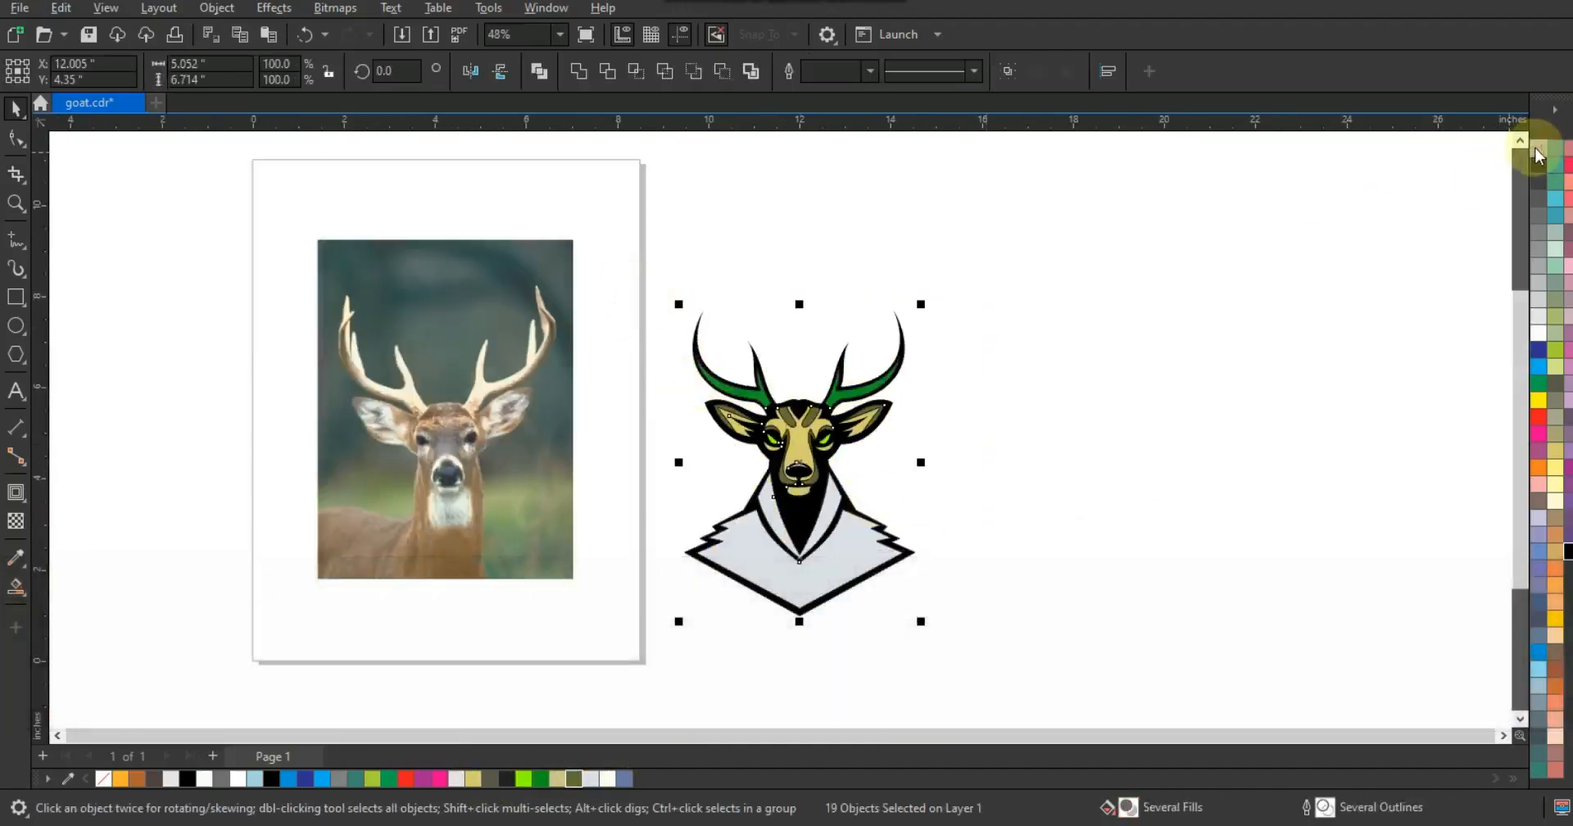
pyautogui.rightClick(1527, 160)
pyautogui.click(1105, 281)
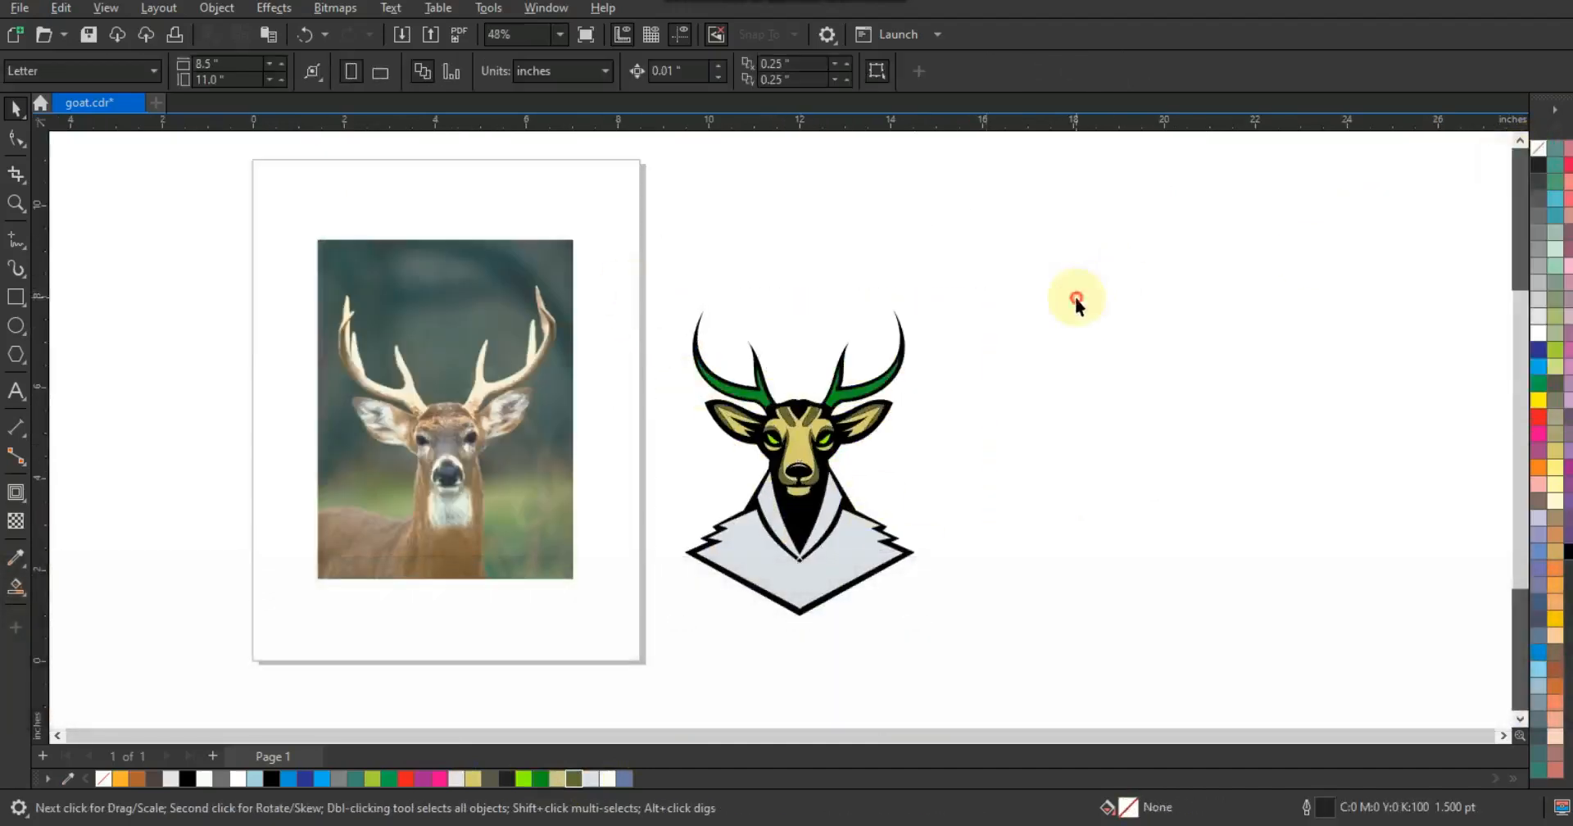
# Step: Sketch freehand zigzag fur strands across one side of the deer's chest and mirror them onto the other side
pyautogui.moveTo(1043, 267); pyautogui.dragTo(609, 668)
pyautogui.hotkey('shift', 'F2')
pyautogui.press('Escape')
pyautogui.click(15, 239)
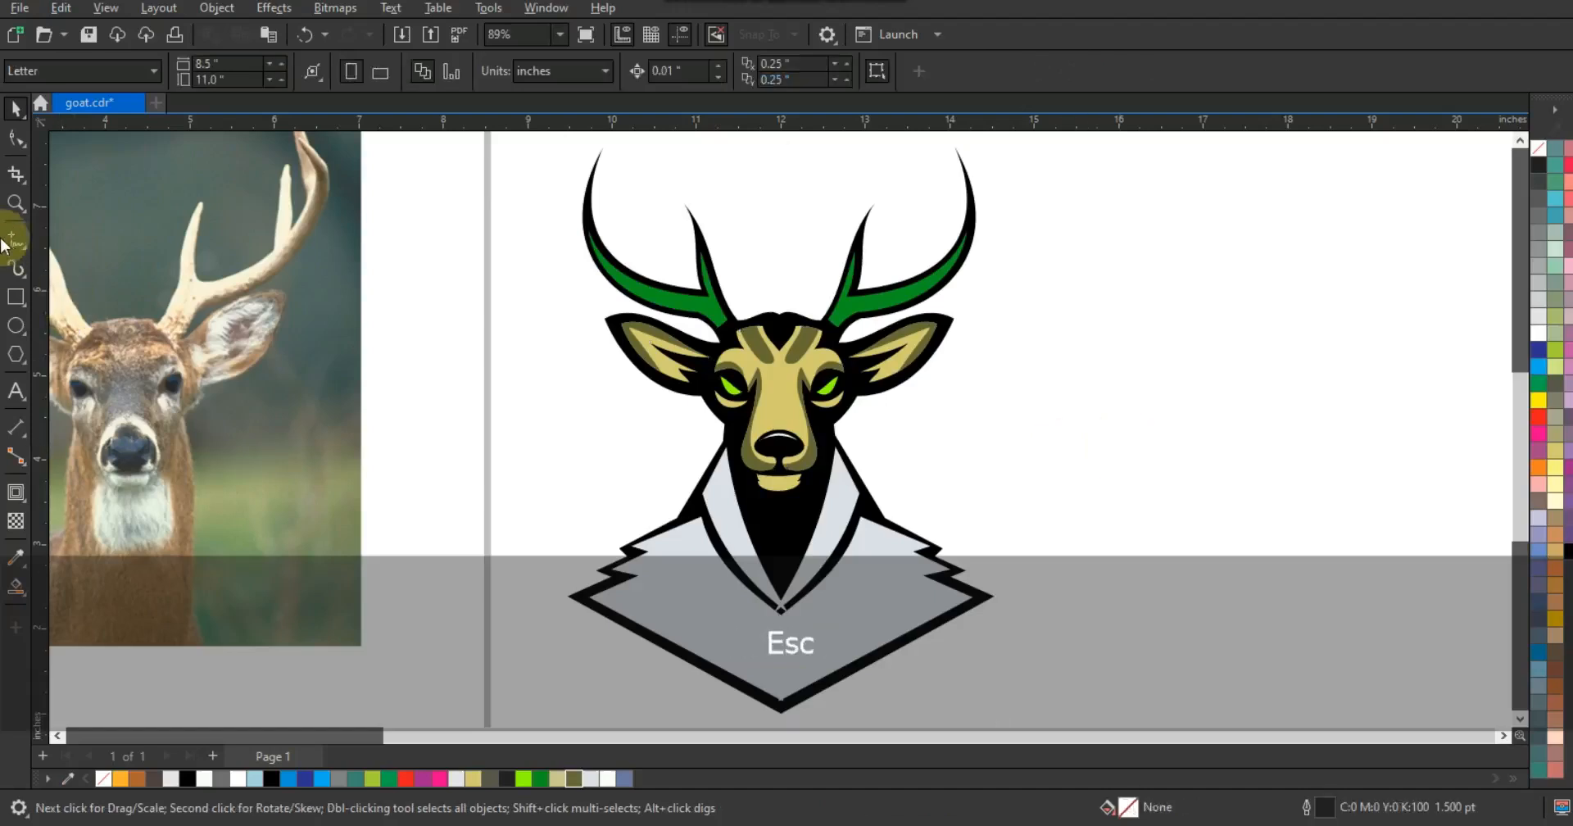
pyautogui.moveTo(677, 510); pyautogui.dragTo(770, 623)
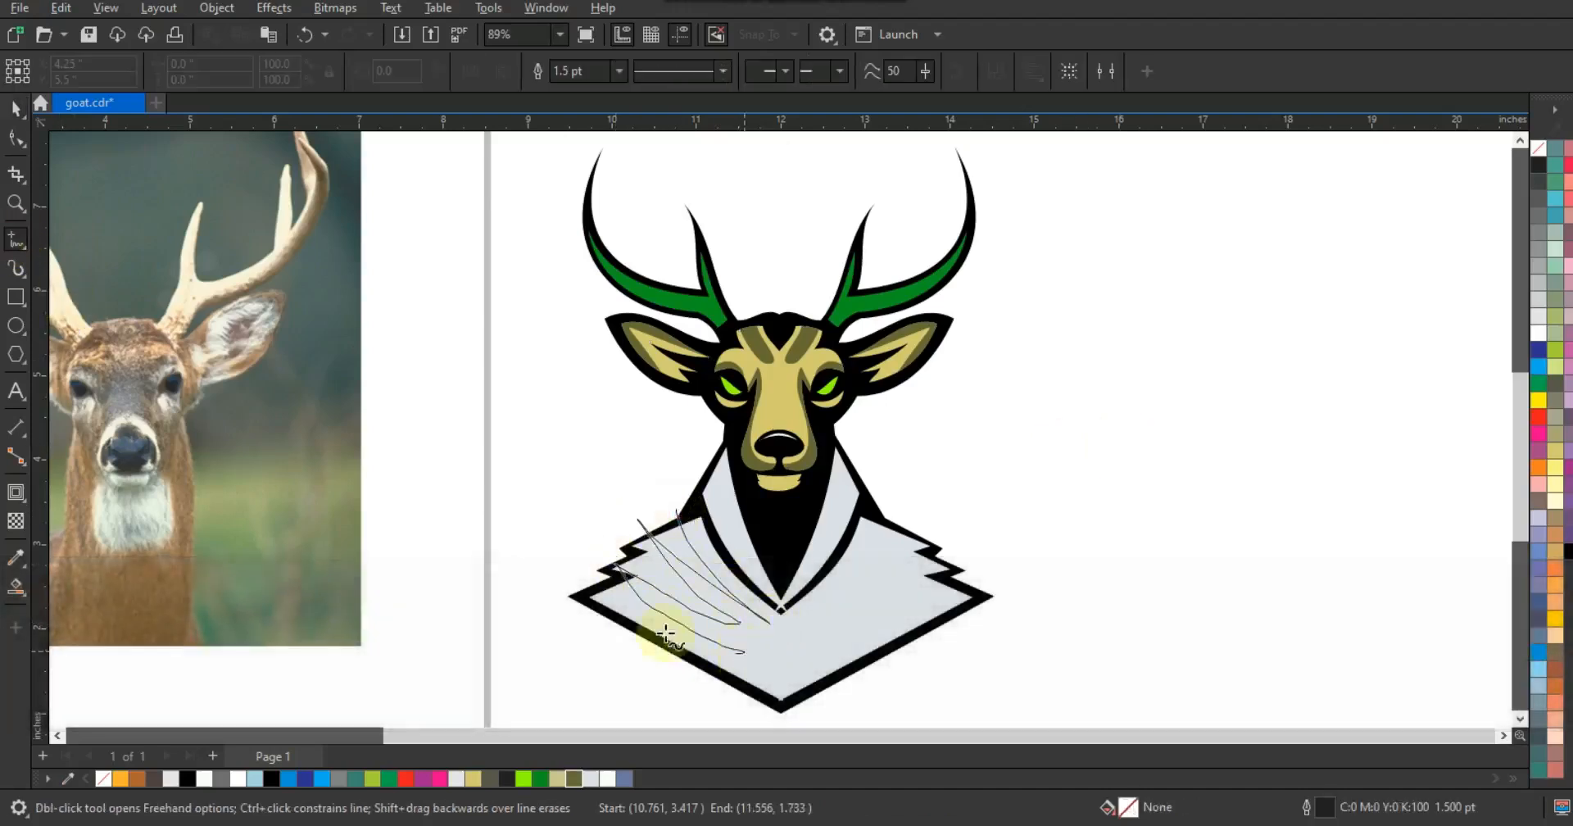
pyautogui.moveTo(666, 635)
pyautogui.mouseDown()
pyautogui.moveTo(528, 592)
pyautogui.moveTo(926, 605)
pyautogui.mouseUp()
pyautogui.press('space')
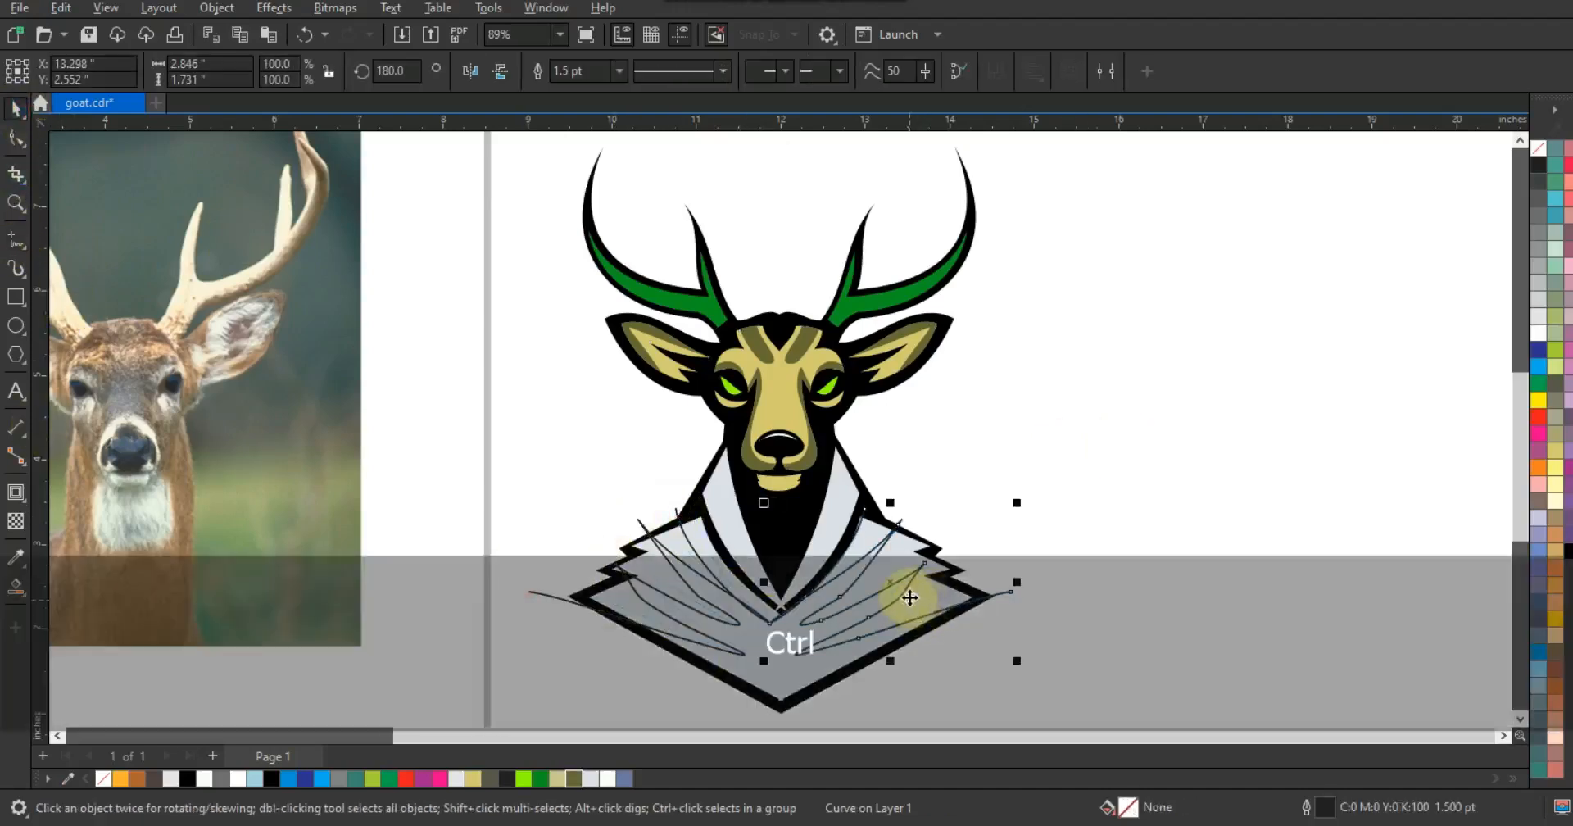
# Step: Smart-fill the enclosed fur areas on both sides of the chest and recolour them grey
pyautogui.click(12, 585)
pyautogui.click(931, 579)
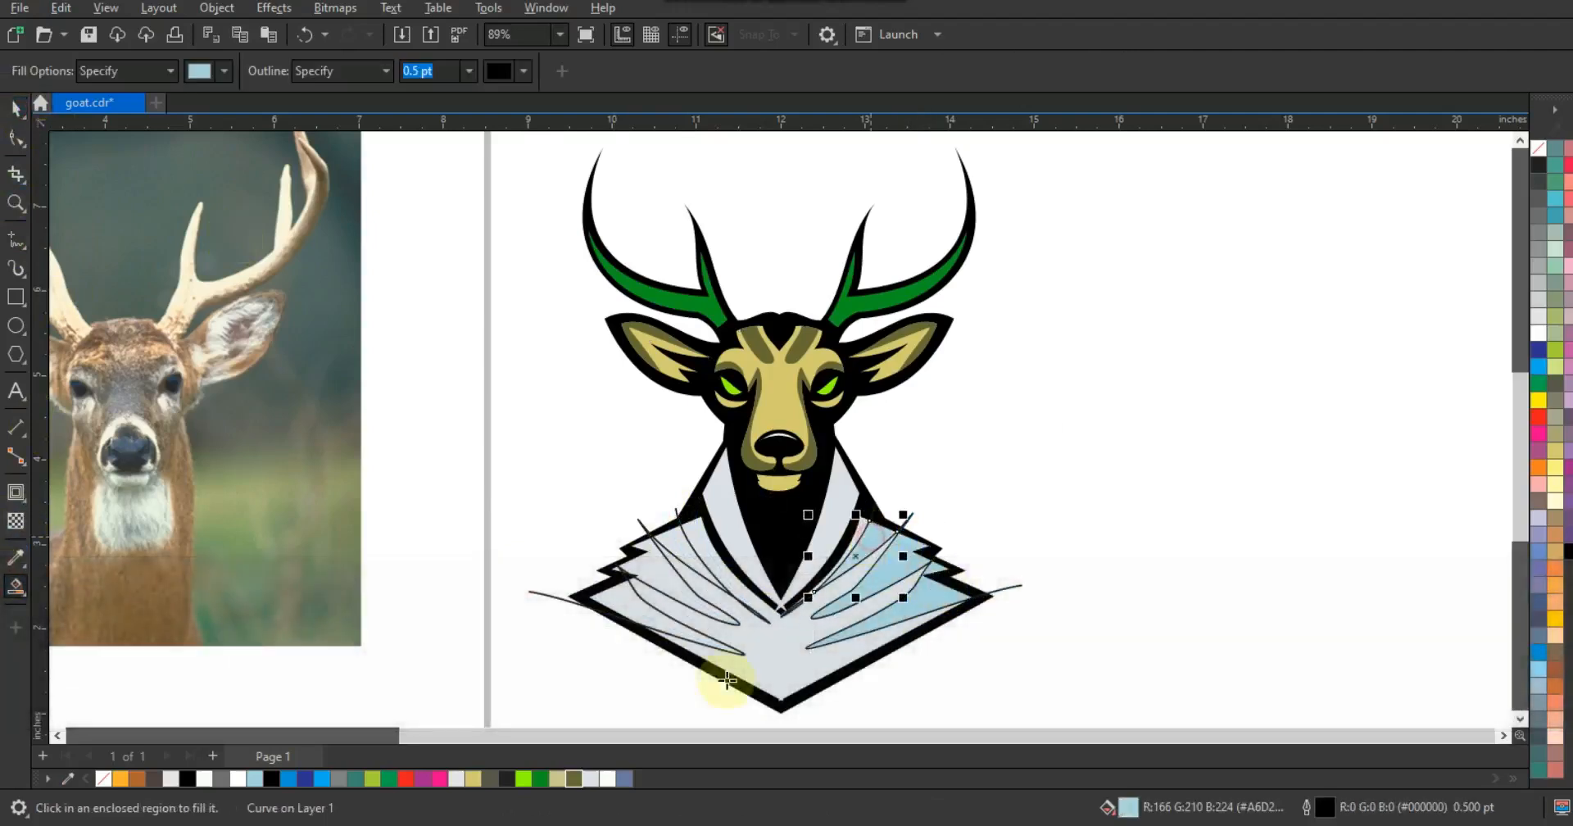
pyautogui.click(648, 605)
pyautogui.click(709, 562)
pyautogui.keyDown('shift'); pyautogui.click(651, 570); pyautogui.keyUp('shift')
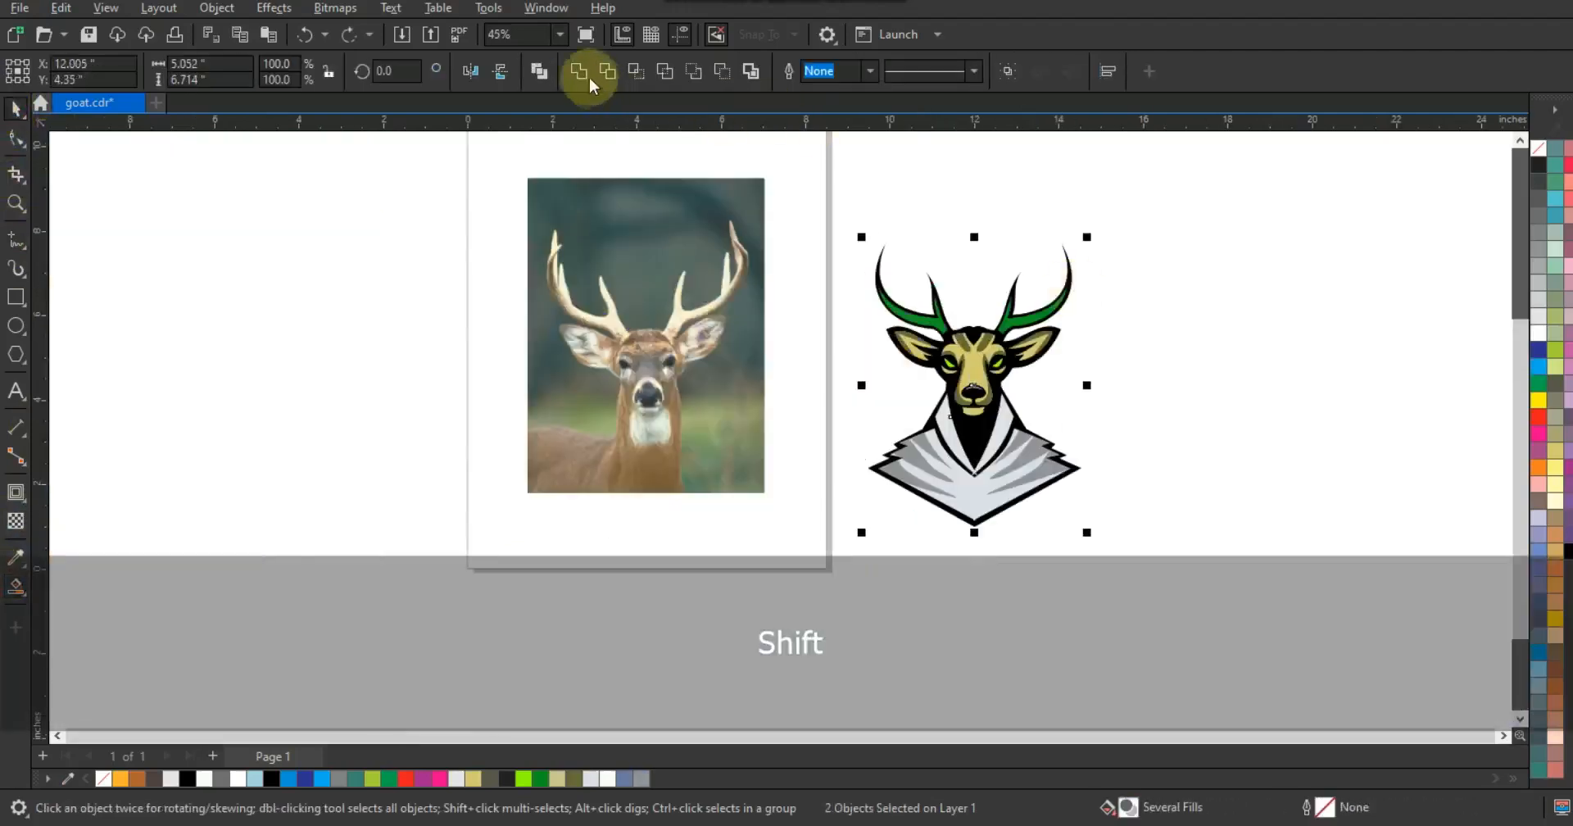
# Step: Weld the two selected objects into one black silhouette with a 4 pt outline behind the fill that scales with the object
pyautogui.click(589, 73)
pyautogui.hotkey('shift', 'F2')
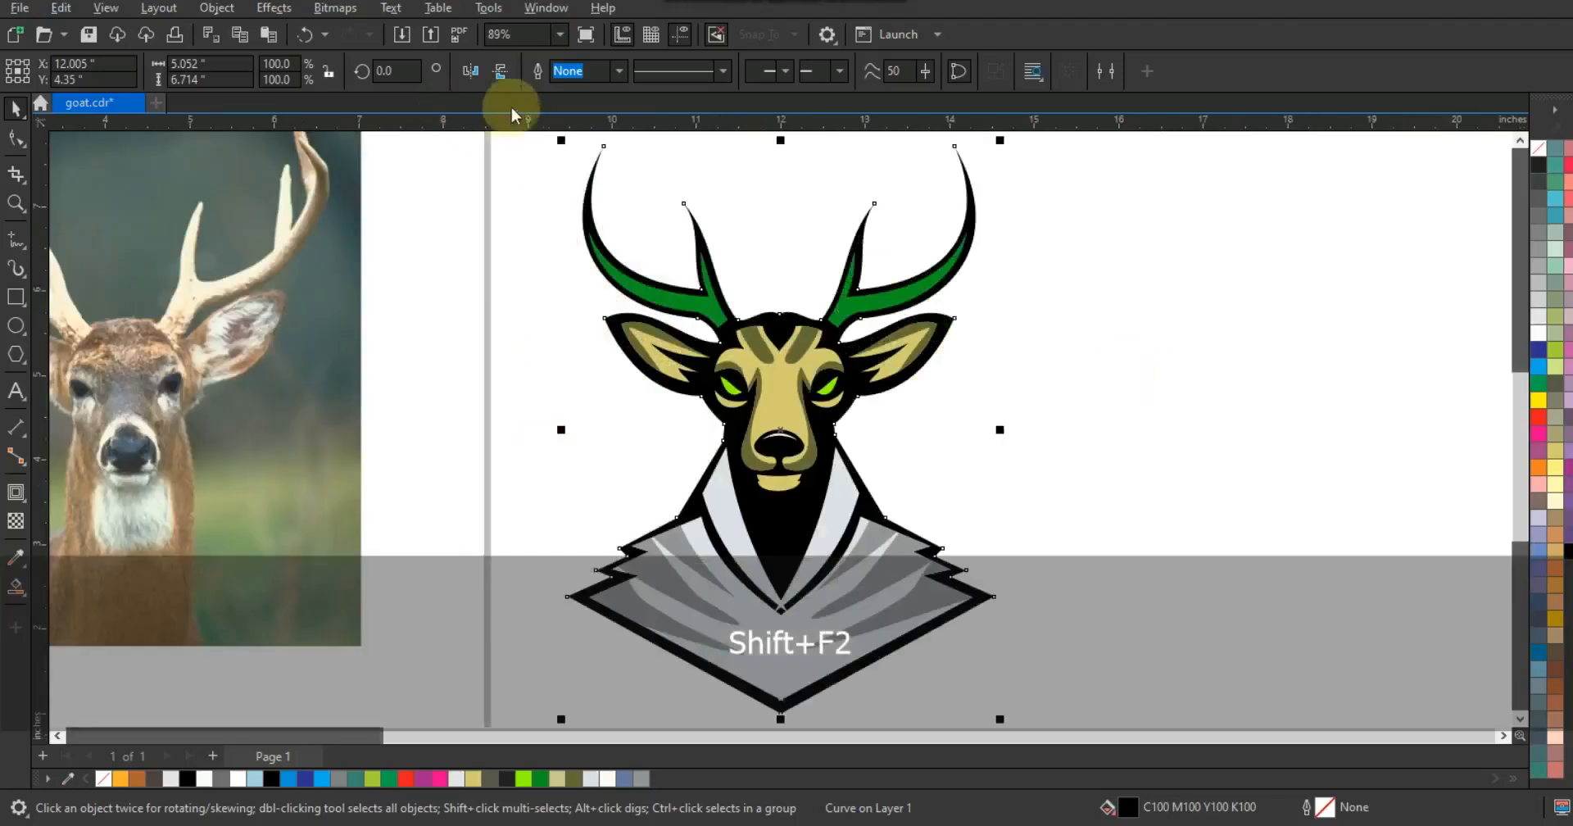
pyautogui.doubleClick(1304, 807)
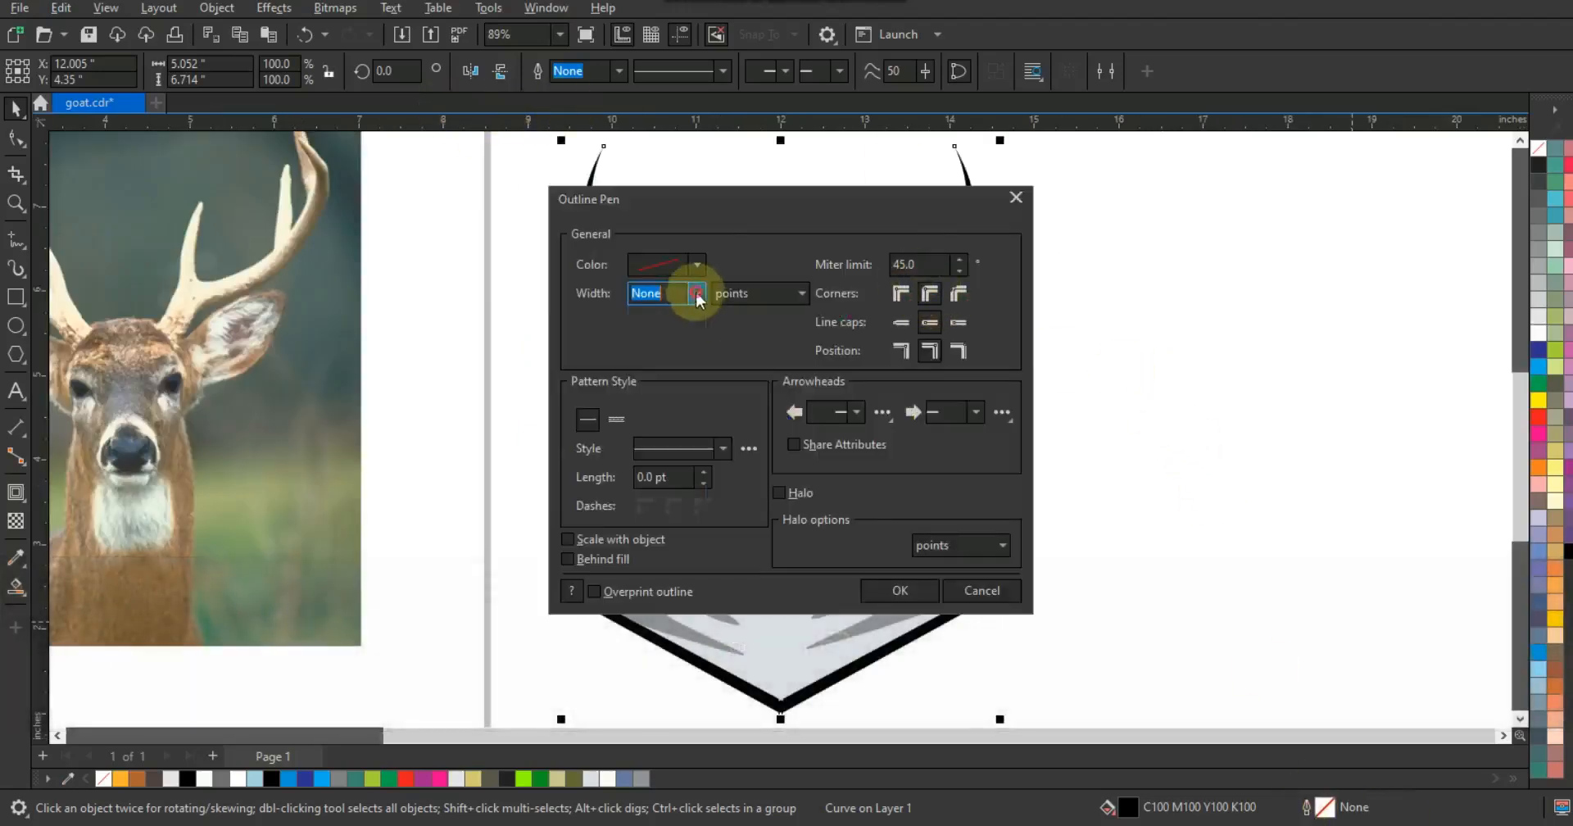
pyautogui.click(697, 293)
pyautogui.click(655, 416)
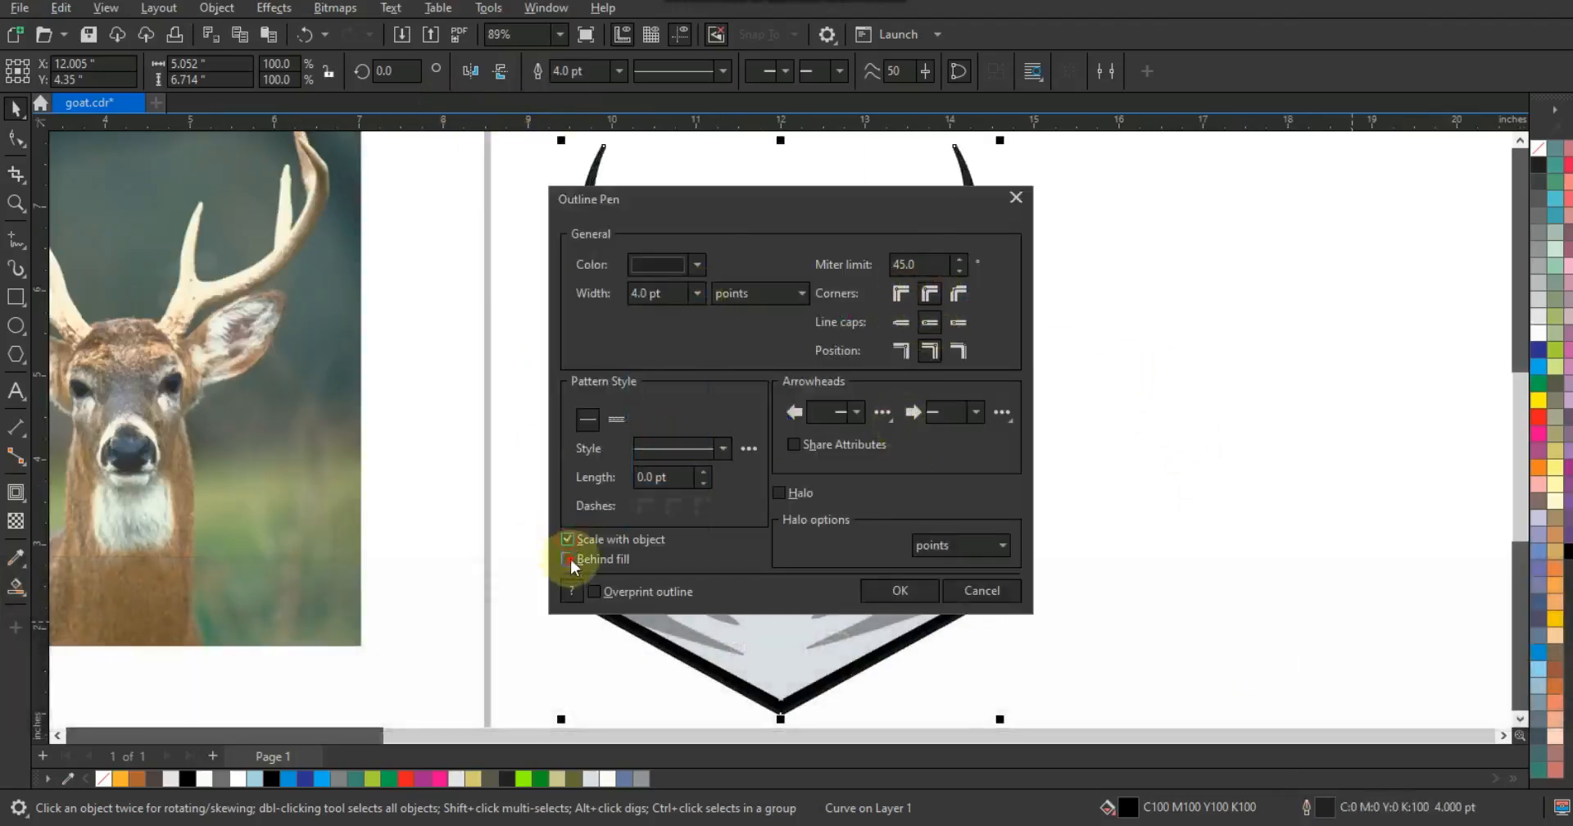
pyautogui.click(899, 590)
# Step: Colour the deer silhouette's outline bright lime green
pyautogui.rightClick(533, 776)
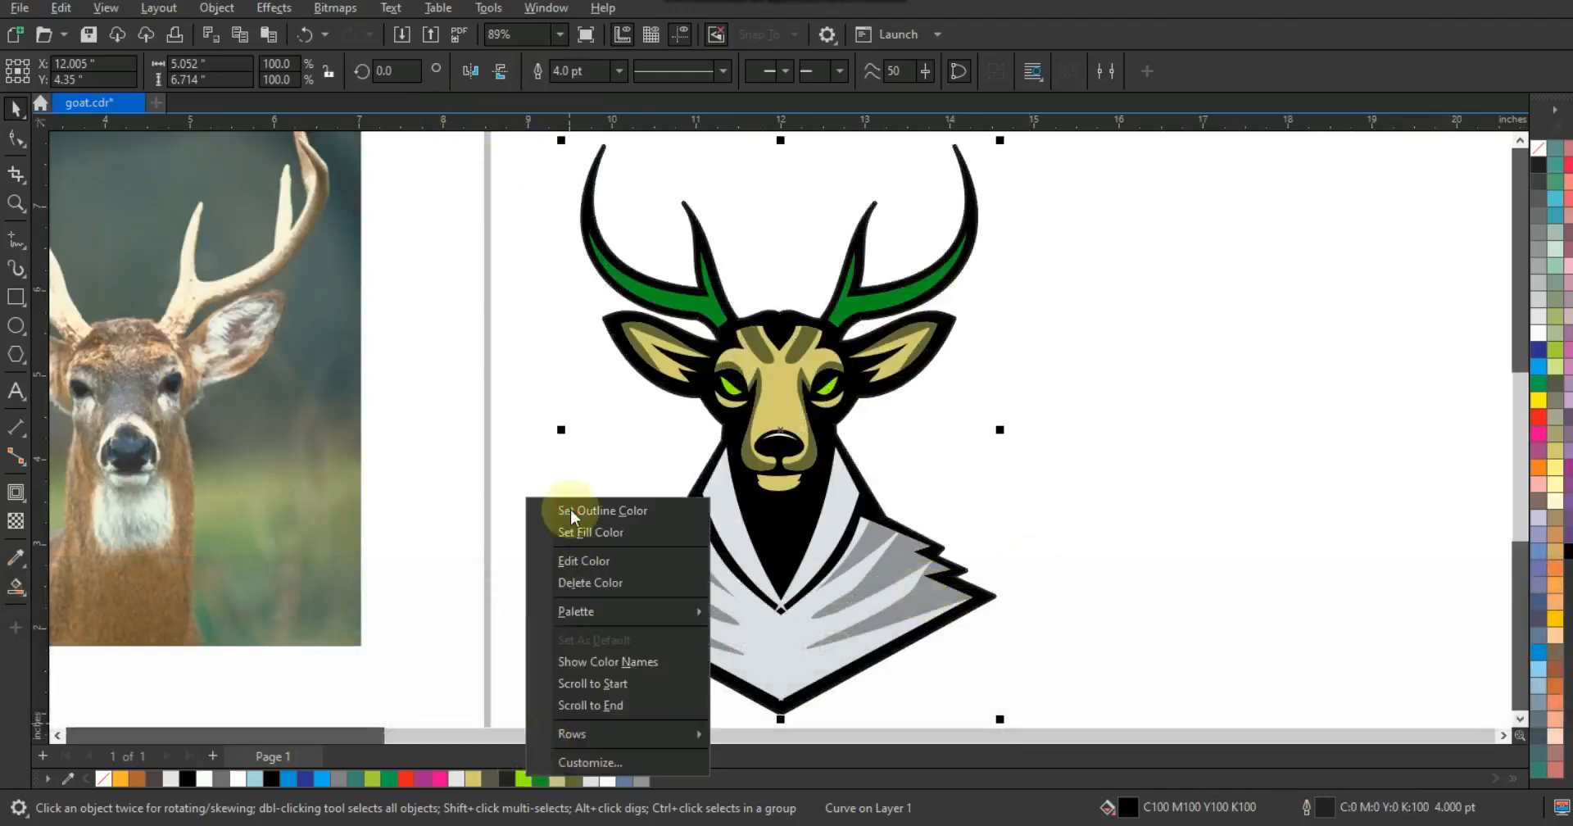
pyautogui.click(571, 511)
pyautogui.rightClick(539, 776)
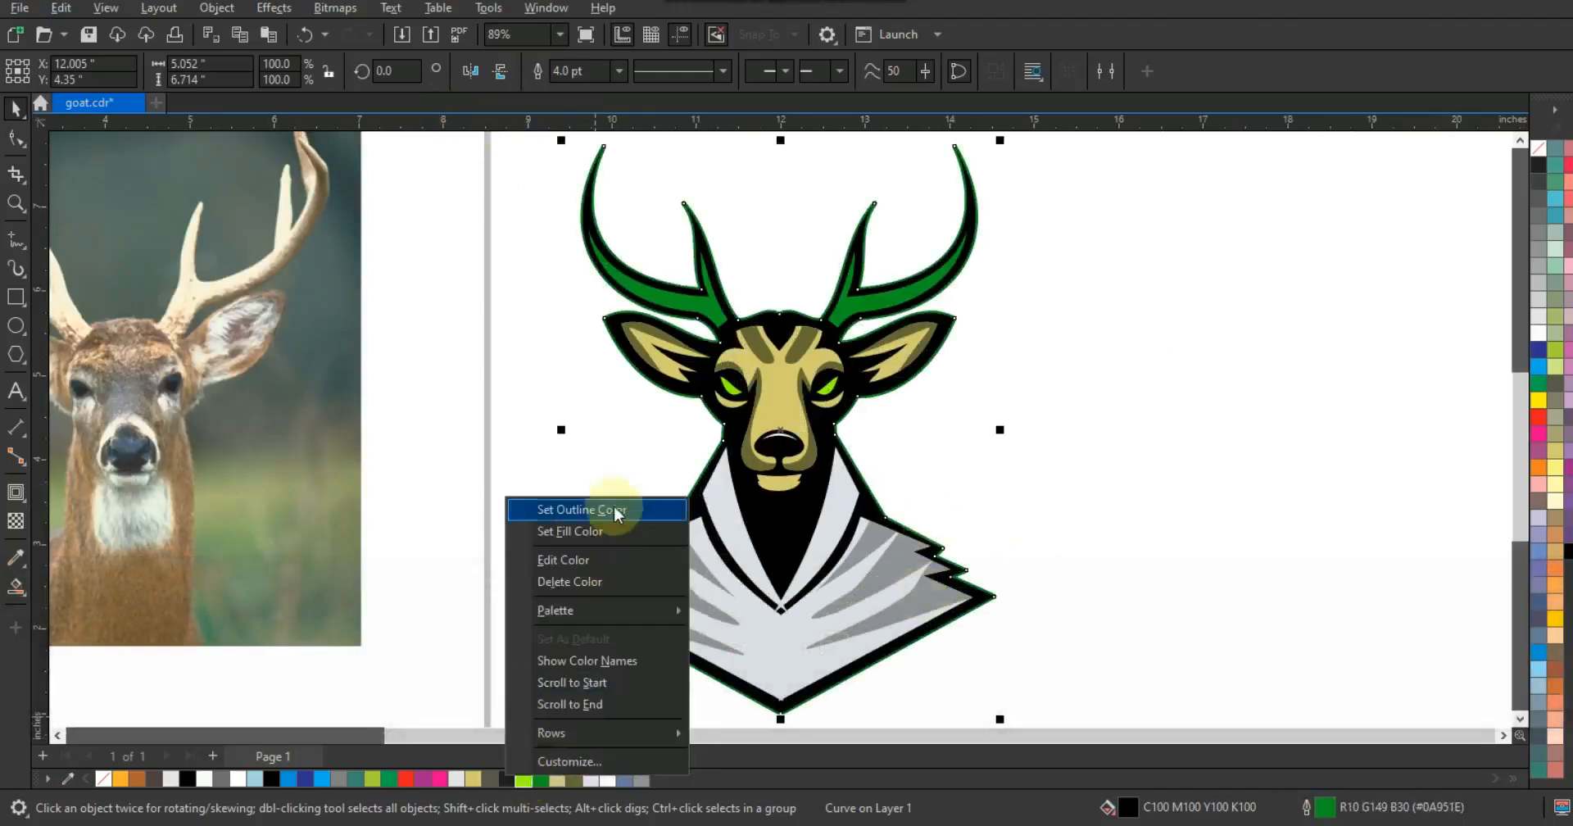
pyautogui.click(613, 510)
pyautogui.click(1070, 516)
pyautogui.press('F3')
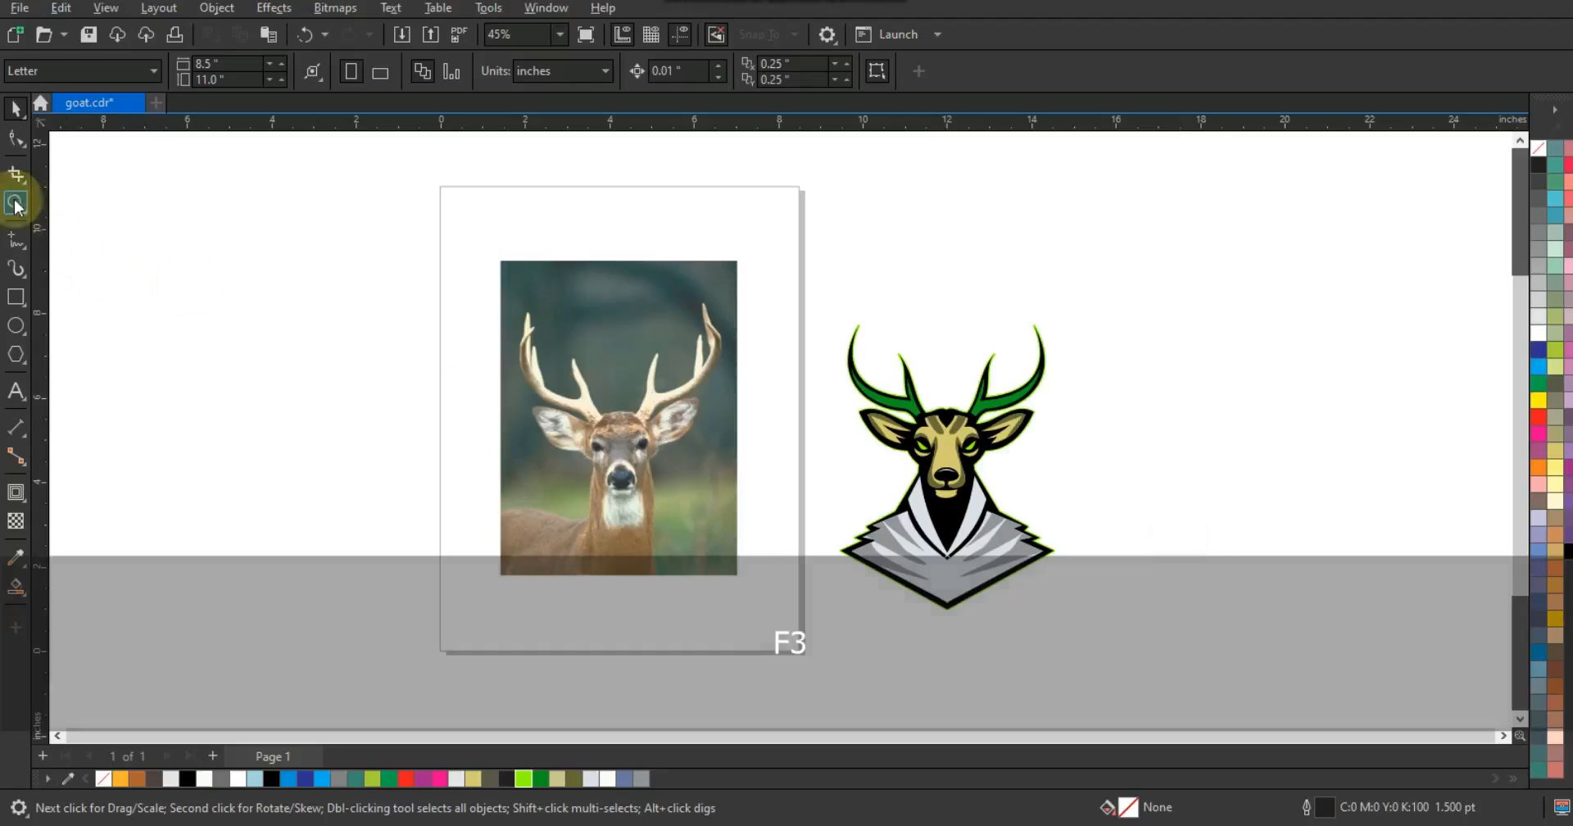
# Step: Select the whole deer illustration and move it further up and away from the page
pyautogui.moveTo(716, 450); pyautogui.dragTo(1254, 729)
pyautogui.hotkey('ctrl', 'z')
pyautogui.moveTo(1134, 327); pyautogui.dragTo(807, 643)
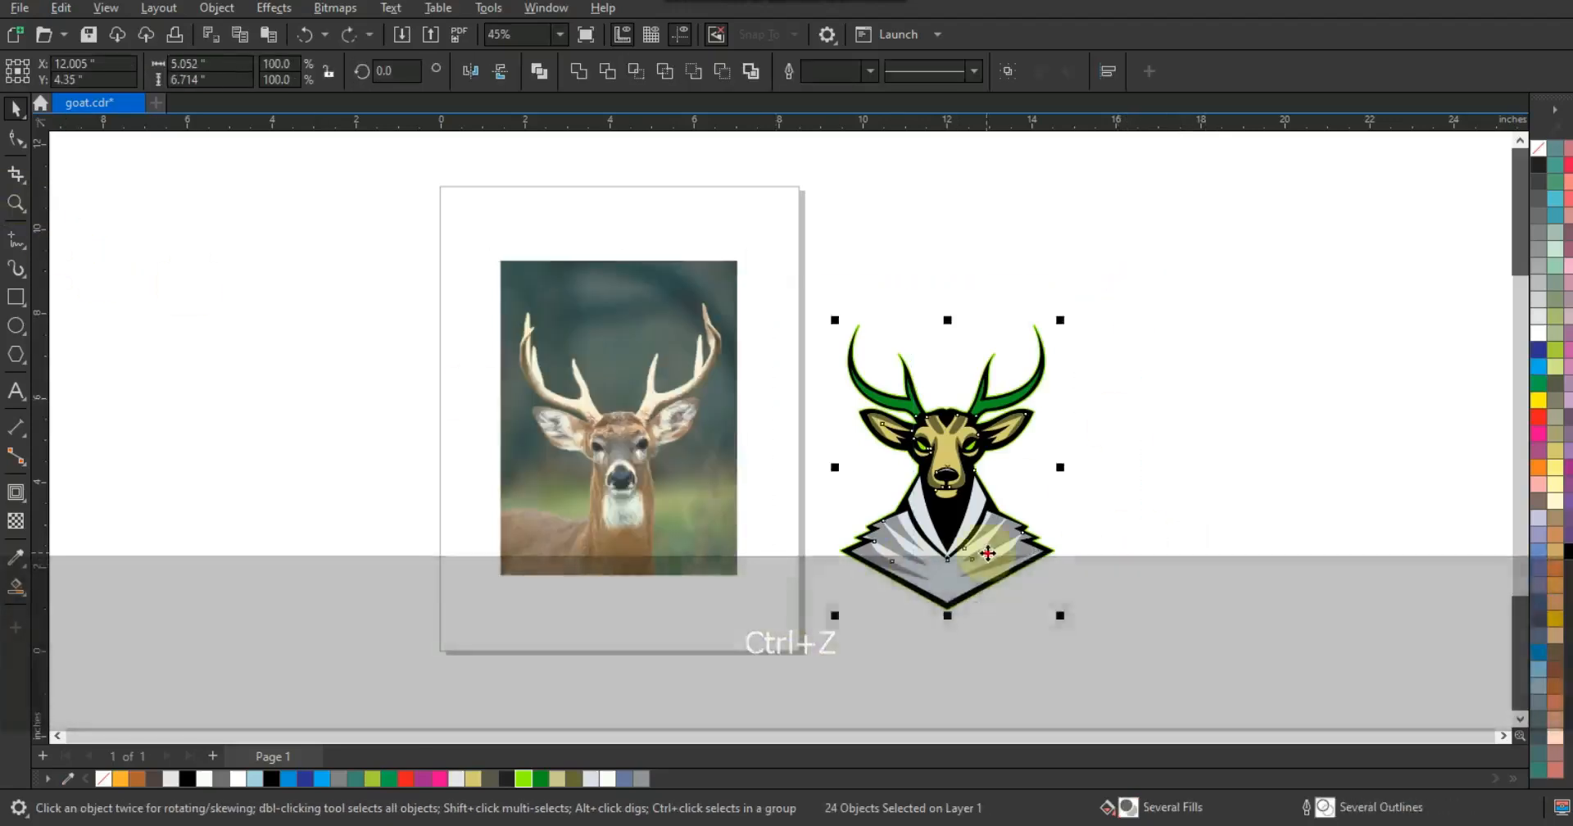
pyautogui.moveTo(986, 552); pyautogui.dragTo(1050, 489)
pyautogui.moveTo(1375, 637); pyautogui.dragTo(755, 230)
pyautogui.hotkey('shift', 'F2')
pyautogui.press('Escape')
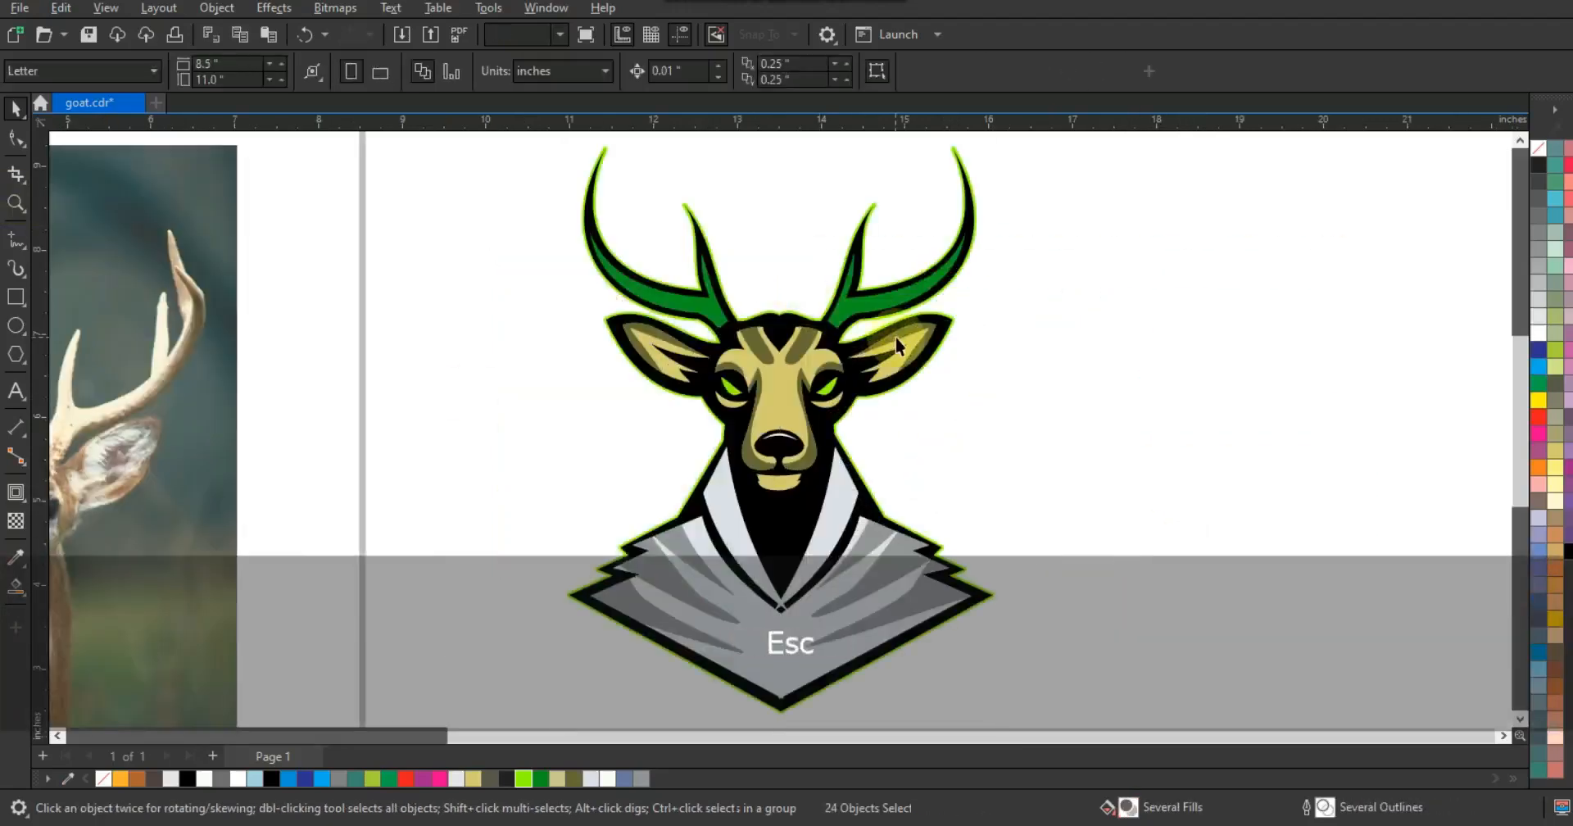
pyautogui.click(15, 297)
pyautogui.moveTo(501, 607); pyautogui.dragTo(1031, 706)
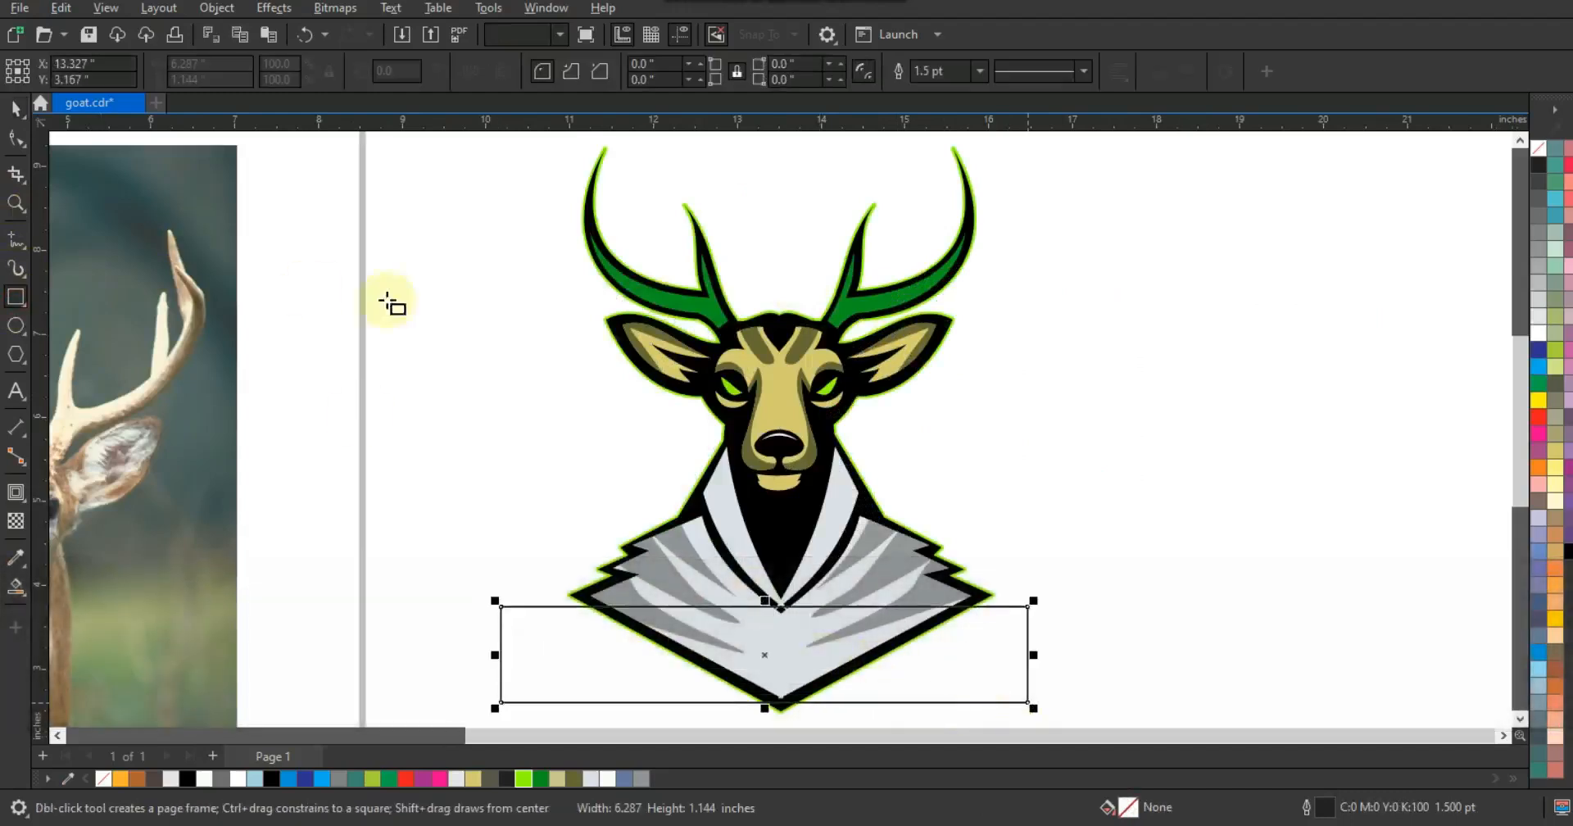
pyautogui.hotkey('ctrl', 'z')
# Step: Add the text DEERGAMING in Machine BT across the lower tip of the deer's chest
pyautogui.click(15, 388)
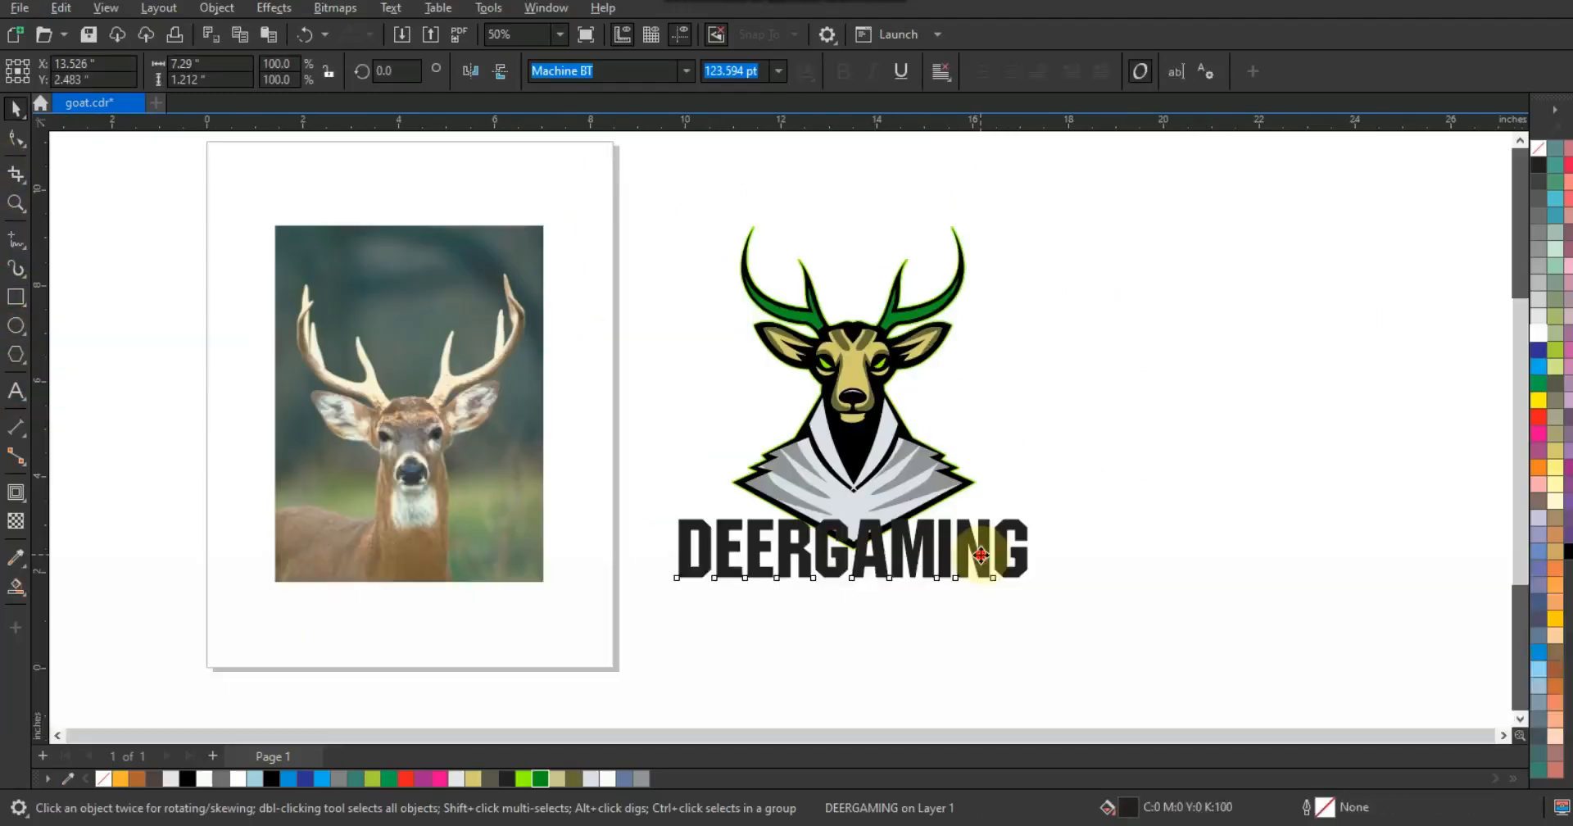
pyautogui.moveTo(981, 556); pyautogui.dragTo(981, 559)
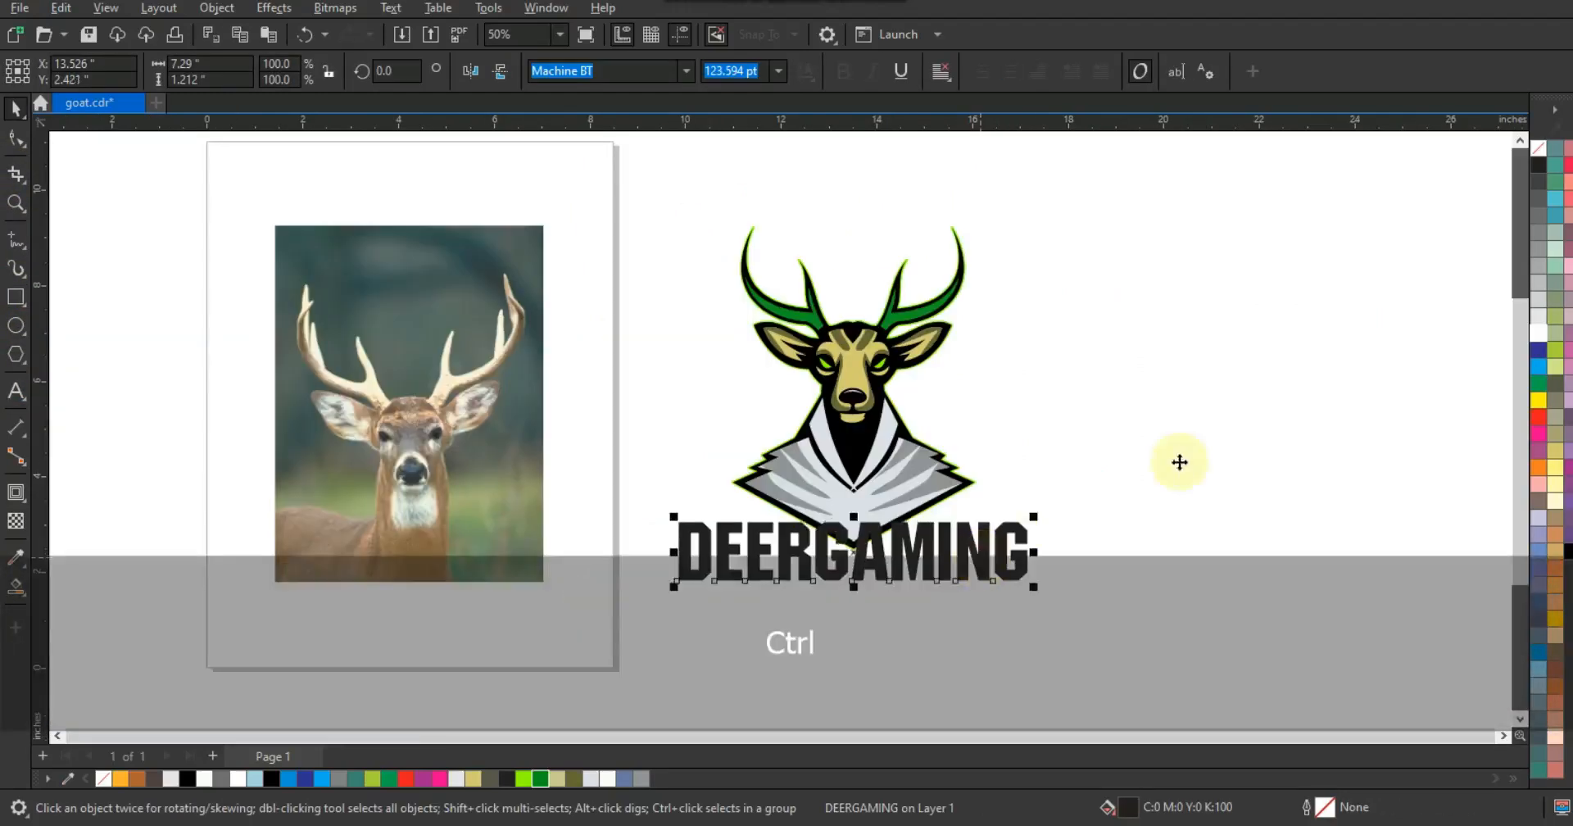
# Step: Apply an envelope to the DEERGAMING text, remove its middle nodes and bend the text into an upward arch
pyautogui.click(20, 504)
pyautogui.click(85, 592)
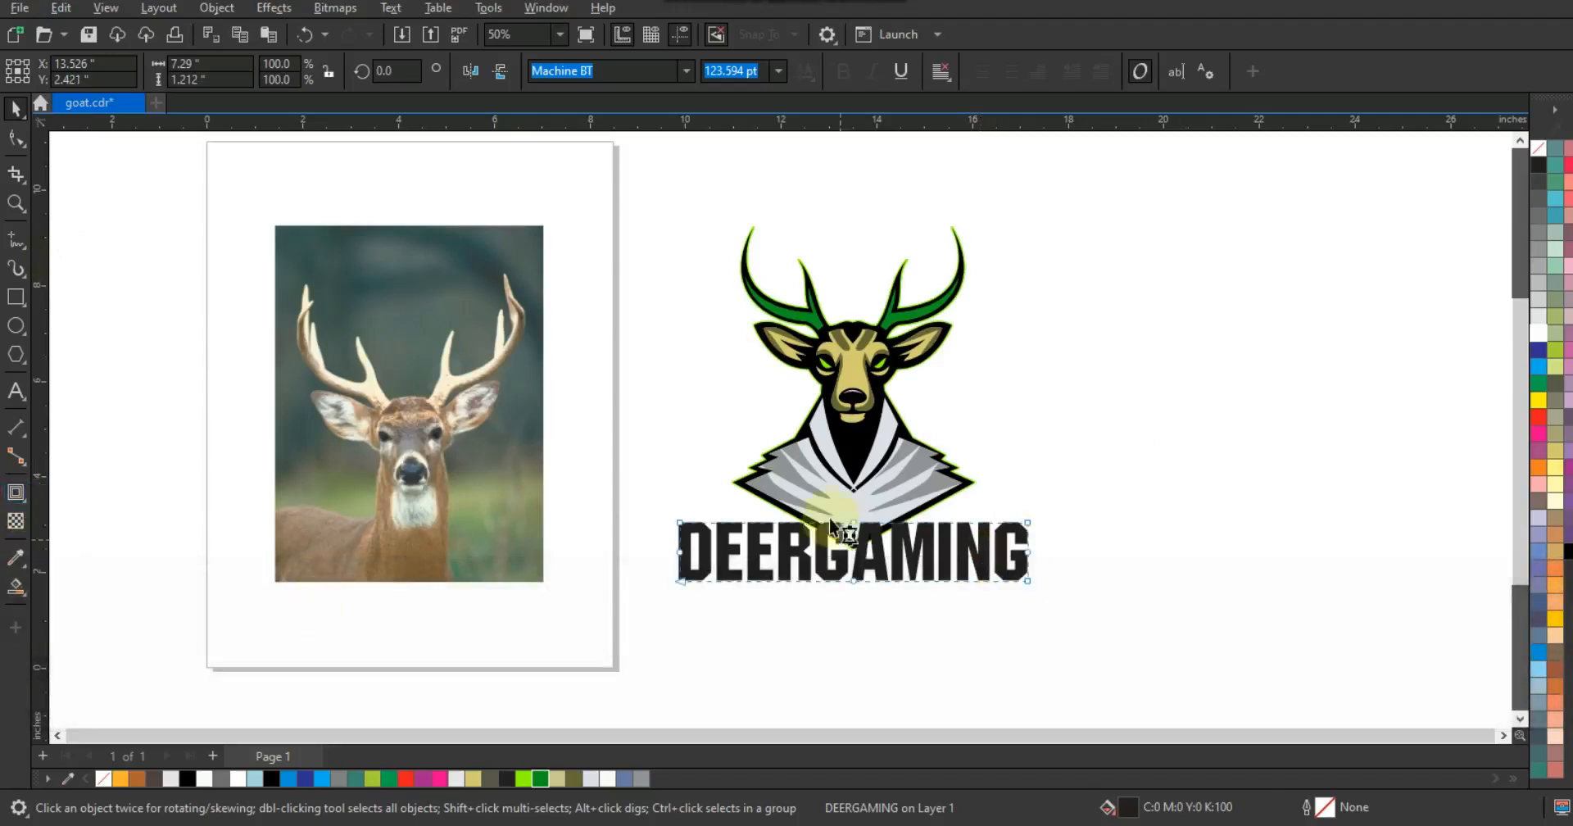
pyautogui.moveTo(1076, 554); pyautogui.dragTo(1080, 567)
pyautogui.press('Delete')
pyautogui.moveTo(1088, 486); pyautogui.dragTo(539, 646)
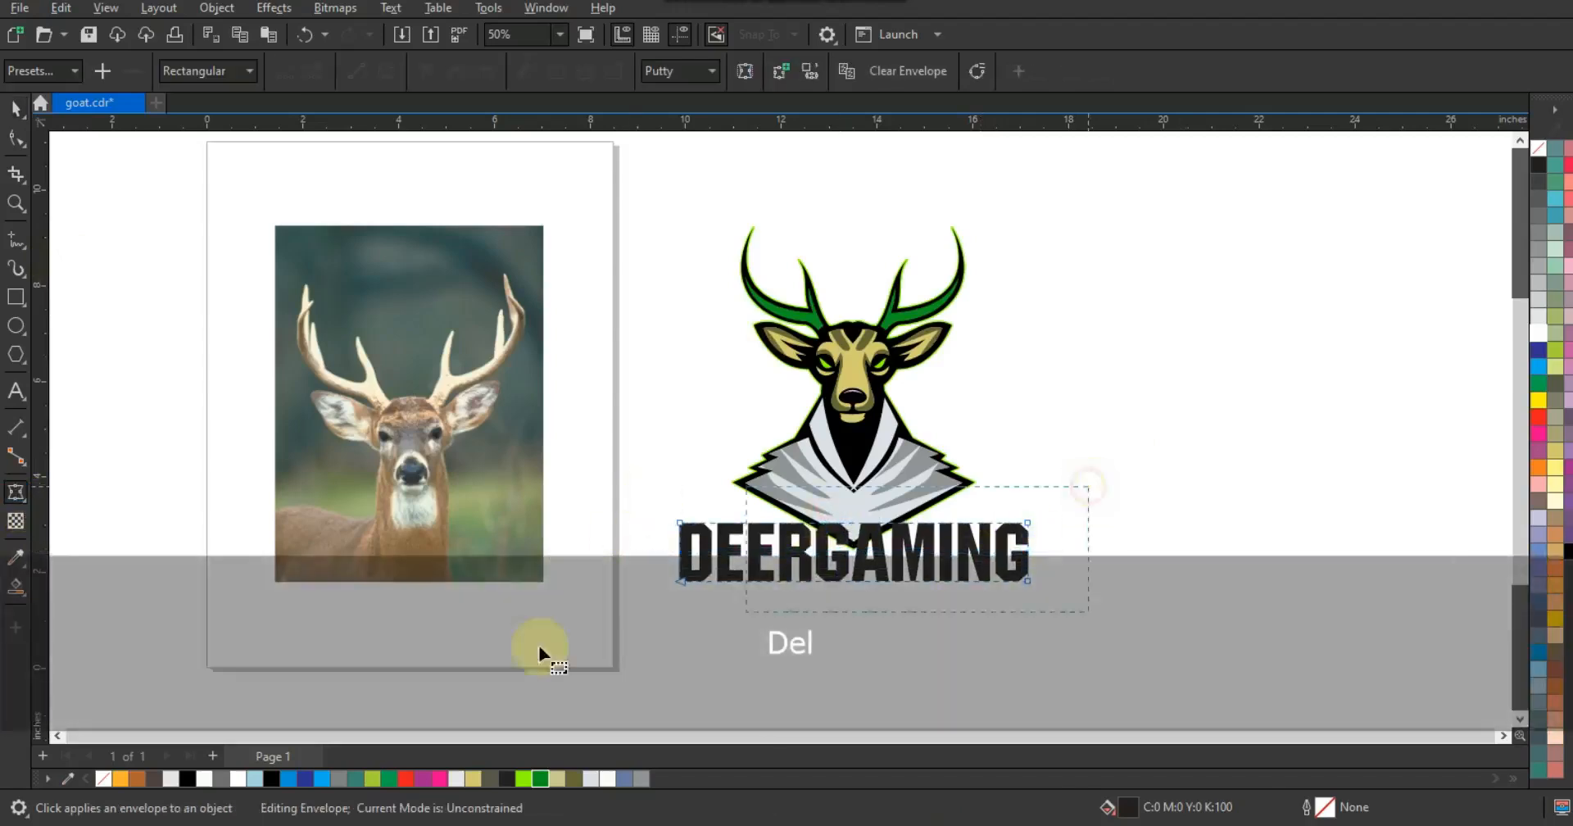
pyautogui.press('Escape')
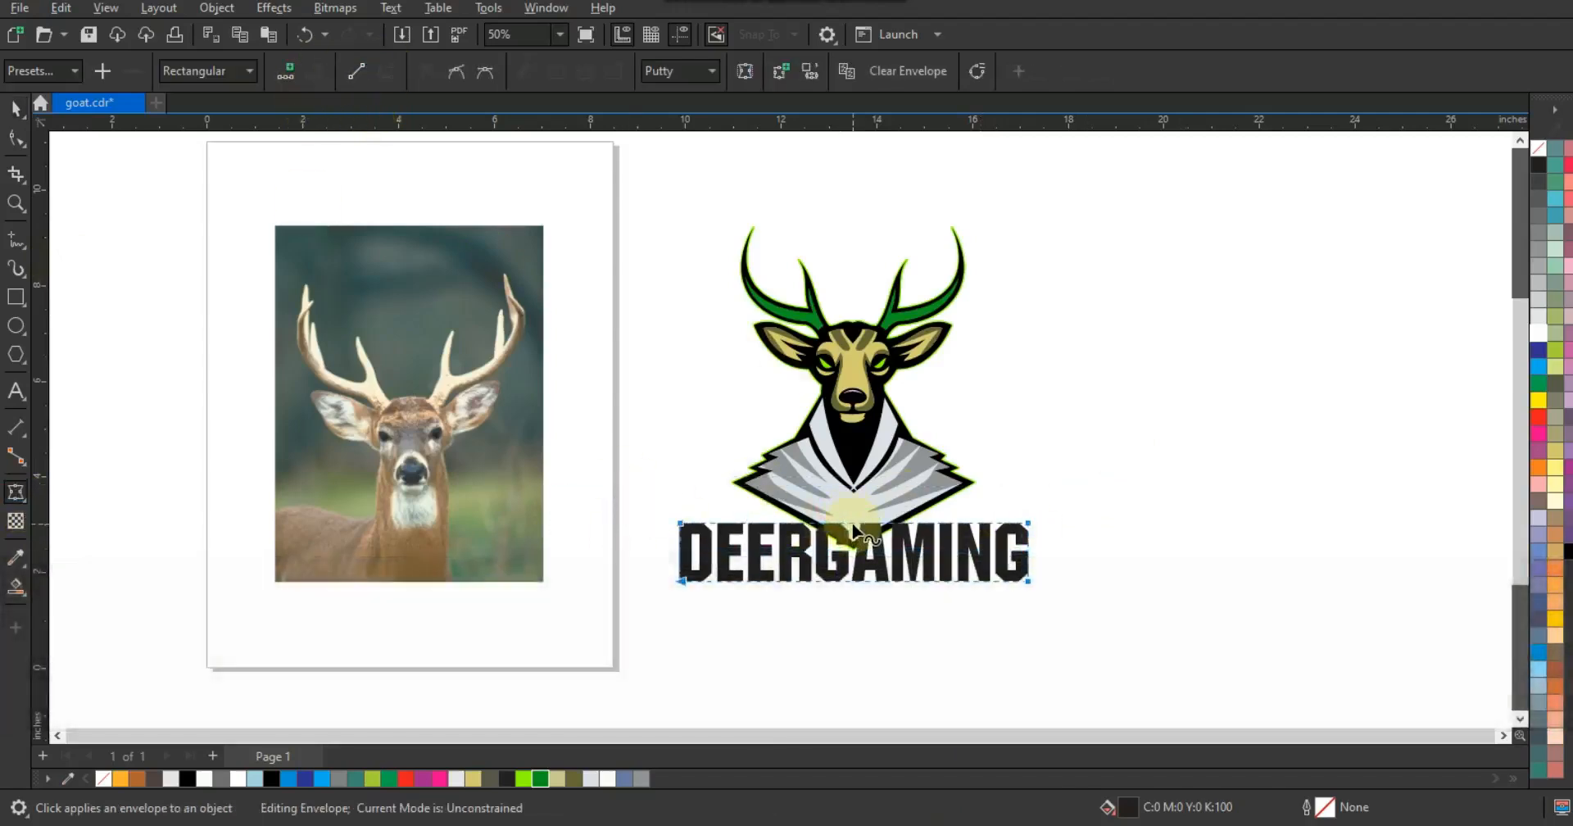
pyautogui.moveTo(853, 523); pyautogui.dragTo(853, 492)
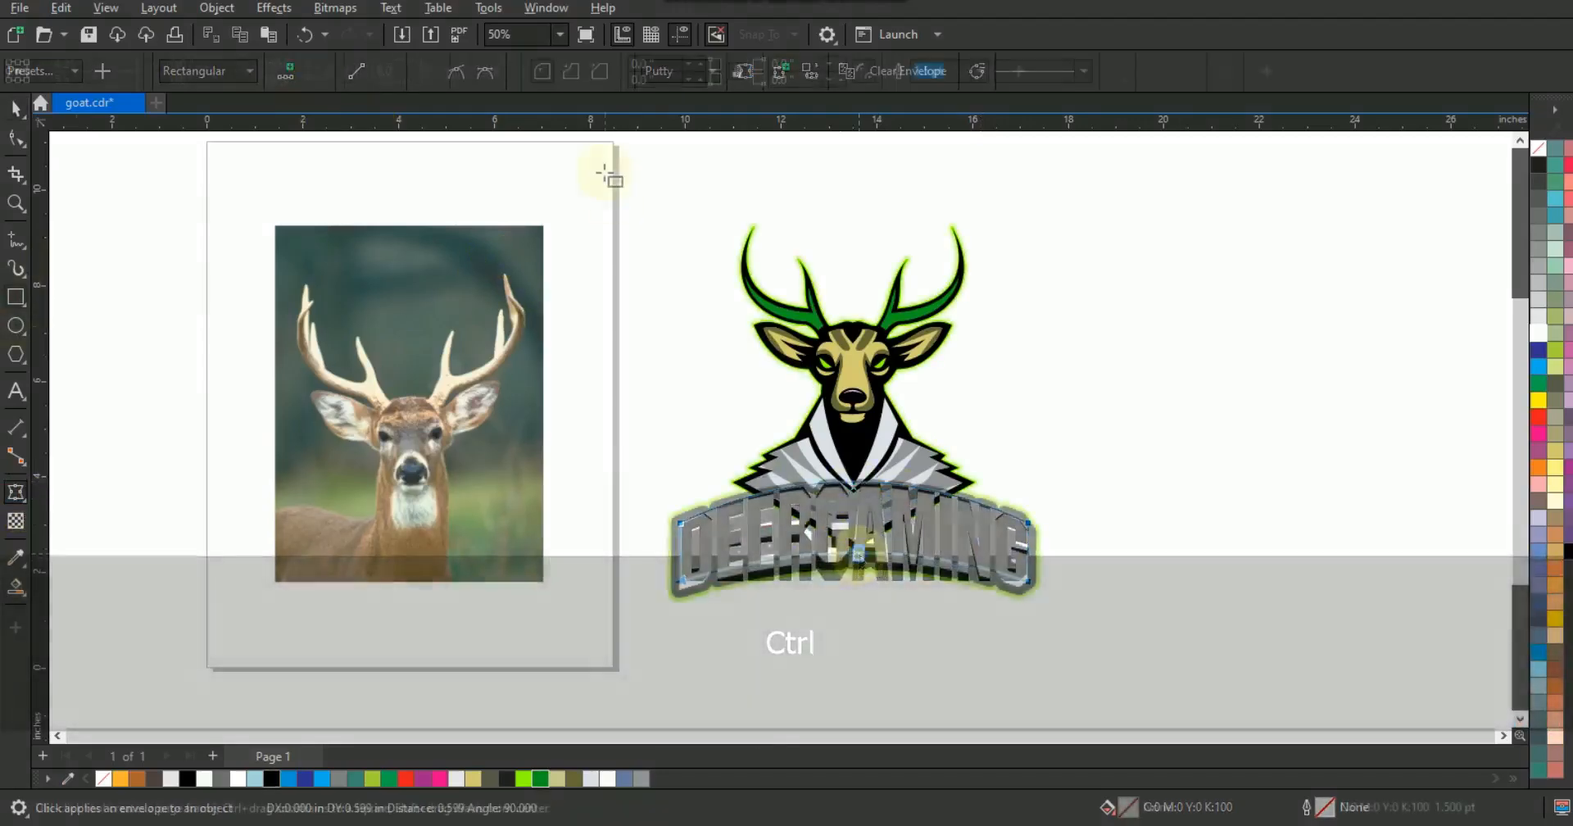
# Step: Draw a green background rectangle of about 10.9 by 10.3 inches around the logo and send it to the back
pyautogui.moveTo(605, 170); pyautogui.dragTo(1126, 666)
pyautogui.click(540, 779)
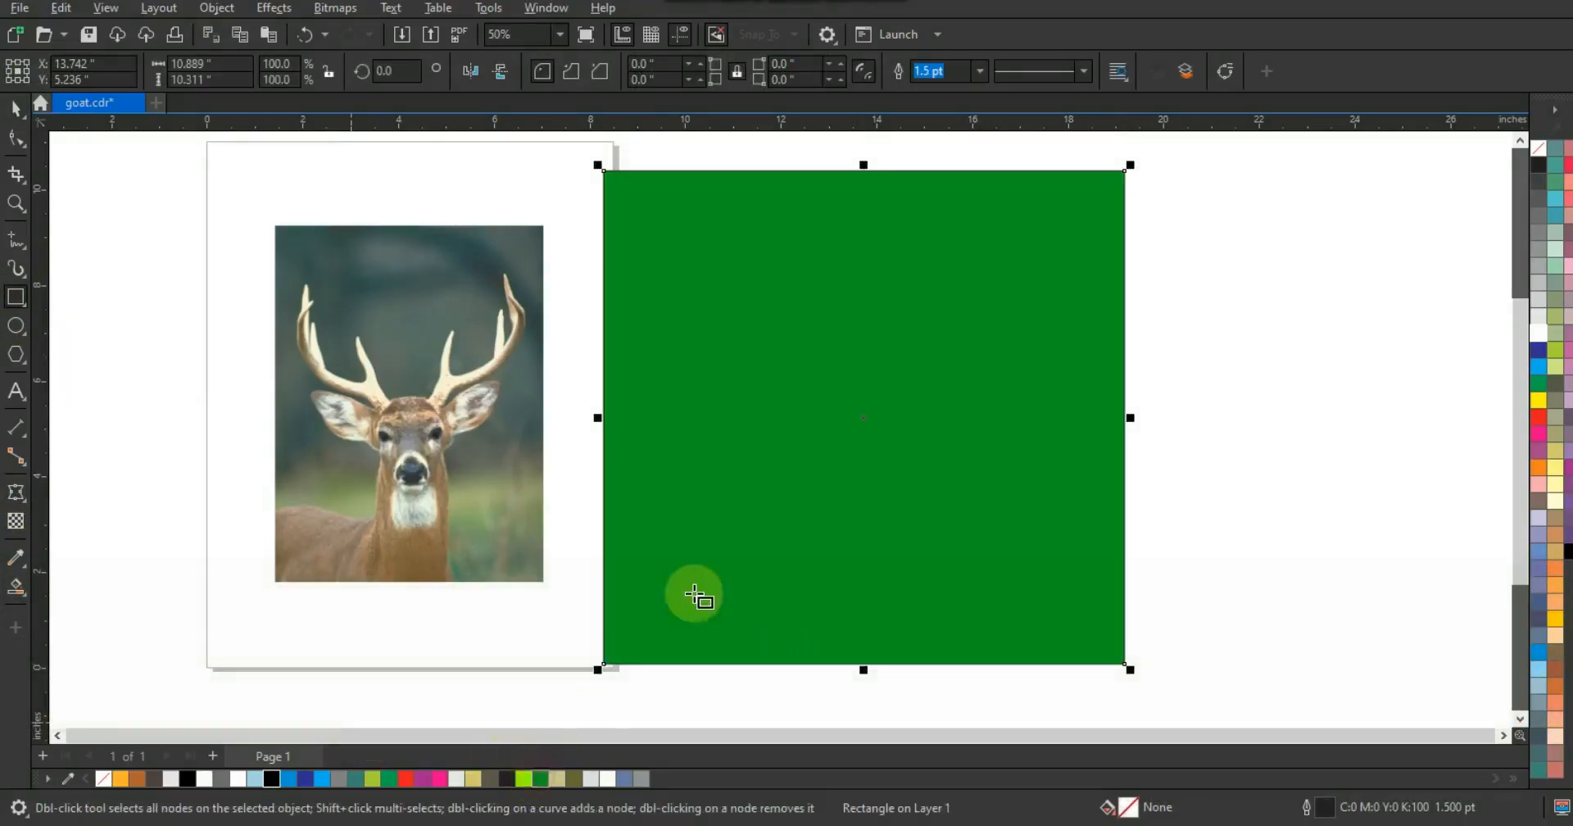
pyautogui.hotkey('shift', 'pagedown')
pyautogui.scroll(-1, 893, 348)
pyautogui.press('Escape')
# Step: Select the logo with its background and move both about 2 inches to the right, clear of the page
pyautogui.moveTo(1113, 555); pyautogui.dragTo(728, 236)
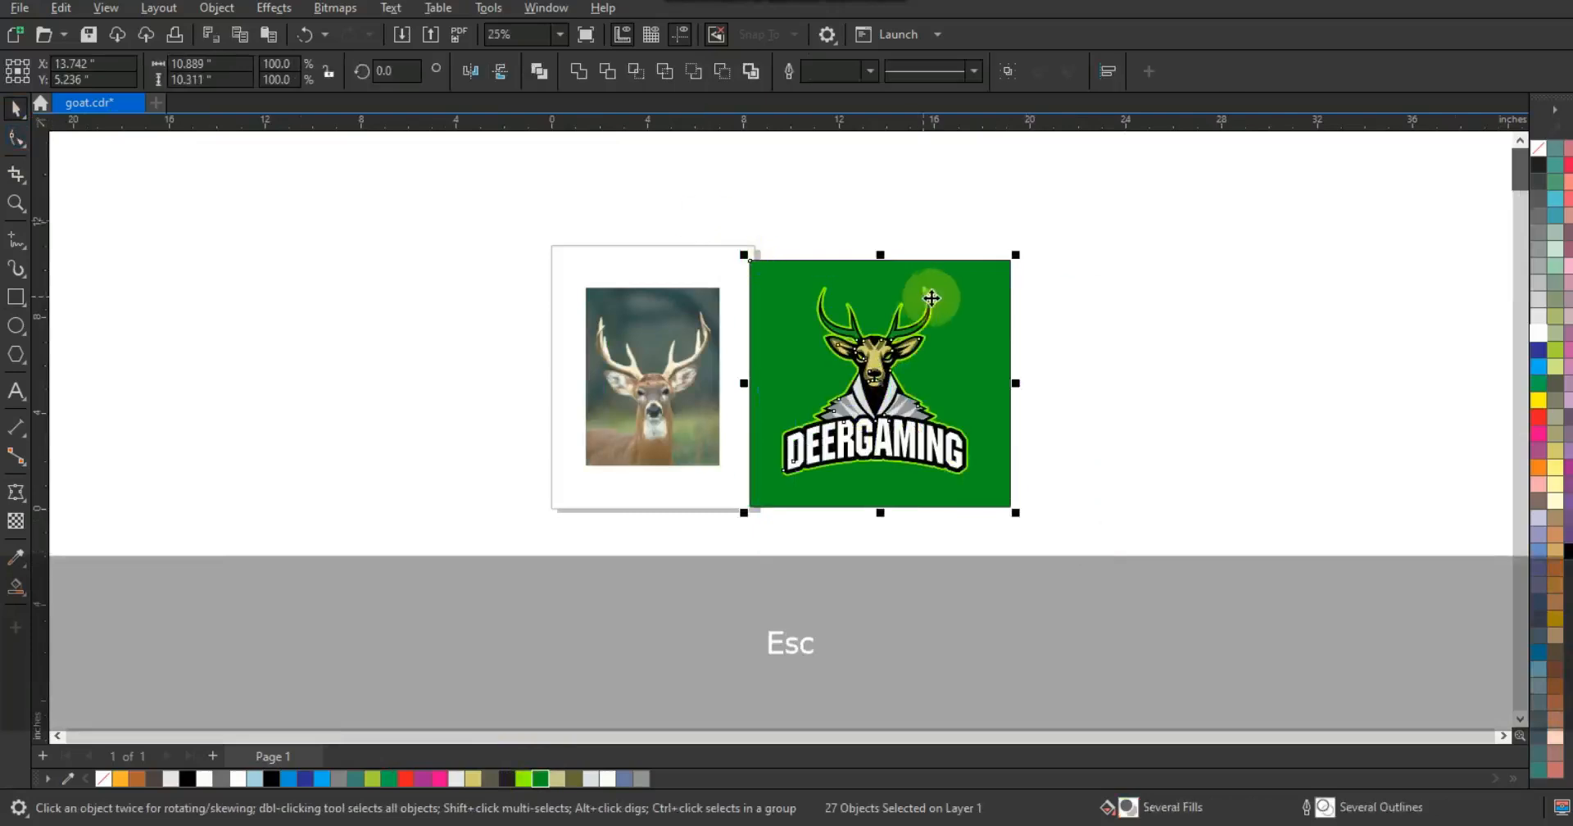
pyautogui.moveTo(930, 297); pyautogui.dragTo(975, 296)
pyautogui.hotkey('shift', 'F2')
pyautogui.press('Escape')
# Step: Try khaki, dark olive, light grey and black fills on the background rectangle and undo them
pyautogui.click(627, 718)
pyautogui.click(557, 779)
pyautogui.click(574, 776)
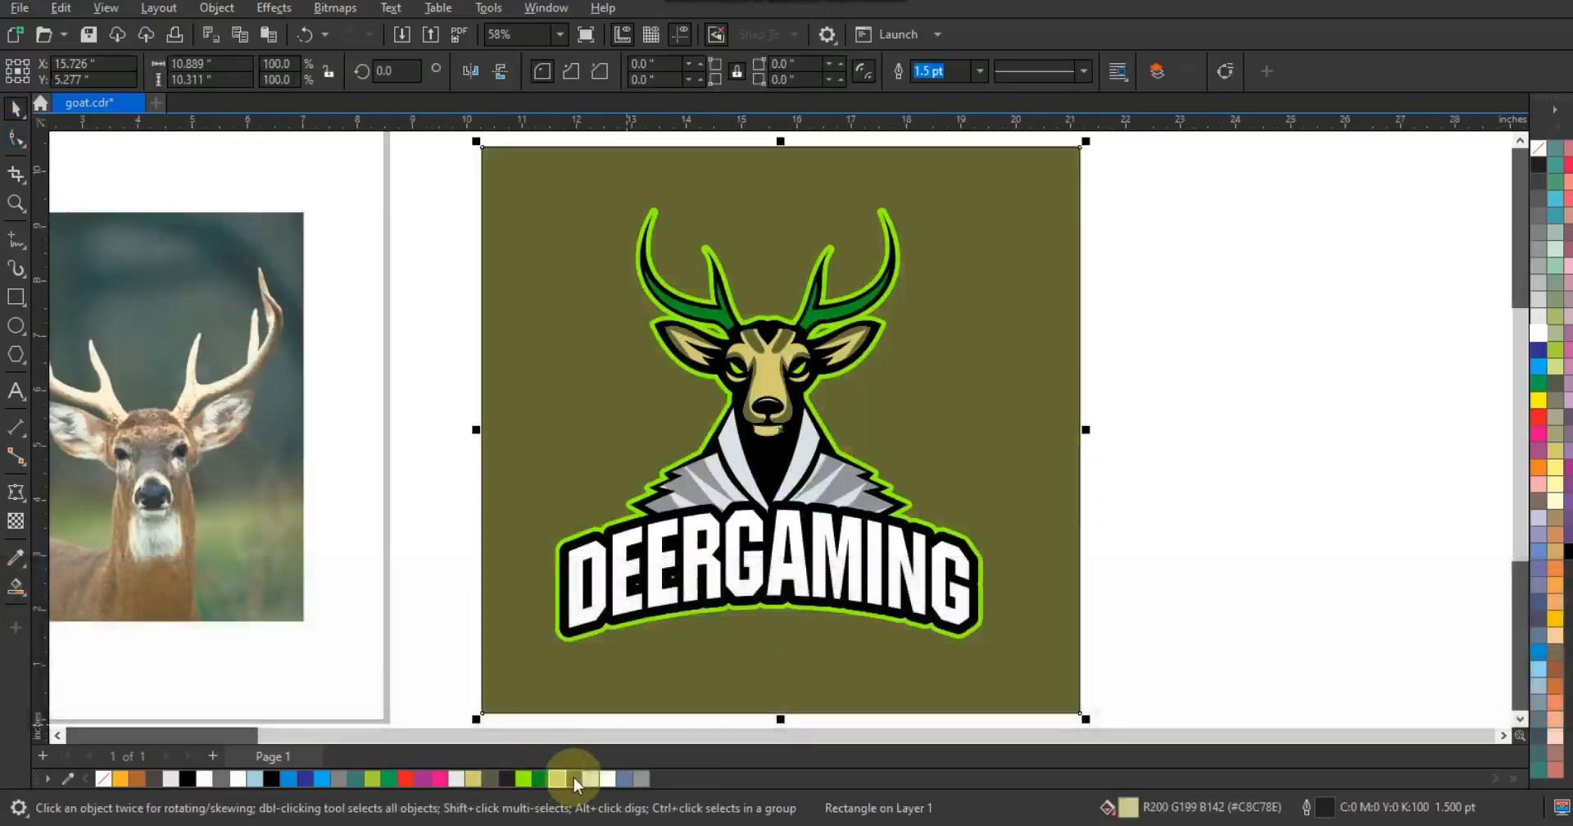
pyautogui.click(591, 777)
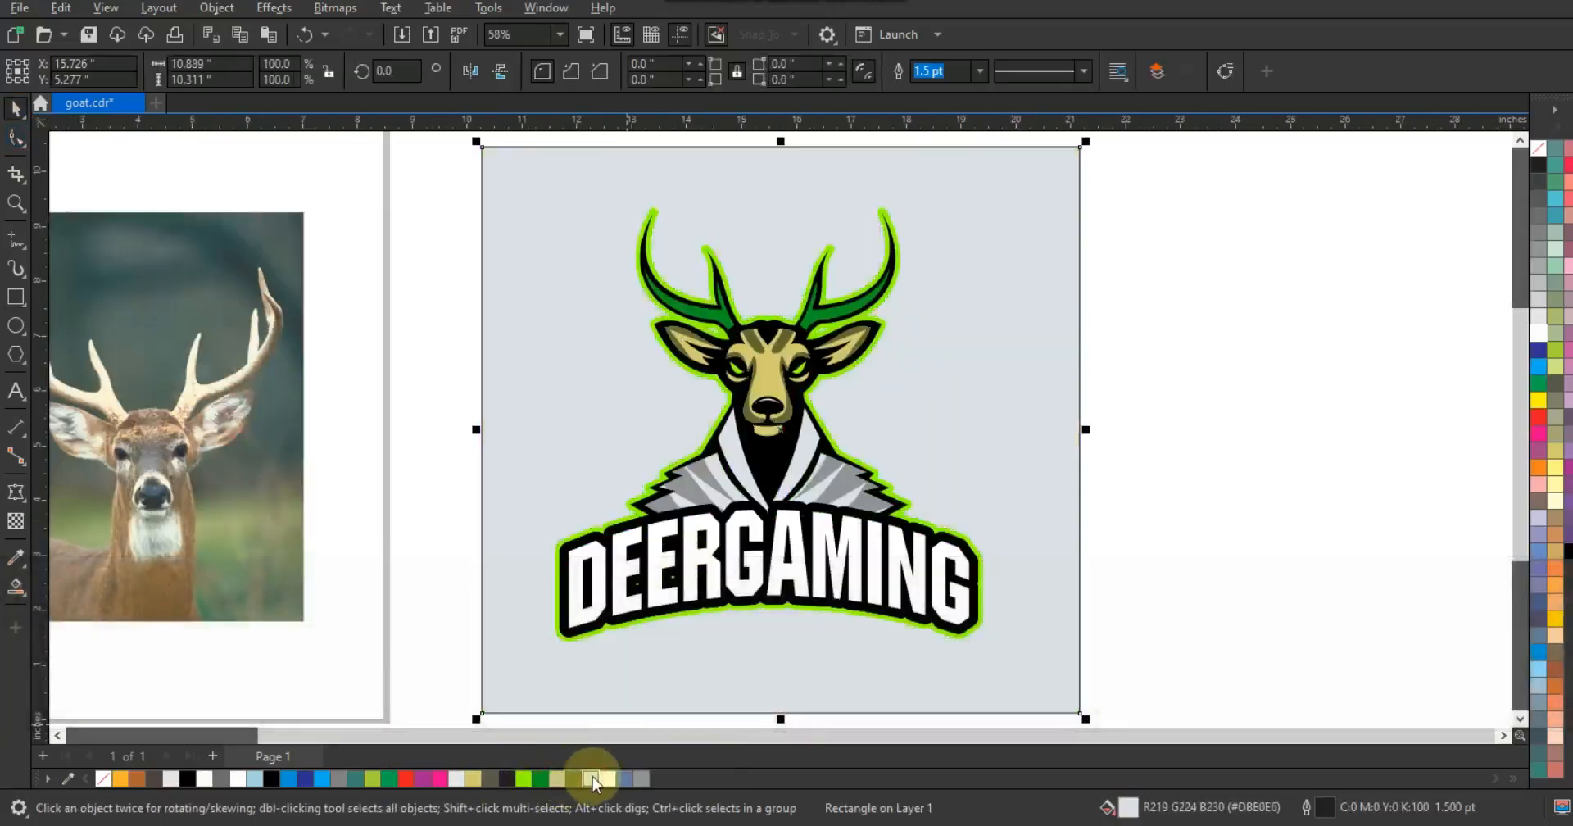
pyautogui.click(271, 783)
pyautogui.hotkey('ctrl', 'z')
pyautogui.hotkey('ctrl', 'z')
pyautogui.hotkey('ctrl', 'z')
pyautogui.hotkey('ctrl', 'z')
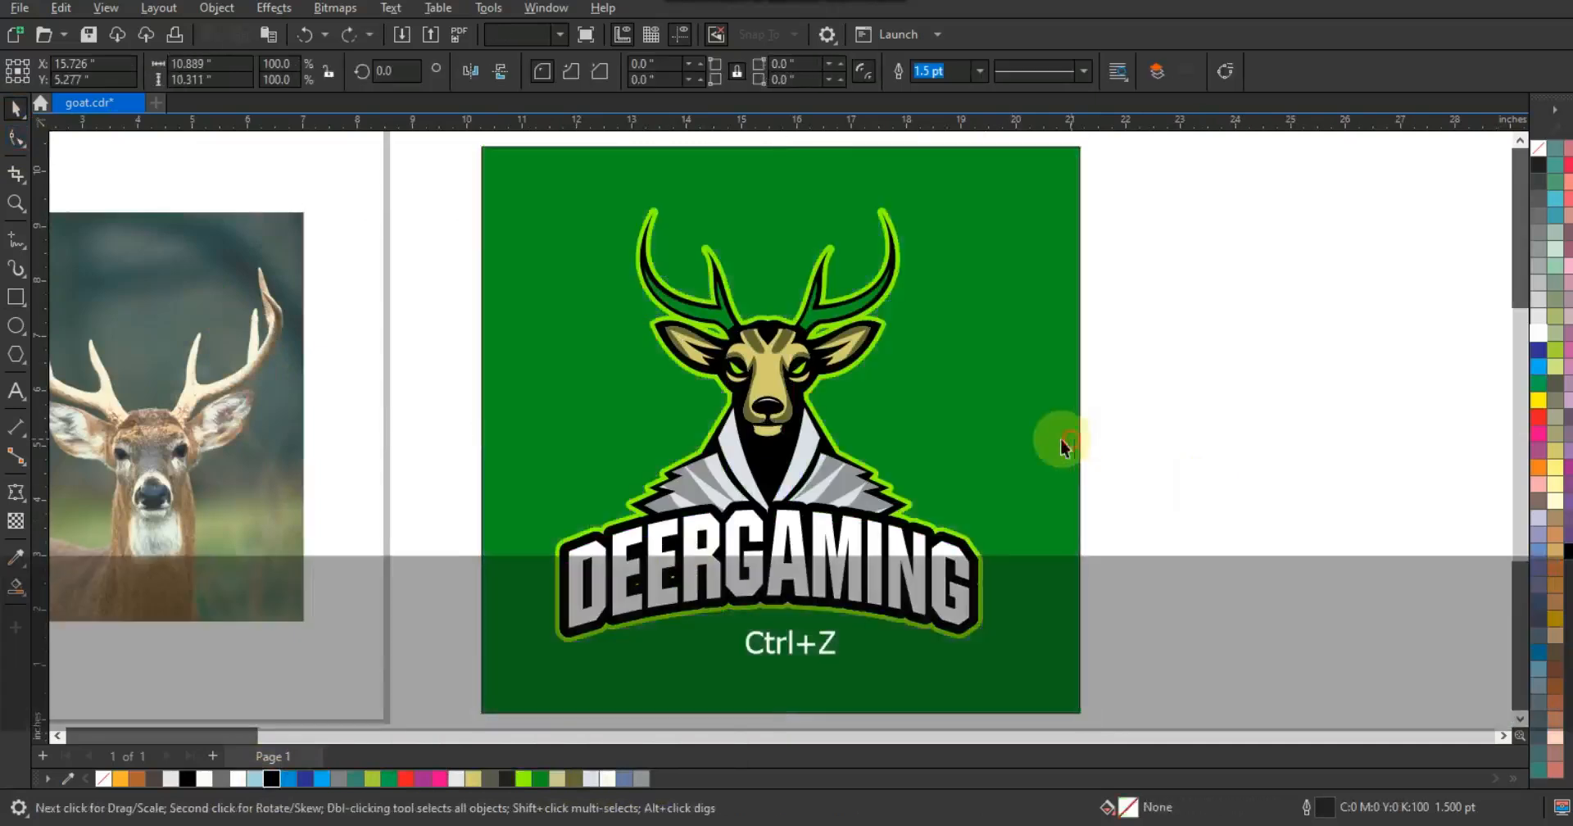
# Step: Centre the background rectangle behind the logo and darken its green fill to #13631E
pyautogui.hotkey('ctrl', 'z')
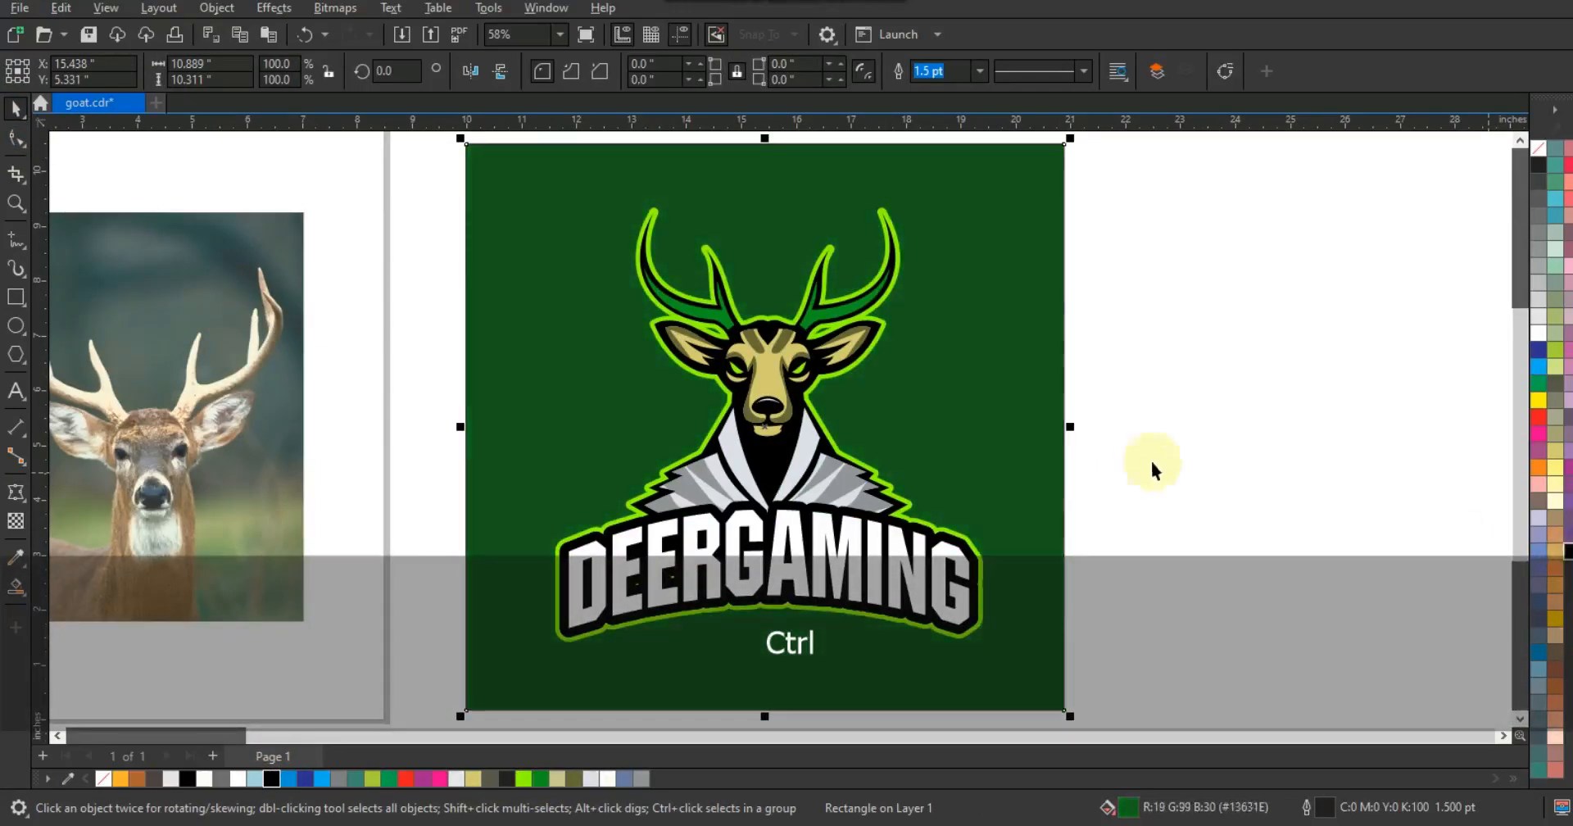
pyautogui.press('F3')
pyautogui.press('Escape')
pyautogui.moveTo(1184, 605); pyautogui.dragTo(558, 270)
pyautogui.hotkey('shift', 'F2')
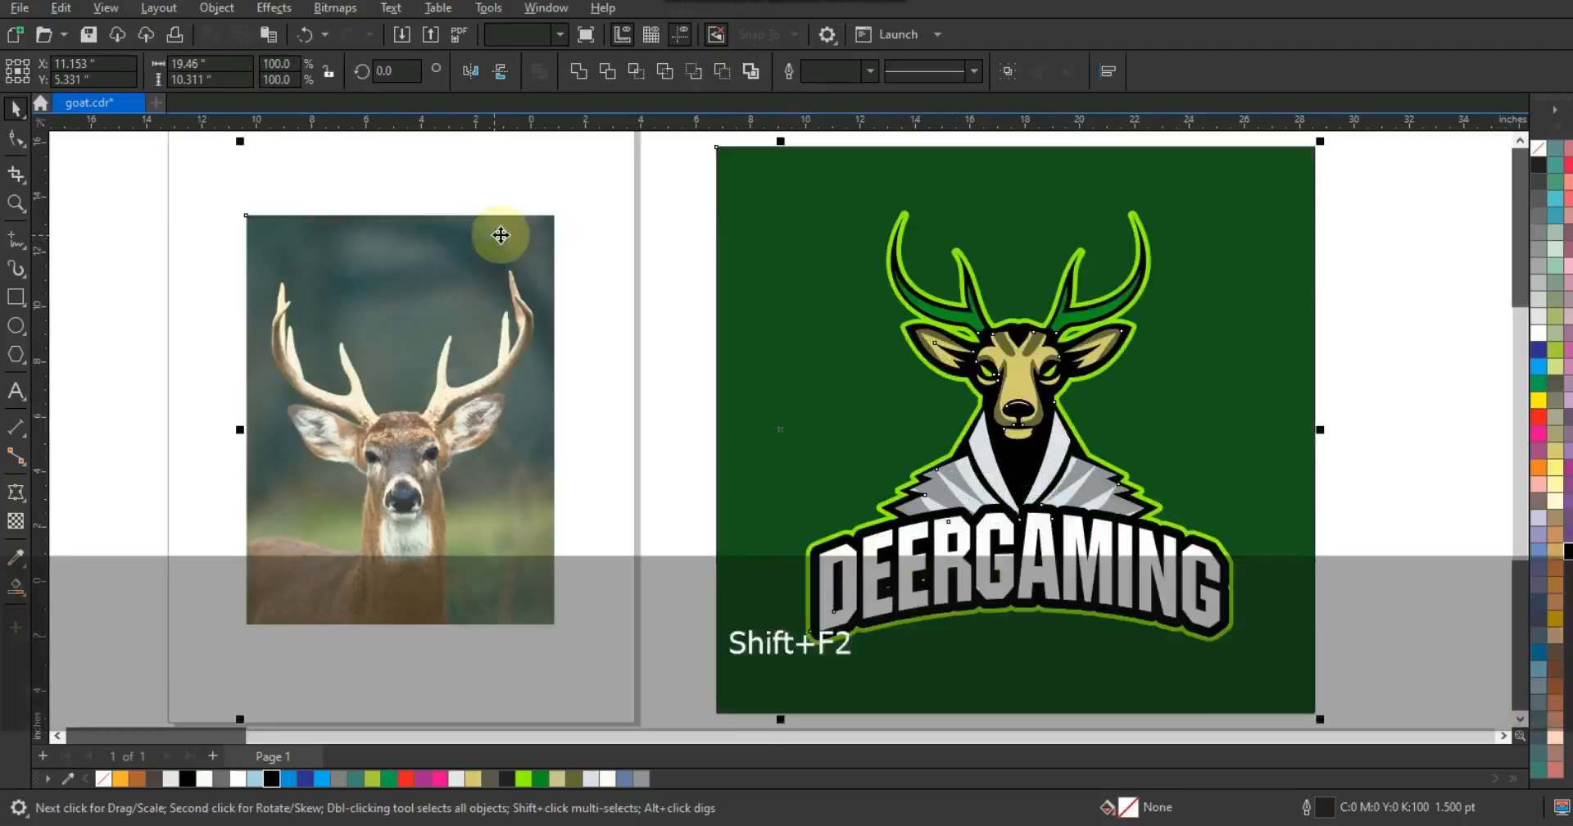
pyautogui.press('Escape')
# Step: Draw an ellipse about 9.0 by 2.7 inches over the lower part of the DEERGAMING text and fill it lime green
pyautogui.click(15, 325)
pyautogui.moveTo(1261, 699)
pyautogui.mouseDown()
pyautogui.moveTo(754, 562)
pyautogui.moveTo(767, 551)
pyautogui.mouseUp()
pyautogui.click(15, 108)
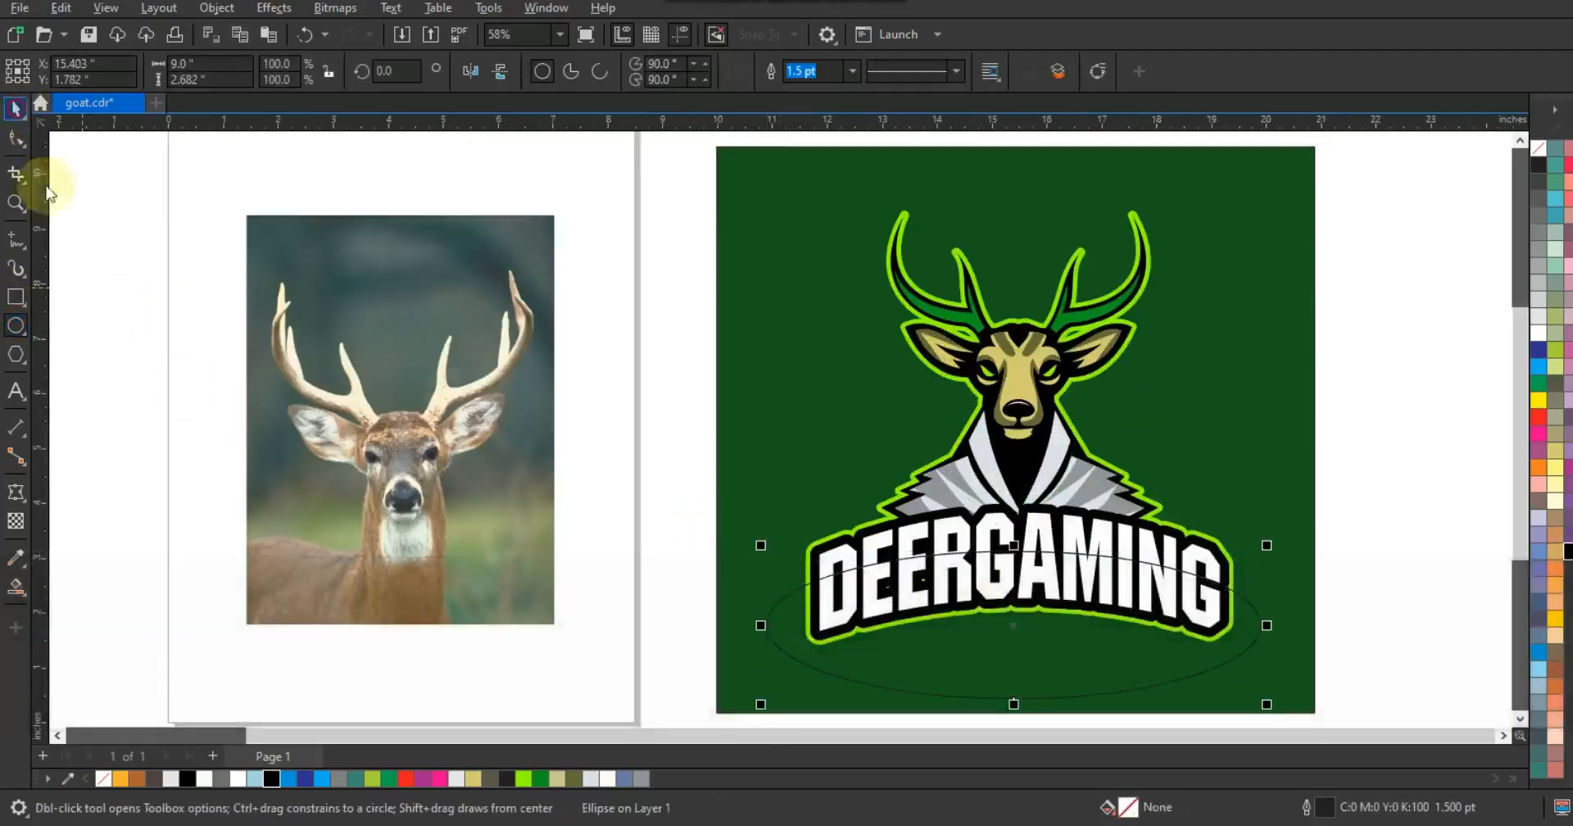
pyautogui.click(519, 780)
# Step: Fade the lime ellipse over the lettering with a near-vertical fountain transparency and convert it to curves
pyautogui.click(15, 521)
pyautogui.moveTo(991, 590); pyautogui.dragTo(986, 604)
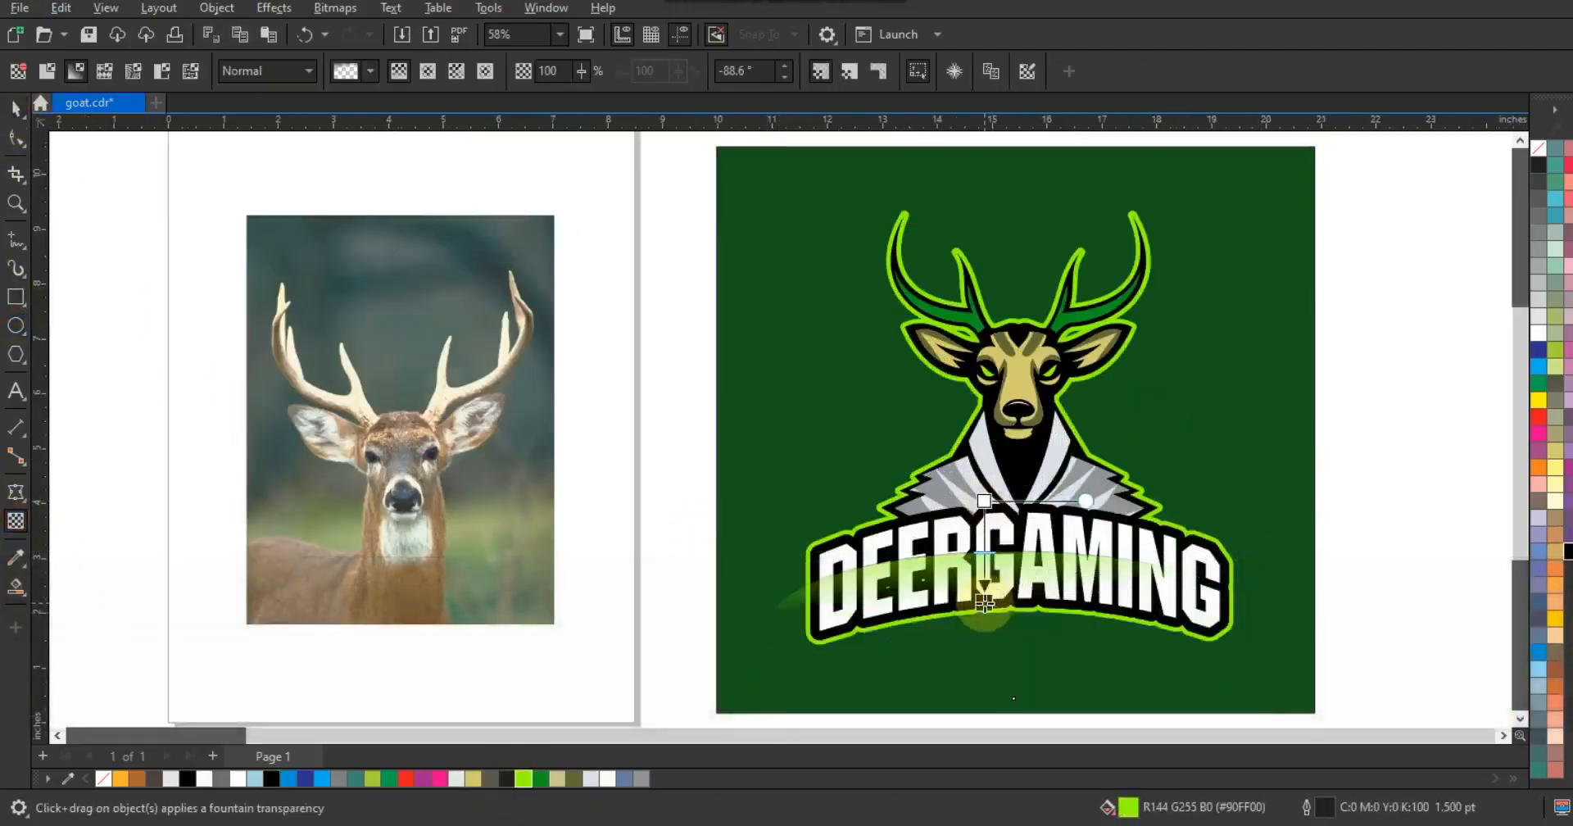
pyautogui.click(15, 108)
pyautogui.hotkey('ctrl', 'q')
pyautogui.press('F3')
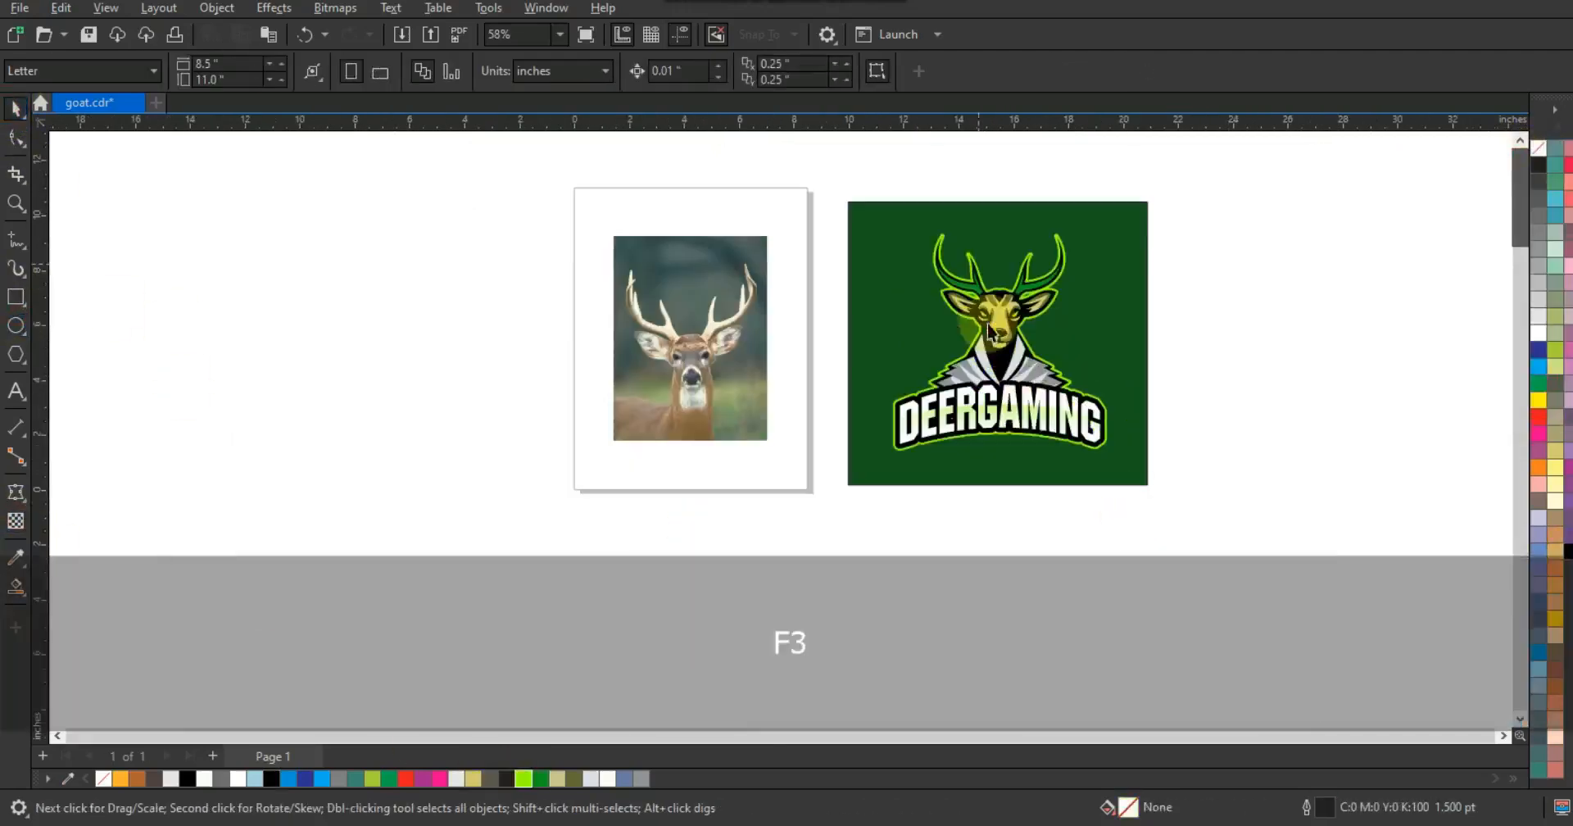